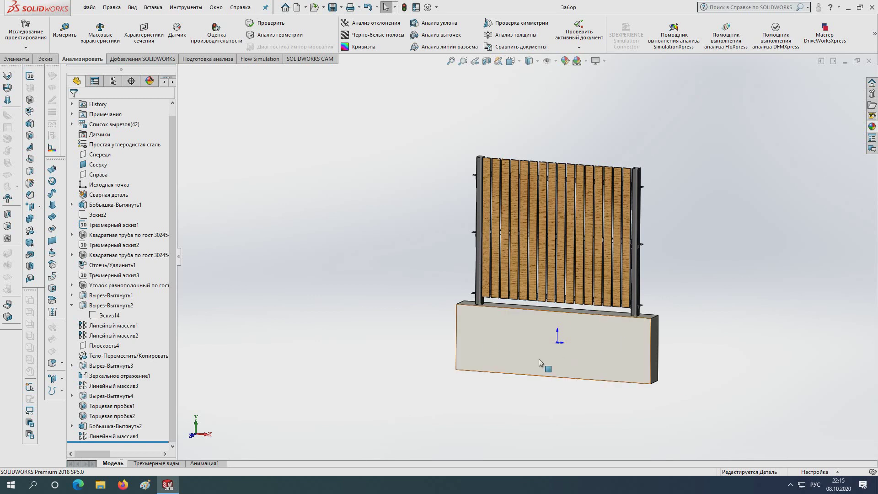
# - Orbit around the fence to inspect a post edge, the post foot and the concrete base block
pyautogui.scroll(3, 539, 359)
pyautogui.moveTo(591, 320); pyautogui.dragTo(611, 301, button='middle')
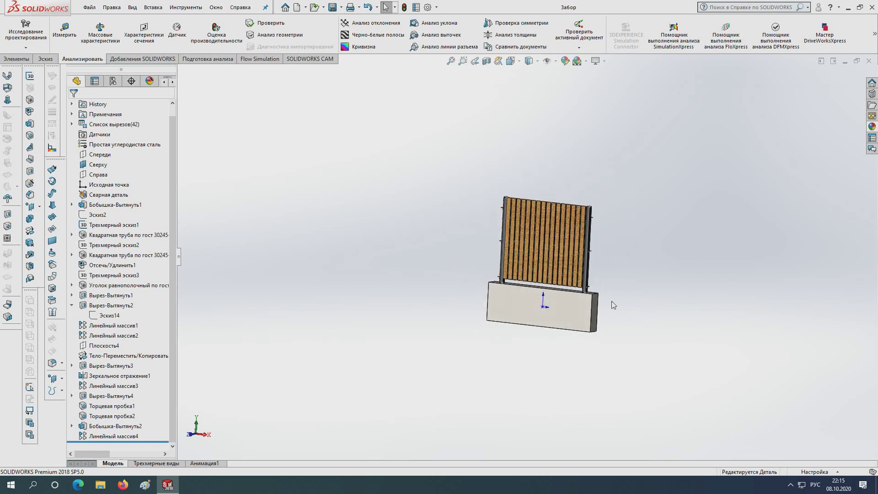
pyautogui.scroll(-2, 558, 314)
pyautogui.scroll(-3, 553, 314)
pyautogui.moveTo(553, 314)
pyautogui.mouseDown(button='middle')
pyautogui.moveTo(483, 240)
pyautogui.moveTo(531, 248)
pyautogui.moveTo(453, 251)
pyautogui.moveTo(472, 242)
pyautogui.moveTo(490, 254)
pyautogui.moveTo(452, 256)
pyautogui.moveTo(462, 290)
pyautogui.moveTo(460, 246)
pyautogui.moveTo(395, 264)
pyautogui.moveTo(432, 234)
pyautogui.moveTo(504, 211)
pyautogui.mouseUp(button='middle')
pyautogui.scroll(-3, 447, 256)
pyautogui.scroll(-3, 446, 256)
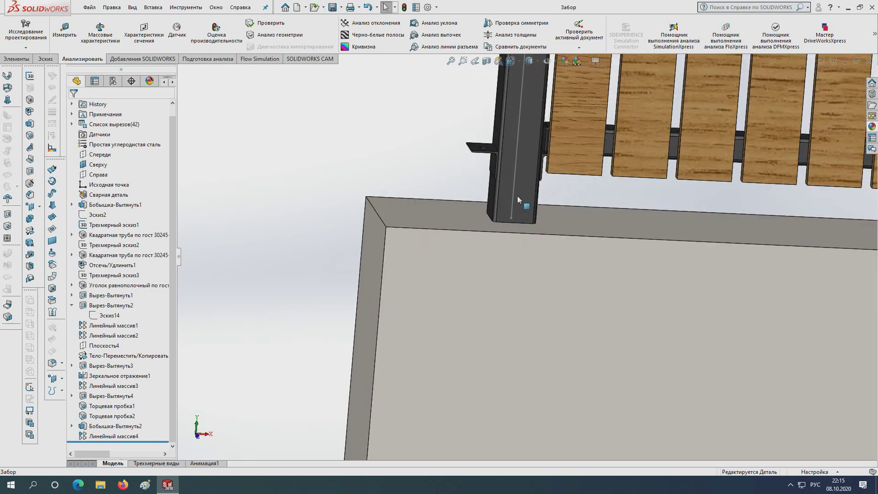
pyautogui.click(515, 194)
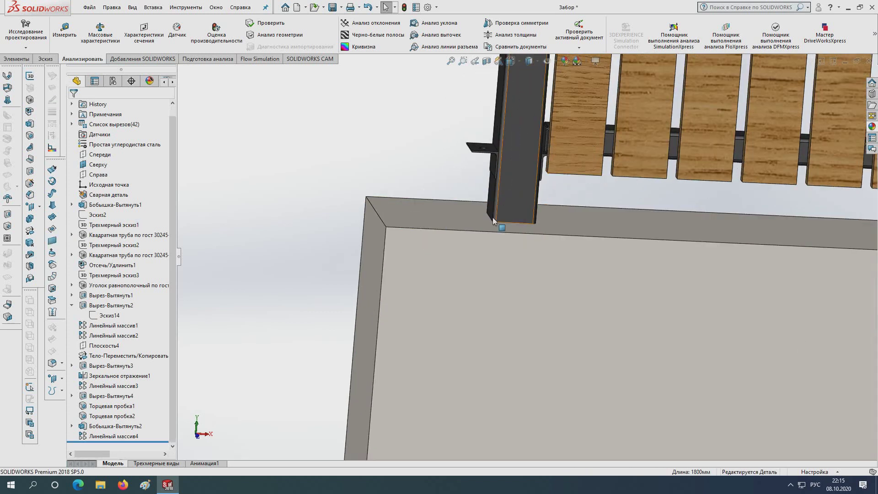
pyautogui.moveTo(493, 217); pyautogui.dragTo(506, 246, button='middle')
pyautogui.scroll(-3, 516, 239)
pyautogui.scroll(-4, 517, 240)
pyautogui.scroll(3, 506, 245)
pyautogui.scroll(2, 494, 268)
pyautogui.scroll(2, 472, 285)
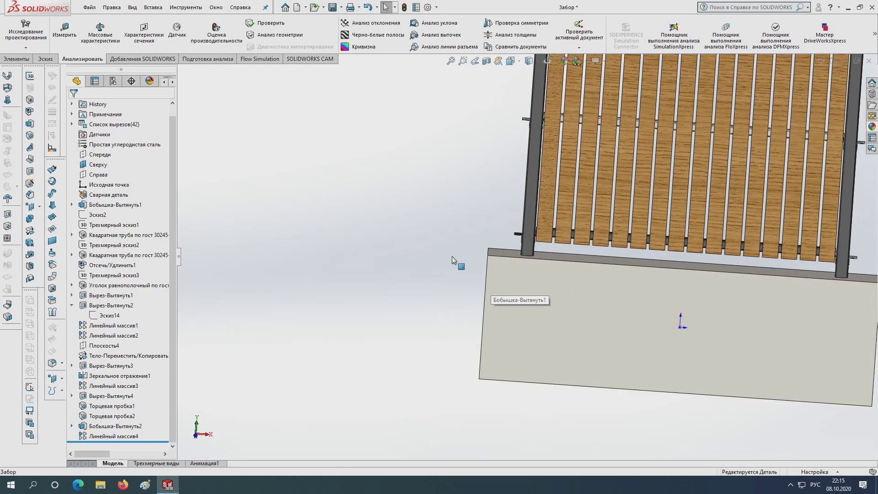
pyautogui.scroll(1, 476, 333)
pyautogui.click(570, 308)
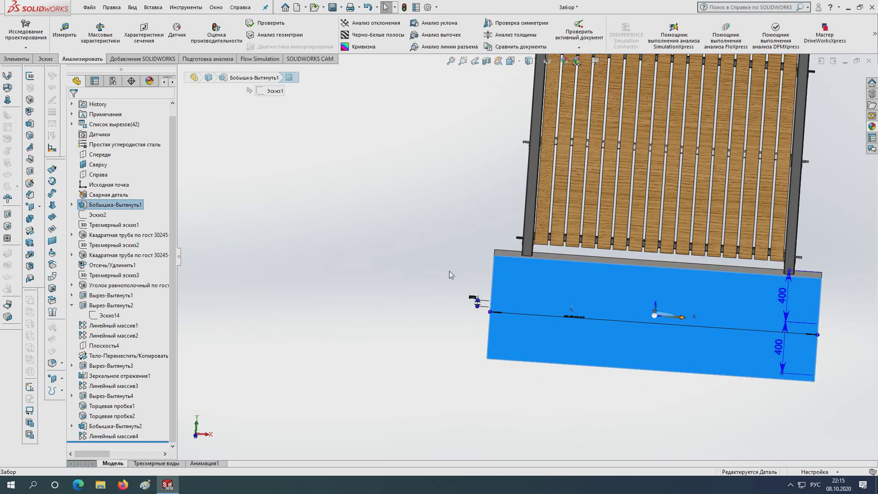
# - Rename the base block extrude Бобышка-Вытянуть1 to 'фундамент'
pyautogui.click(114, 206)
pyautogui.rightClick(113, 206)
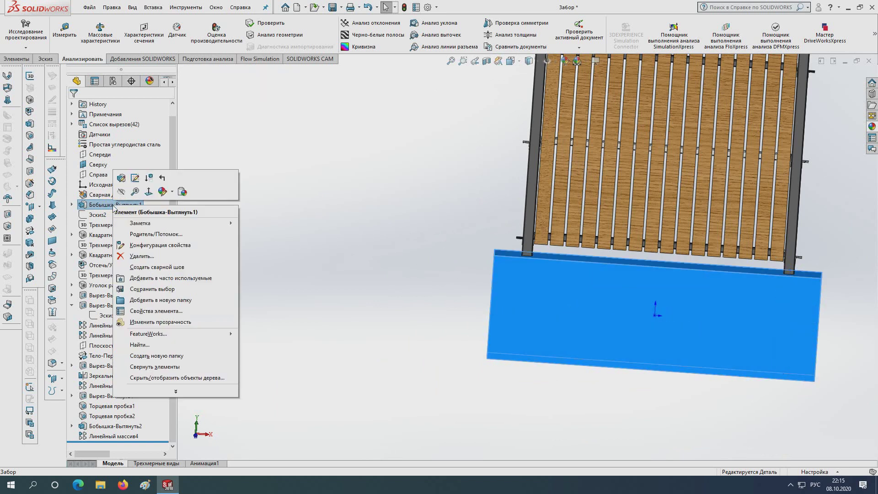
pyautogui.click(95, 206)
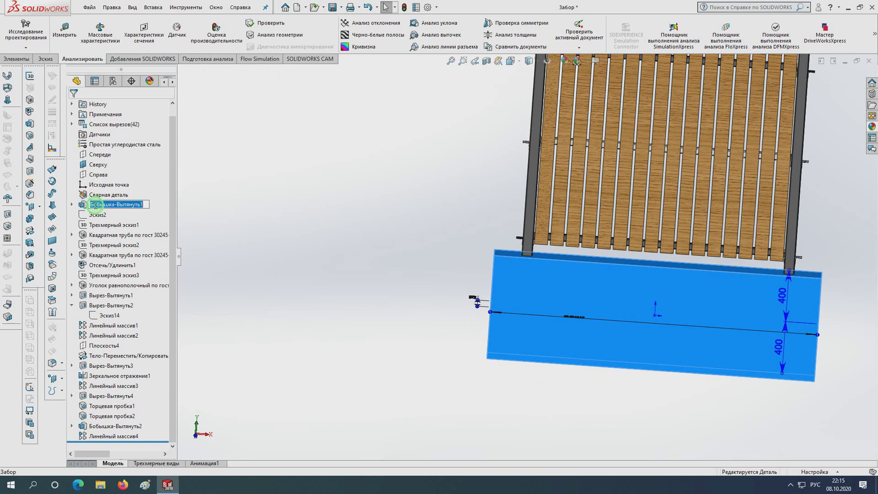
pyautogui.moveTo(146, 205); pyautogui.dragTo(86, 208)
pyautogui.write('фу')
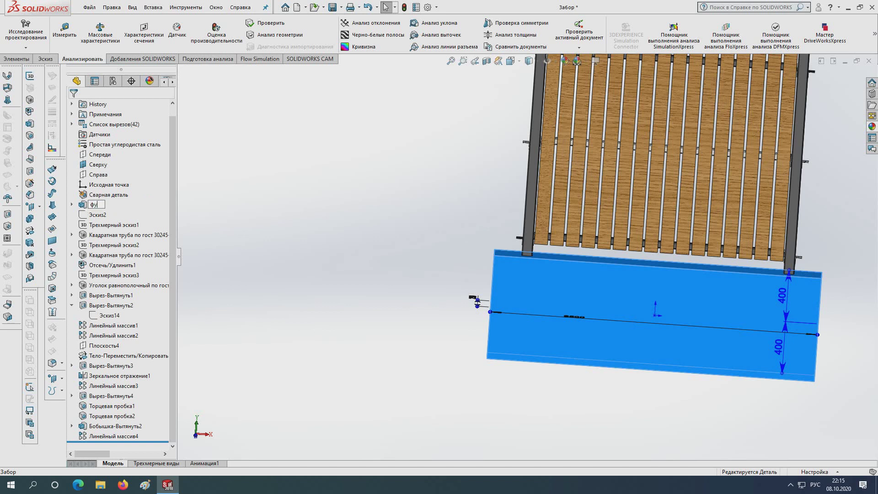
pyautogui.write('ндамент')
pyautogui.press('Return')
# - Hide the фундамент body so only the fence panel shows
pyautogui.rightClick(85, 207)
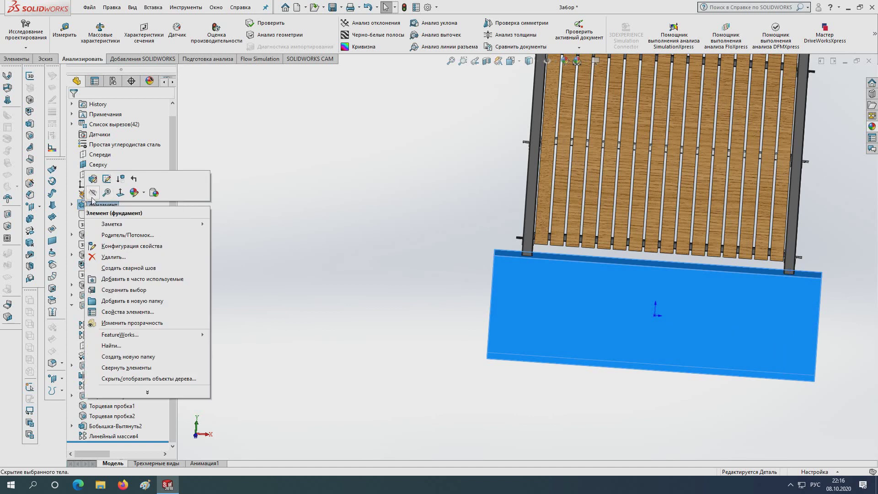
pyautogui.click(92, 196)
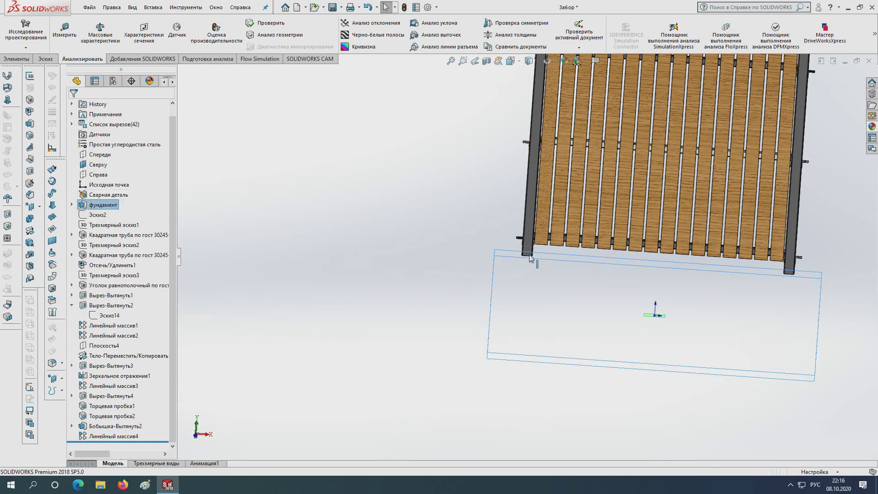
pyautogui.moveTo(466, 251); pyautogui.dragTo(491, 262, button='middle')
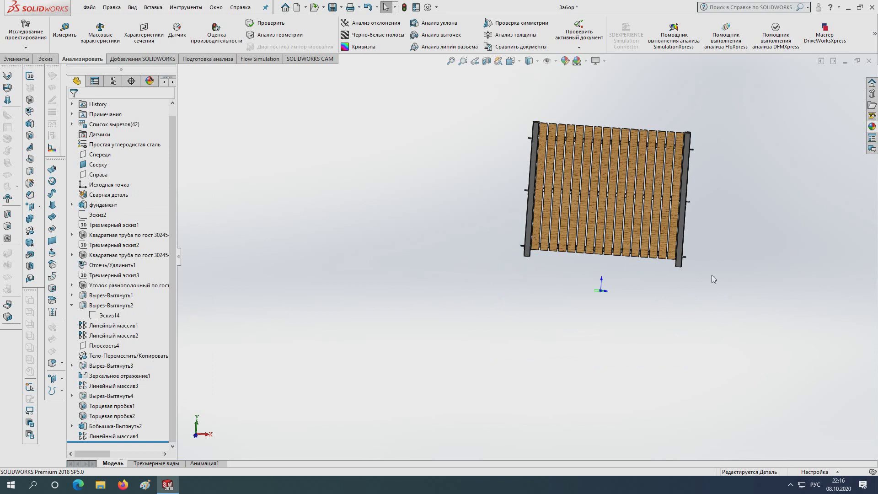
# - Turn the fence front-on, start a sketch from the Sketch tools, then cancel it
pyautogui.scroll(4, 625, 250)
pyautogui.moveTo(625, 251); pyautogui.dragTo(564, 276, button='middle')
pyautogui.scroll(-3, 563, 275)
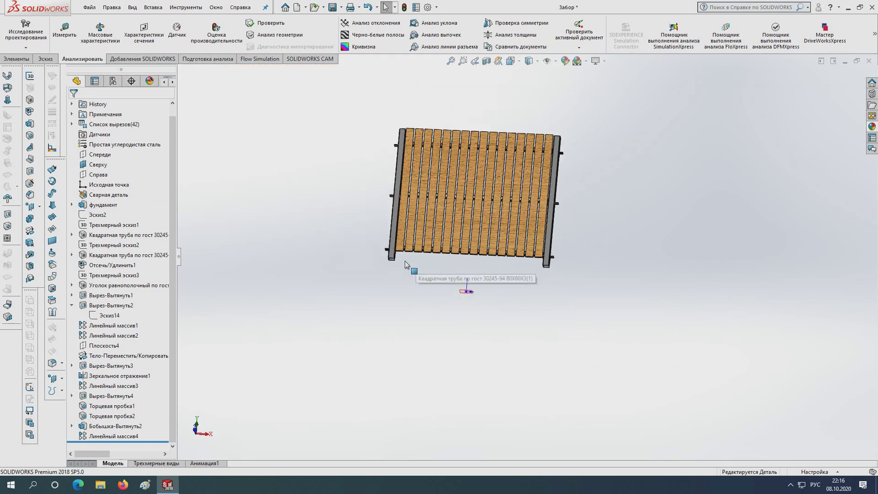
pyautogui.moveTo(404, 261); pyautogui.dragTo(463, 212, button='middle')
pyautogui.scroll(3, 463, 212)
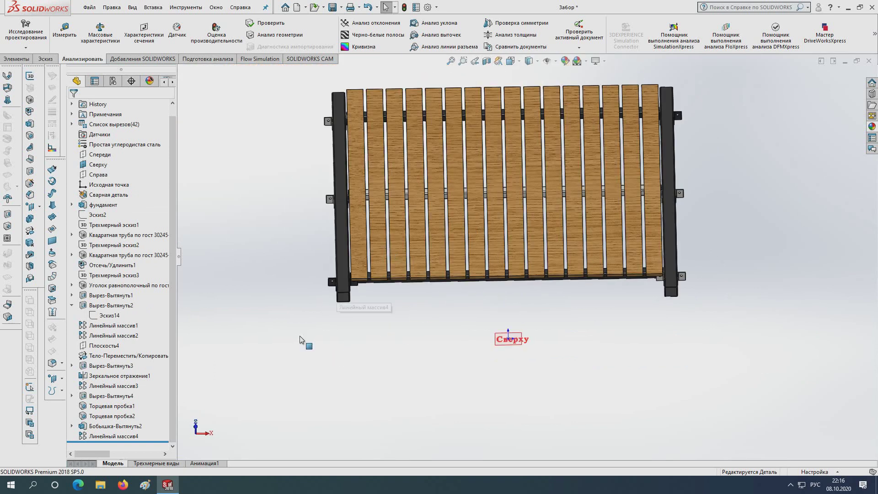
pyautogui.scroll(4, 438, 256)
pyautogui.scroll(2, 413, 188)
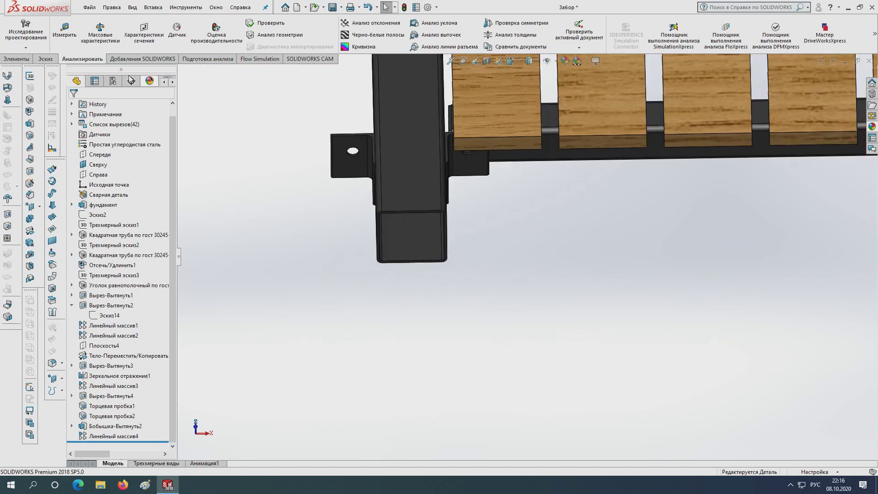
pyautogui.click(46, 60)
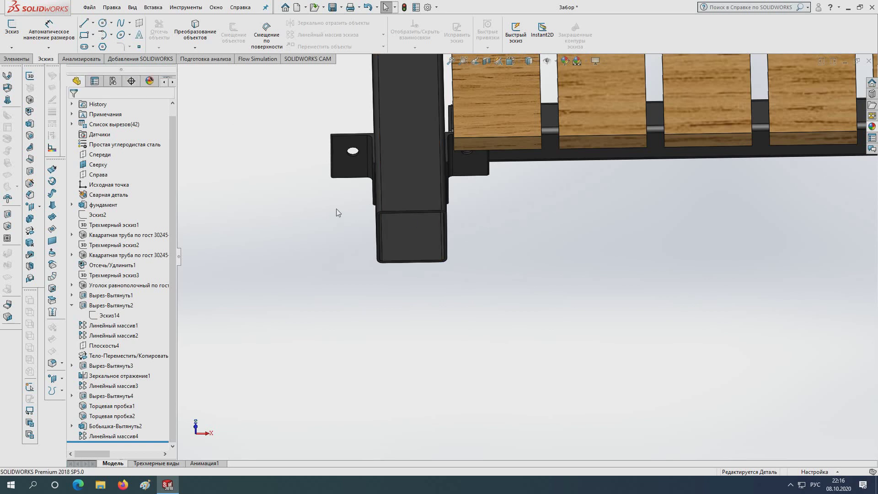
pyautogui.click(12, 27)
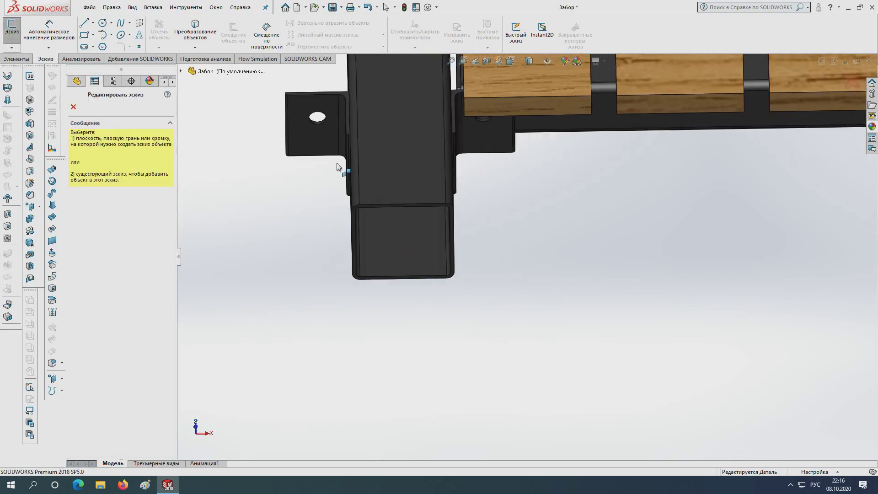
pyautogui.scroll(-5, 350, 192)
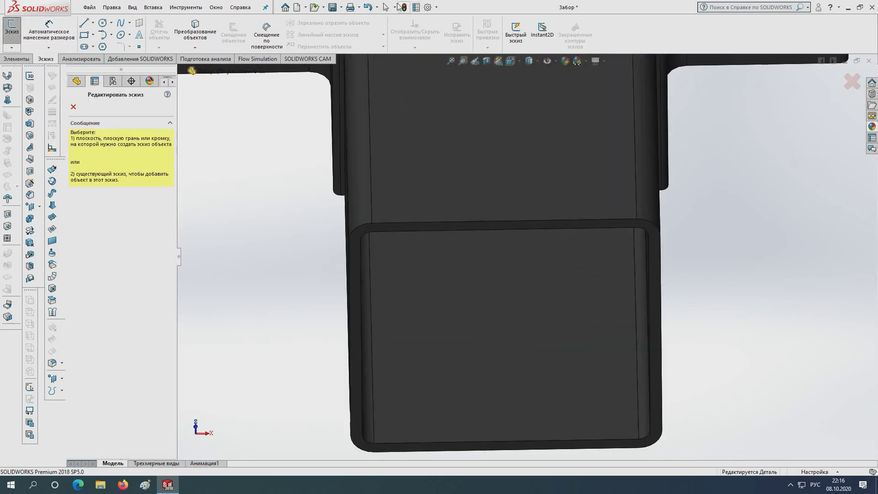
pyautogui.click(386, 7)
# - Orbit the fence to tilted and near-top views to inspect the post bottoms
pyautogui.scroll(3, 515, 173)
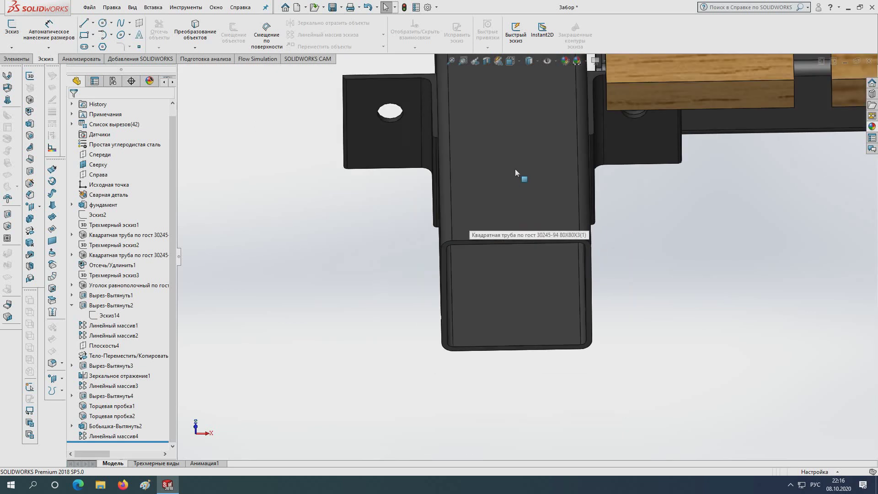
pyautogui.scroll(6, 515, 174)
pyautogui.scroll(3, 514, 185)
pyautogui.scroll(4, 514, 185)
pyautogui.scroll(1, 514, 186)
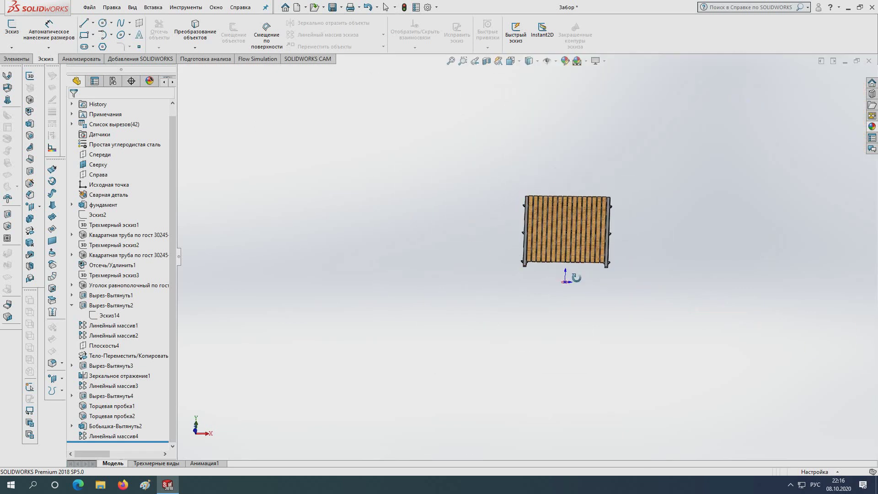
pyautogui.moveTo(576, 278)
pyautogui.mouseDown(button='middle')
pyautogui.moveTo(552, 249)
pyautogui.moveTo(479, 259)
pyautogui.moveTo(436, 141)
pyautogui.mouseUp(button='middle')
pyautogui.scroll(-5, 479, 259)
pyautogui.scroll(-1, 468, 274)
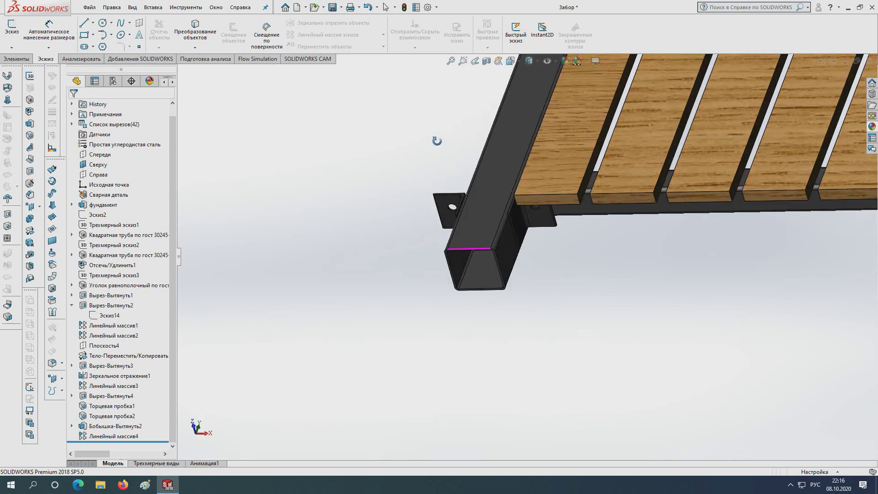
pyautogui.scroll(-4, 518, 219)
pyautogui.scroll(5, 463, 260)
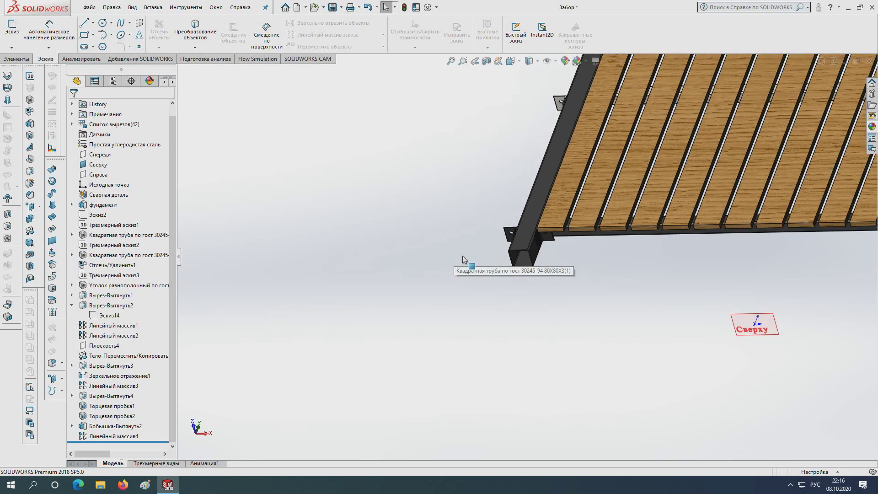
pyautogui.scroll(3, 463, 260)
pyautogui.moveTo(457, 263); pyautogui.dragTo(534, 365, button='middle')
pyautogui.scroll(-3, 558, 284)
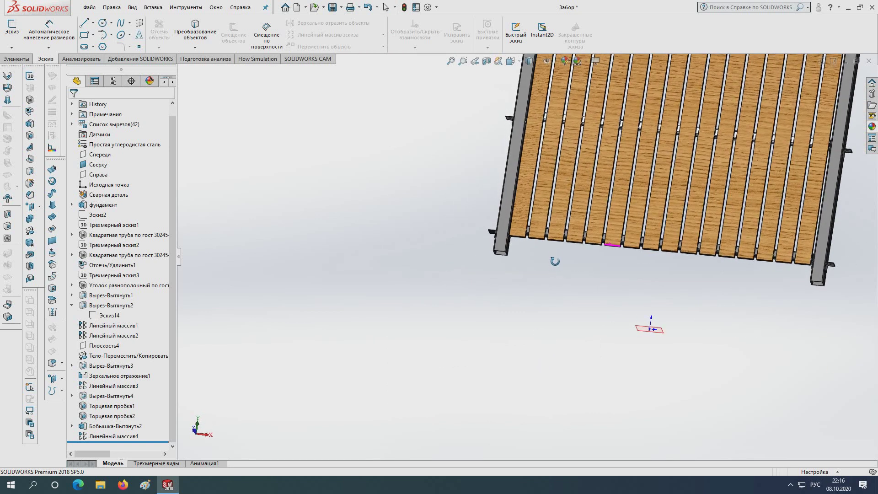
pyautogui.moveTo(555, 261); pyautogui.dragTo(549, 263, button='middle')
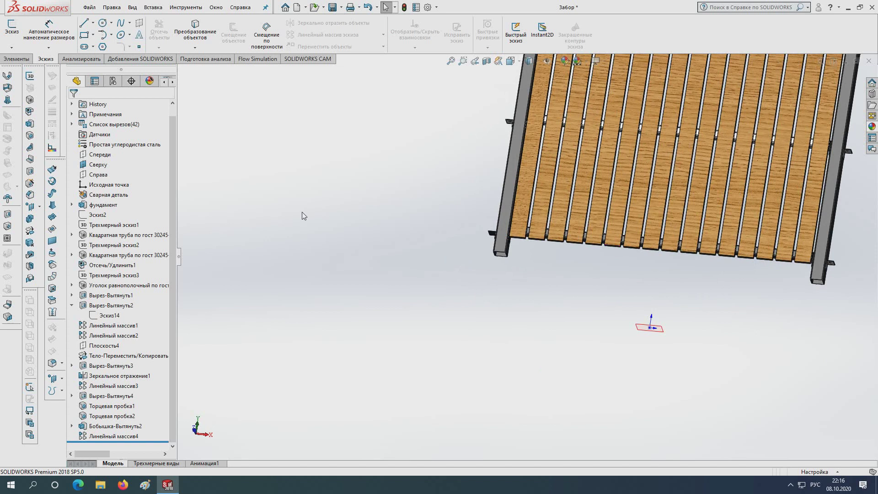
# - Create reference plane Плоскость5 offset 1900 mm from the post's bottom end face
pyautogui.click(62, 379)
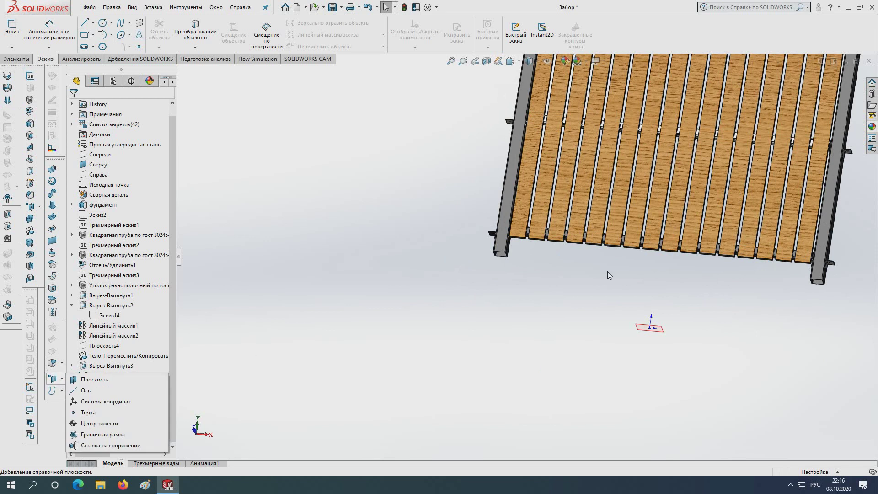
pyautogui.click(99, 380)
pyautogui.scroll(-3, 541, 257)
pyautogui.scroll(-3, 498, 273)
pyautogui.scroll(-1, 367, 220)
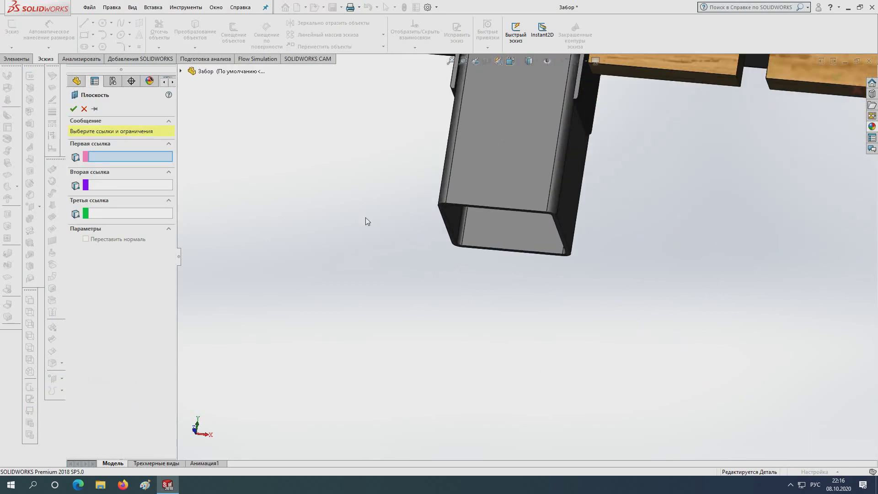
pyautogui.scroll(-3, 601, 239)
pyautogui.scroll(-2, 469, 194)
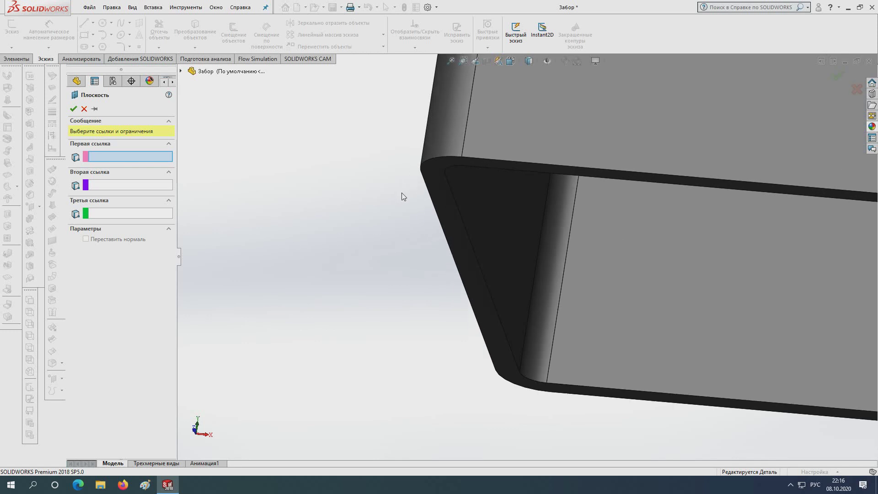
pyautogui.click(435, 176)
pyautogui.scroll(5, 428, 235)
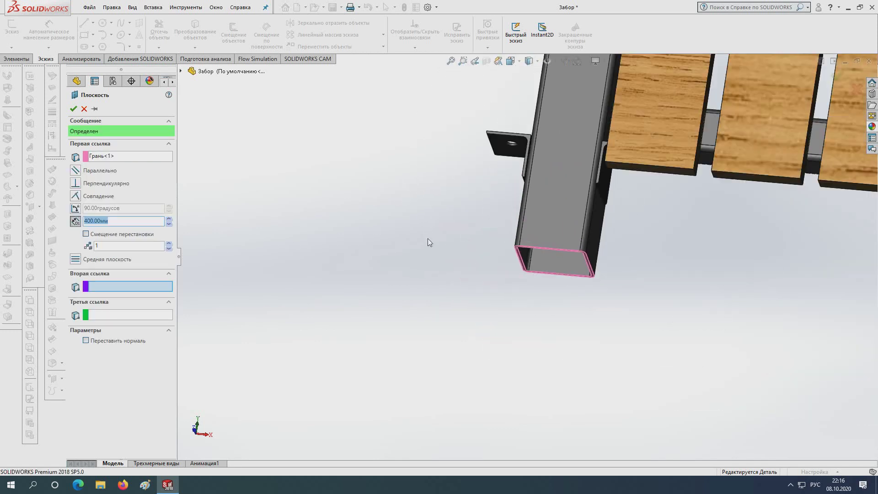
pyautogui.scroll(3, 503, 257)
pyautogui.moveTo(550, 273); pyautogui.dragTo(524, 370, button='middle')
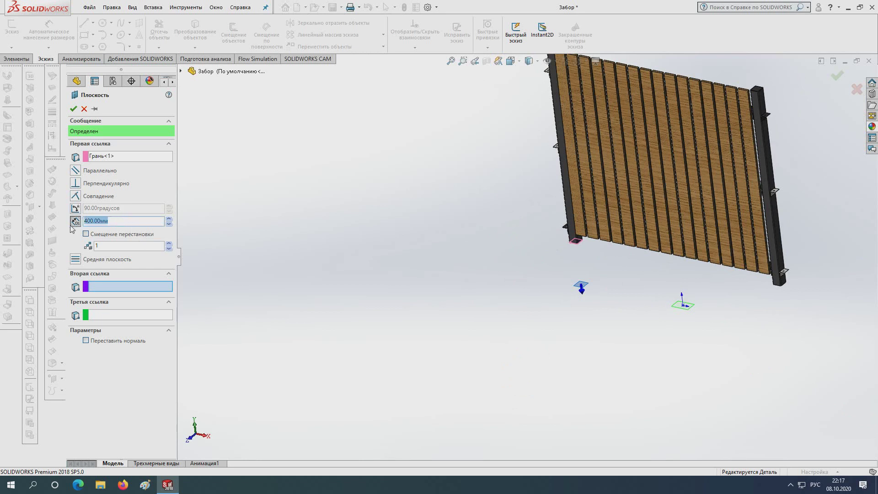
pyautogui.write('1900')
pyautogui.press('Return')
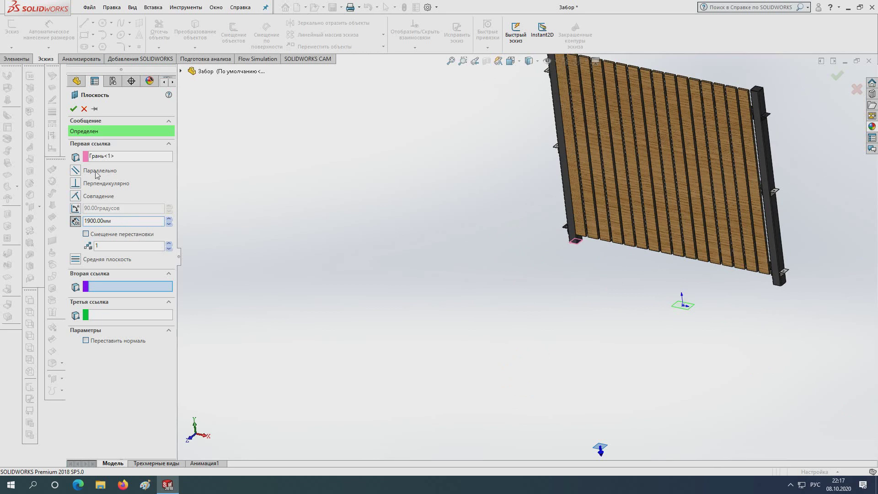
pyautogui.click(74, 108)
# - Enlarge Плоскость5 by dragging its left and top edges outward
pyautogui.scroll(5, 521, 277)
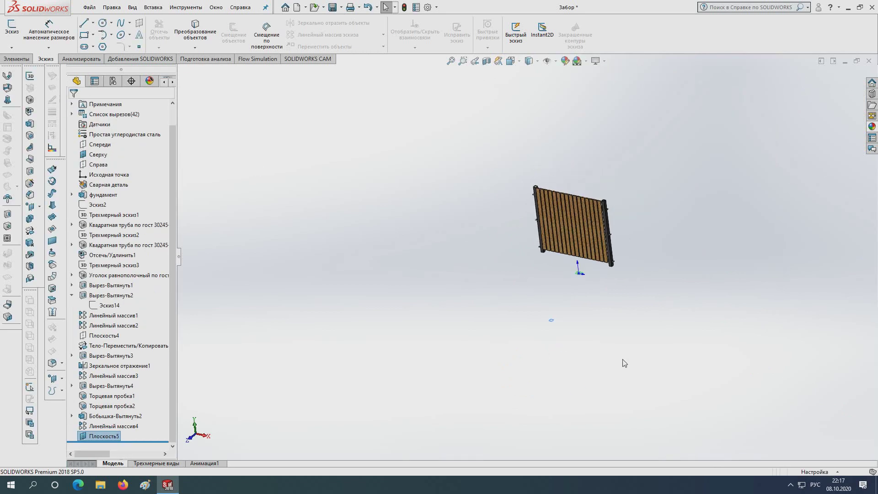
pyautogui.scroll(-3, 510, 313)
pyautogui.scroll(-3, 510, 313)
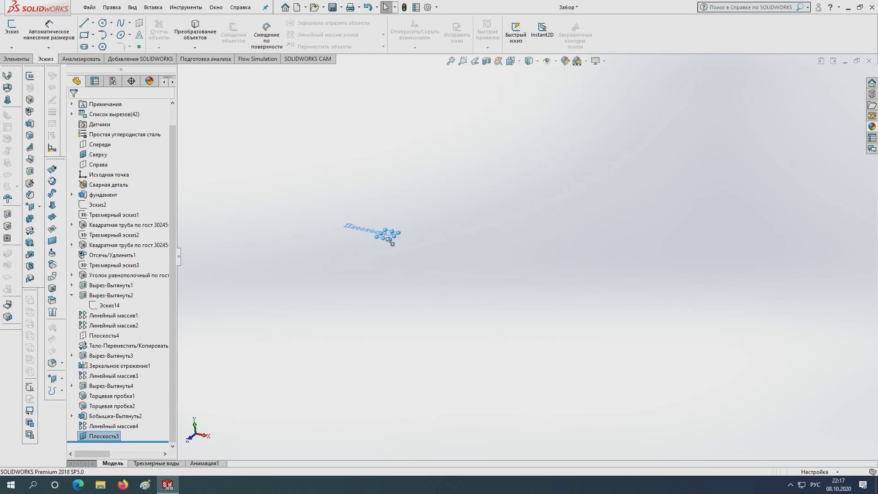
pyautogui.scroll(-5, 799, 364)
pyautogui.scroll(-3, 814, 421)
pyautogui.click(637, 211)
pyautogui.scroll(3, 396, 234)
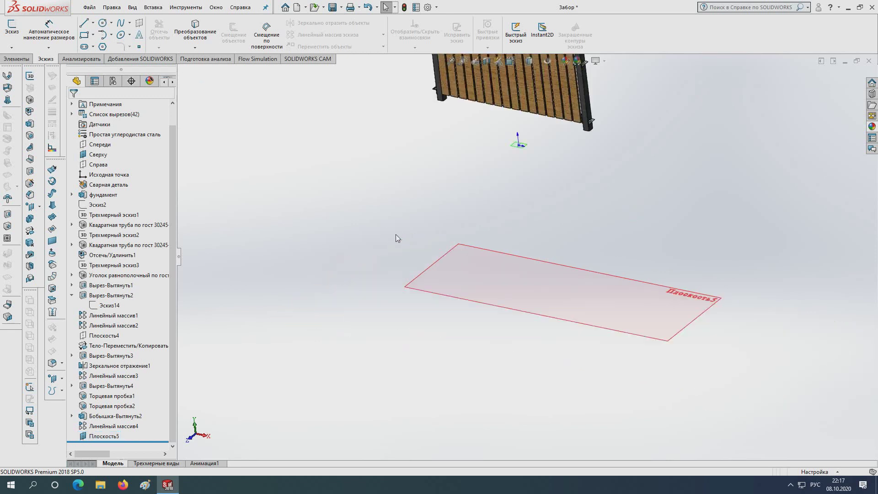
pyautogui.scroll(3, 396, 226)
pyautogui.scroll(-2, 473, 263)
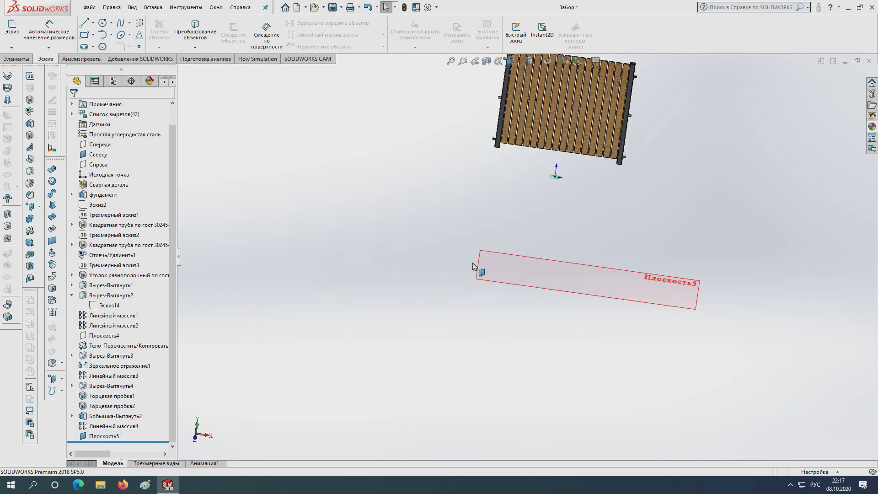
pyautogui.scroll(-2, 473, 263)
pyautogui.click(493, 257)
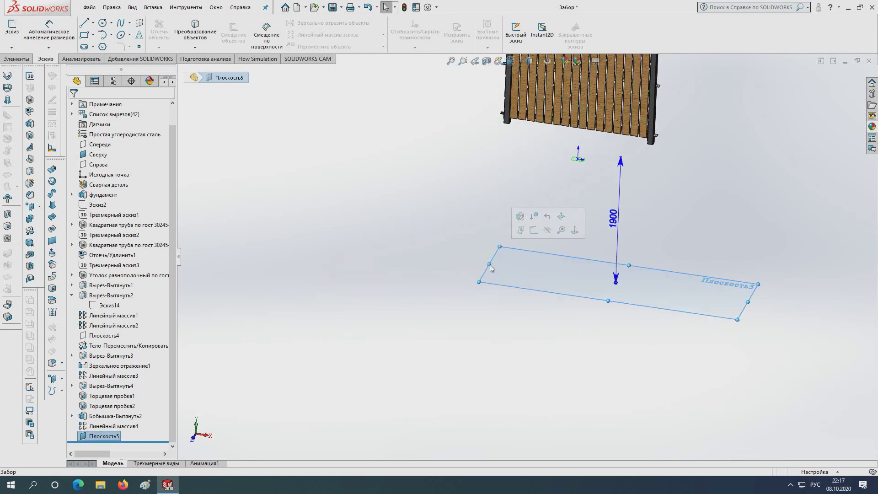
pyautogui.moveTo(491, 263); pyautogui.dragTo(400, 251)
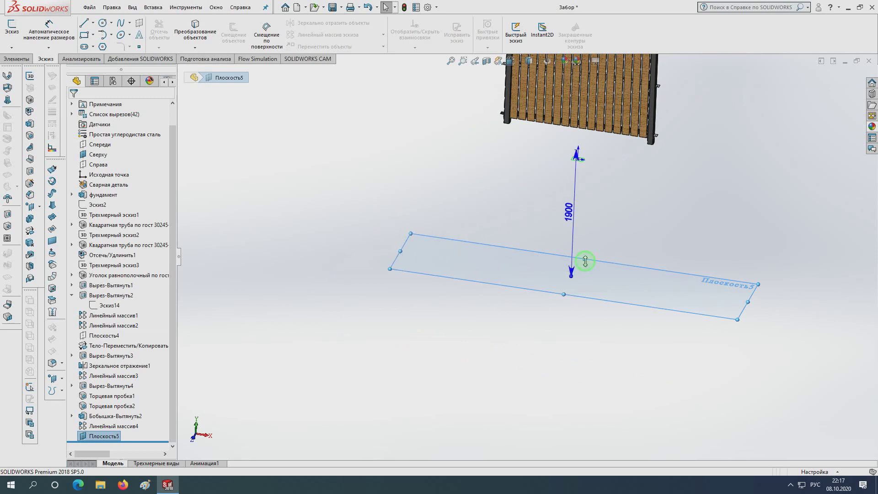
pyautogui.moveTo(586, 261); pyautogui.dragTo(462, 161)
pyautogui.click(348, 163)
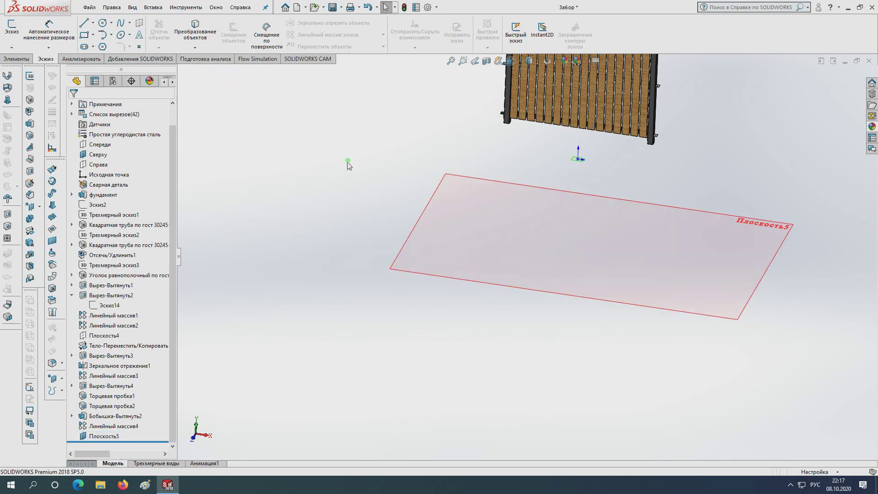
# - Trim/Extend the left and right posts down to the Плоскость5 face boundary
pyautogui.click(29, 112)
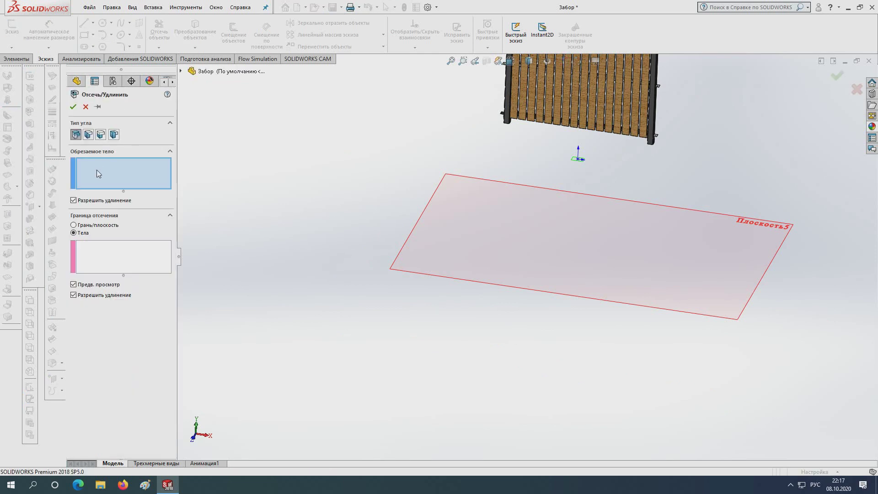
pyautogui.scroll(-3, 510, 183)
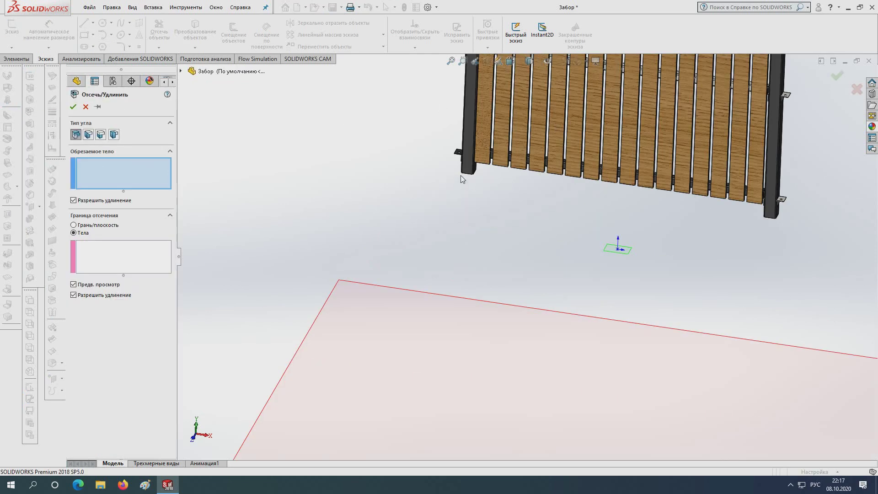
pyautogui.click(472, 170)
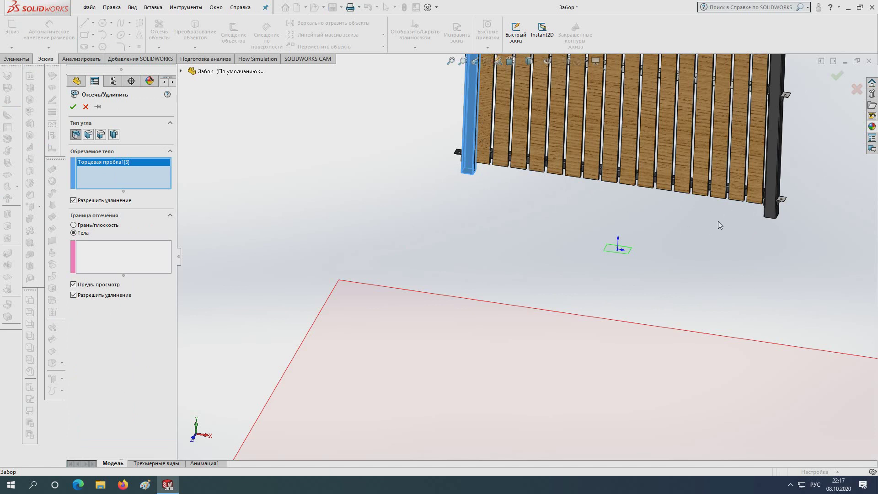
pyautogui.scroll(-2, 786, 224)
pyautogui.click(755, 206)
pyautogui.scroll(3, 532, 260)
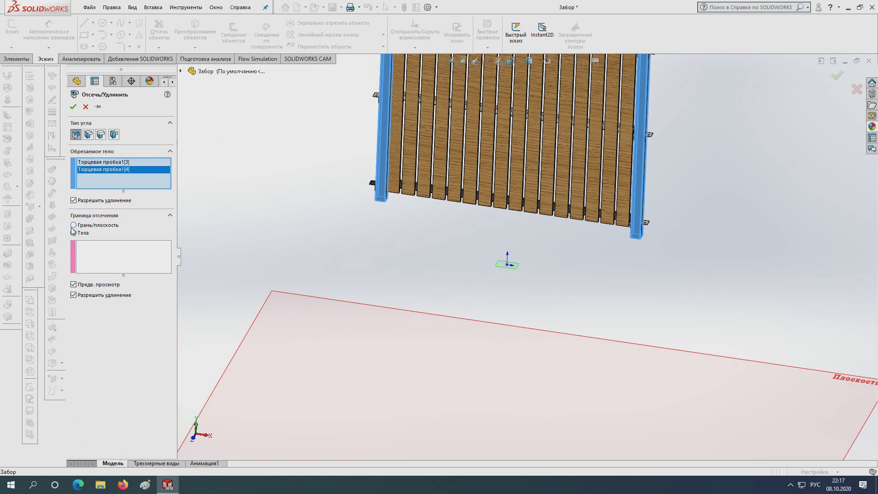
pyautogui.click(74, 225)
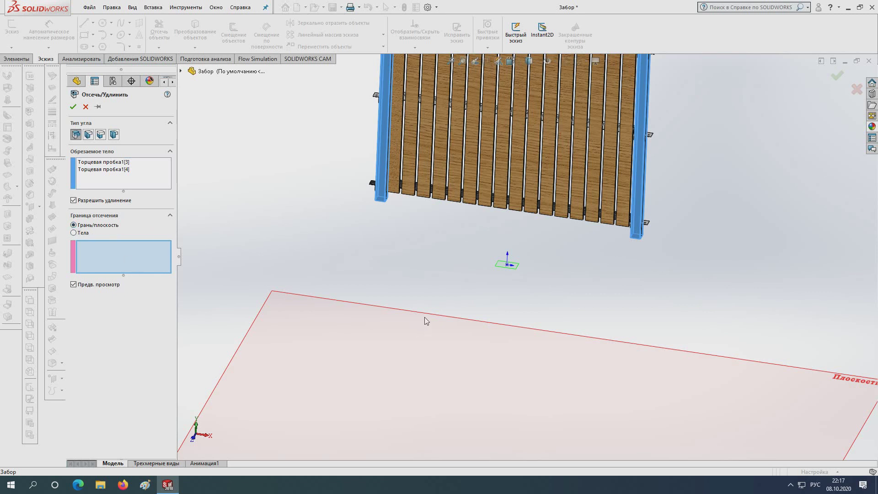
pyautogui.press('f')
pyautogui.click(561, 380)
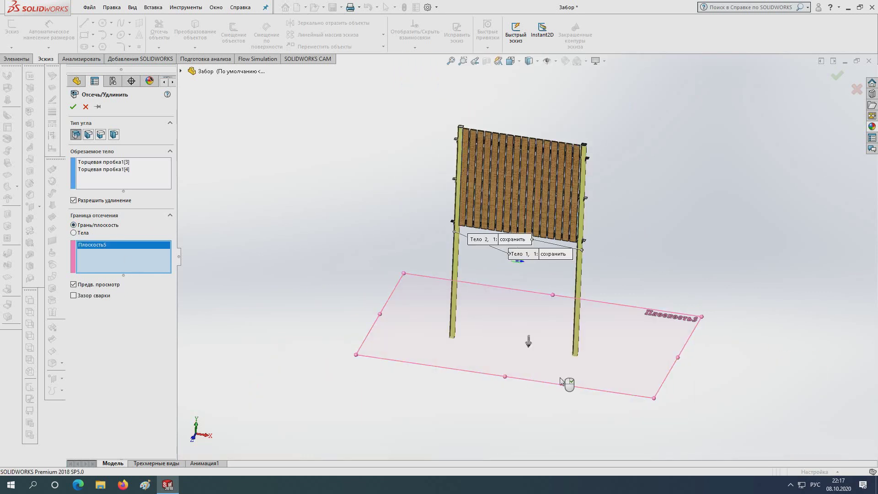
pyautogui.click(71, 107)
pyautogui.moveTo(501, 220)
pyautogui.mouseDown(button='middle')
pyautogui.moveTo(499, 249)
pyautogui.moveTo(572, 191)
pyautogui.moveTo(462, 261)
pyautogui.mouseUp(button='middle')
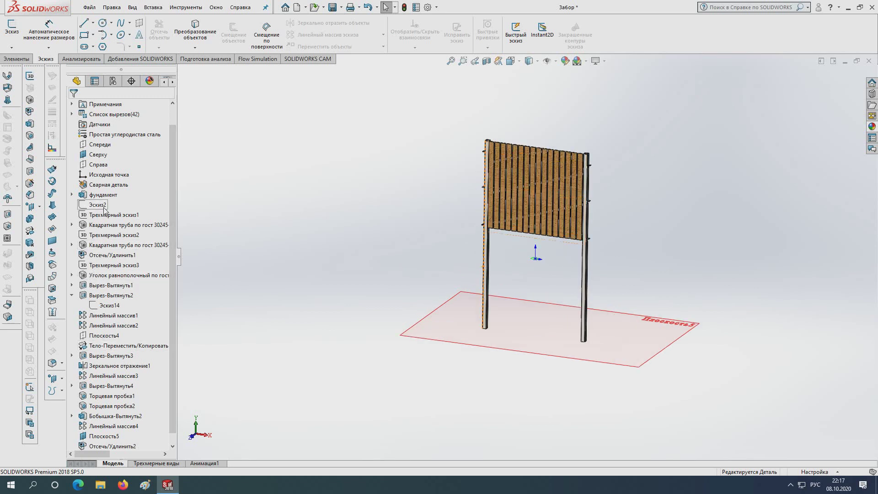
# - Show the фундамент body again and check it from frontal and side views
pyautogui.click(103, 196)
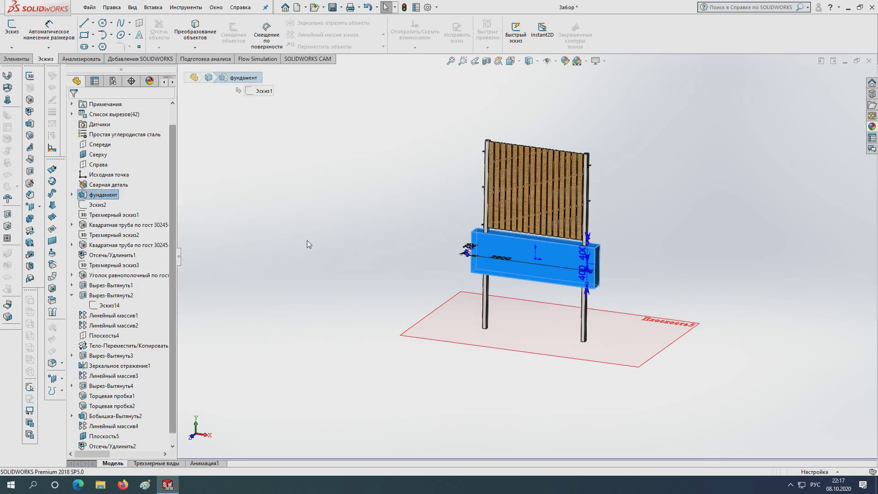
pyautogui.click(398, 260)
pyautogui.moveTo(456, 253)
pyautogui.mouseDown(button='middle')
pyautogui.moveTo(438, 234)
pyautogui.moveTo(549, 298)
pyautogui.mouseUp(button='middle')
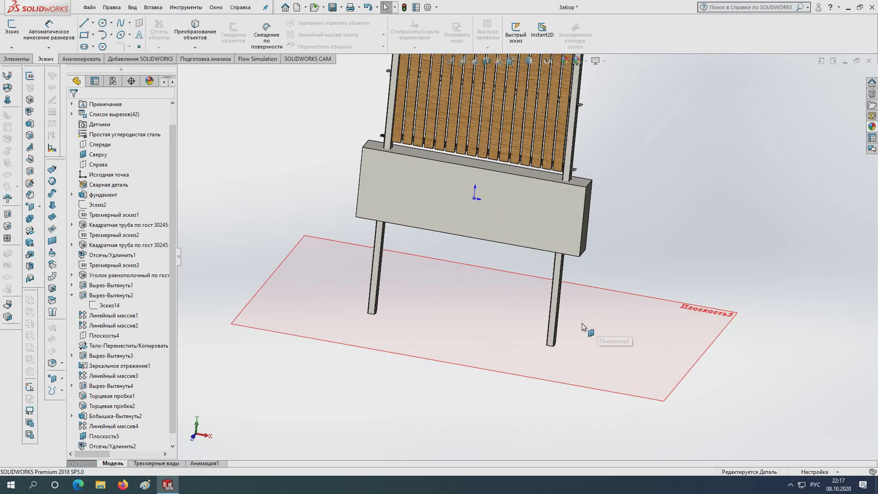
pyautogui.scroll(-3, 555, 330)
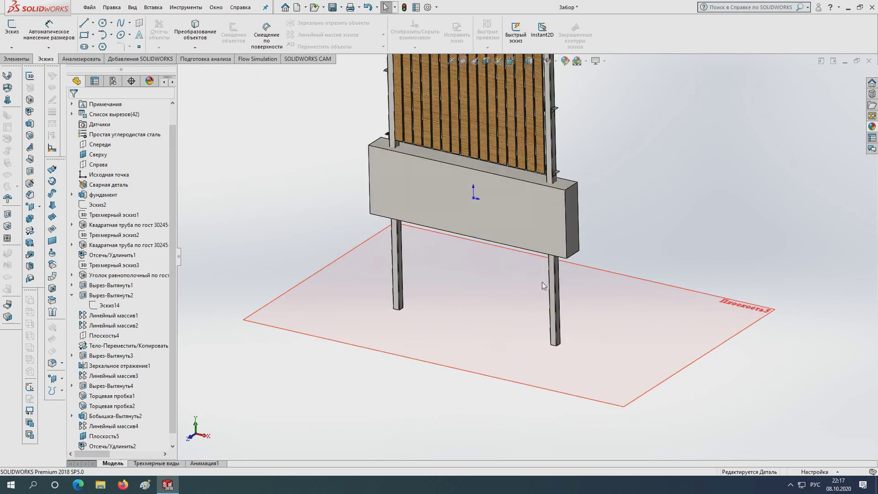
pyautogui.moveTo(547, 259)
pyautogui.mouseDown(button='middle')
pyautogui.moveTo(486, 251)
pyautogui.moveTo(489, 274)
pyautogui.moveTo(457, 230)
pyautogui.moveTo(483, 197)
pyautogui.moveTo(496, 287)
pyautogui.moveTo(547, 346)
pyautogui.moveTo(507, 276)
pyautogui.moveTo(542, 225)
pyautogui.moveTo(525, 214)
pyautogui.moveTo(526, 257)
pyautogui.moveTo(522, 228)
pyautogui.mouseUp(button='middle')
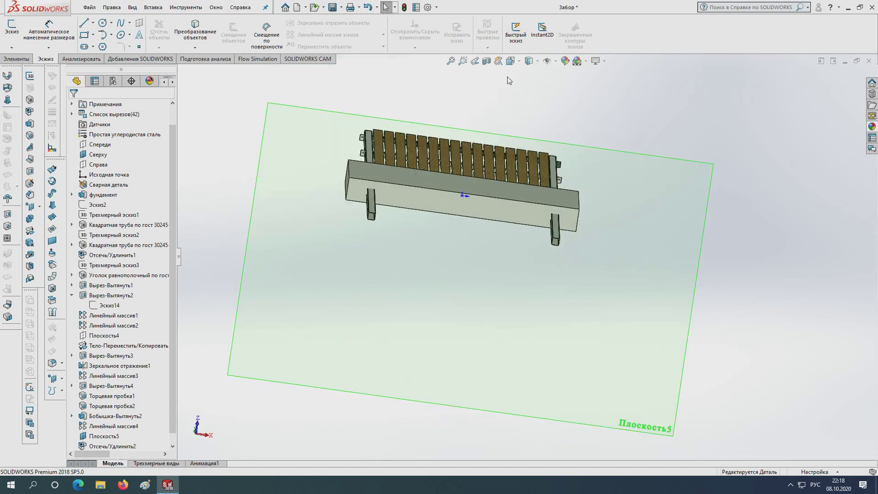
# - Orient the view to look at Плоскость5 face-on
pyautogui.click(511, 61)
pyautogui.click(396, 307)
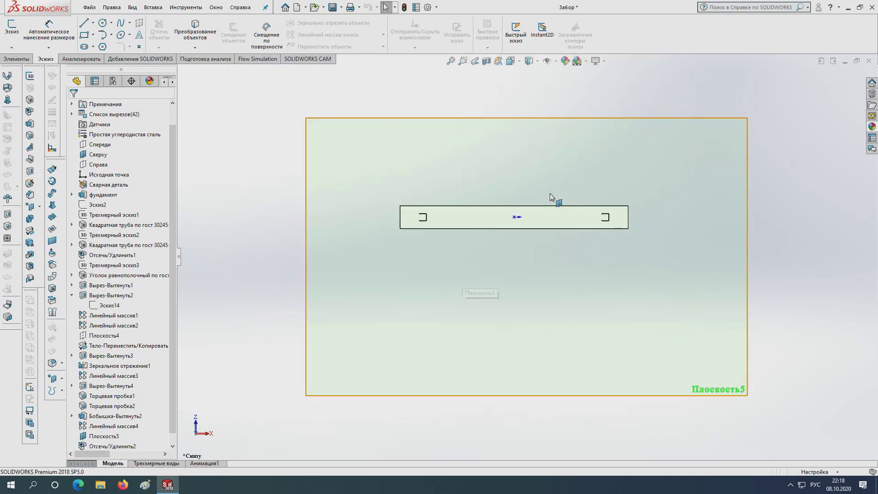
pyautogui.scroll(-2, 452, 203)
pyautogui.scroll(-2, 460, 230)
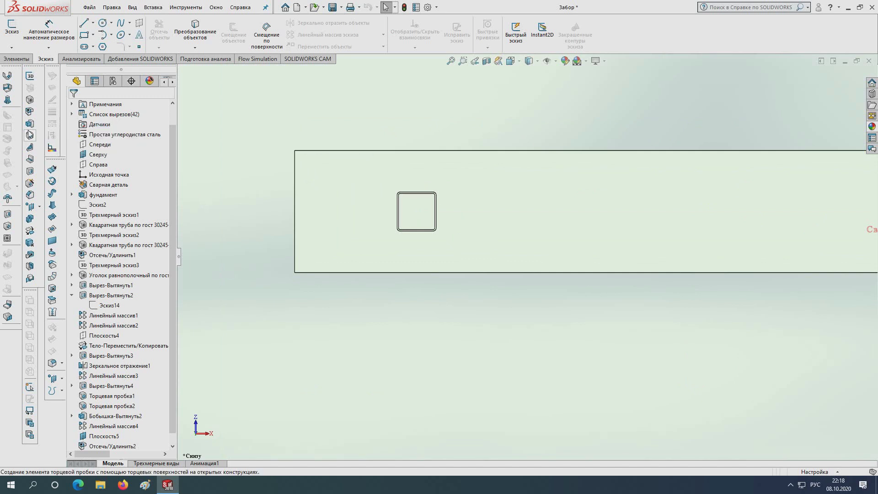
pyautogui.press('f')
pyautogui.moveTo(425, 214); pyautogui.dragTo(471, 284, button='middle')
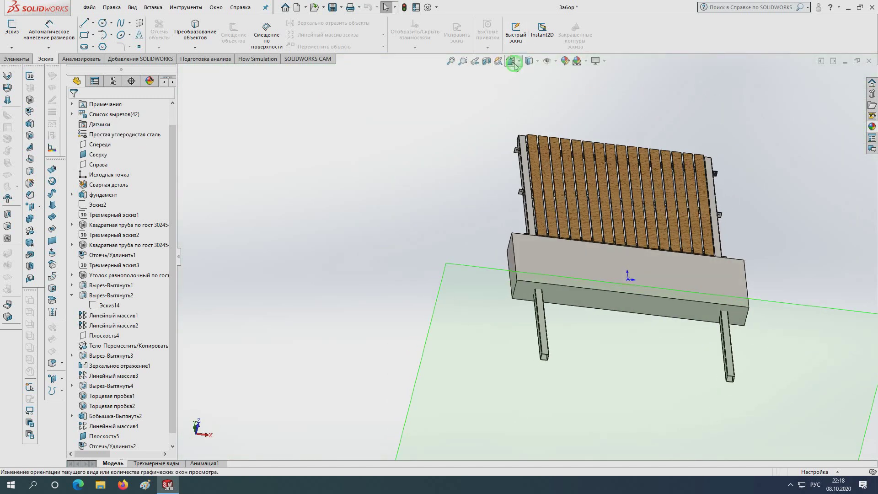
pyautogui.press('space')
pyautogui.click(417, 326)
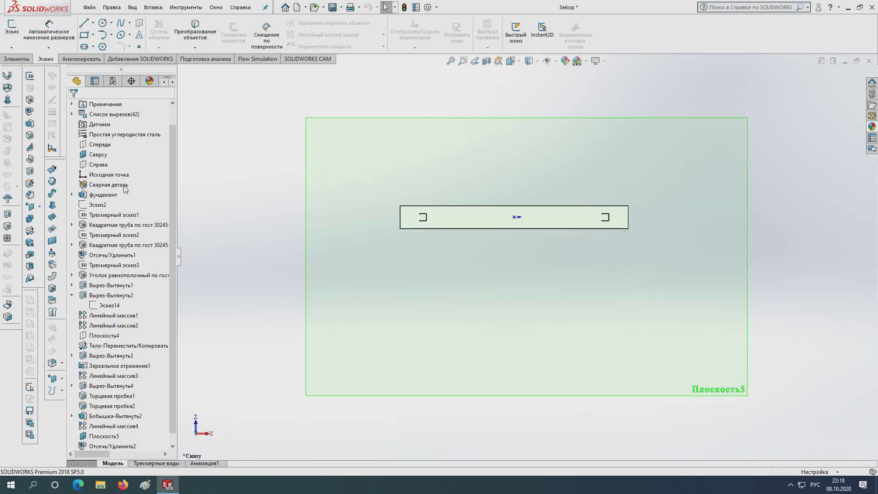
# - Start a sketch on the foundation face and draw a centerline across the post's square
pyautogui.click(29, 125)
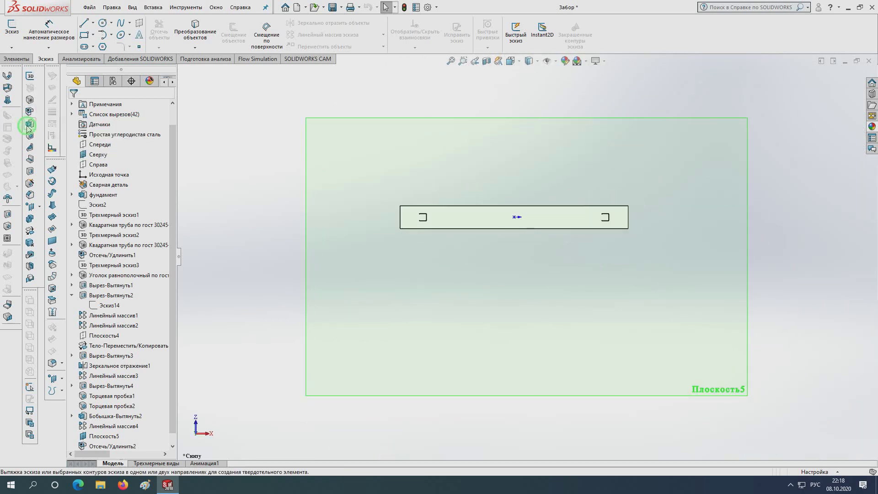
pyautogui.scroll(-4, 459, 224)
pyautogui.scroll(-3, 427, 216)
pyautogui.scroll(-3, 314, 213)
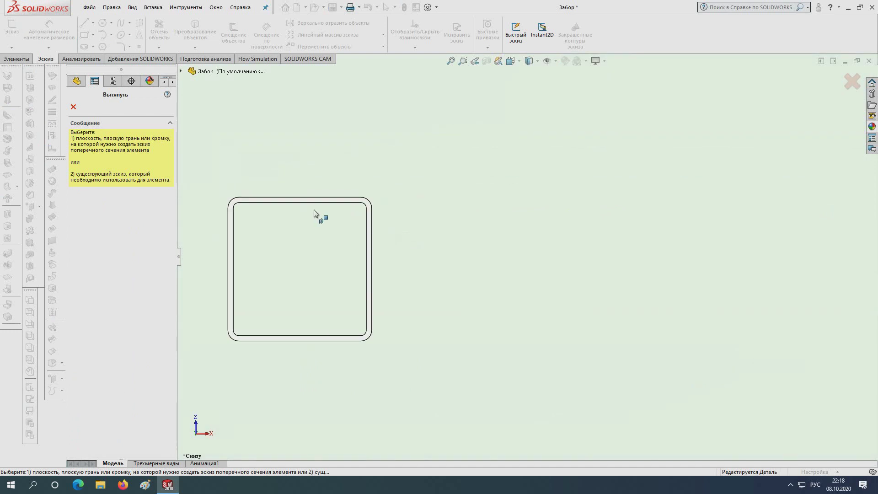
pyautogui.click(330, 202)
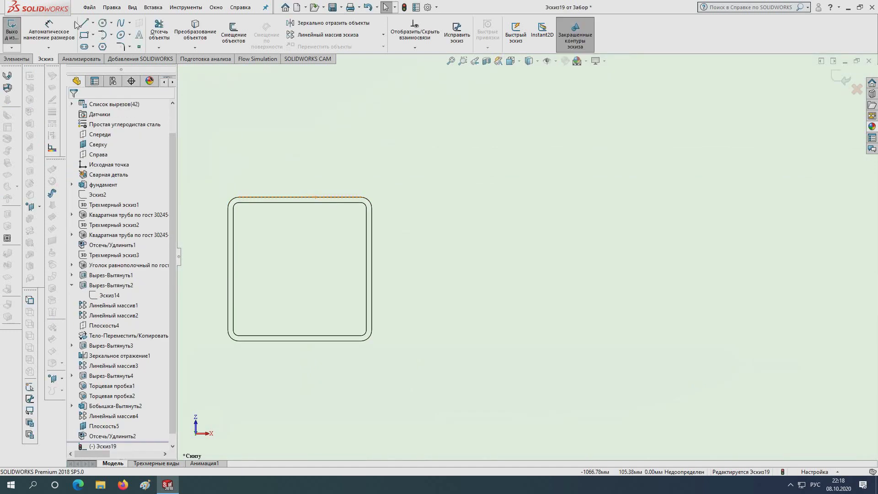
pyautogui.click(104, 23)
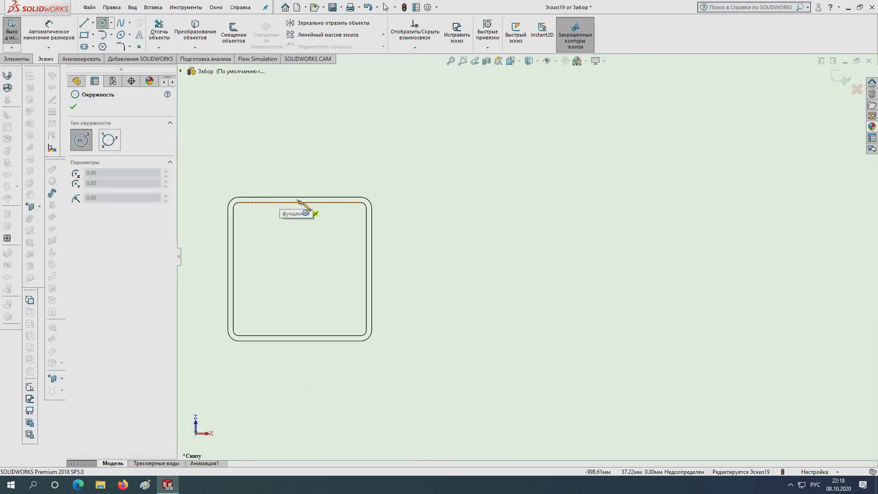
pyautogui.press('Escape')
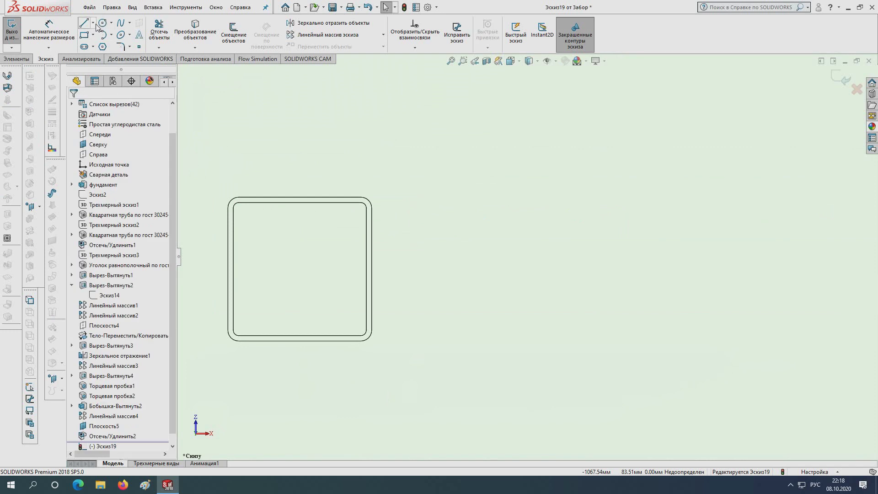
pyautogui.click(93, 22)
pyautogui.click(98, 42)
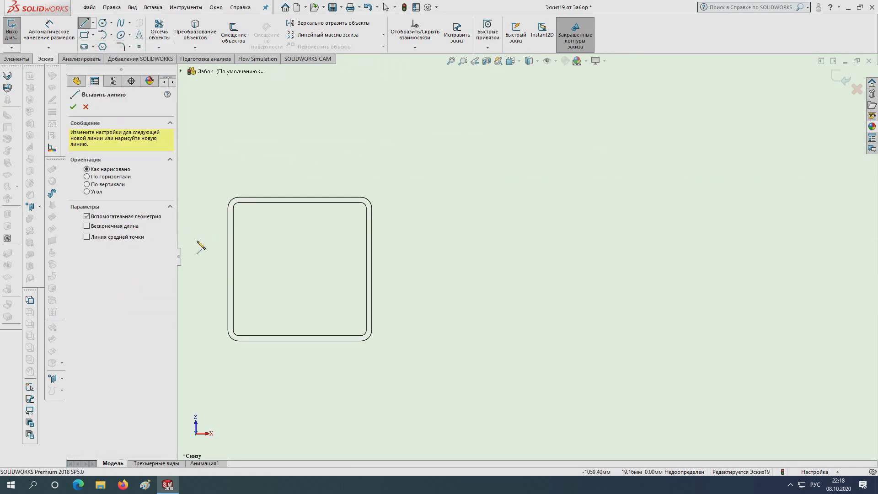
pyautogui.click(228, 269)
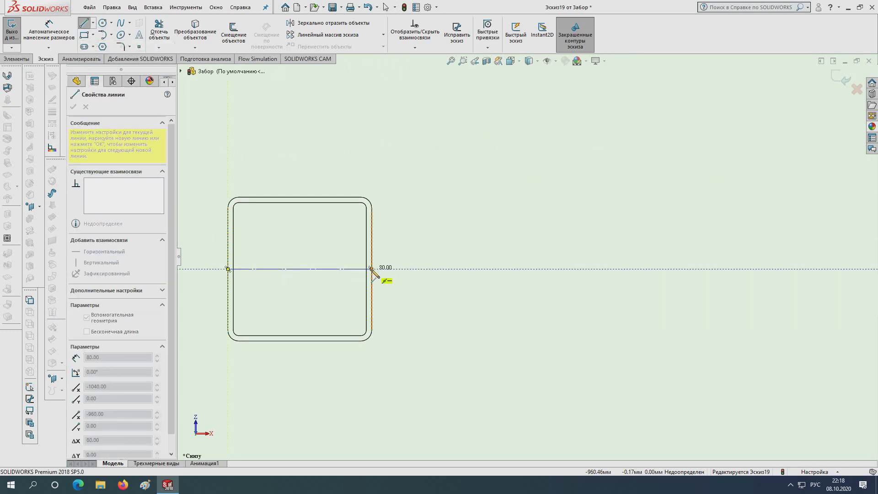
pyautogui.click(371, 269)
pyautogui.press('Escape')
pyautogui.scroll(4, 350, 307)
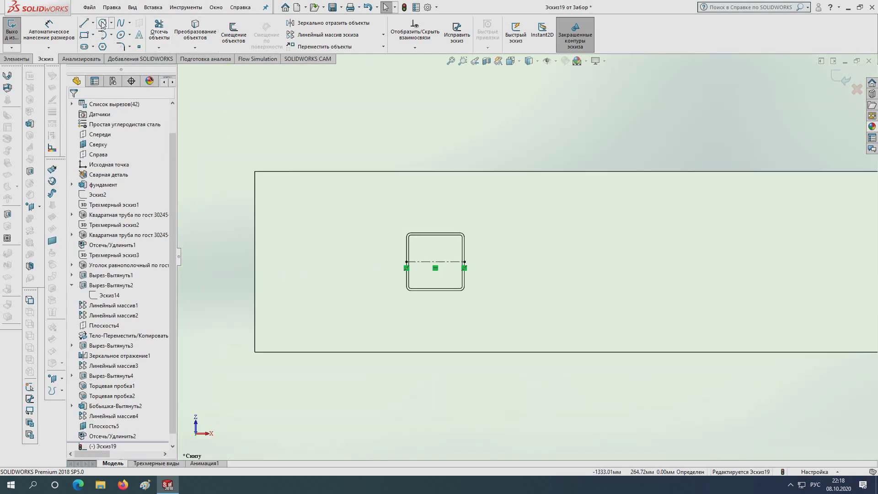
# - Draw a circle centred on the post square and dimension its diameter to 300
pyautogui.click(103, 23)
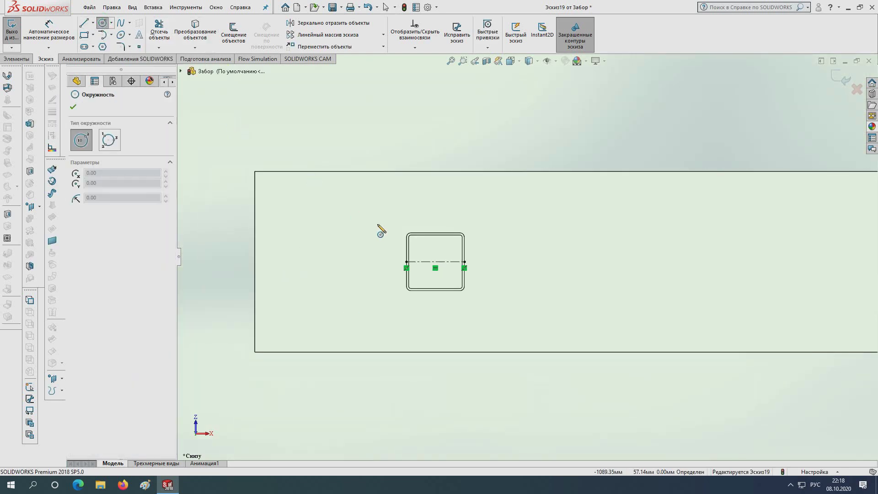
pyautogui.click(435, 263)
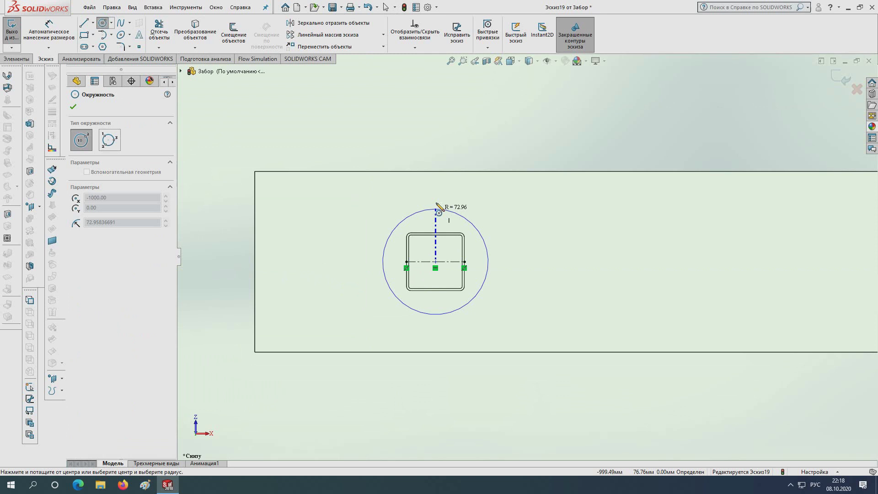
pyautogui.click(435, 150)
pyautogui.press('Escape')
pyautogui.click(49, 32)
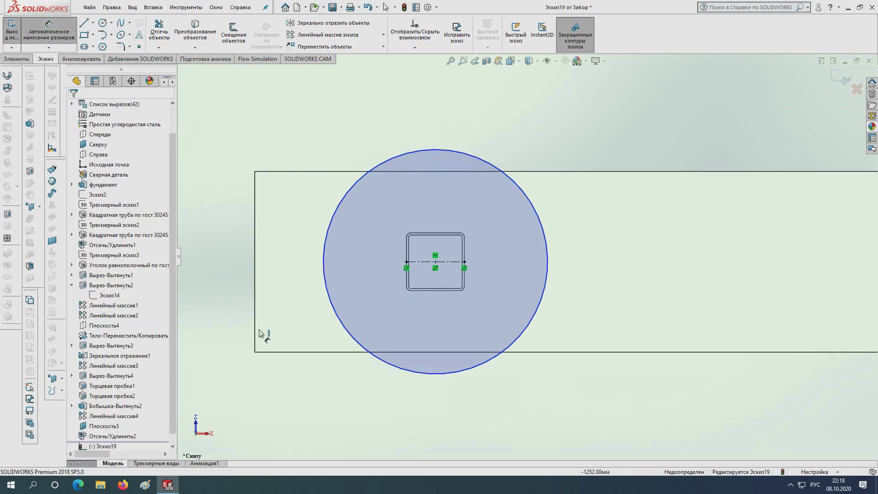
pyautogui.click(356, 342)
pyautogui.click(316, 406)
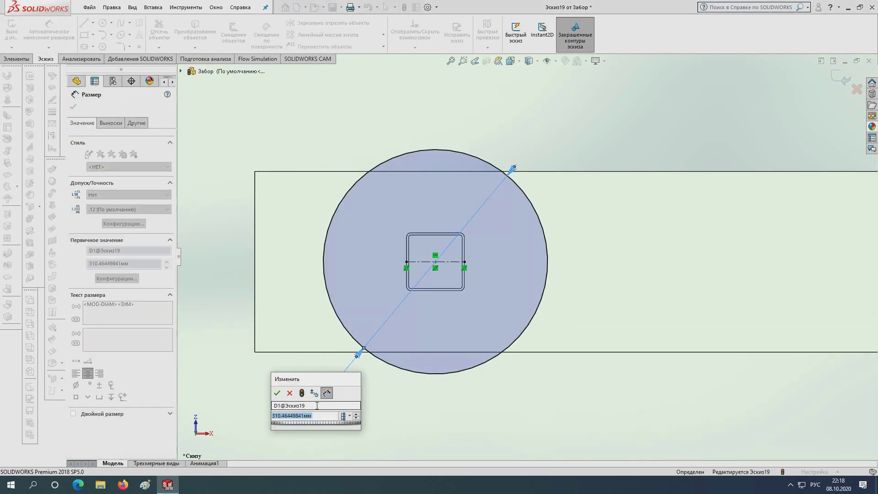
pyautogui.write('300')
pyautogui.press('Return')
pyautogui.press('Escape')
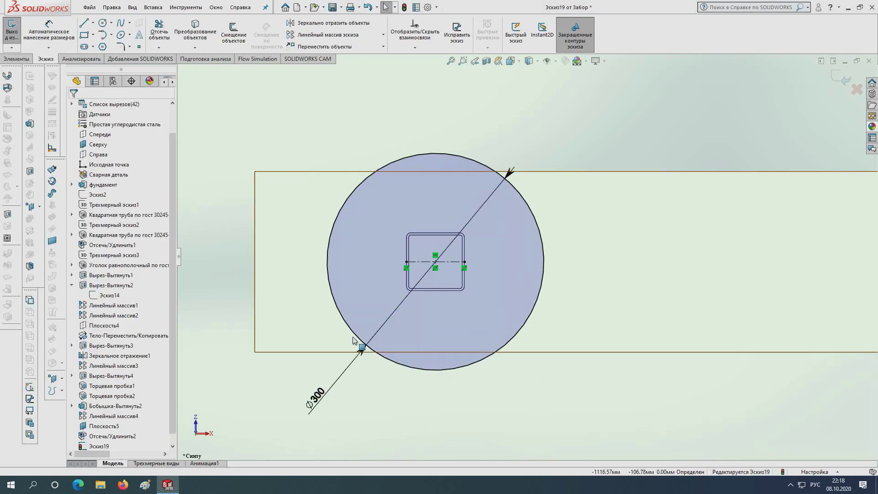
pyautogui.scroll(5, 526, 293)
pyautogui.scroll(3, 595, 270)
# - Extrude the circle sketch, dragging it up to roughly 623 mm depth
pyautogui.moveTo(565, 262)
pyautogui.mouseDown(button='middle')
pyautogui.moveTo(555, 410)
pyautogui.moveTo(587, 251)
pyautogui.moveTo(475, 311)
pyautogui.moveTo(476, 320)
pyautogui.moveTo(472, 257)
pyautogui.moveTo(643, 274)
pyautogui.moveTo(619, 361)
pyautogui.moveTo(481, 360)
pyautogui.moveTo(573, 318)
pyautogui.moveTo(514, 305)
pyautogui.moveTo(569, 311)
pyautogui.mouseUp(button='middle')
pyautogui.scroll(4, 554, 403)
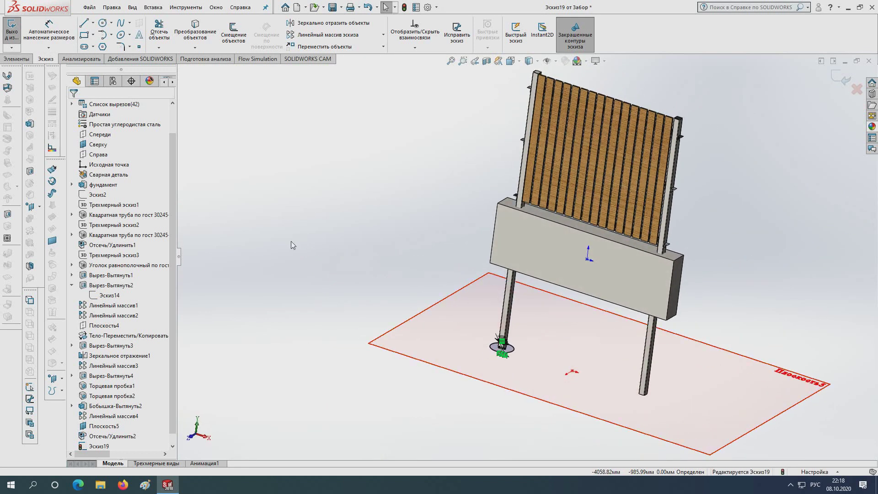
pyautogui.click(30, 124)
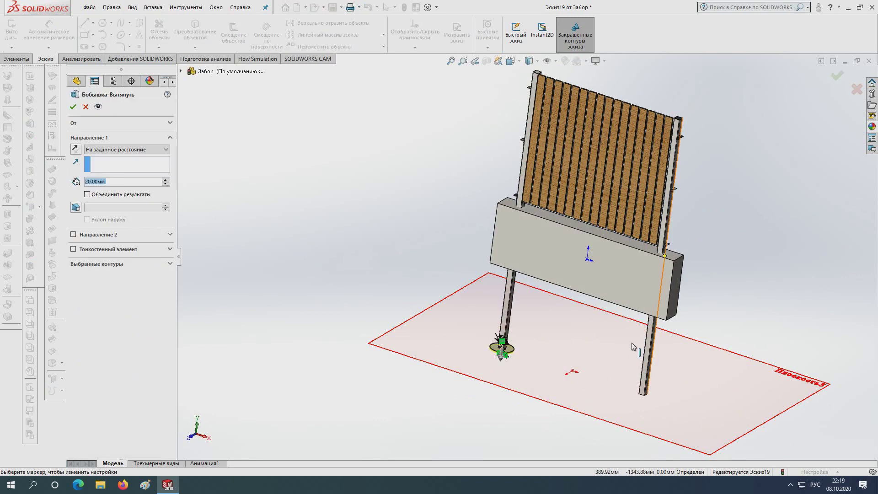
pyautogui.scroll(-3, 553, 362)
pyautogui.moveTo(471, 341); pyautogui.dragTo(454, 342, button='middle')
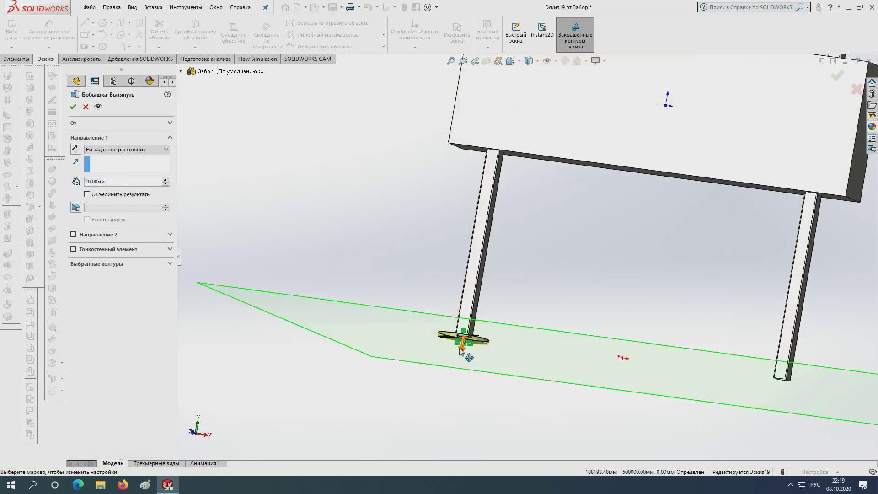
pyautogui.moveTo(461, 347); pyautogui.dragTo(506, 212)
pyautogui.moveTo(505, 212); pyautogui.dragTo(639, 126, button='middle')
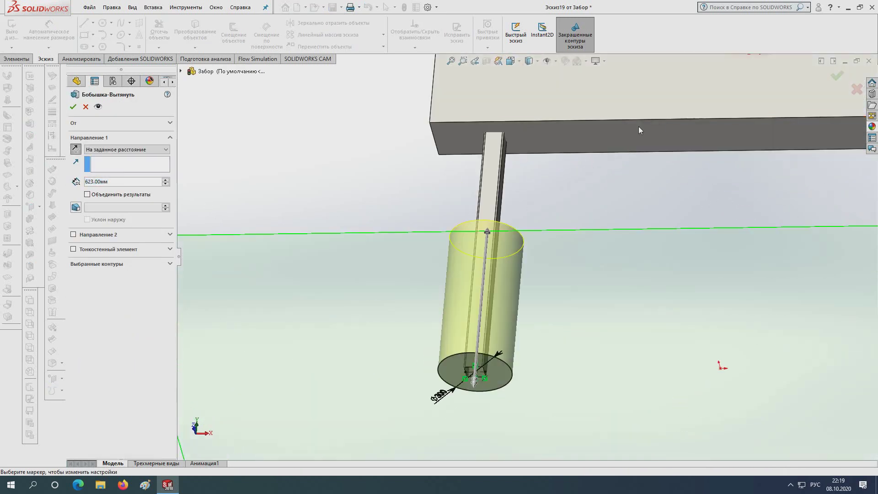
# - Set the extrusion to Up To Surface at the concrete panel's underside and confirm
pyautogui.click(116, 151)
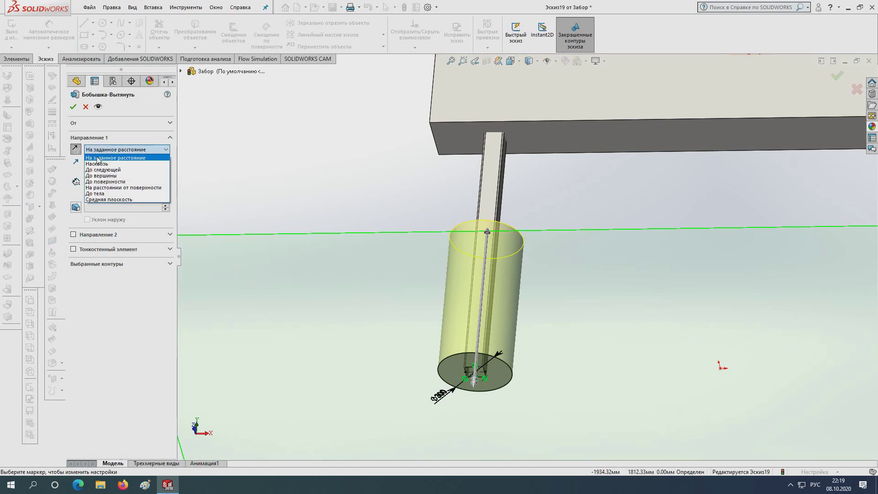
pyautogui.click(97, 182)
pyautogui.click(552, 139)
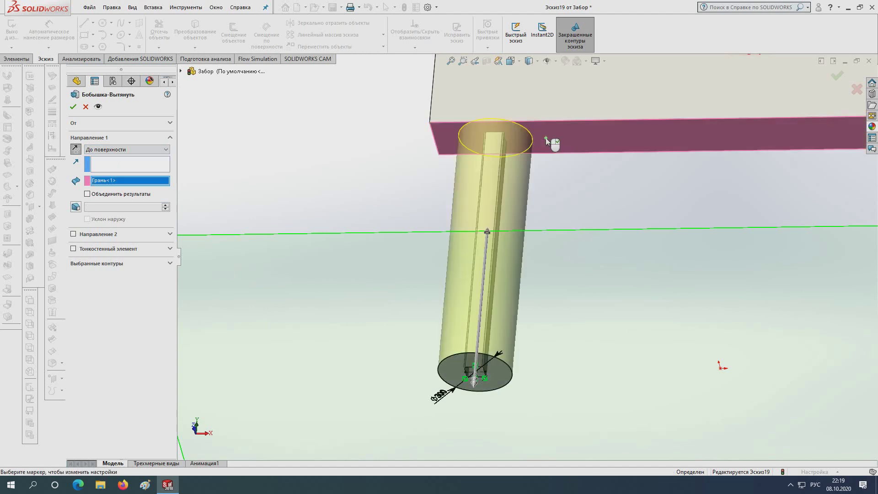
pyautogui.scroll(3, 528, 252)
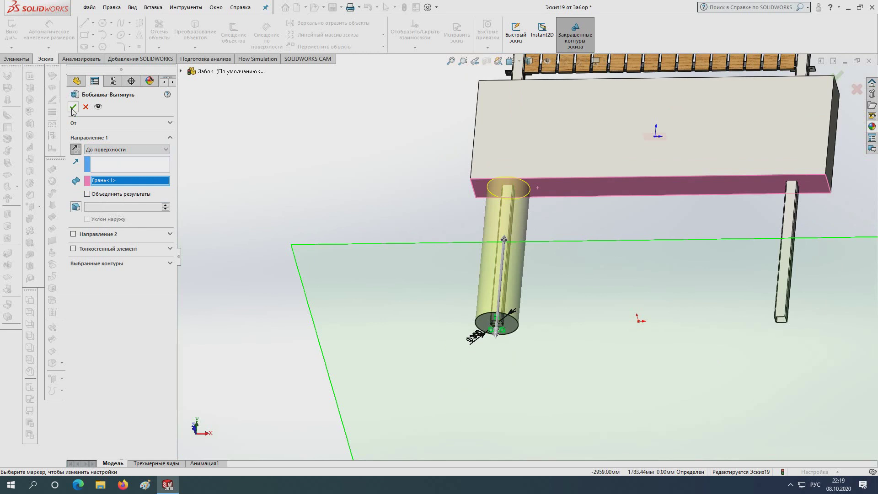
pyautogui.moveTo(455, 224); pyautogui.dragTo(159, 193, button='middle')
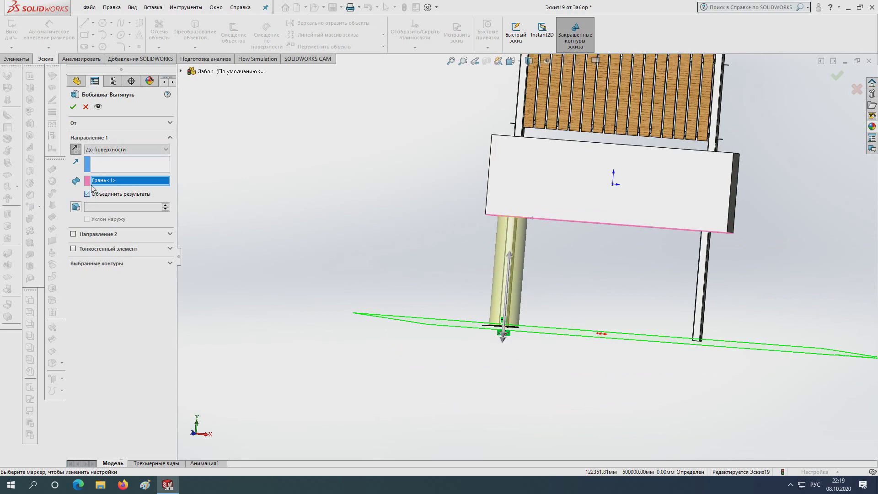
pyautogui.click(74, 107)
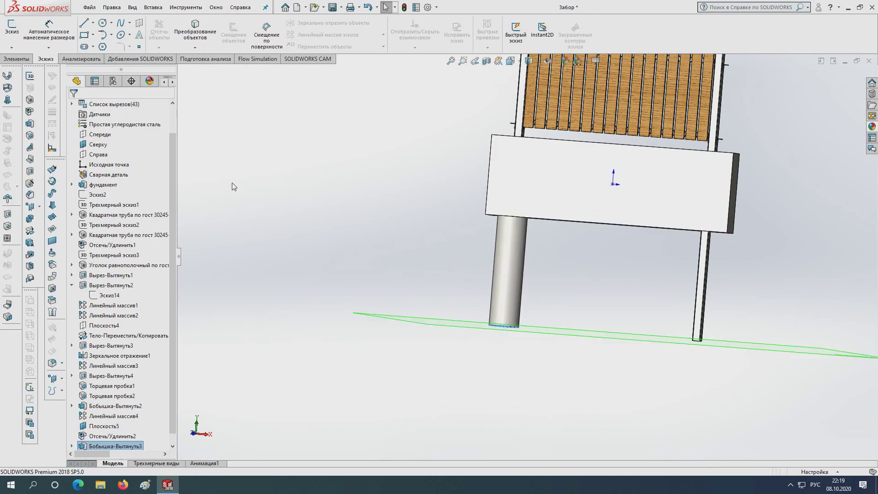
# - Copy the pile body Бобышка-Вытянуть3 2000 mm along X with Move/Copy Body
pyautogui.click(37, 241)
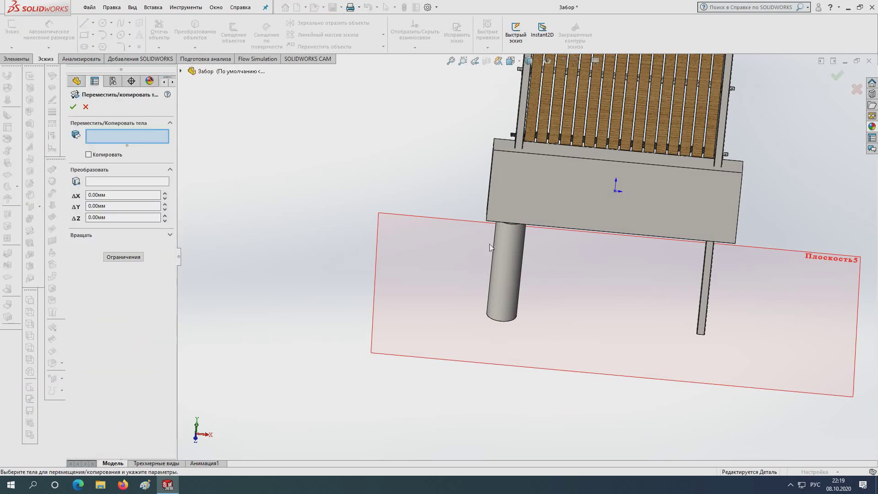
pyautogui.click(501, 242)
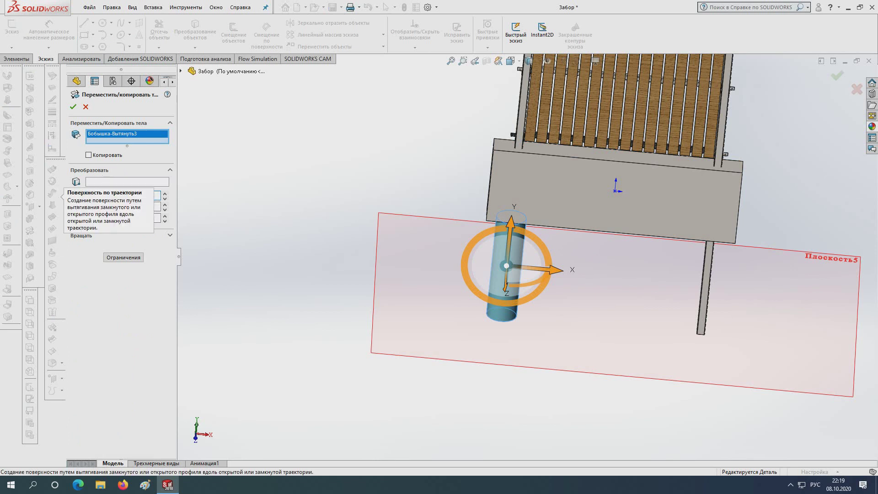
pyautogui.write('2000')
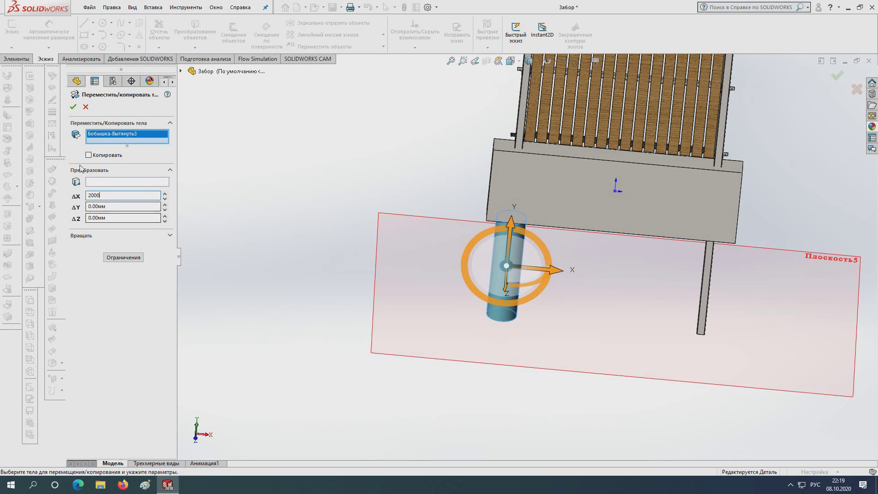
pyautogui.click(89, 155)
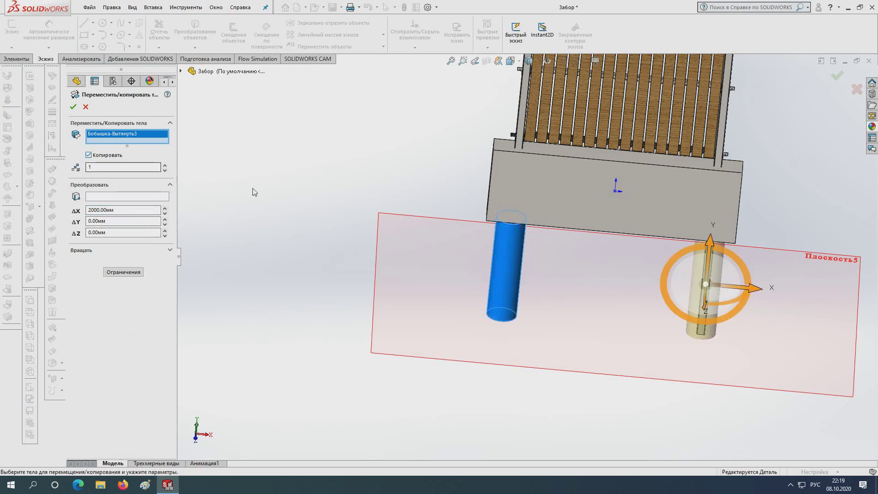
pyautogui.click(73, 108)
pyautogui.scroll(5, 343, 278)
# - Orbit and zoom around the fence to inspect its base
pyautogui.moveTo(533, 391); pyautogui.dragTo(487, 308, button='middle')
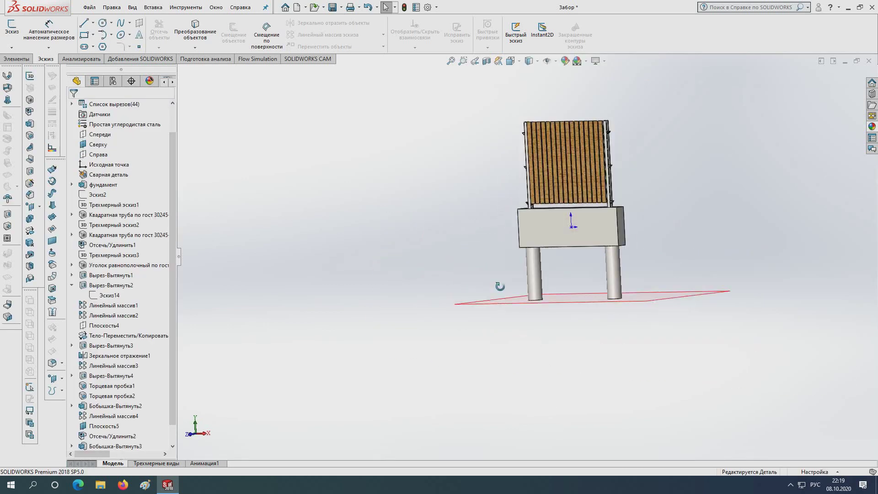
pyautogui.moveTo(531, 287); pyautogui.dragTo(594, 309, button='middle')
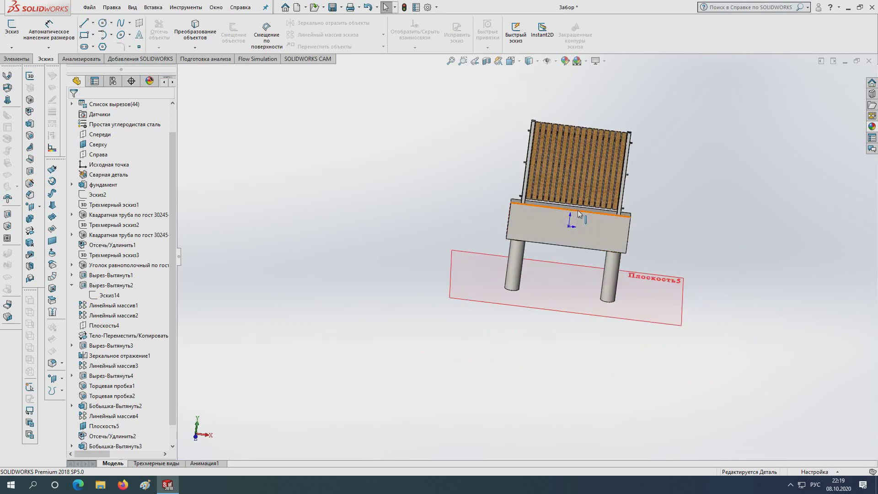
pyautogui.moveTo(580, 214); pyautogui.dragTo(547, 247, button='middle')
pyautogui.scroll(5, 544, 246)
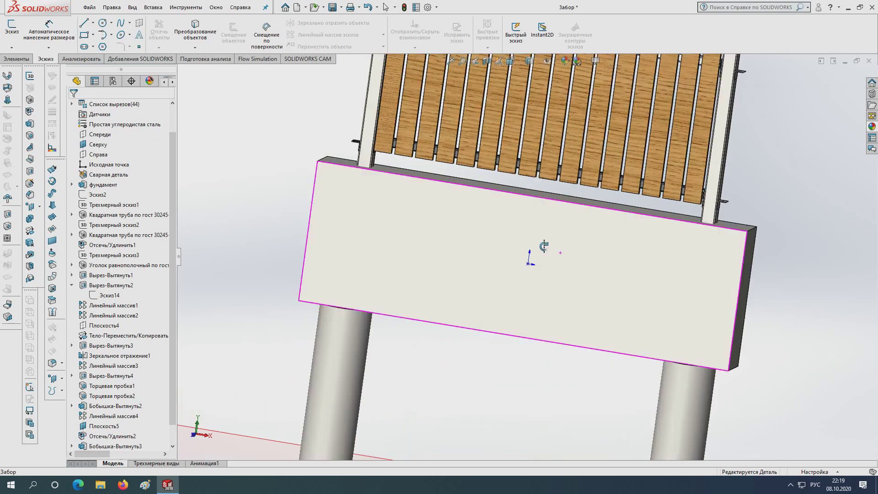
pyautogui.scroll(5, 543, 246)
pyautogui.moveTo(477, 244)
pyautogui.mouseDown(button='middle')
pyautogui.moveTo(550, 289)
pyautogui.moveTo(520, 157)
pyautogui.mouseUp(button='middle')
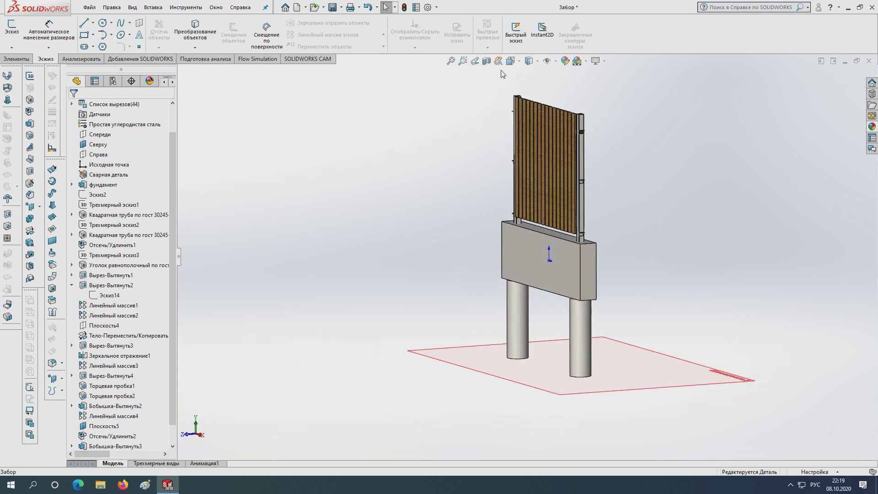
# - Switch to the Right view and zoom in on the foundation panel and pile
pyautogui.click(510, 62)
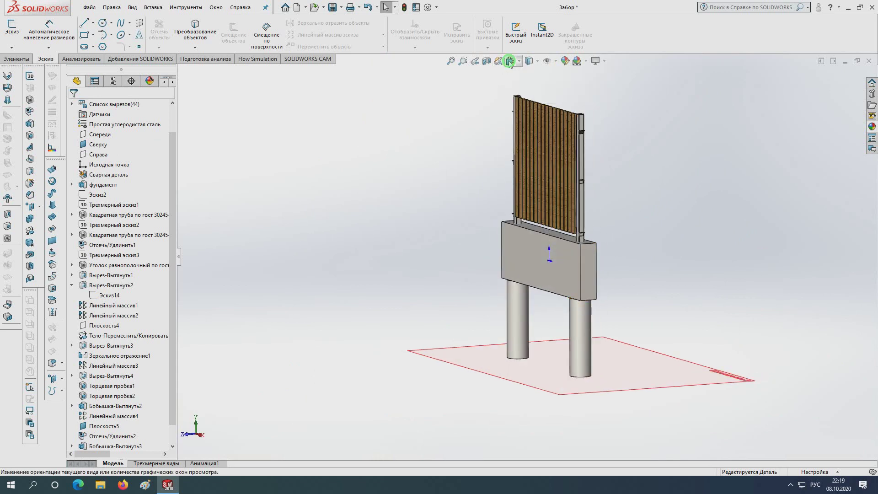
pyautogui.click(483, 323)
pyautogui.scroll(-2, 504, 297)
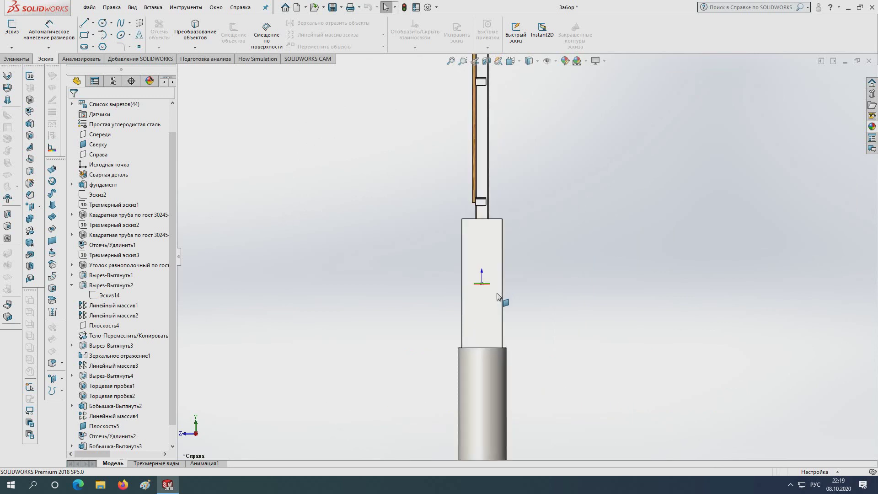
pyautogui.scroll(-2, 494, 294)
pyautogui.scroll(-2, 514, 231)
pyautogui.scroll(-2, 469, 235)
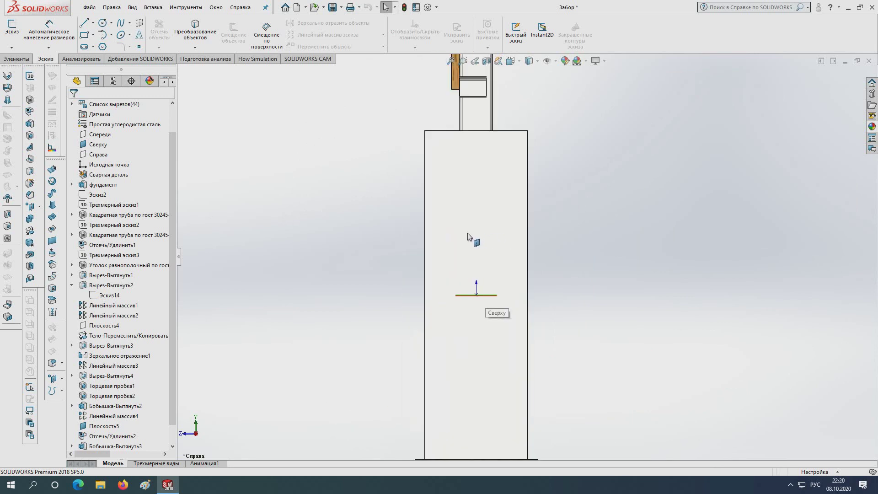
pyautogui.scroll(3, 526, 286)
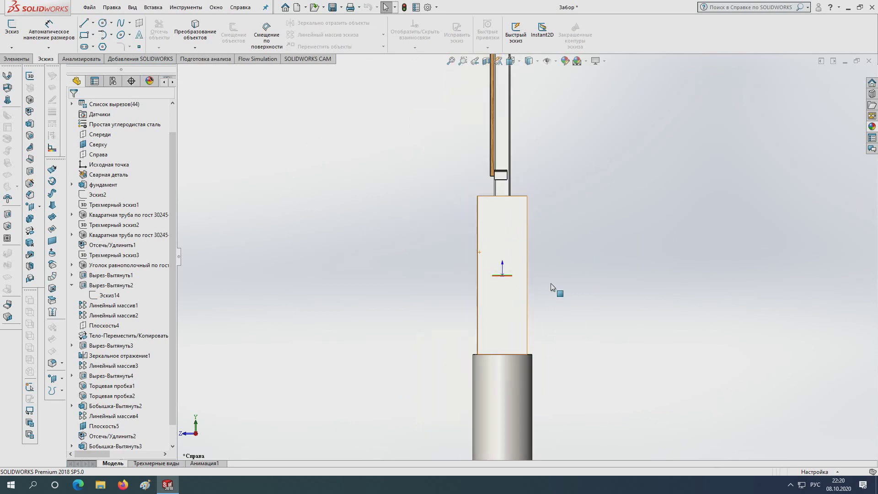
pyautogui.scroll(-2, 594, 293)
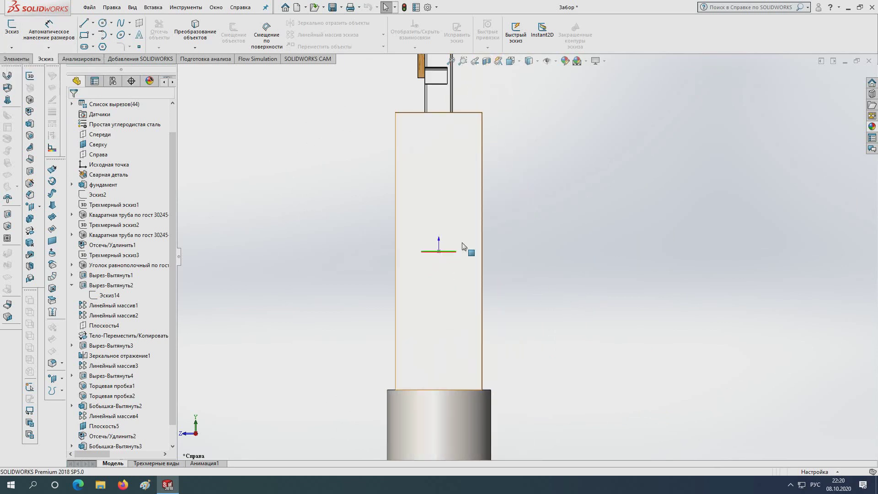
pyautogui.scroll(2, 480, 338)
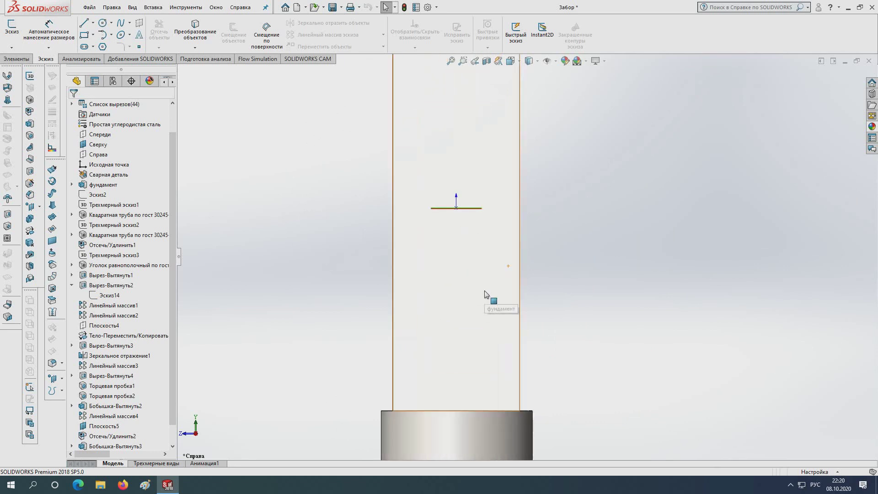
pyautogui.scroll(-3, 490, 295)
pyautogui.scroll(2, 488, 309)
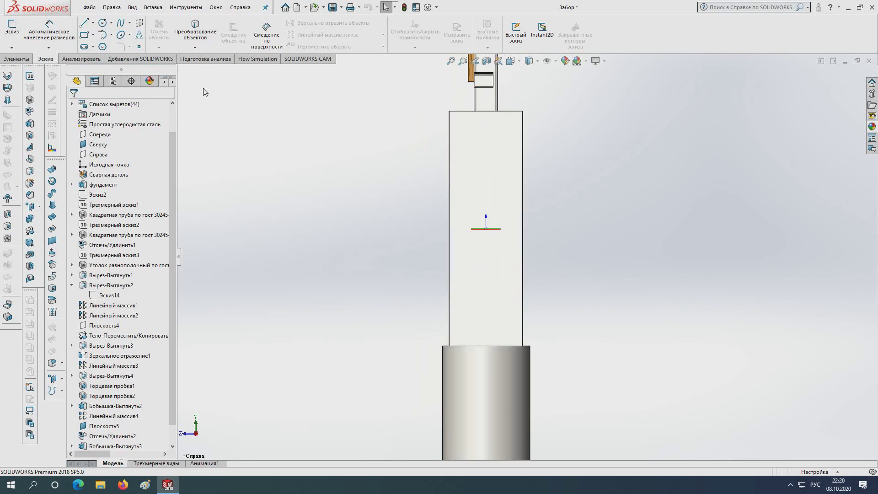
# - Start a sketch on the side face with a vertical centerline from pile top to panel top
pyautogui.click(13, 33)
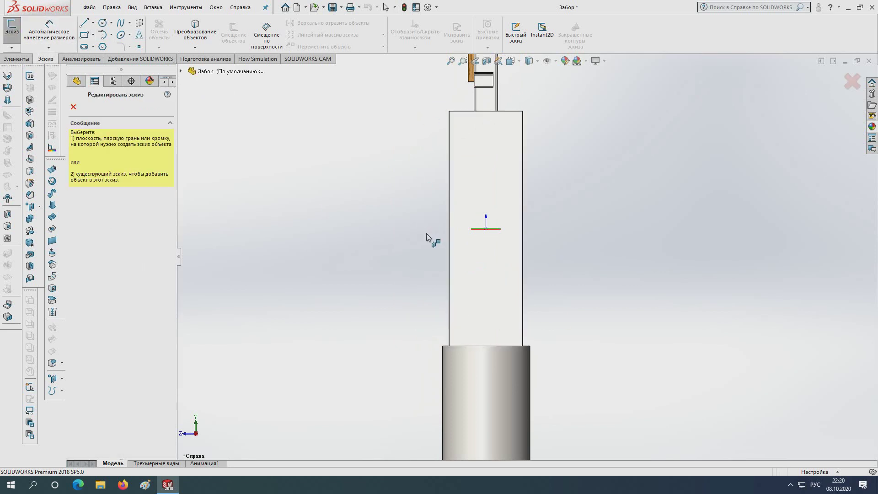
pyautogui.click(485, 307)
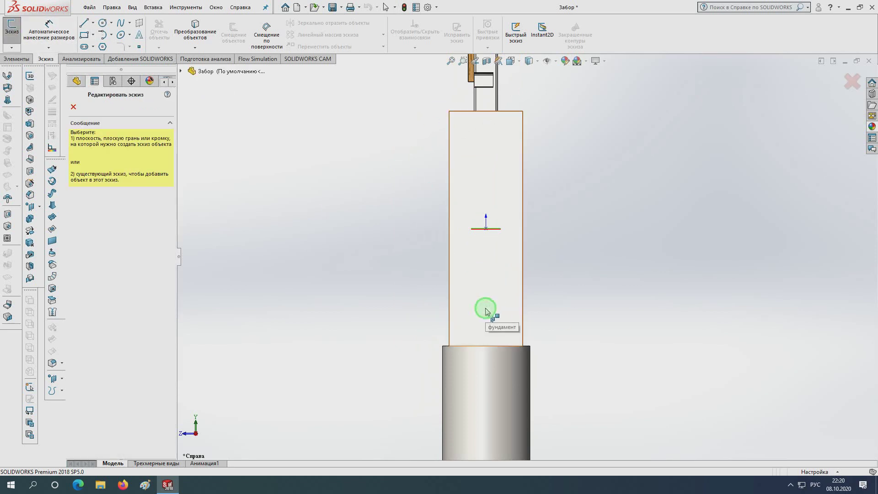
pyautogui.click(94, 23)
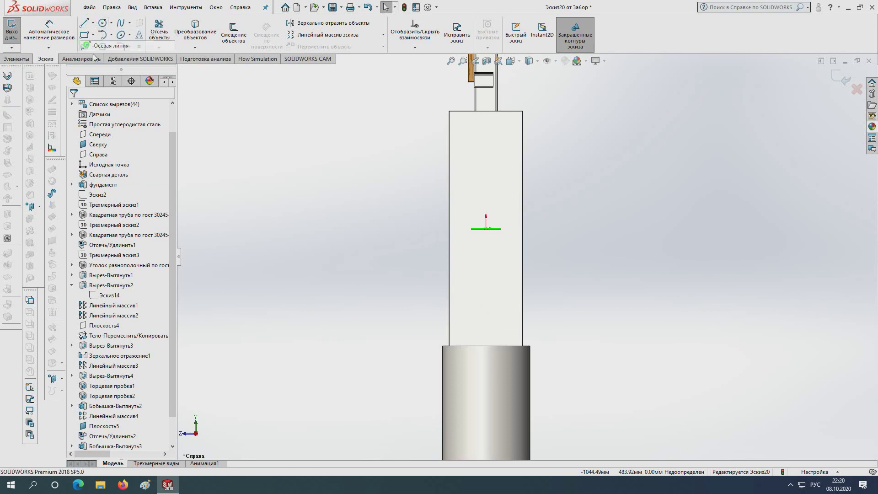
pyautogui.click(96, 40)
pyautogui.click(486, 346)
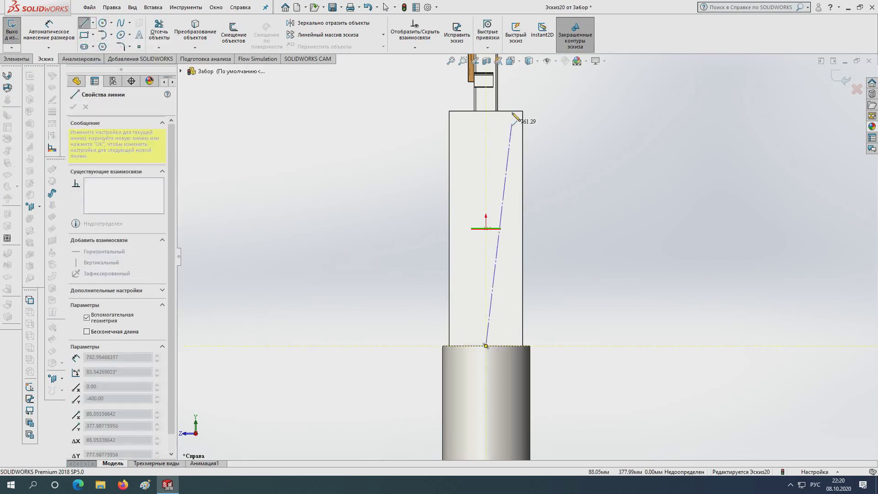
pyautogui.click(486, 111)
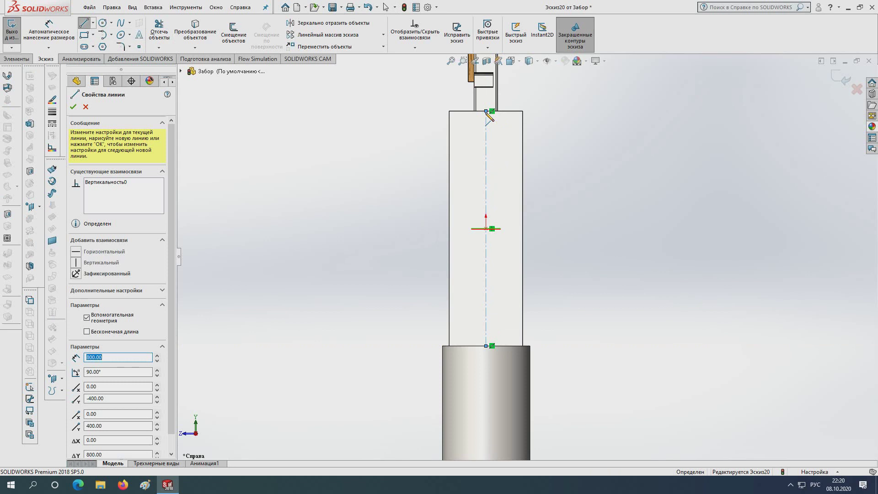
pyautogui.press('Escape')
# - Draw two lower horizontal centerlines spanning the rectangle from left to right edge
pyautogui.click(93, 23)
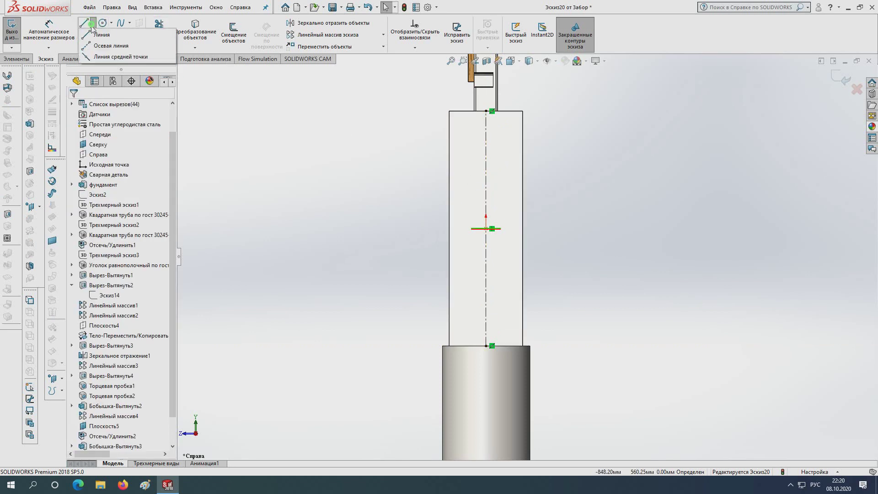
pyautogui.click(110, 47)
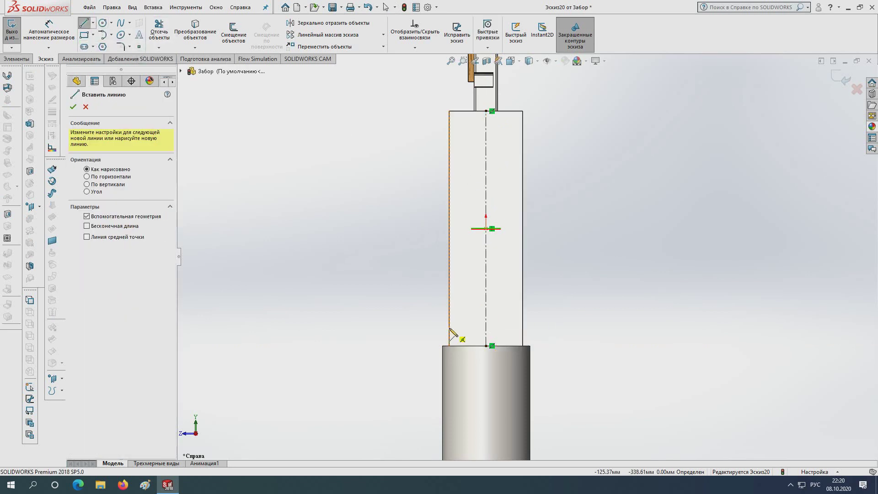
pyautogui.click(449, 327)
pyautogui.click(523, 328)
pyautogui.press('Escape')
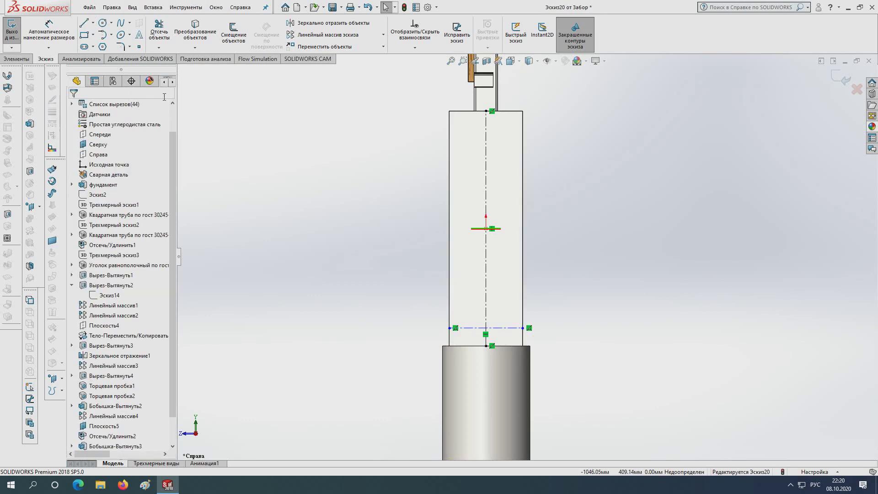
pyautogui.click(93, 23)
pyautogui.click(110, 47)
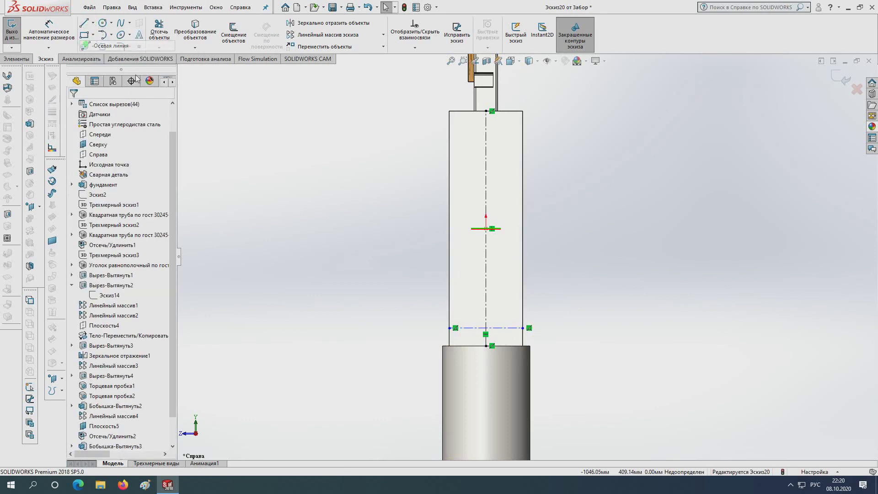
pyautogui.click(450, 266)
pyautogui.click(523, 267)
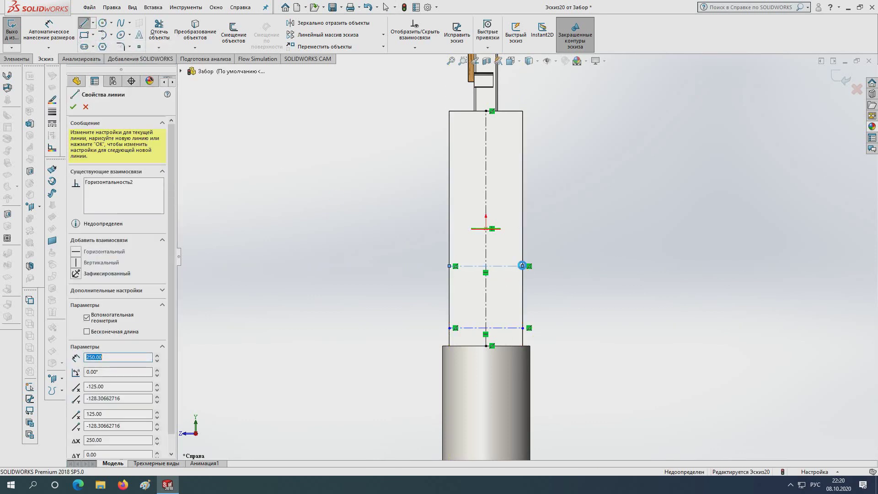
pyautogui.press('Escape')
# - Draw two more horizontal centerlines across the rectangle near its top
pyautogui.click(93, 22)
pyautogui.click(110, 45)
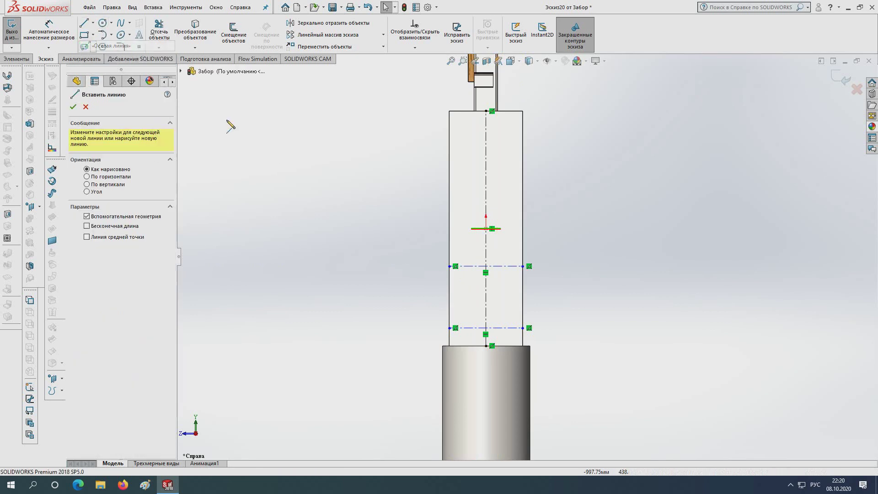
pyautogui.click(450, 191)
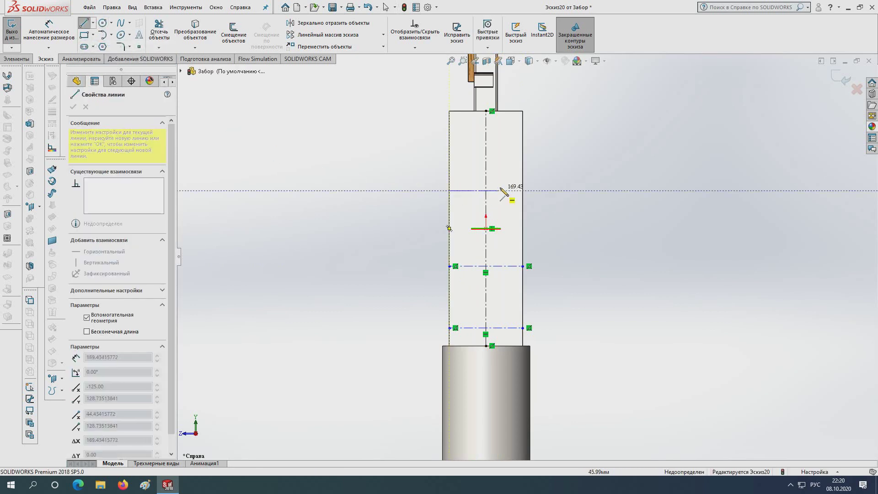
pyautogui.click(523, 190)
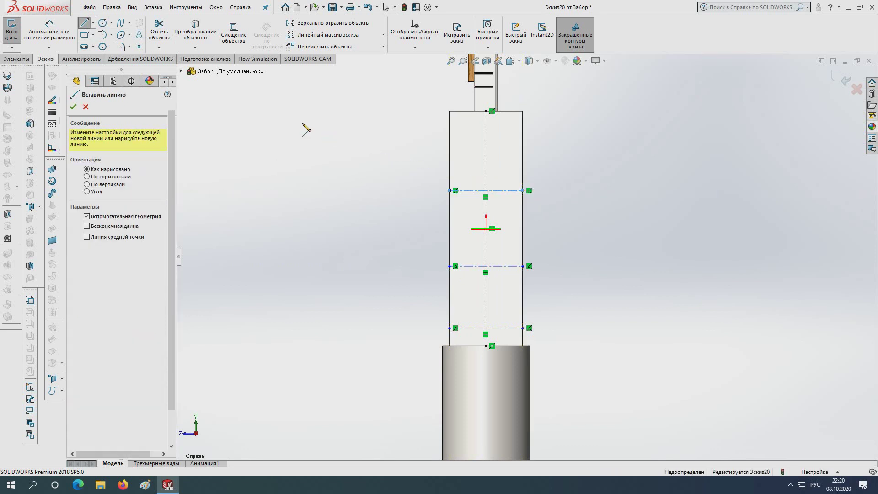
pyautogui.press('Escape')
pyautogui.click(93, 24)
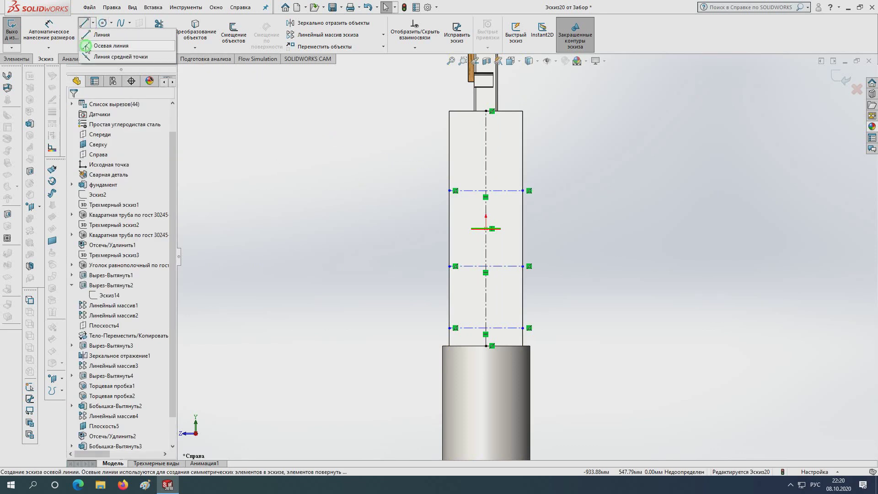
pyautogui.click(111, 46)
pyautogui.click(449, 139)
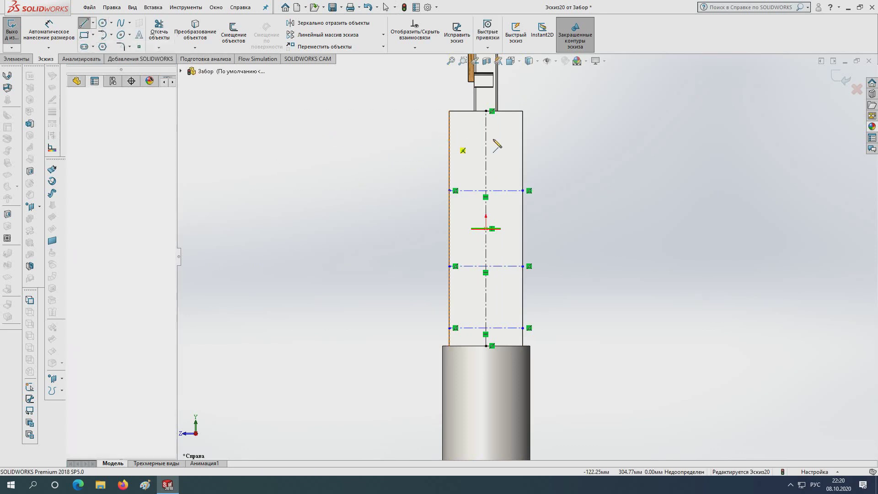
pyautogui.click(523, 139)
pyautogui.press('Escape')
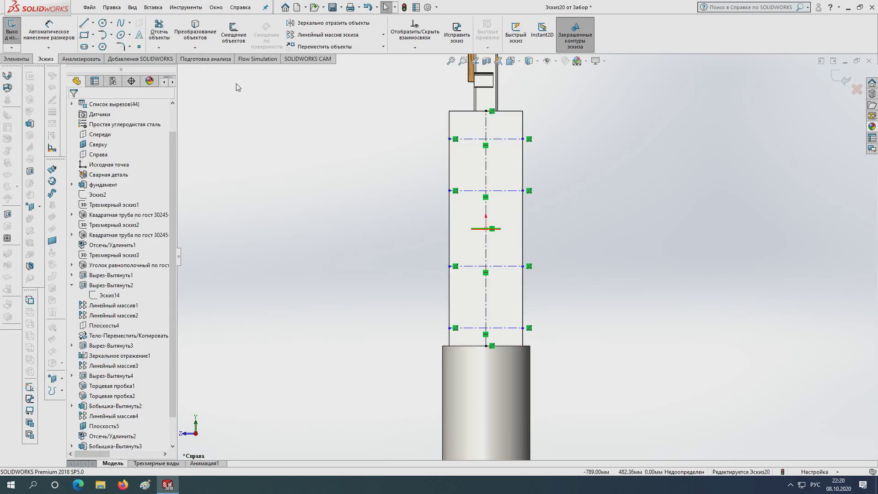
# - Dimension the lowest centerline 50 mm above the rectangle's bottom edge
pyautogui.click(41, 36)
pyautogui.scroll(-3, 502, 372)
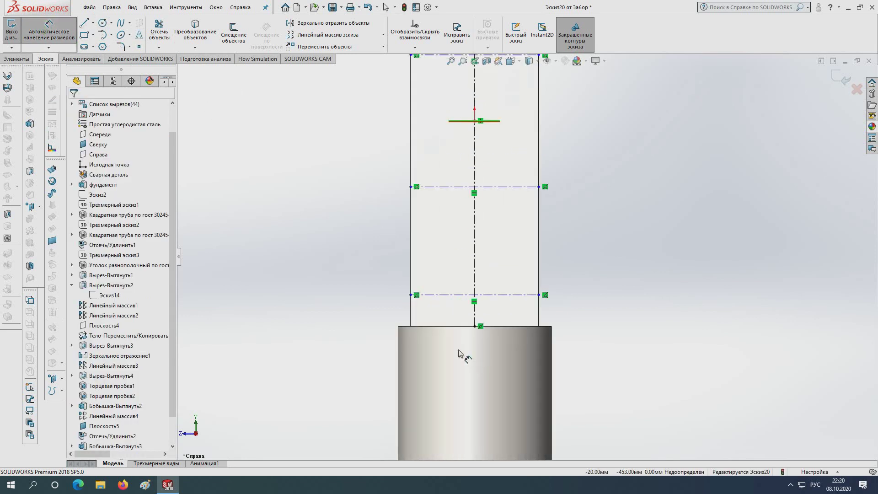
pyautogui.click(439, 326)
pyautogui.click(441, 294)
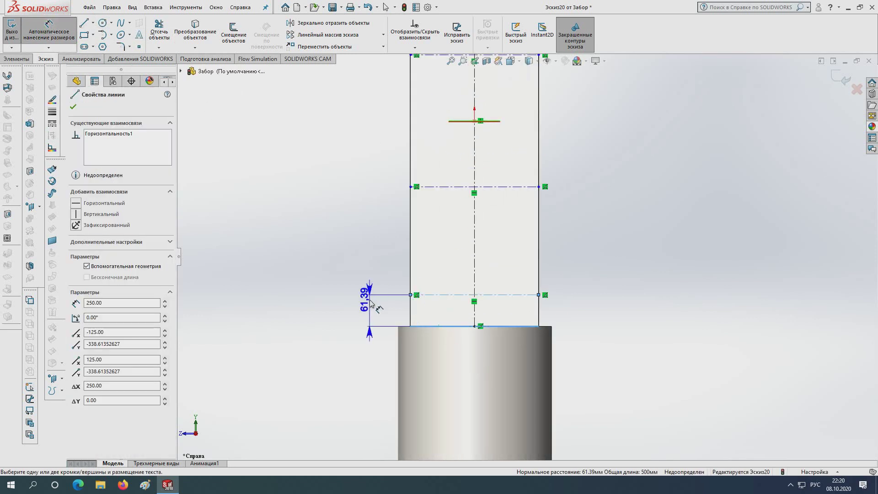
pyautogui.click(370, 305)
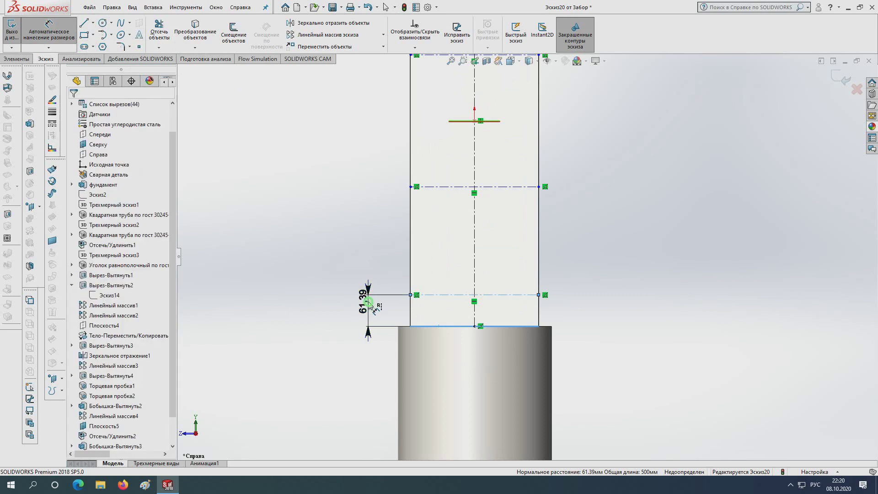
pyautogui.write('50')
pyautogui.press('Return')
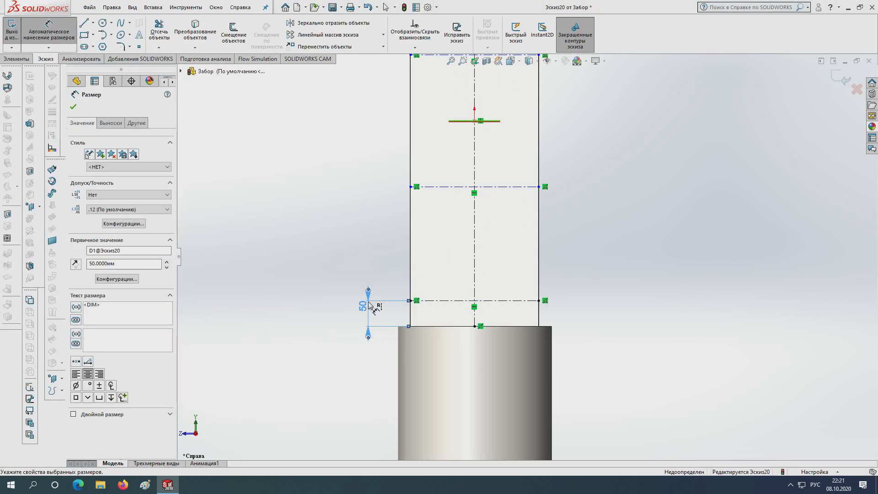
pyautogui.scroll(3, 478, 265)
pyautogui.scroll(-1, 518, 182)
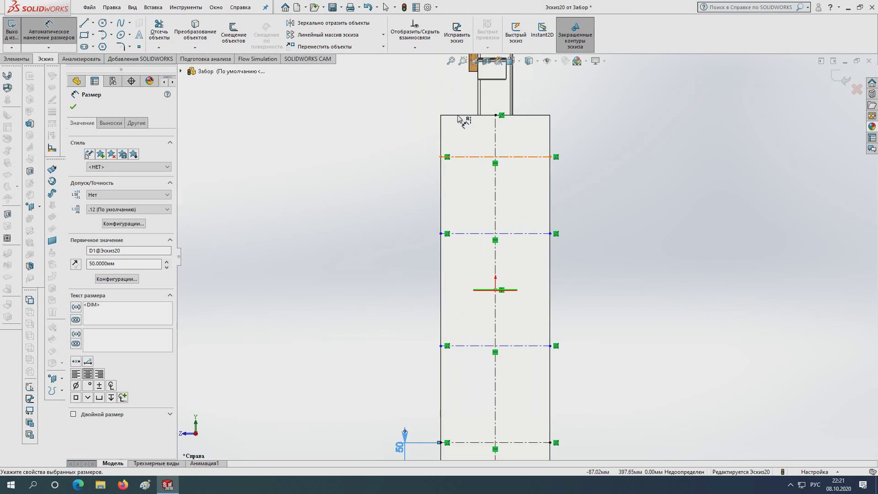
# - Dimension the topmost centerline 50 mm below the rectangle's top edge
pyautogui.click(461, 115)
pyautogui.press('Escape')
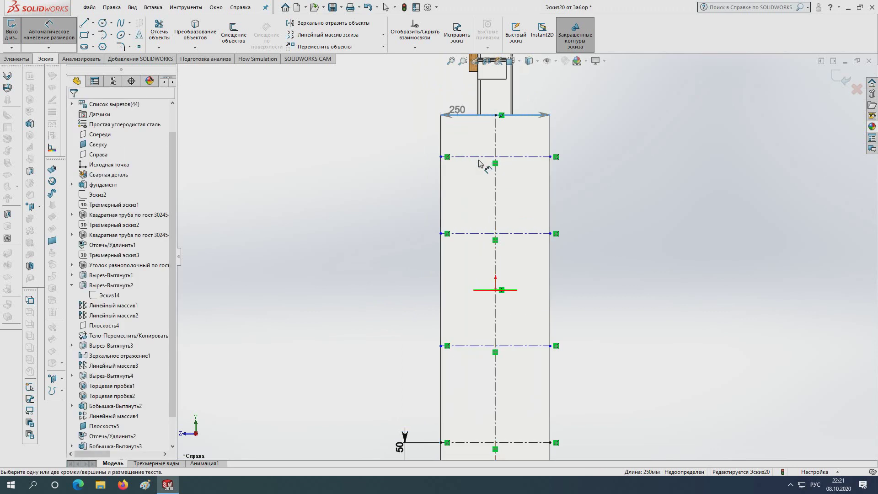
pyautogui.click(44, 24)
pyautogui.click(467, 115)
pyautogui.click(449, 157)
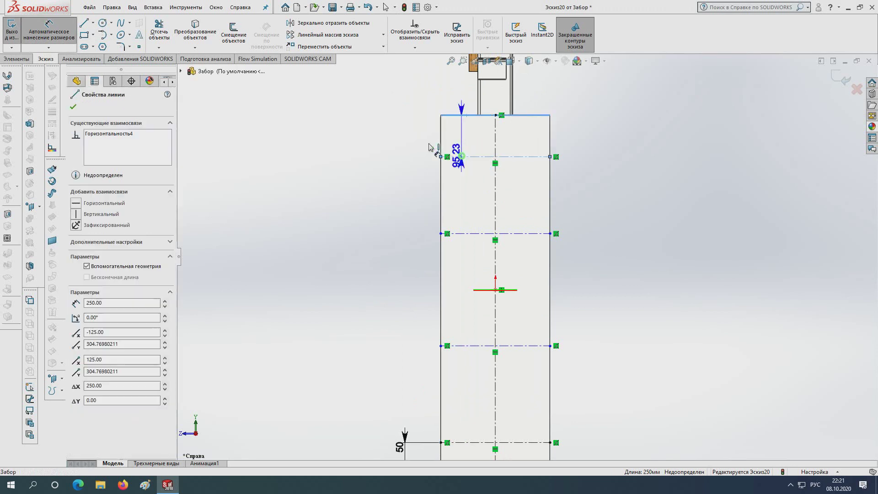
pyautogui.click(410, 134)
pyautogui.write('50')
pyautogui.press('Return')
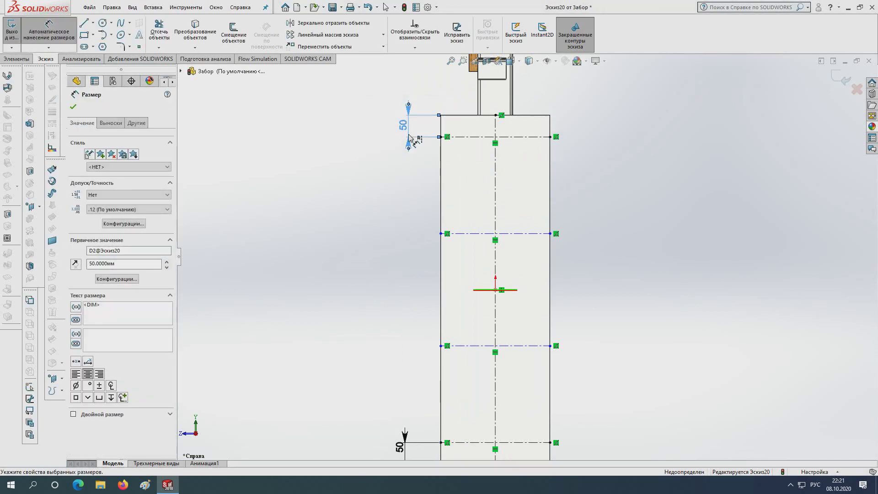
pyautogui.scroll(3, 526, 252)
pyautogui.scroll(-2, 593, 335)
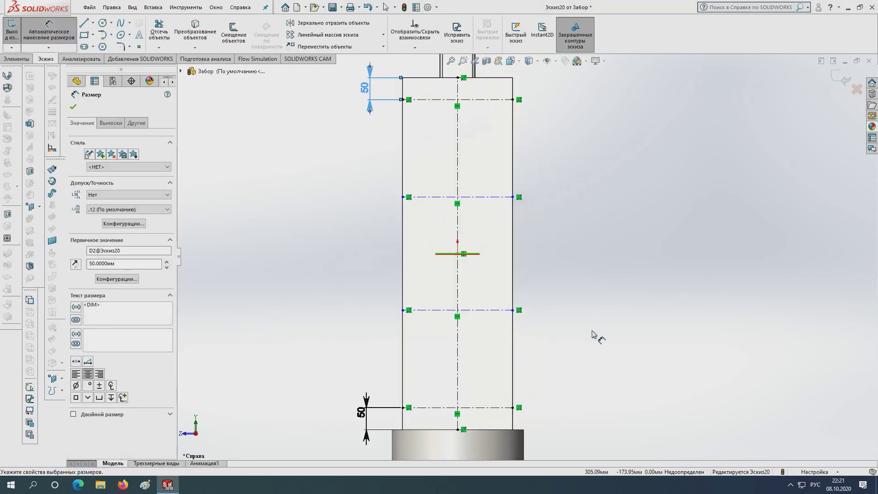
pyautogui.press('Escape')
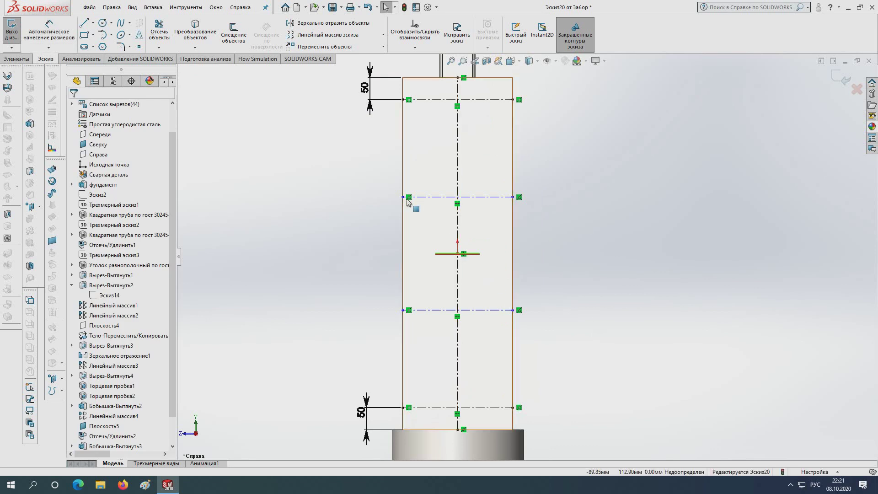
# - Set 250 mm spacings between the lower three centerlines
pyautogui.click(71, 27)
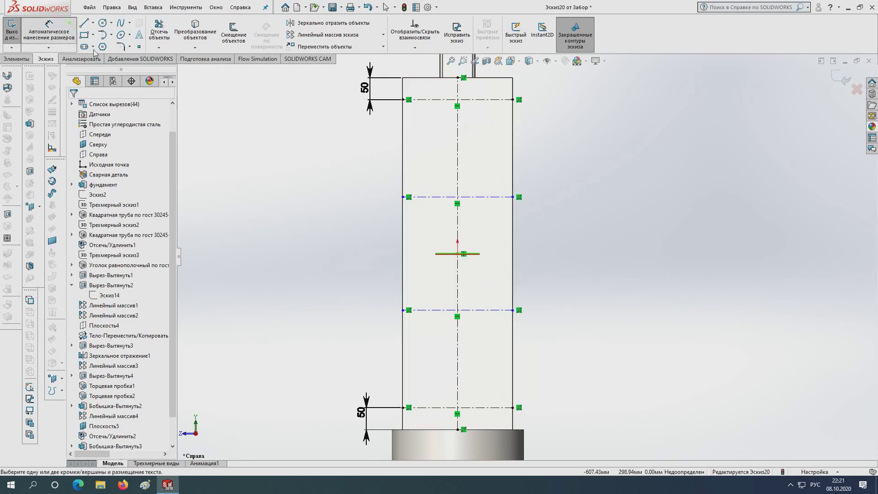
pyautogui.click(432, 408)
pyautogui.click(370, 348)
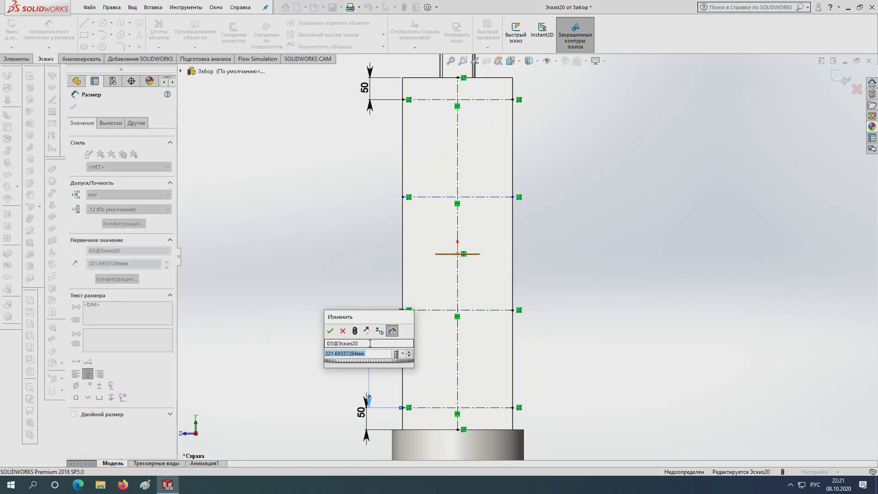
pyautogui.write('250')
pyautogui.press('Return')
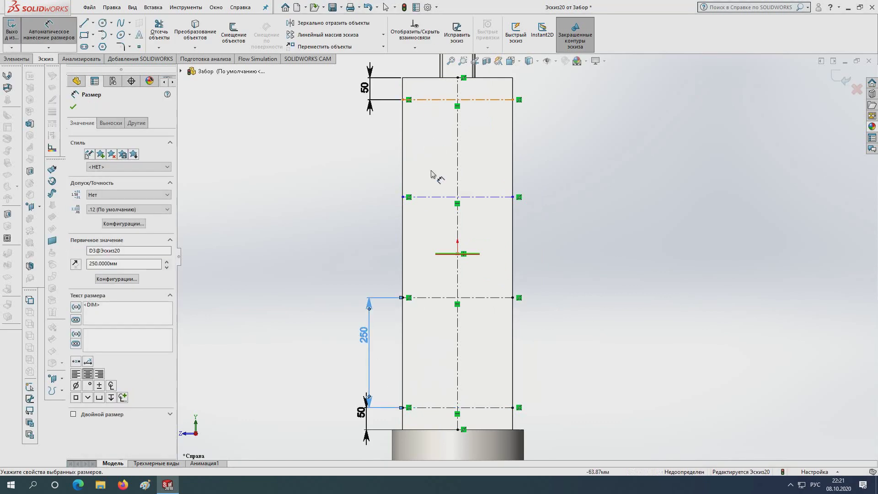
pyautogui.click(424, 298)
pyautogui.click(425, 197)
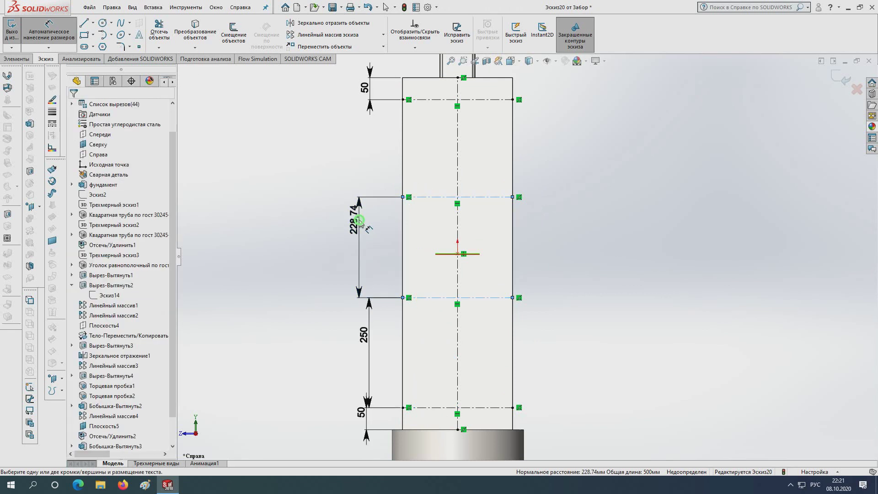
pyautogui.click(360, 220)
pyautogui.write('250')
pyautogui.press('Return')
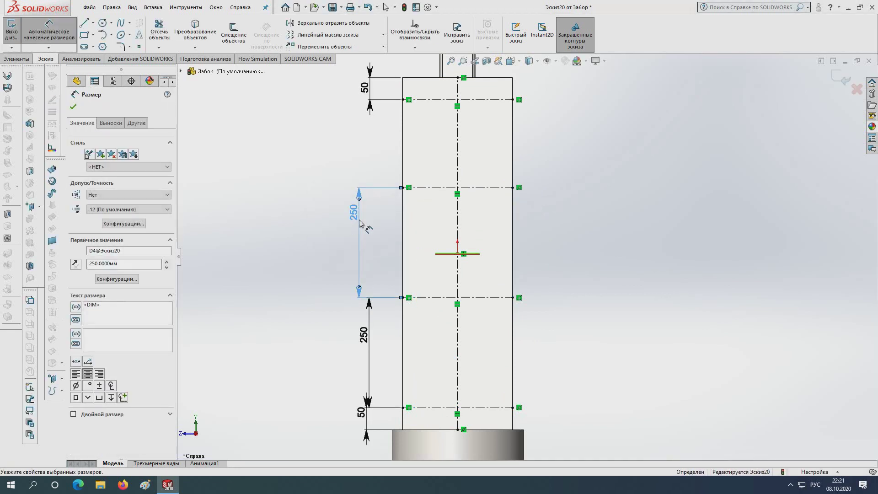
pyautogui.click(454, 188)
pyautogui.click(444, 100)
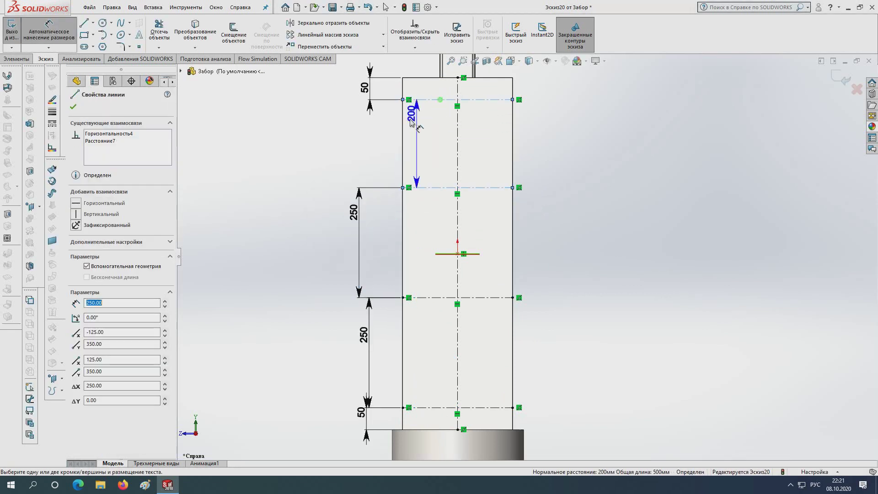
pyautogui.click(399, 135)
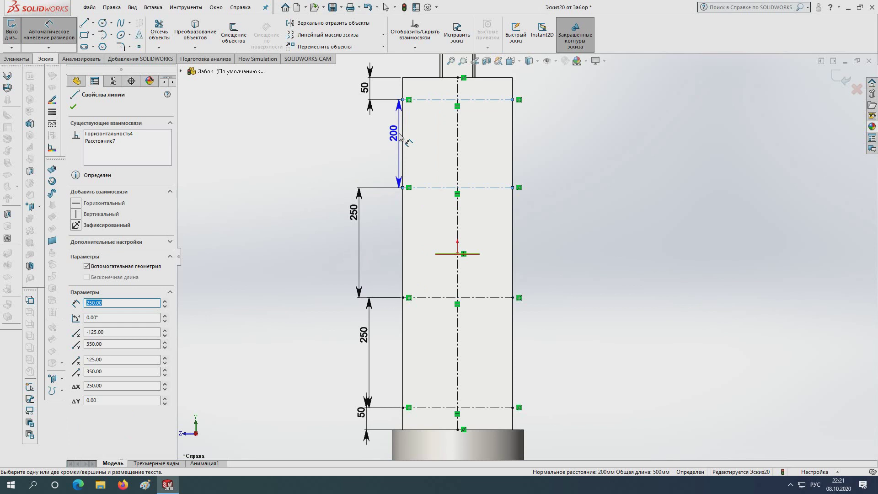
pyautogui.press('Escape')
pyautogui.press('Escape')
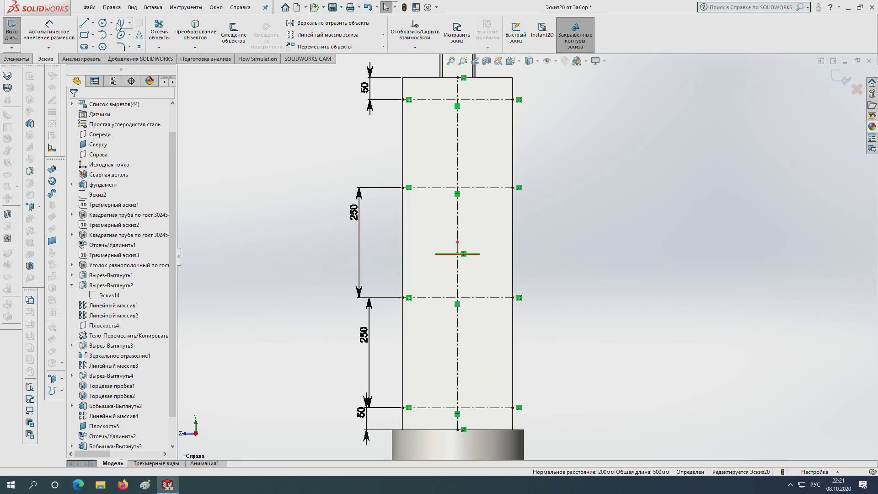
# - Draw rod circles at the left and right ends of the two lower centerlines
pyautogui.click(103, 23)
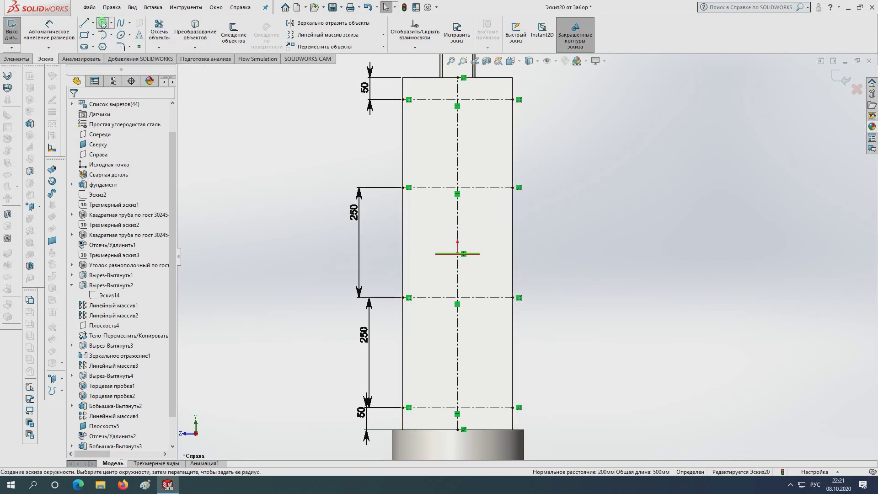
pyautogui.click(421, 407)
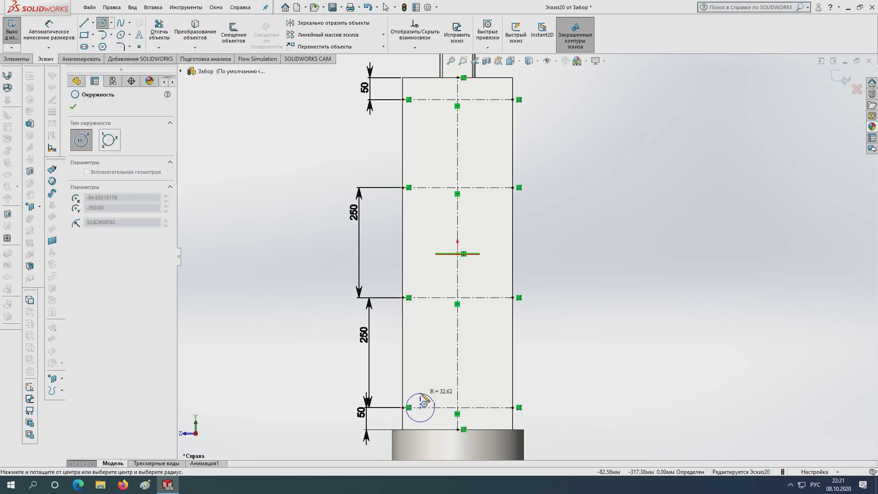
pyautogui.click(421, 401)
pyautogui.click(491, 408)
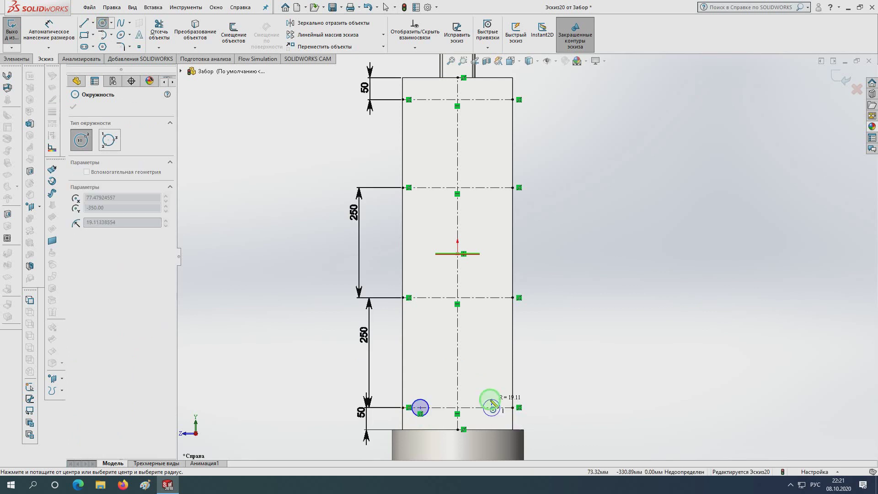
pyautogui.click(492, 297)
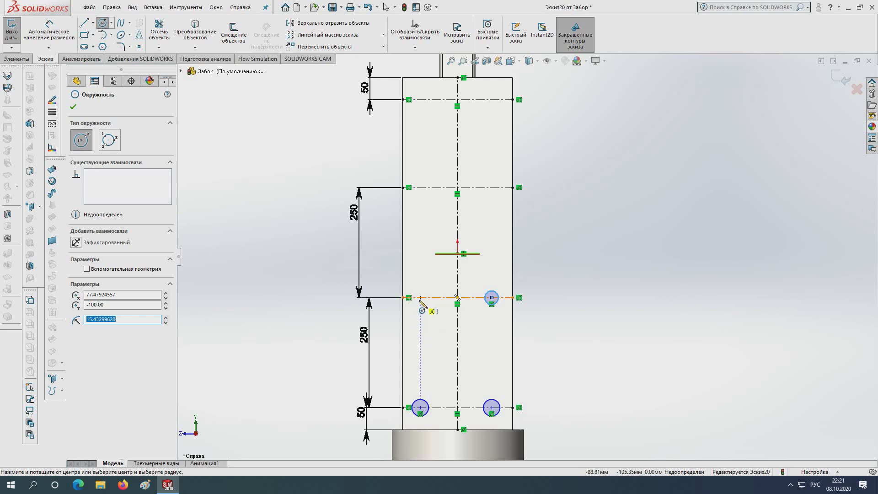
pyautogui.click(420, 298)
pyautogui.click(428, 297)
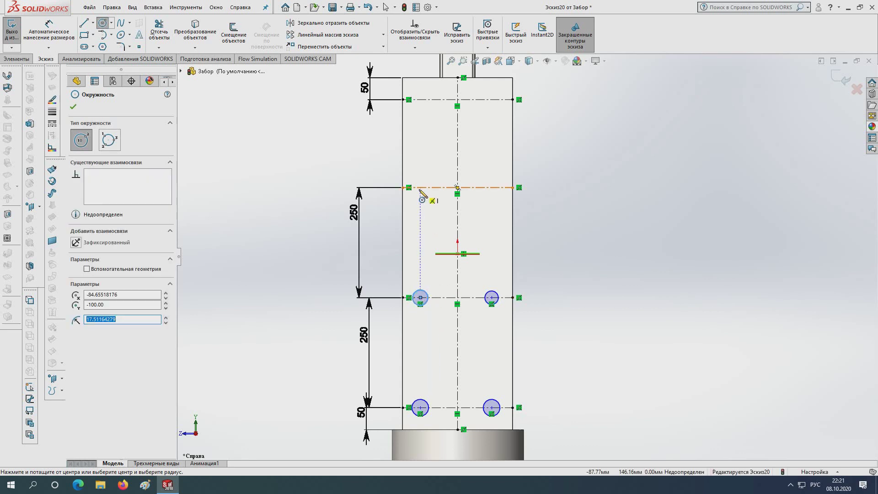
# - Add circles at both ends of the third and top centerlines
pyautogui.click(420, 187)
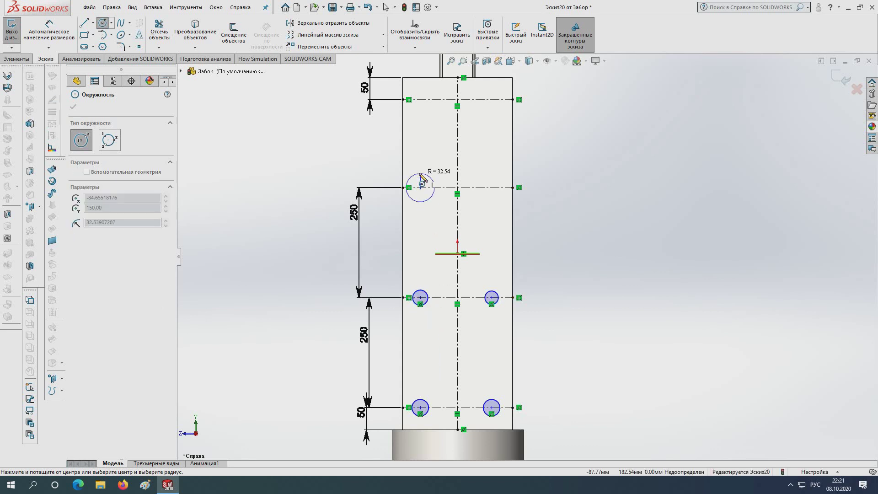
pyautogui.click(499, 188)
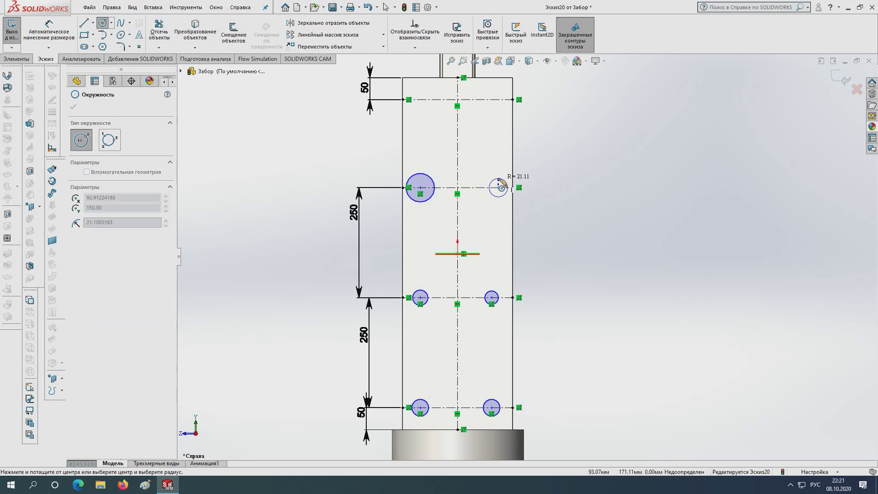
pyautogui.click(420, 99)
pyautogui.click(498, 99)
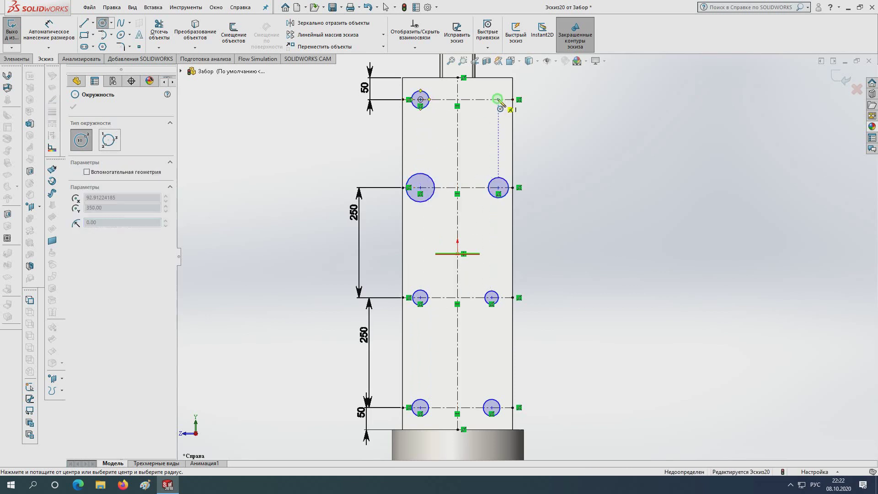
pyautogui.click(509, 99)
pyautogui.press('Escape')
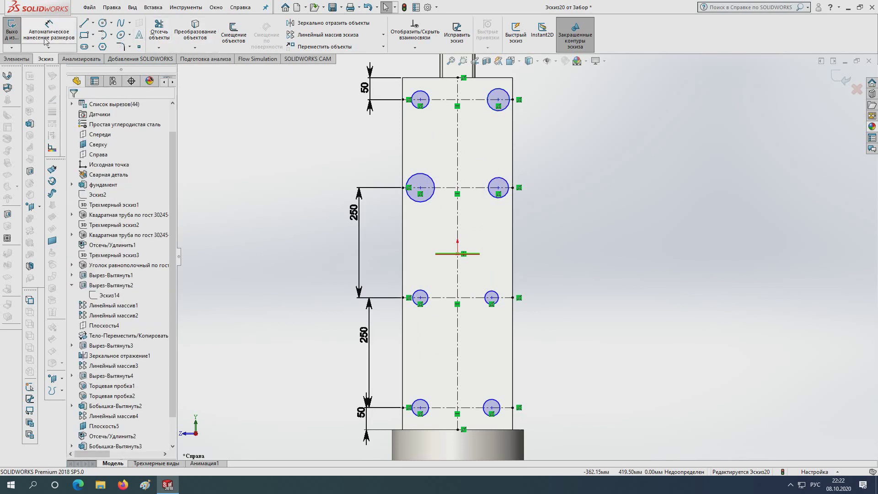
# - Give the bottom-left rod circle a Ø12 mm diameter dimension
pyautogui.click(49, 32)
pyautogui.click(427, 413)
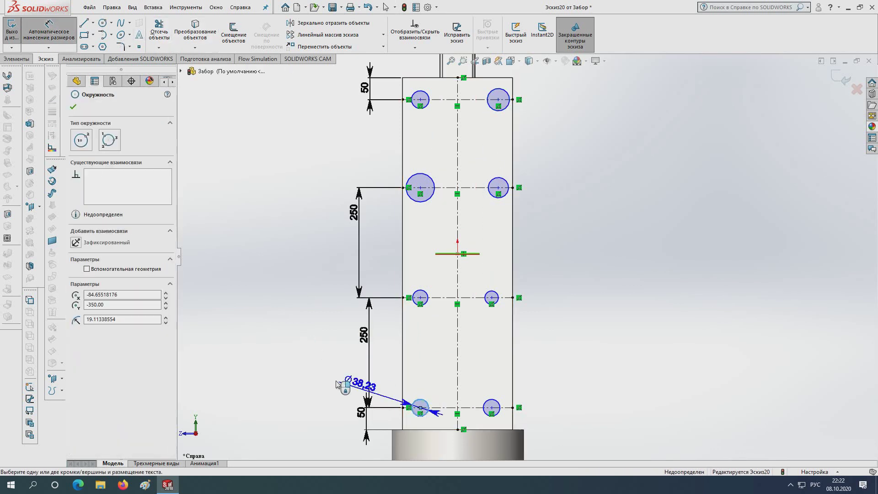
pyautogui.click(362, 389)
pyautogui.write('12')
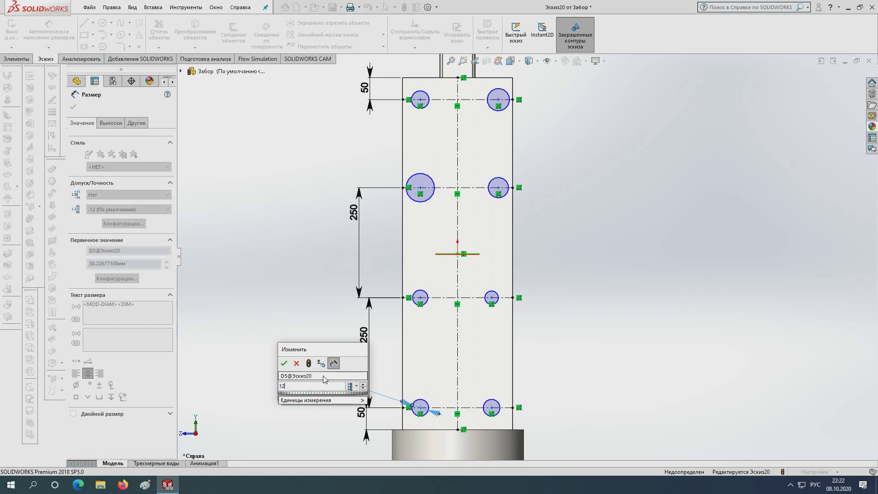
pyautogui.press('Return')
pyautogui.scroll(-2, 455, 439)
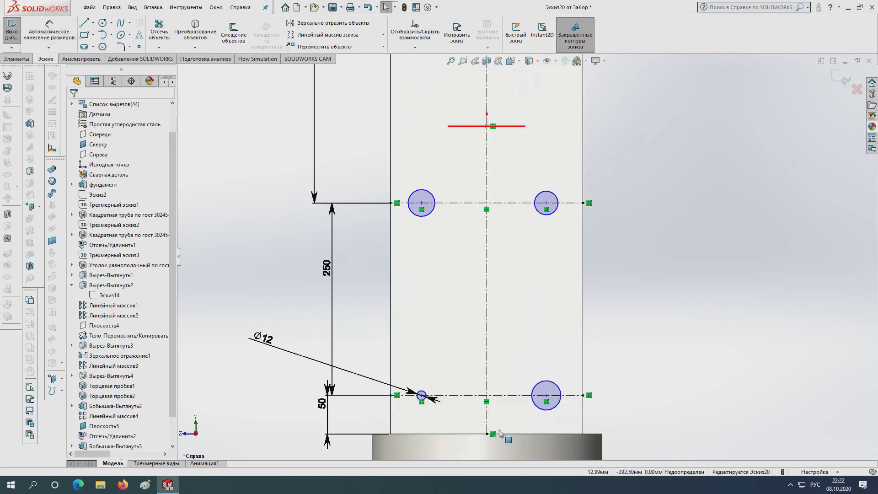
pyautogui.scroll(-3, 454, 439)
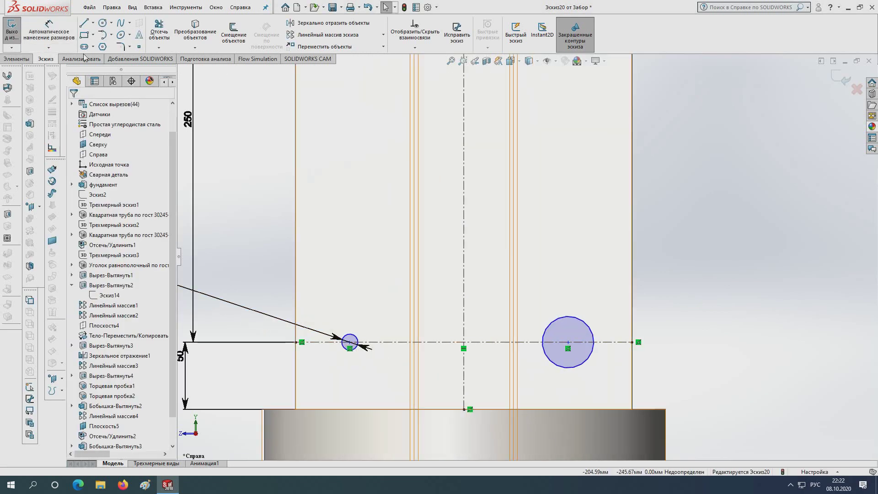
pyautogui.scroll(3, 464, 351)
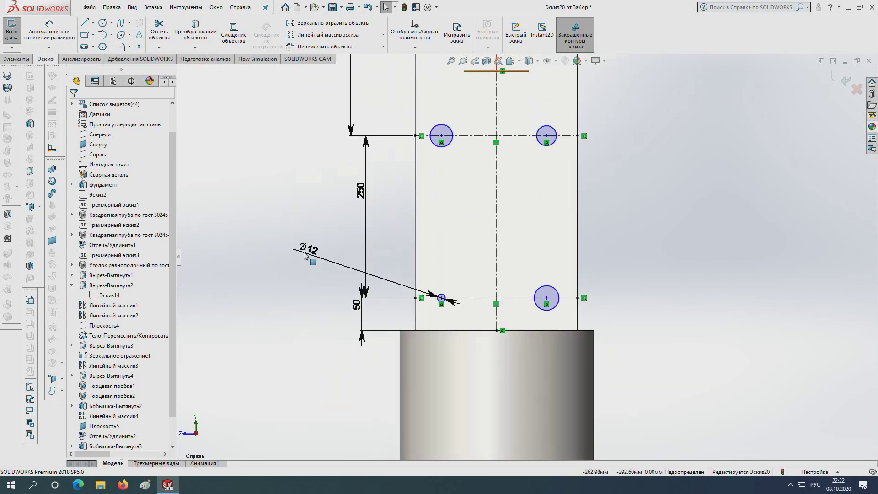
pyautogui.scroll(-3, 489, 300)
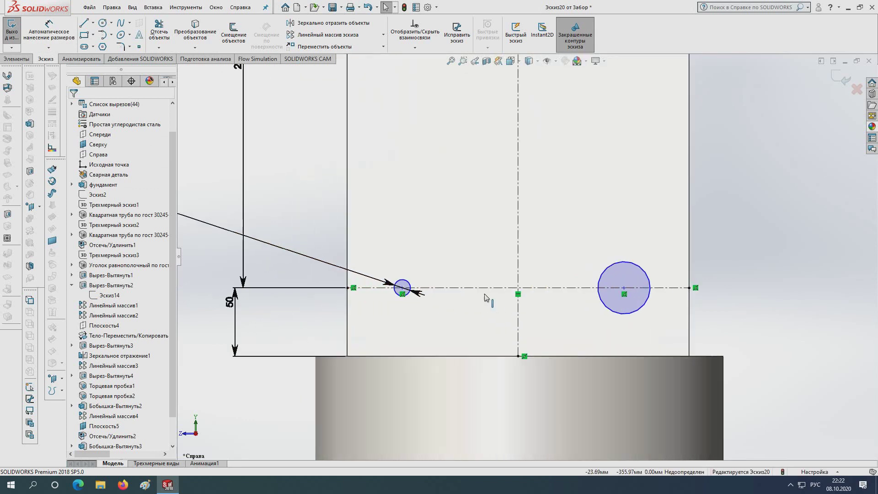
pyautogui.click(409, 286)
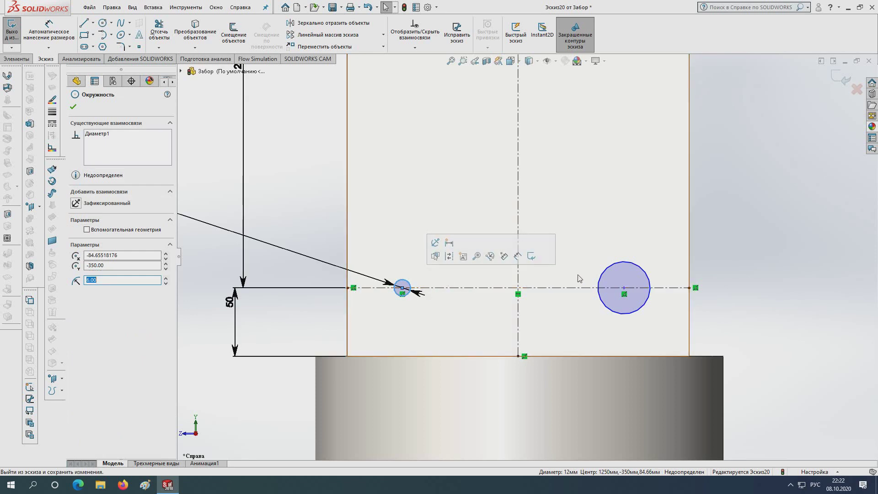
# - Start the circle selection with the large circle, dropping an accidentally picked face
pyautogui.keyDown('ctrl'); pyautogui.click(604, 271); pyautogui.keyUp('ctrl')
pyautogui.scroll(6, 528, 256)
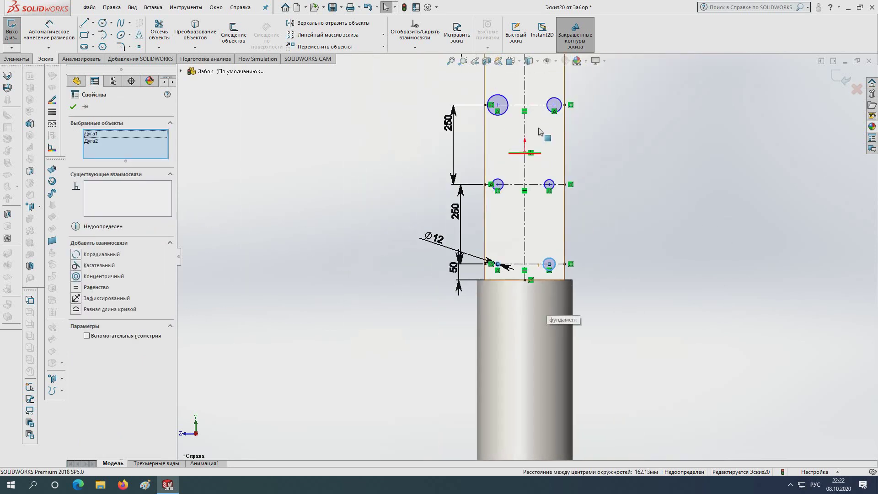
pyautogui.scroll(-1, 540, 137)
pyautogui.scroll(2, 538, 183)
pyautogui.scroll(2, 537, 206)
pyautogui.scroll(-4, 537, 214)
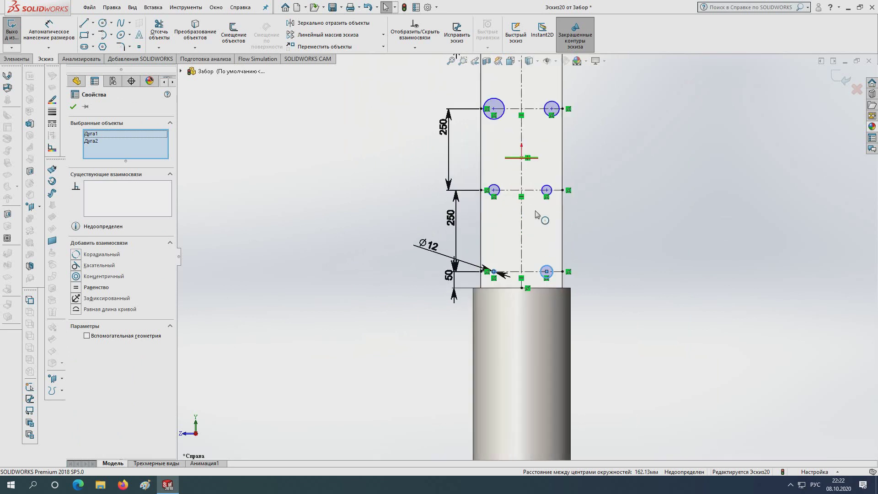
pyautogui.scroll(-1, 536, 214)
pyautogui.scroll(3, 535, 229)
pyautogui.scroll(2, 533, 243)
pyautogui.scroll(-2, 531, 249)
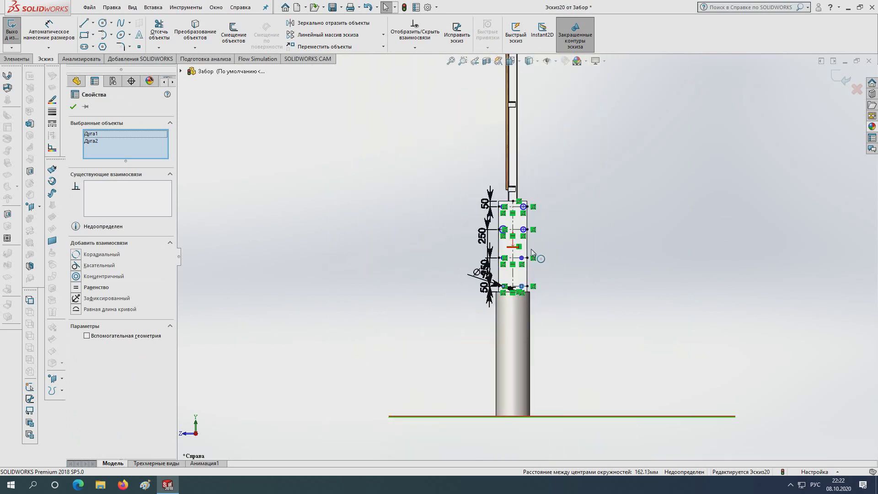
pyautogui.scroll(-2, 531, 249)
pyautogui.scroll(-3, 521, 283)
pyautogui.scroll(5, 540, 247)
pyautogui.scroll(1, 548, 233)
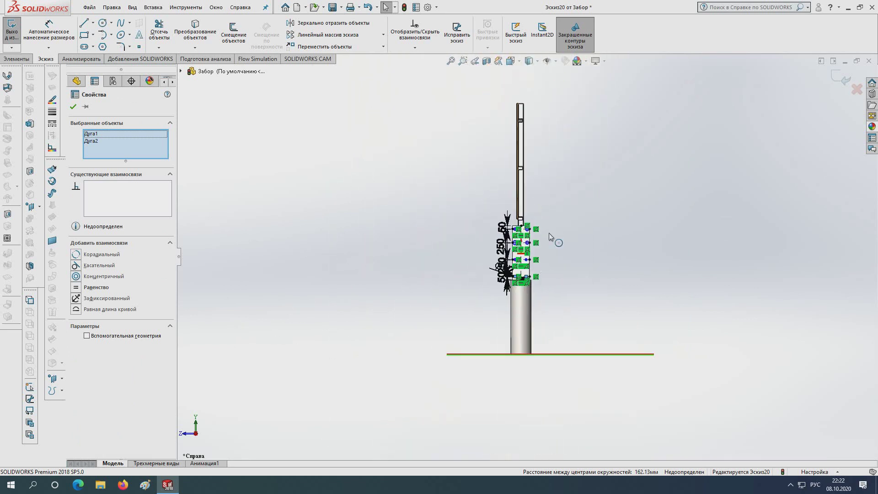
pyautogui.scroll(-5, 526, 252)
pyautogui.scroll(-3, 503, 272)
pyautogui.scroll(1, 462, 334)
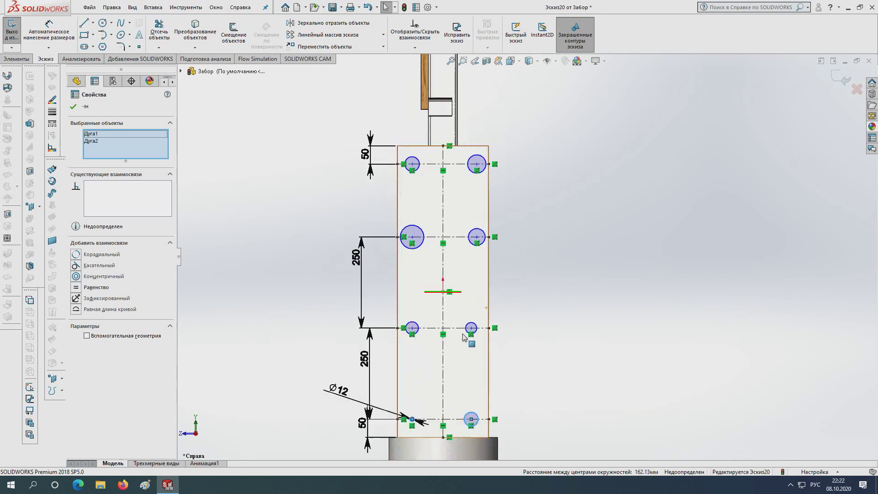
pyautogui.scroll(-2, 462, 337)
pyautogui.scroll(-2, 448, 311)
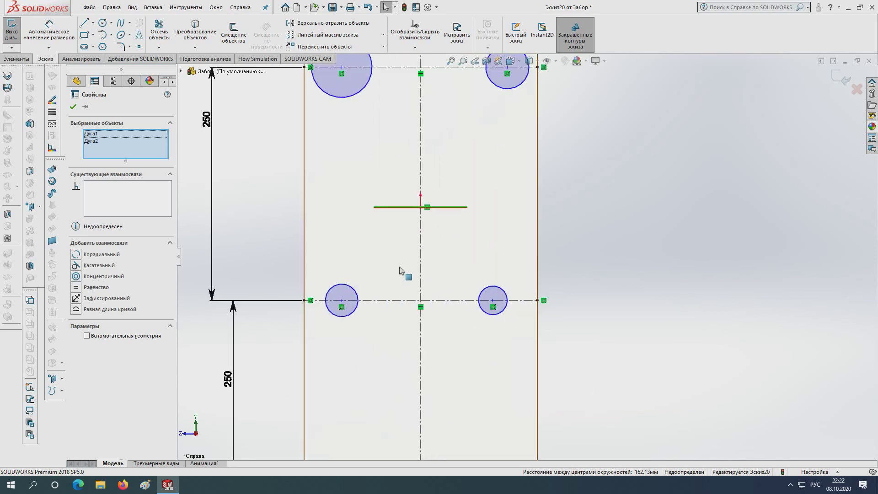
pyautogui.keyDown('ctrl'); pyautogui.click(369, 283); pyautogui.keyUp('ctrl')
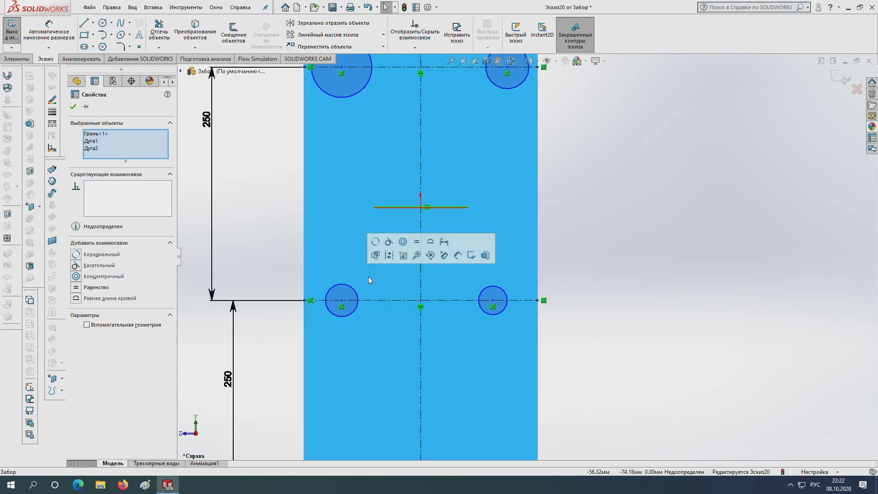
pyautogui.keyDown('ctrl'); pyautogui.click(369, 278); pyautogui.keyUp('ctrl')
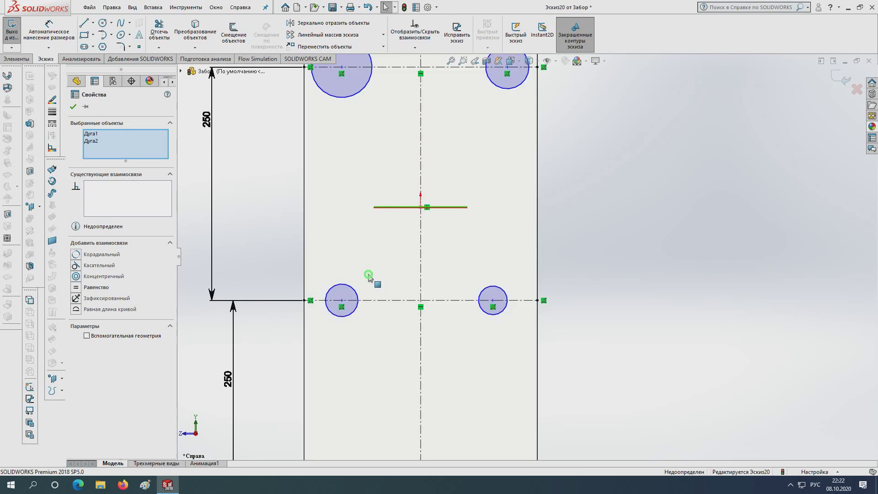
# - Add the third-row, second-row and top-row circles so all eight share the Ø12 Equal relation
pyautogui.keyDown('ctrl'); pyautogui.click(346, 287); pyautogui.keyUp('ctrl')
pyautogui.keyDown('ctrl'); pyautogui.click(489, 294); pyautogui.keyUp('ctrl')
pyautogui.scroll(4, 476, 291)
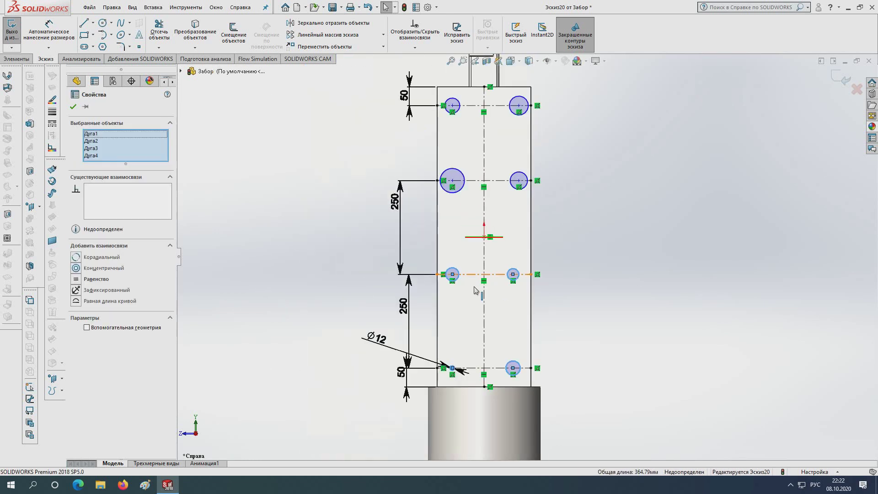
pyautogui.scroll(-3, 496, 130)
pyautogui.keyDown('ctrl'); pyautogui.click(403, 220); pyautogui.keyUp('ctrl')
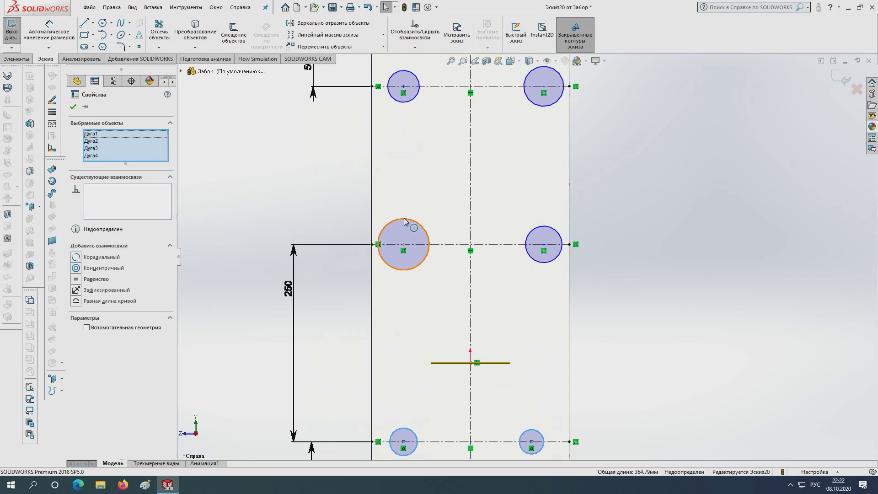
pyautogui.keyDown('ctrl'); pyautogui.click(542, 227); pyautogui.keyUp('ctrl')
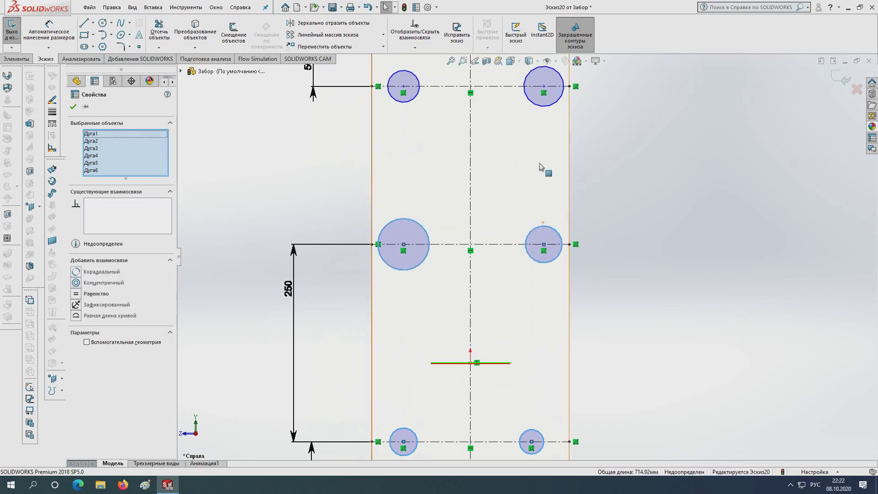
pyautogui.keyDown('ctrl'); pyautogui.click(541, 109); pyautogui.keyUp('ctrl')
pyautogui.keyDown('ctrl'); pyautogui.click(411, 101); pyautogui.keyUp('ctrl')
pyautogui.scroll(3, 433, 272)
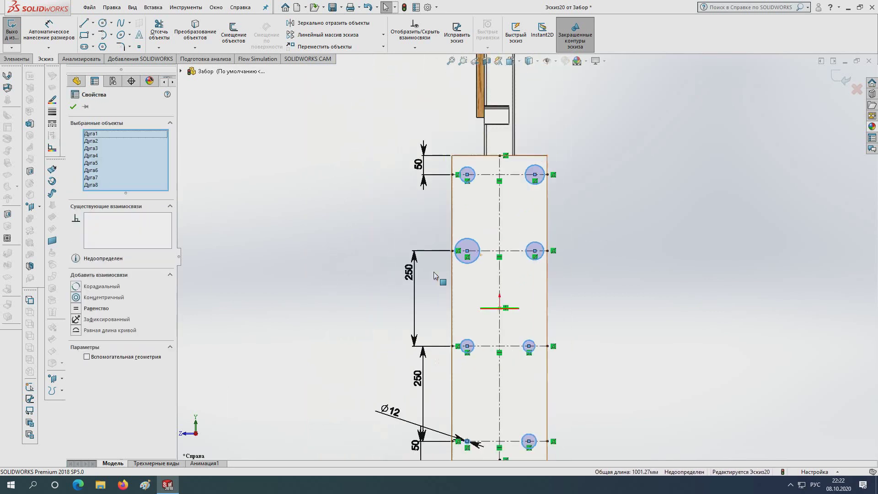
pyautogui.scroll(2, 433, 272)
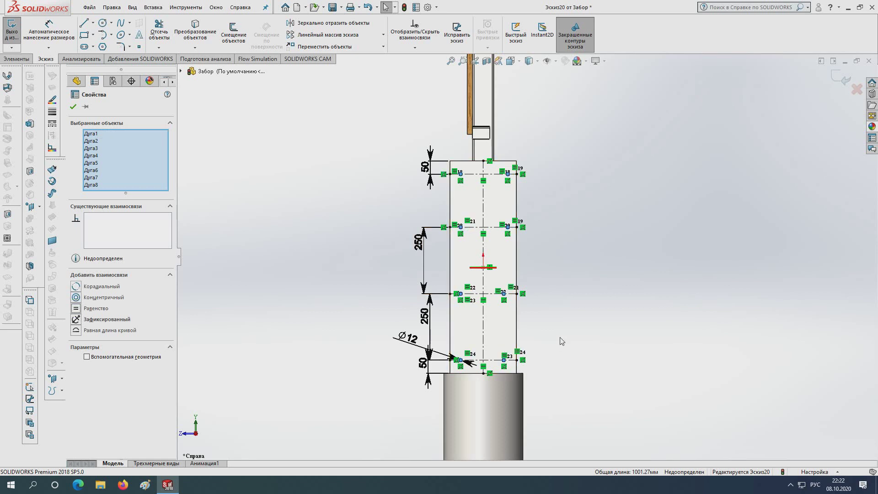
pyautogui.scroll(-3, 467, 280)
pyautogui.scroll(-2, 467, 280)
pyautogui.scroll(-2, 468, 280)
pyautogui.scroll(7, 468, 280)
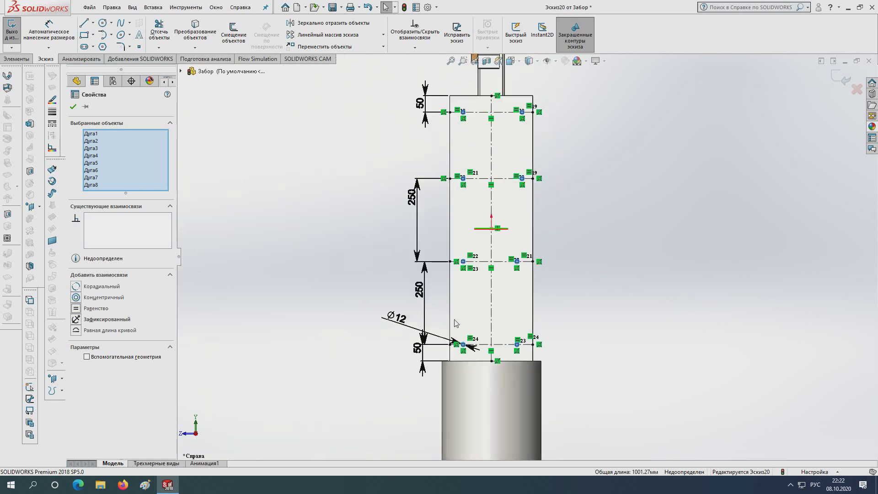
pyautogui.scroll(-2, 522, 325)
pyautogui.scroll(-2, 521, 324)
# - Dimension the bottom-left rod circle 35 mm from the post's left edge
pyautogui.click(559, 333)
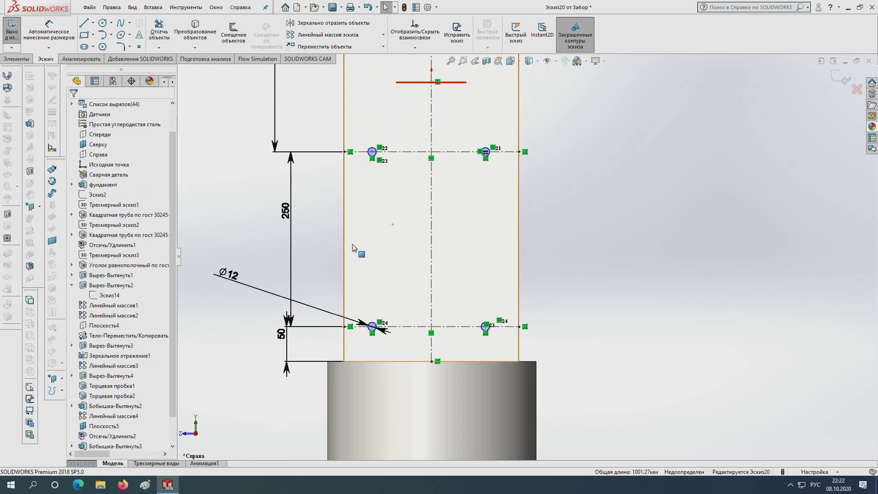
pyautogui.click(47, 27)
pyautogui.scroll(-1, 392, 304)
pyautogui.scroll(-2, 356, 311)
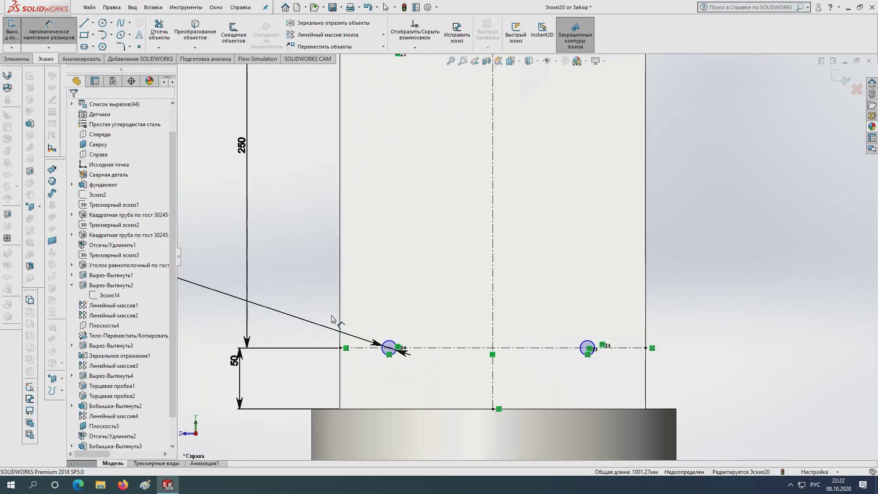
pyautogui.click(340, 316)
pyautogui.click(388, 346)
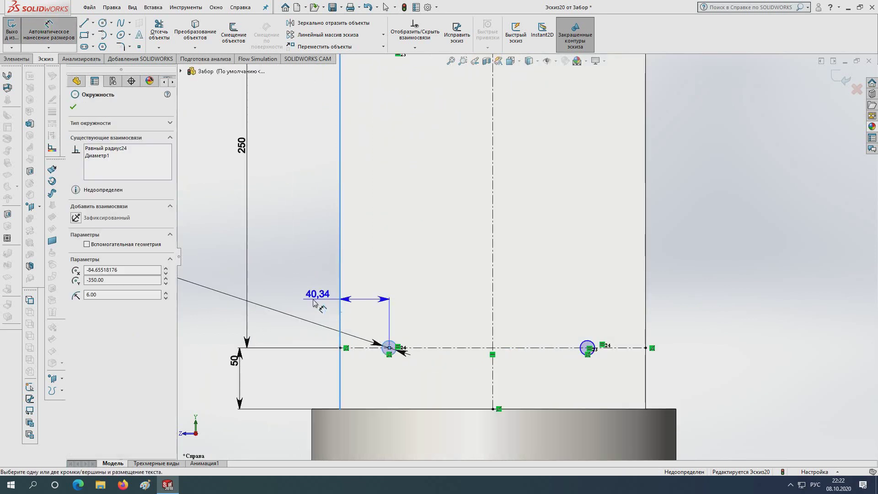
pyautogui.click(373, 297)
pyautogui.write('35')
pyautogui.press('Return')
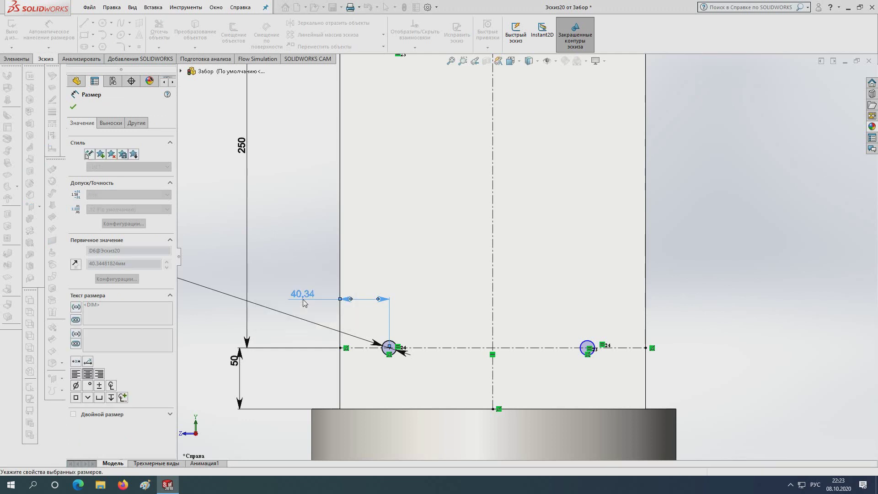
# - Place the bottom-right circle's offset, then set the next left rod circle 35 mm from the left edge
pyautogui.click(593, 346)
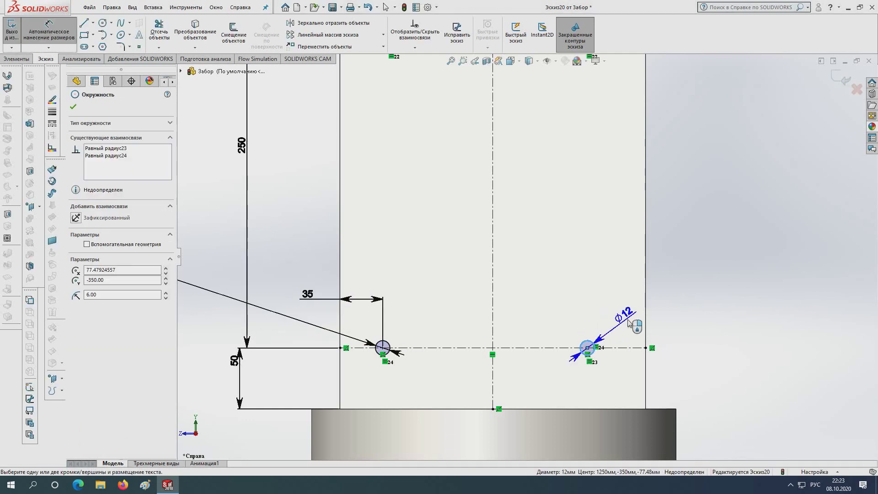
pyautogui.click(646, 322)
pyautogui.click(673, 306)
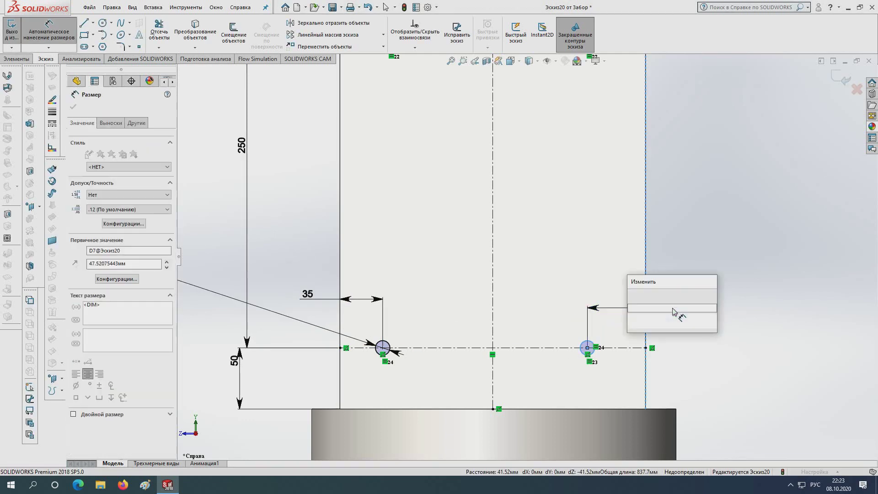
pyautogui.scroll(3, 664, 304)
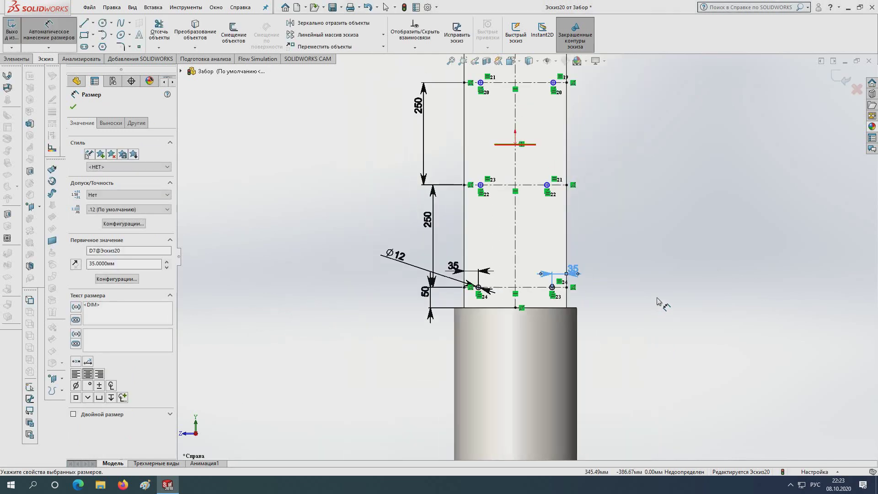
pyautogui.scroll(2, 533, 219)
pyautogui.scroll(-6, 472, 236)
pyautogui.click(478, 256)
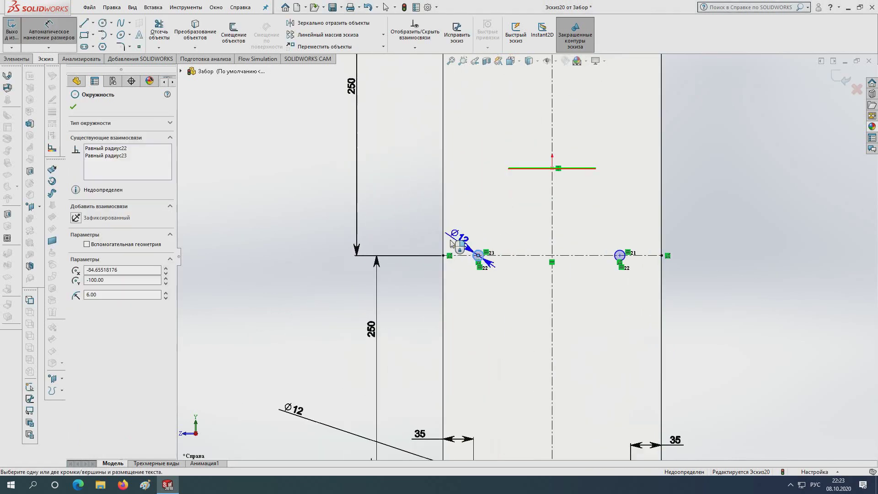
pyautogui.click(446, 240)
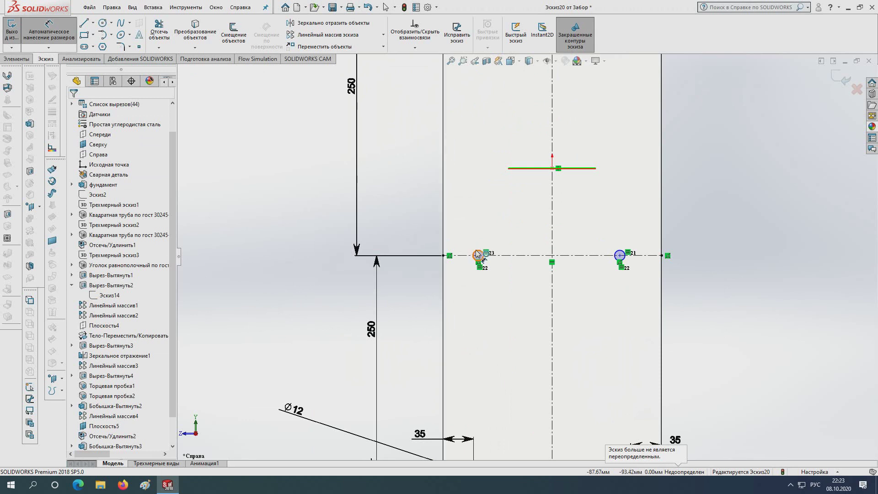
pyautogui.click(478, 256)
pyautogui.click(443, 234)
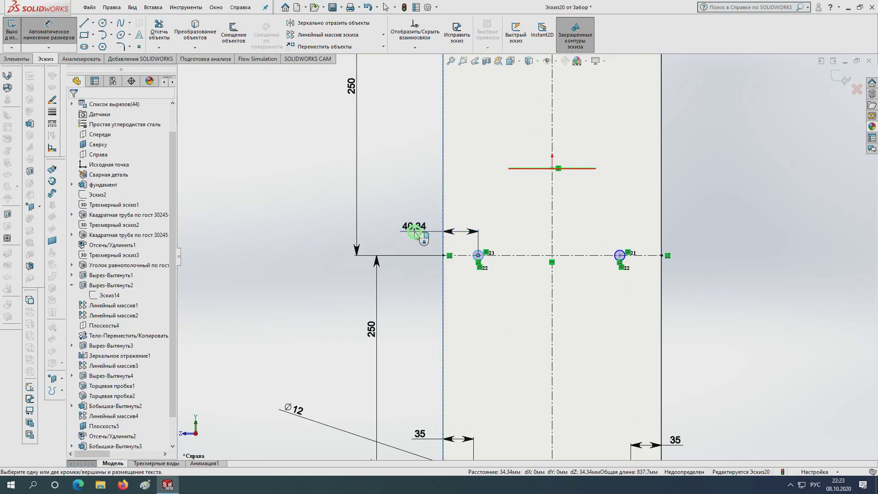
pyautogui.click(415, 231)
pyautogui.write('35')
pyautogui.press('Return')
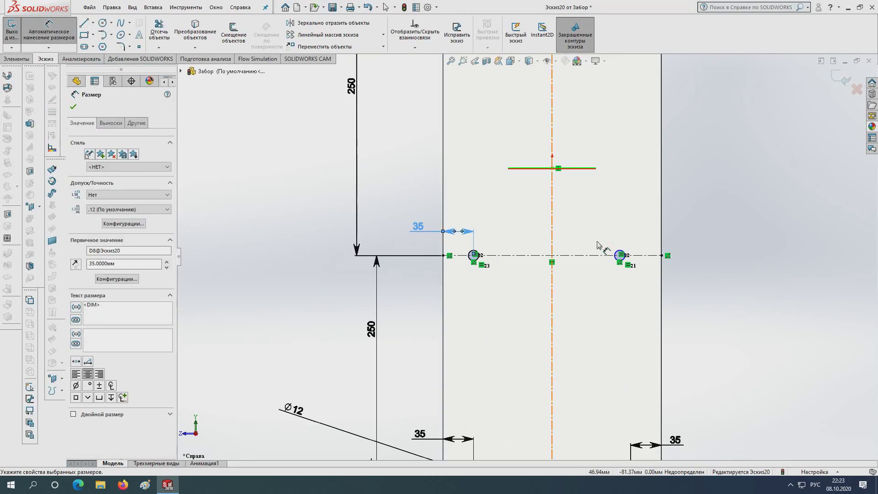
# - Set the right rod circle and the next left rod circle each 35 mm from their foundation edges
pyautogui.click(618, 255)
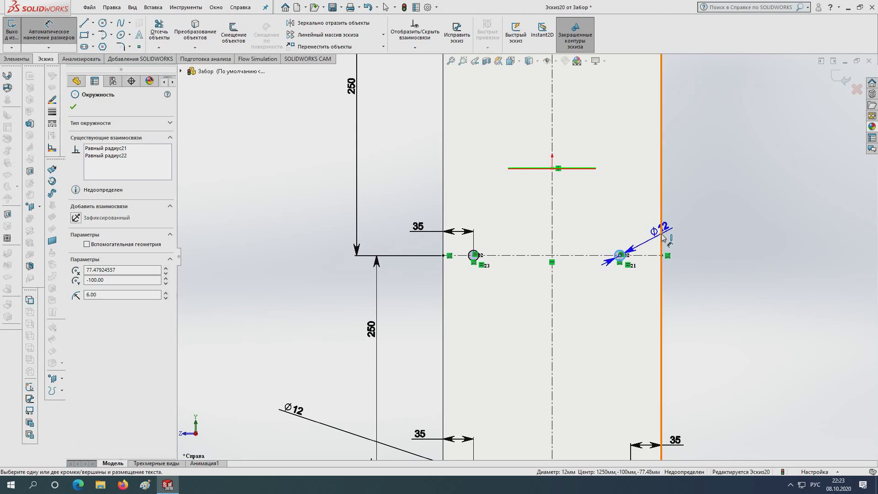
pyautogui.click(661, 238)
pyautogui.click(702, 227)
pyautogui.write('35')
pyautogui.press('Return')
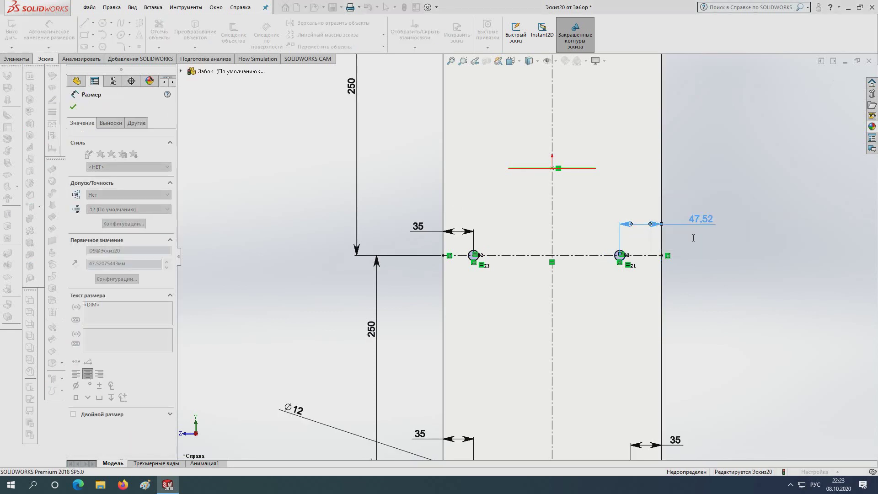
pyautogui.scroll(5, 562, 243)
pyautogui.scroll(-2, 540, 233)
pyautogui.scroll(-3, 526, 230)
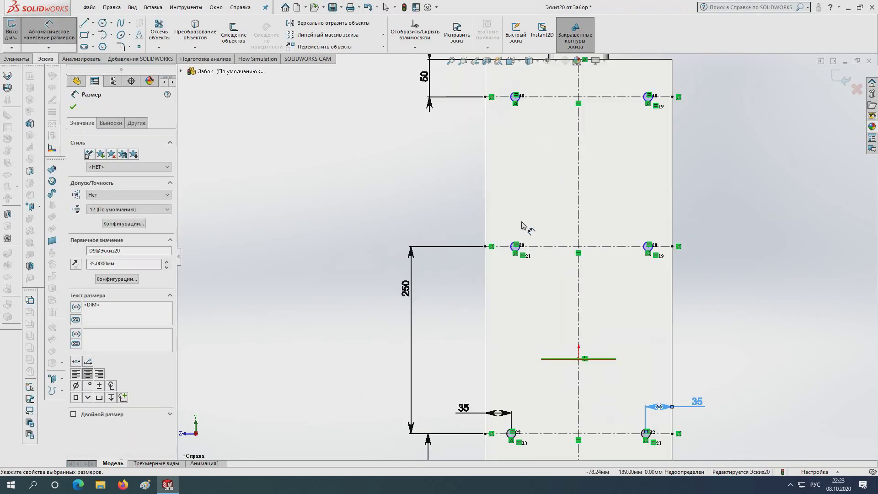
pyautogui.scroll(-2, 521, 260)
pyautogui.click(514, 262)
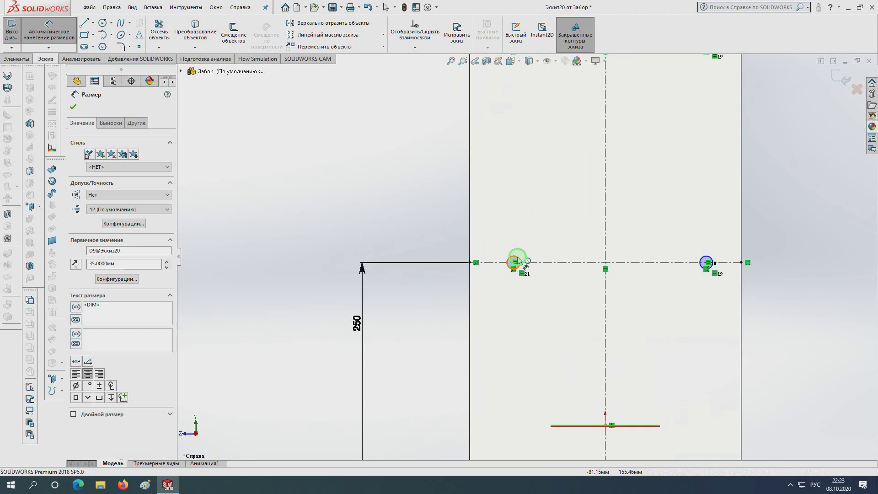
pyautogui.click(470, 223)
pyautogui.click(428, 223)
pyautogui.write('35')
pyautogui.press('Return')
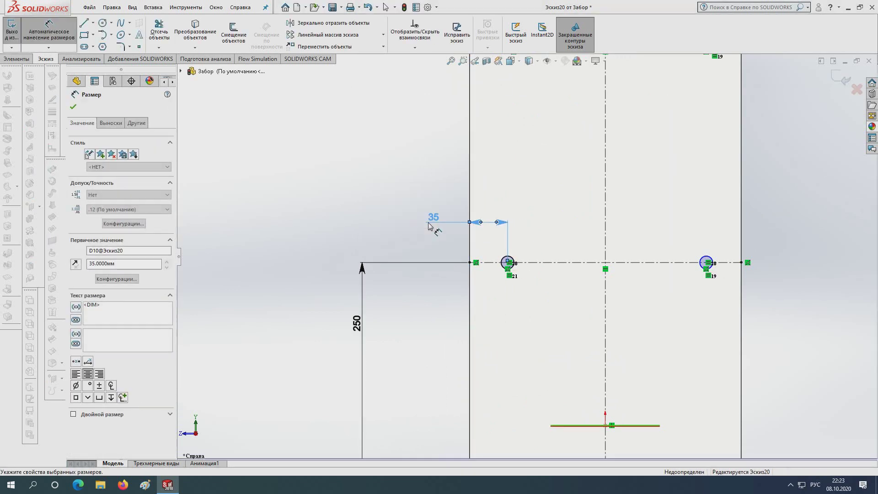
# - Set the matching right rod circle and the top-row left circle 35 mm from their edges
pyautogui.click(714, 264)
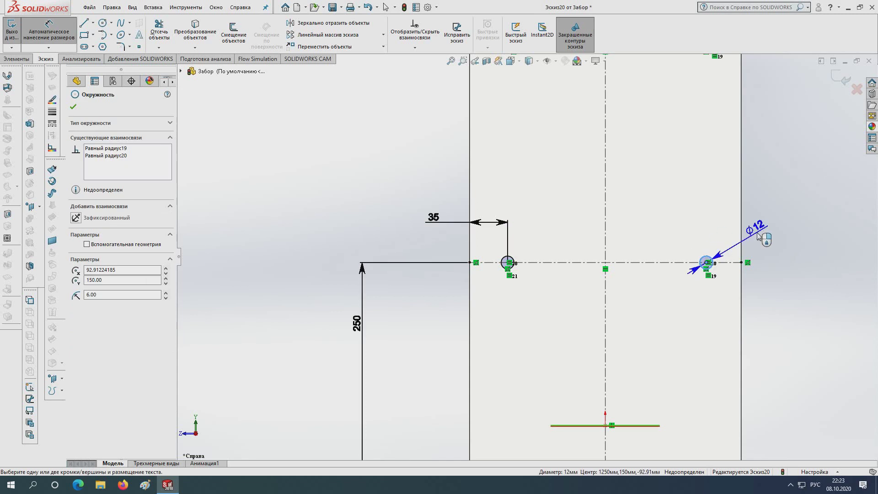
pyautogui.click(742, 236)
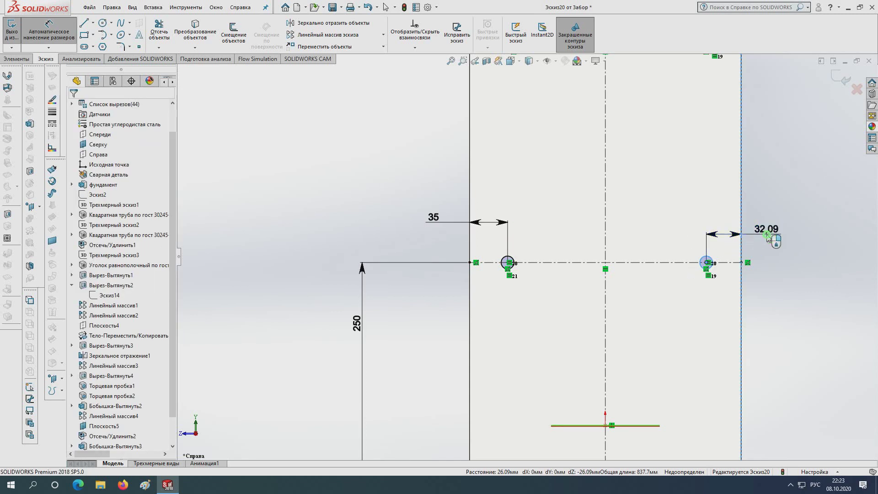
pyautogui.click(766, 234)
pyautogui.press('Return')
pyautogui.write('35')
pyautogui.press('Return')
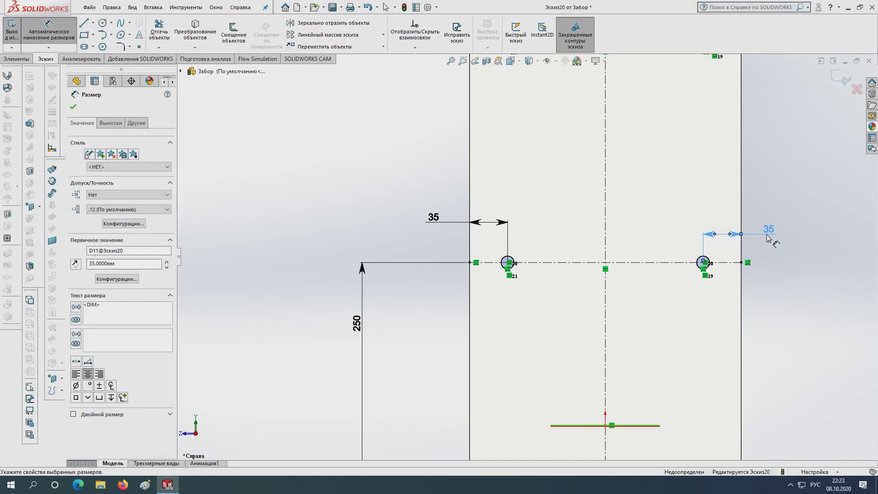
pyautogui.scroll(3, 667, 176)
pyautogui.scroll(-2, 490, 252)
pyautogui.scroll(-2, 476, 215)
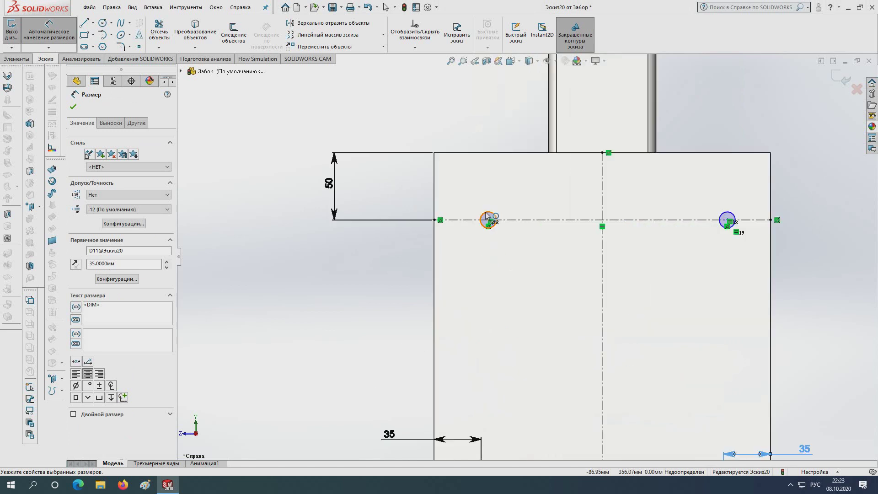
pyautogui.click(487, 216)
pyautogui.click(405, 192)
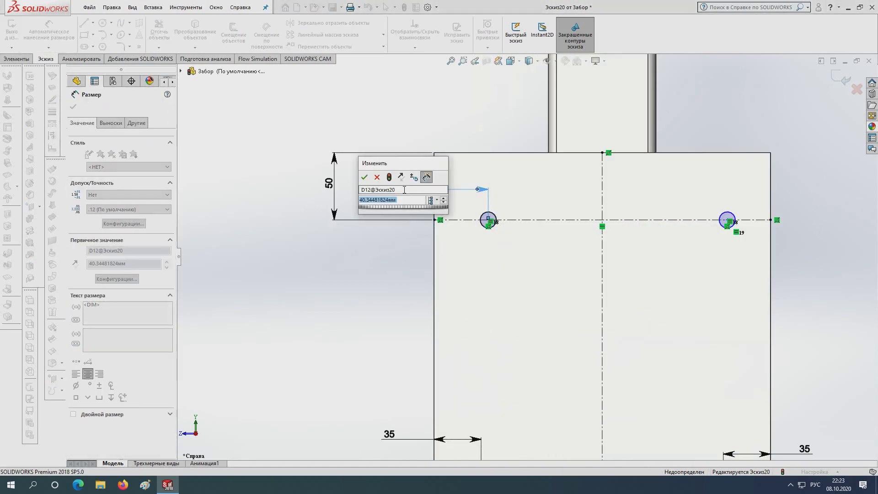
pyautogui.write('35')
pyautogui.press('Return')
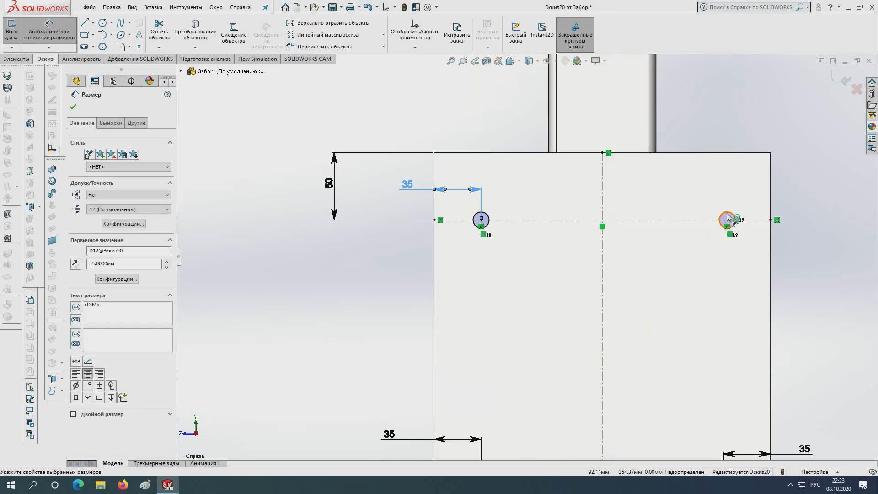
# - Set the top-row right rod circle 35 mm from the right foundation edge, fully defining the sketch
pyautogui.click(728, 218)
pyautogui.click(770, 202)
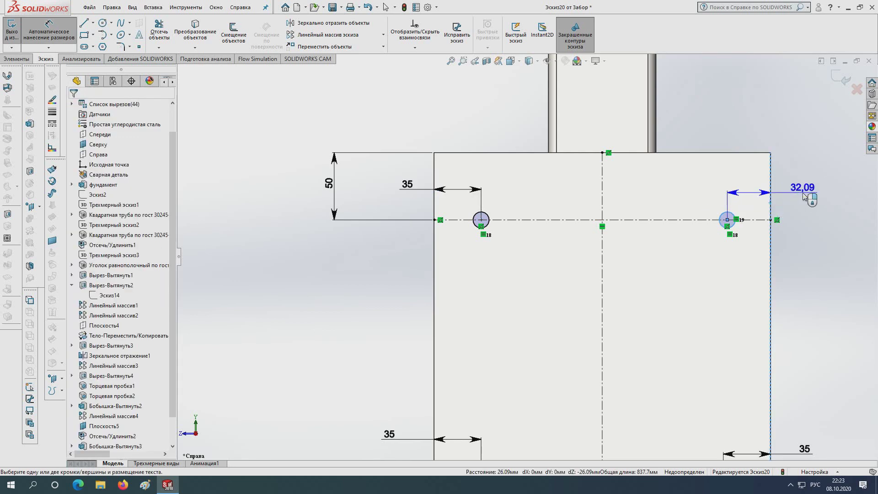
pyautogui.click(805, 196)
pyautogui.write('35')
pyautogui.press('Return')
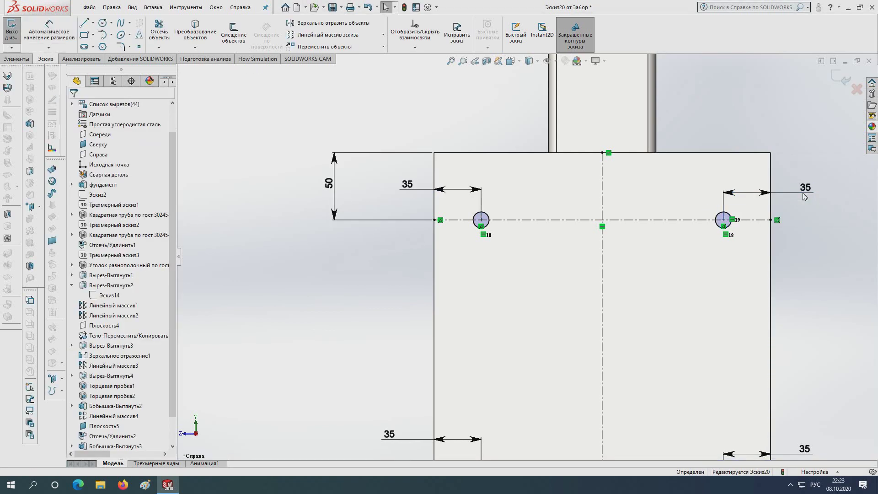
pyautogui.scroll(5, 803, 193)
pyautogui.moveTo(640, 228)
pyautogui.mouseDown(button='middle')
pyautogui.moveTo(471, 282)
pyautogui.moveTo(490, 279)
pyautogui.moveTo(491, 234)
pyautogui.mouseUp(button='middle')
pyautogui.scroll(-3, 471, 282)
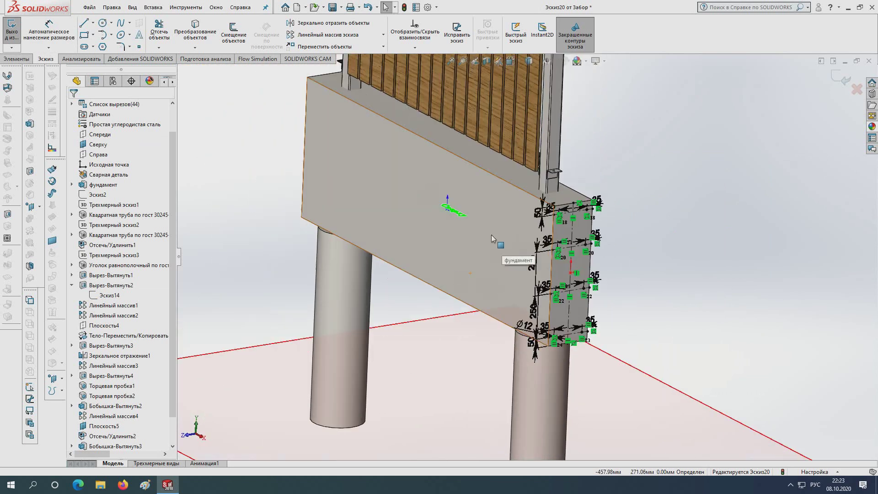
# - Extrude the Ø12 circles into rods, 50 mm in Direction 1 and 2600 mm in Direction 2
pyautogui.click(30, 124)
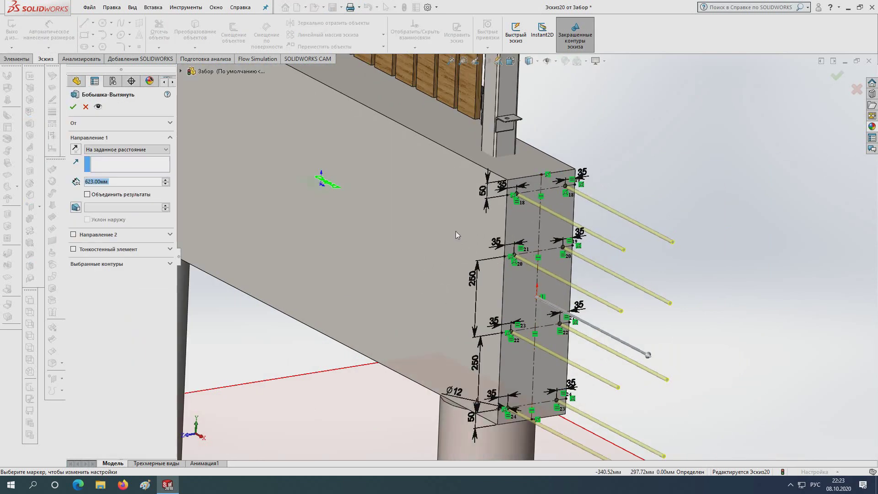
pyautogui.write('50')
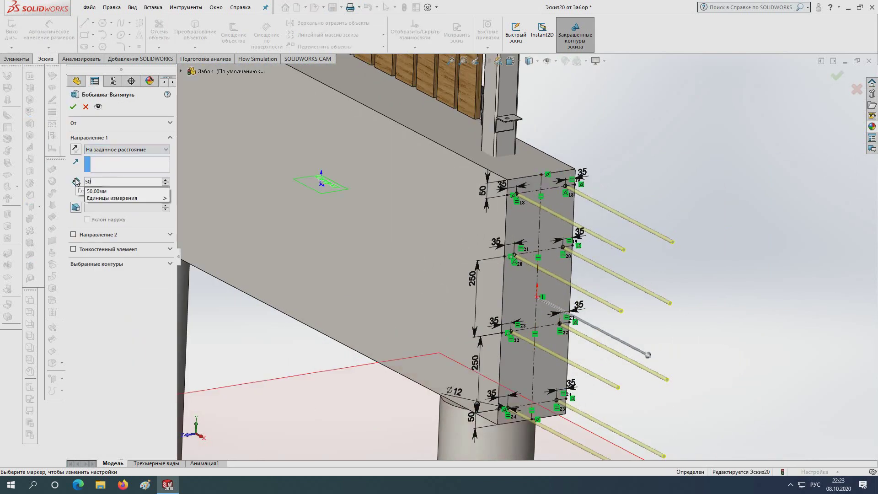
pyautogui.press('Return')
pyautogui.scroll(5, 370, 295)
pyautogui.moveTo(386, 208); pyautogui.dragTo(329, 242, button='middle')
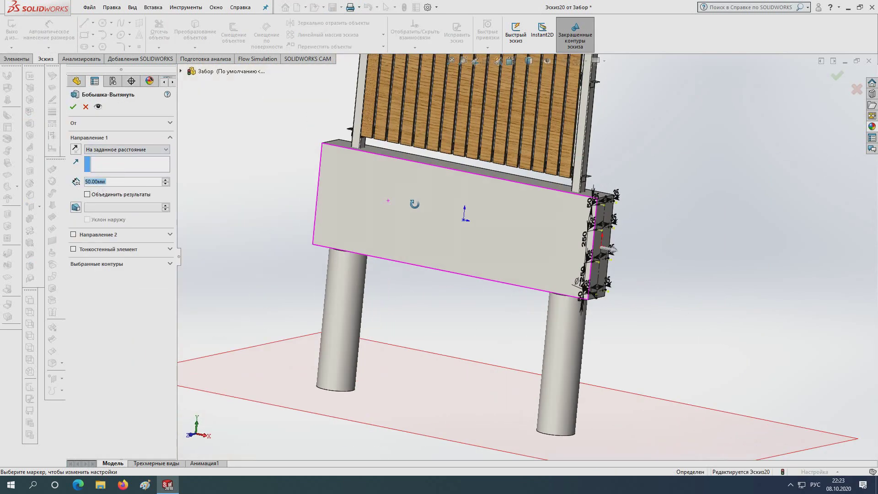
pyautogui.click(73, 235)
pyautogui.write('2600')
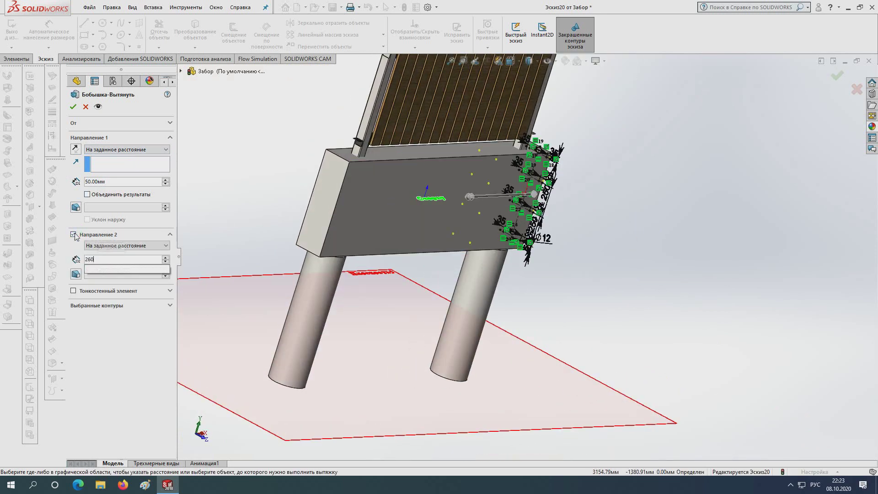
pyautogui.press('Return')
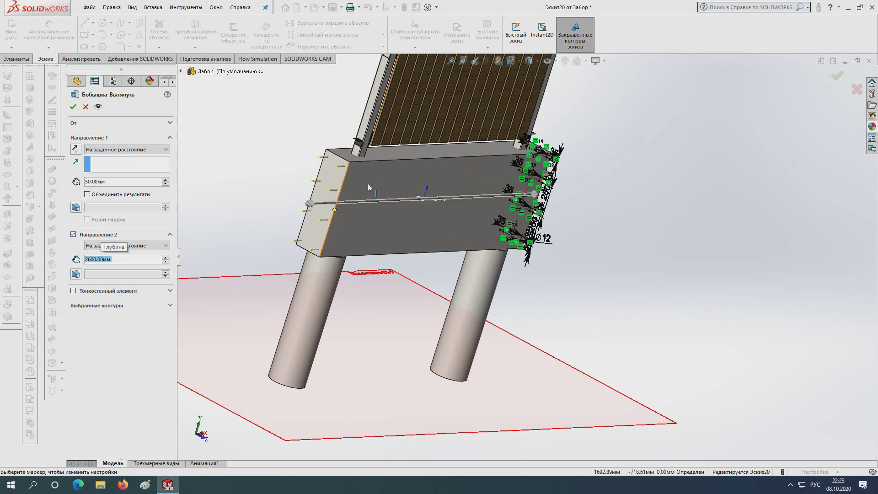
pyautogui.moveTo(368, 183); pyautogui.dragTo(336, 166, button='middle')
pyautogui.scroll(-2, 336, 169)
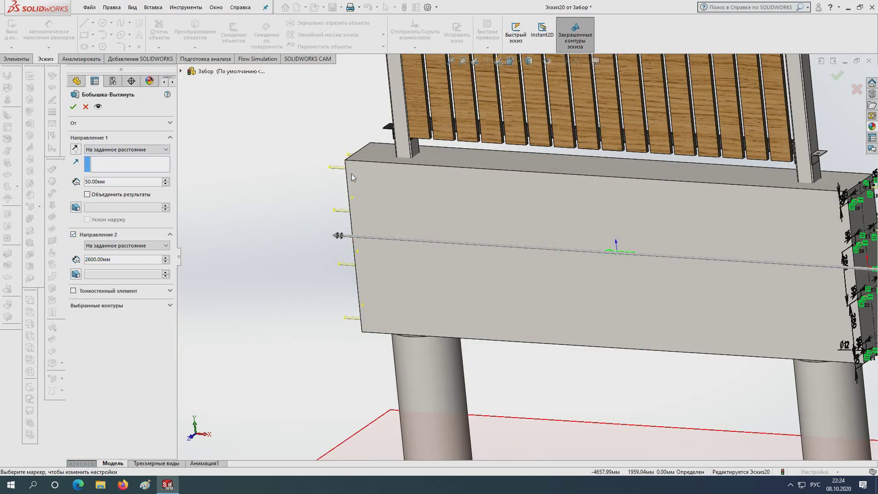
pyautogui.scroll(-2, 352, 174)
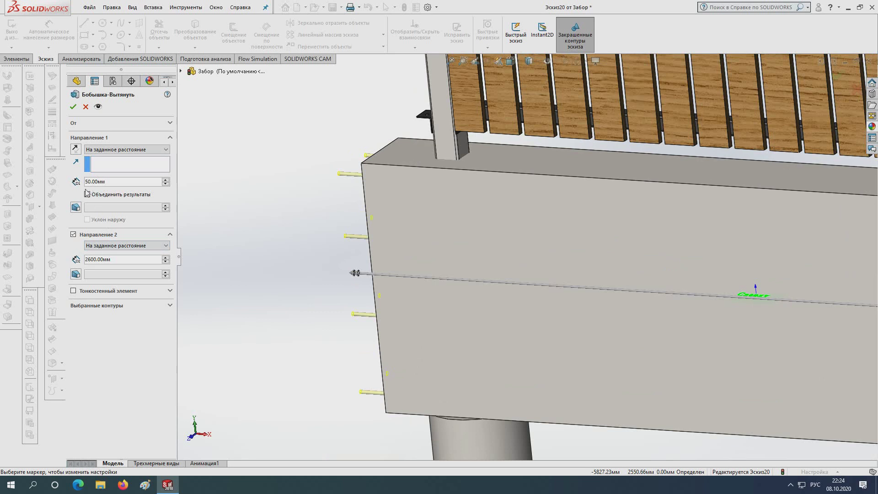
pyautogui.click(74, 112)
# - Orbit and rotate the model to inspect the whole fence and the foundation's end face
pyautogui.scroll(3, 268, 192)
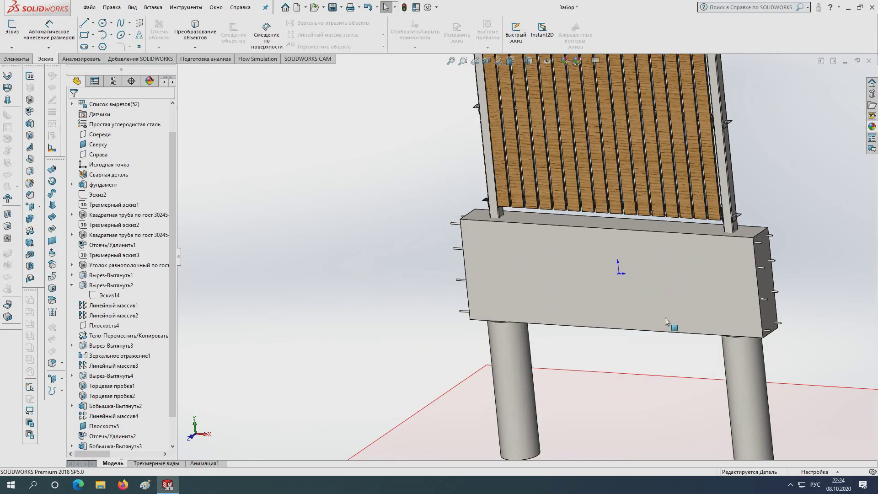
pyautogui.moveTo(269, 192)
pyautogui.mouseDown(button='middle')
pyautogui.moveTo(533, 344)
pyautogui.moveTo(576, 318)
pyautogui.moveTo(562, 330)
pyautogui.mouseUp(button='middle')
pyautogui.scroll(-3, 575, 318)
pyautogui.scroll(3, 506, 297)
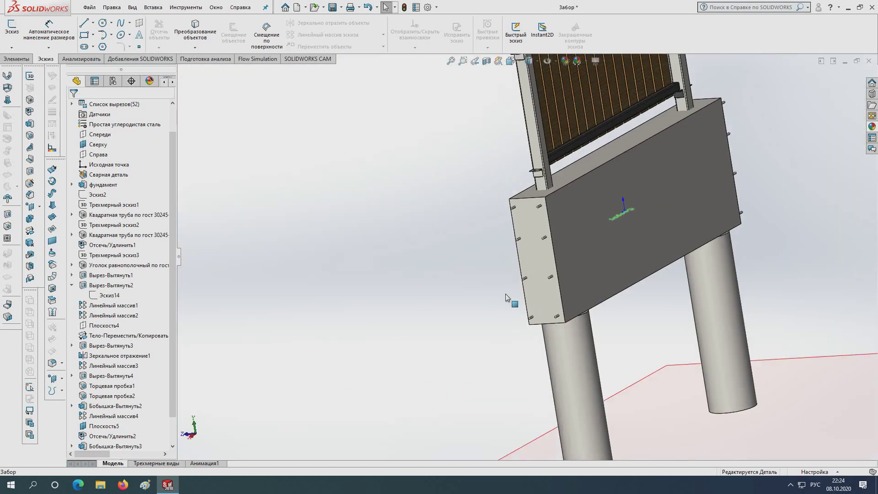
pyautogui.press('Left')
pyautogui.press('Left')
pyautogui.press('Left')
pyautogui.press('Left')
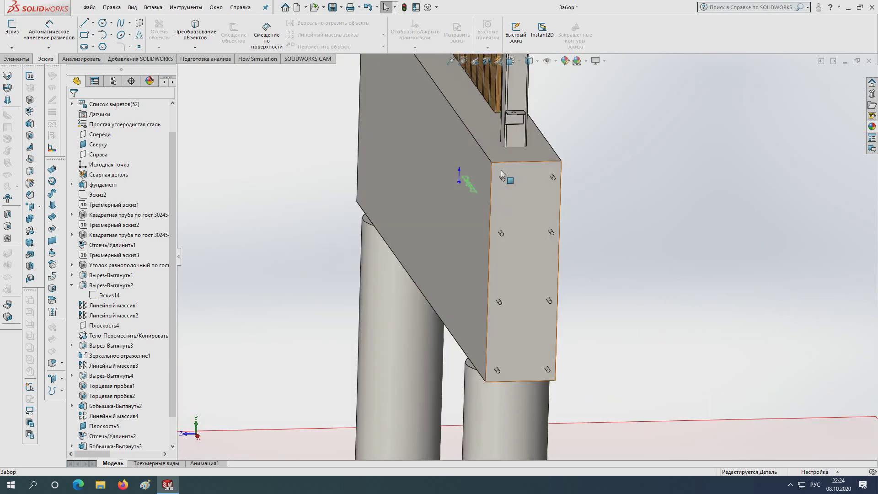
pyautogui.press('Left')
pyautogui.press('Left')
pyautogui.press('Left')
pyautogui.press('Left')
pyautogui.press('Left')
pyautogui.press('Left')
pyautogui.press('Left')
pyautogui.press('Left')
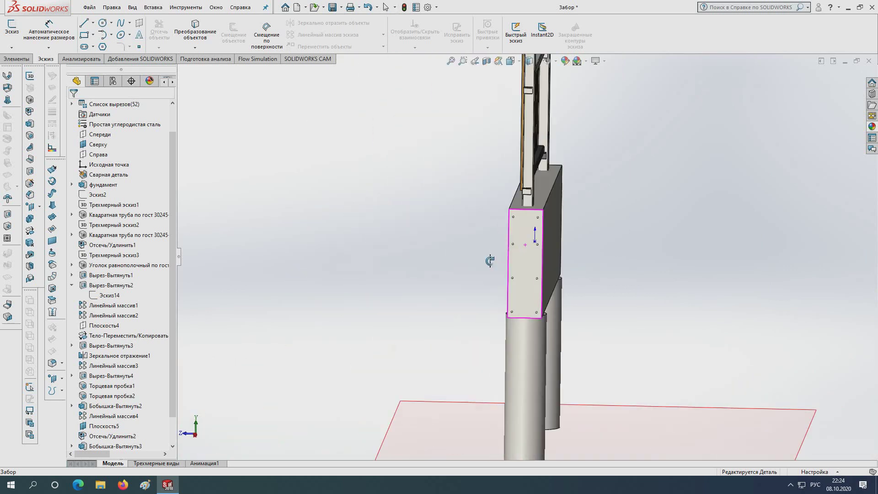
pyautogui.press('Left')
pyautogui.moveTo(551, 243); pyautogui.dragTo(527, 279, button='middle')
pyautogui.scroll(-3, 527, 279)
pyautogui.scroll(-2, 527, 278)
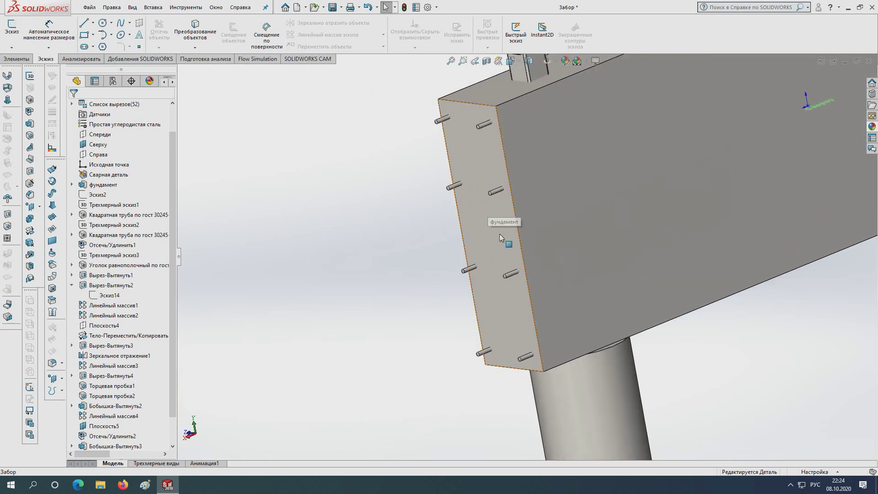
pyautogui.scroll(-2, 494, 247)
pyautogui.moveTo(491, 248); pyautogui.dragTo(542, 215, button='middle')
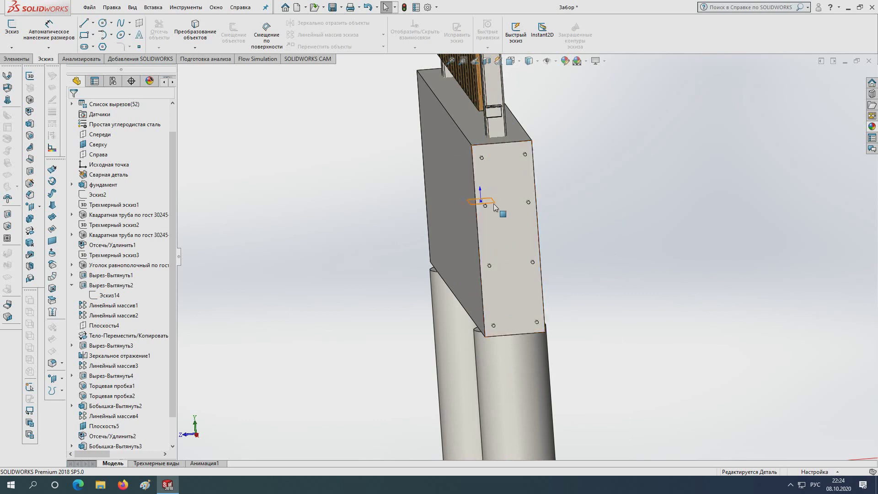
# - Switch to the standard Right view and zoom in on the post and foundation plate
pyautogui.click(513, 64)
pyautogui.moveTo(397, 278)
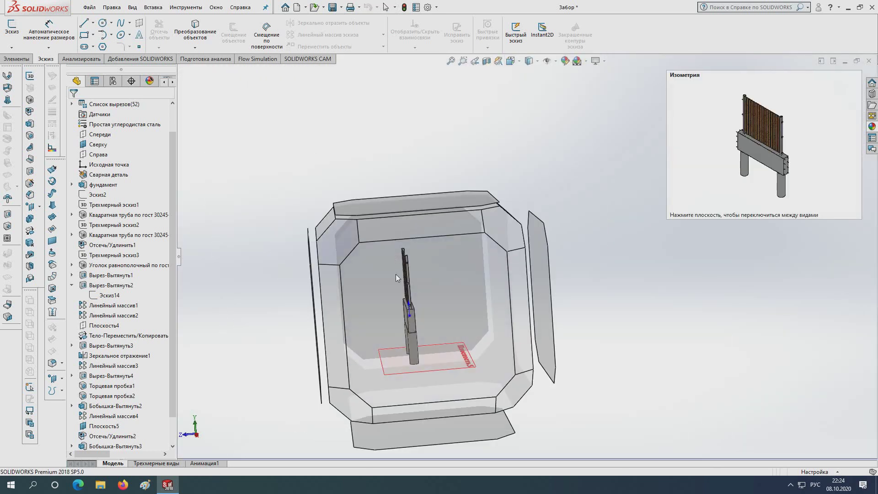
pyautogui.click(438, 271)
pyautogui.scroll(-5, 503, 297)
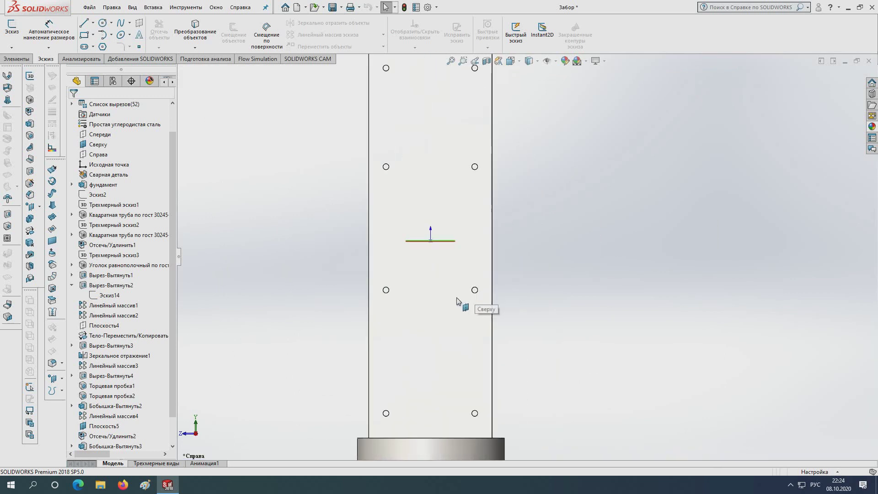
pyautogui.scroll(2, 486, 256)
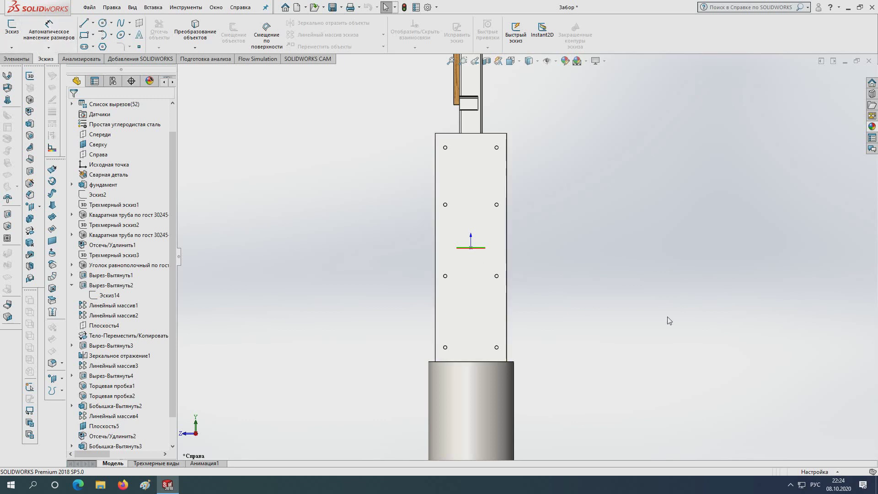
pyautogui.scroll(-1, 668, 320)
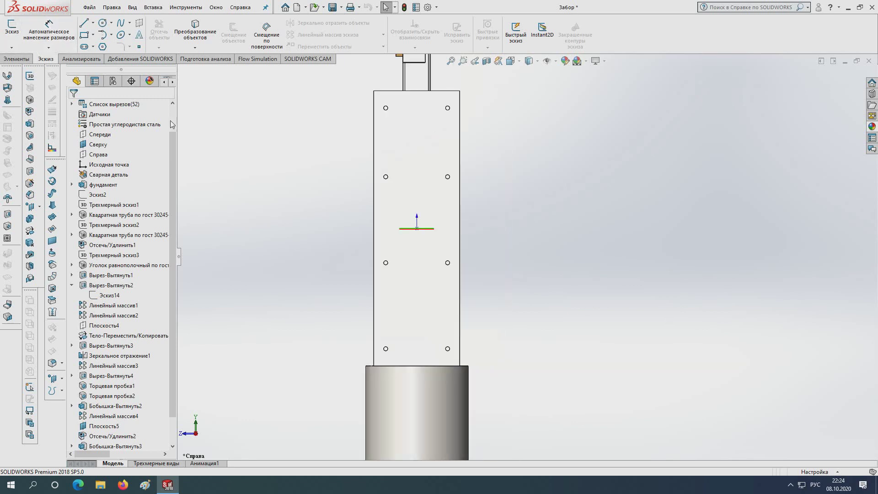
# - Start a sketch on the plate face and draw centerlines from the lower-left hole across to the right
pyautogui.click(6, 32)
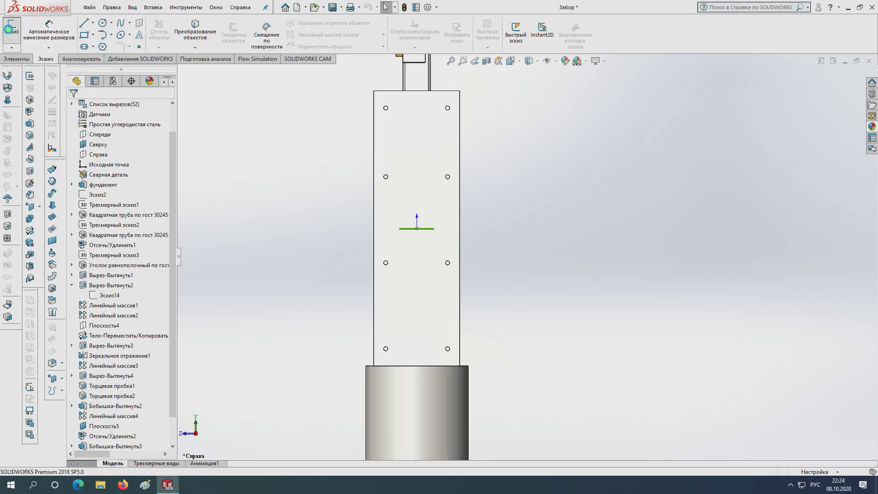
pyautogui.click(417, 174)
pyautogui.click(93, 23)
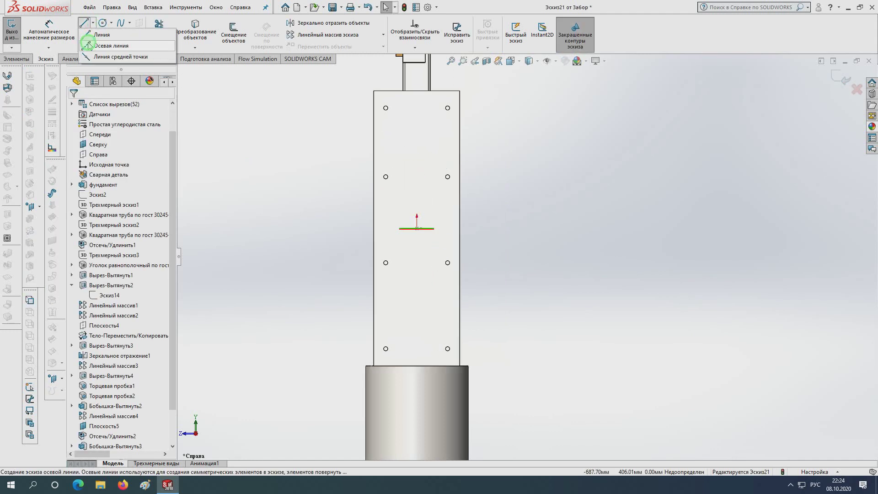
pyautogui.click(87, 44)
pyautogui.scroll(-2, 441, 320)
pyautogui.scroll(-2, 441, 319)
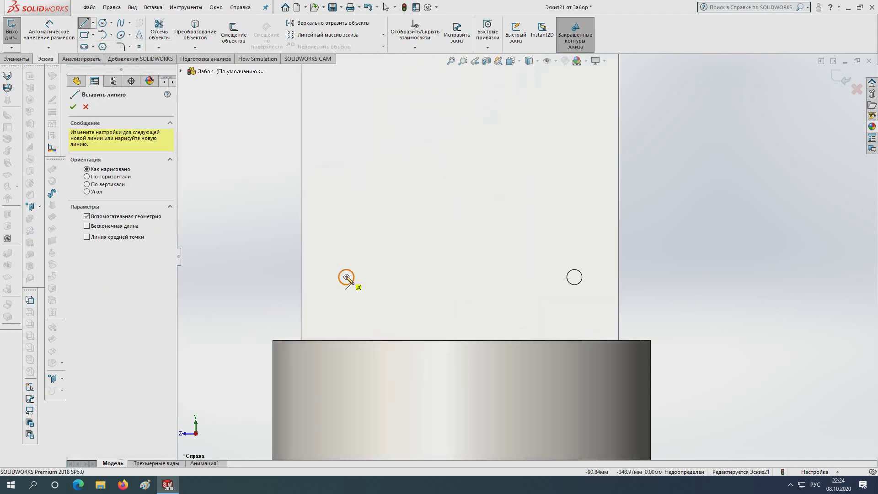
pyautogui.click(346, 277)
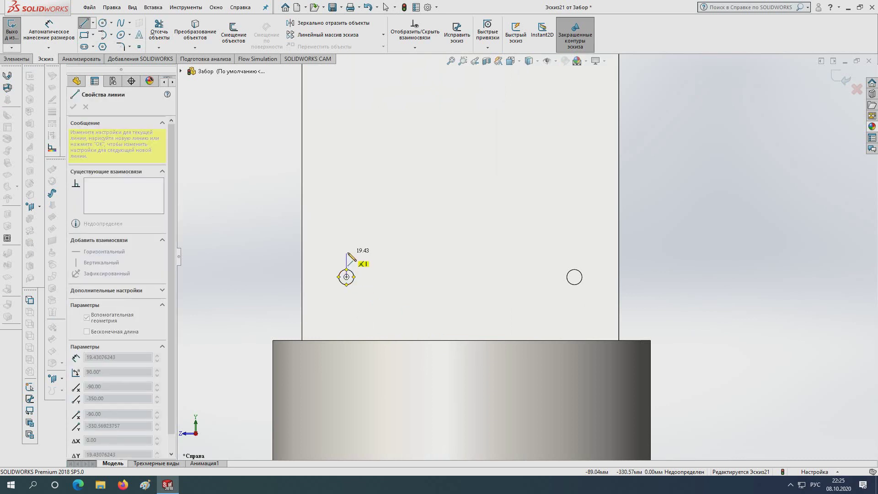
pyautogui.click(347, 253)
pyautogui.click(552, 254)
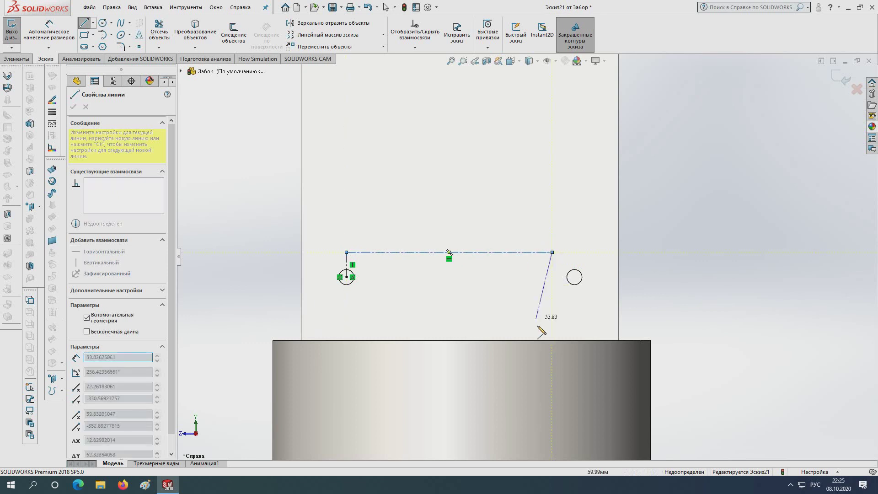
# - Continue the centerline up the right side, across the top and back down near the lower-left hole
pyautogui.scroll(5, 526, 238)
pyautogui.scroll(-1, 522, 224)
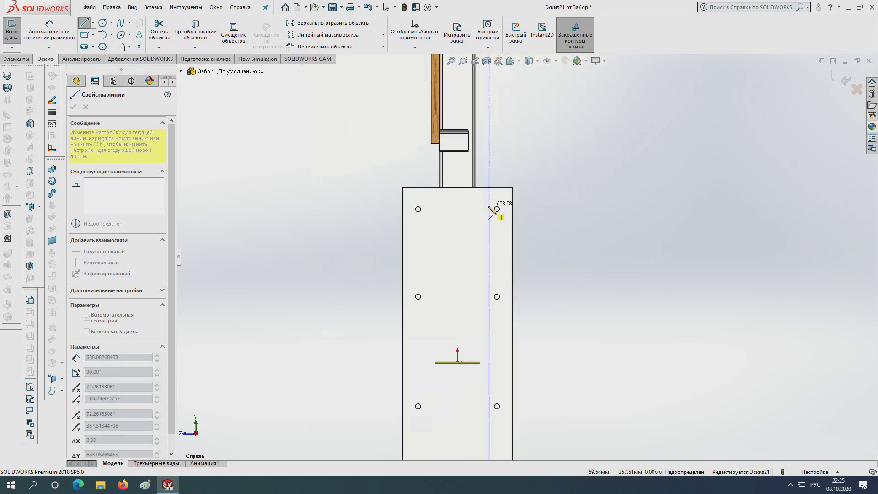
pyautogui.click(490, 209)
pyautogui.click(457, 198)
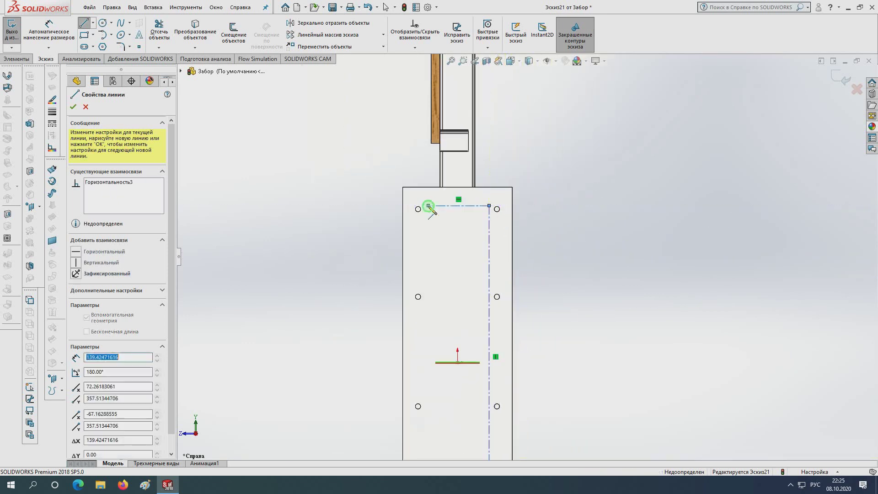
pyautogui.scroll(5, 507, 261)
pyautogui.scroll(-4, 503, 325)
pyautogui.scroll(-5, 457, 293)
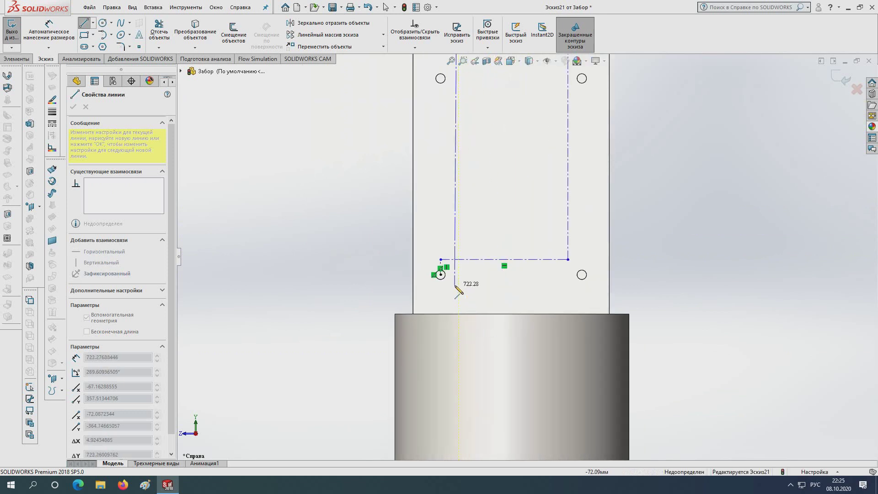
pyautogui.click(459, 279)
pyautogui.press('Escape')
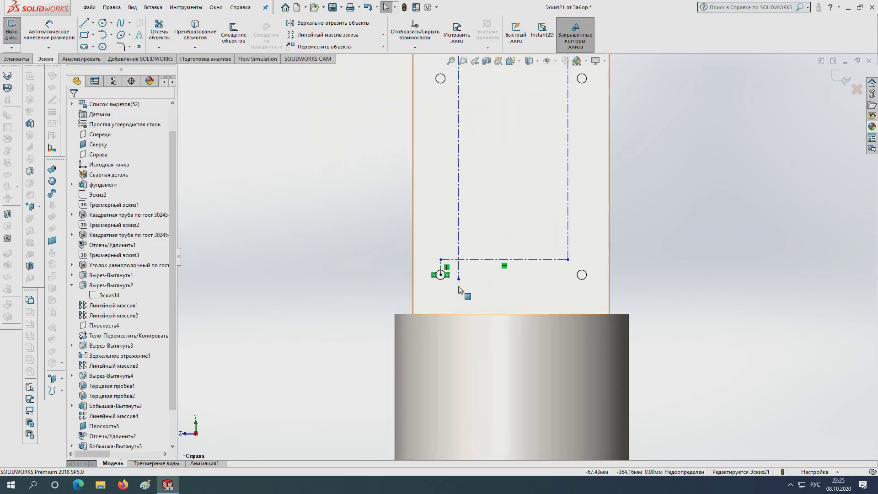
pyautogui.scroll(-3, 441, 279)
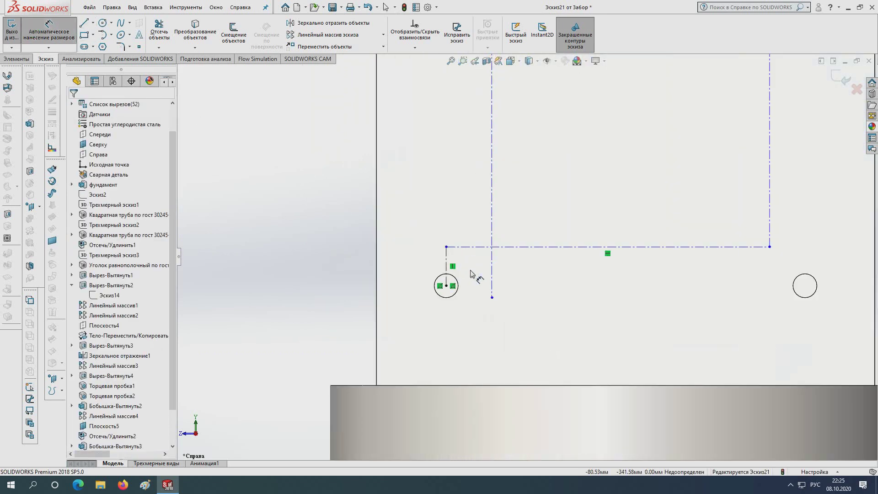
# - Dimension the lower-left and right-hand path corners 12 mm from their hole centres
pyautogui.click(446, 290)
pyautogui.click(445, 242)
pyautogui.click(402, 269)
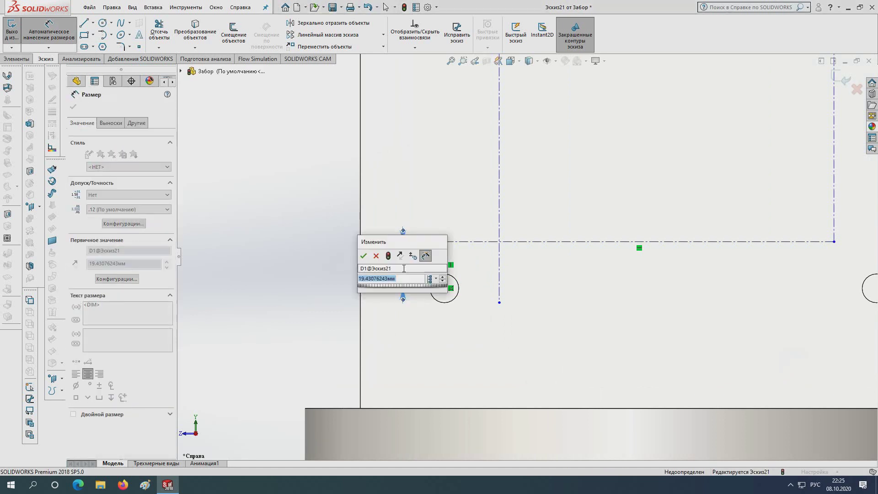
pyautogui.write('12')
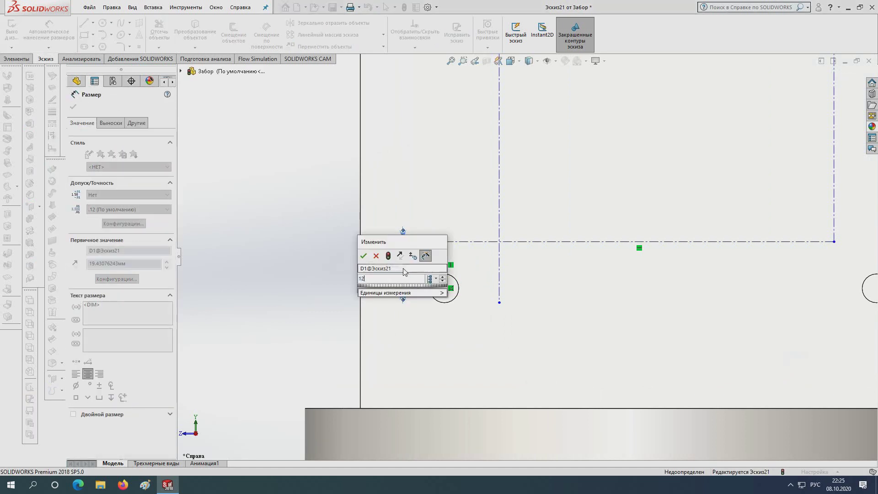
pyautogui.press('Return')
pyautogui.scroll(1, 488, 306)
pyautogui.keyDown('ctrl'); pyautogui.moveTo(488, 306); pyautogui.dragTo(525, 262, button='middle'); pyautogui.keyUp('ctrl')
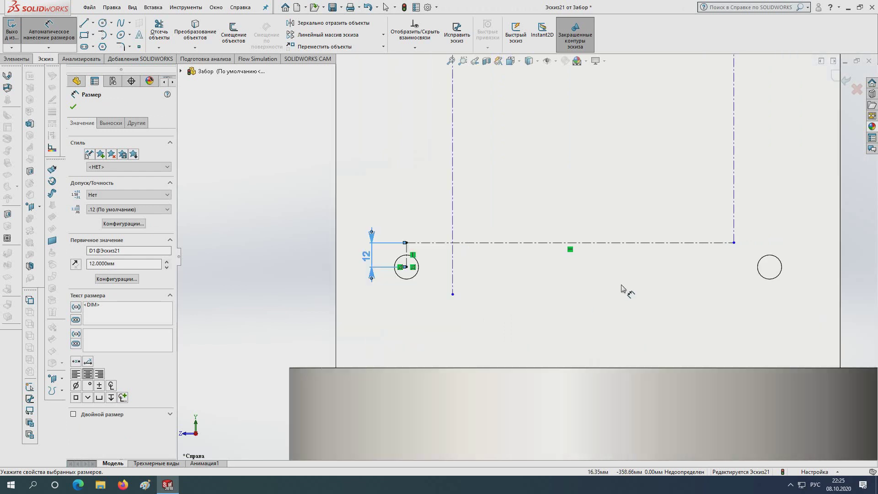
pyautogui.scroll(-2, 733, 270)
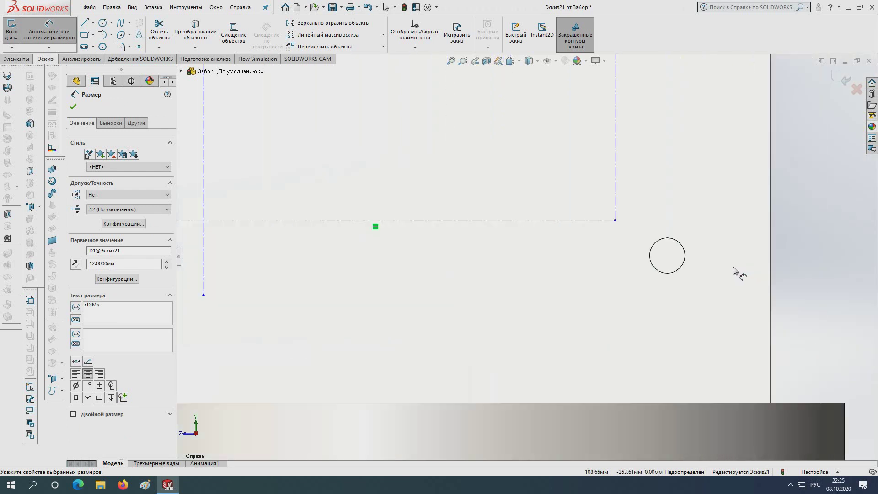
pyautogui.click(678, 272)
pyautogui.click(615, 220)
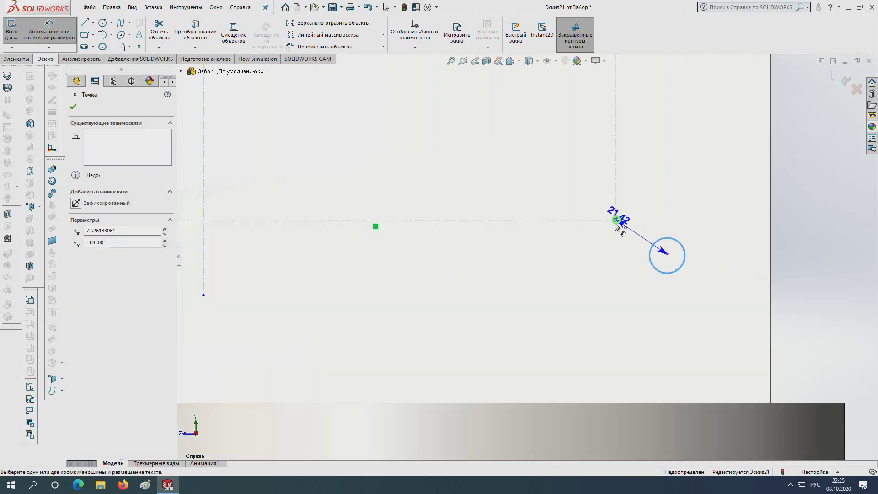
pyautogui.click(629, 299)
pyautogui.write('12')
pyautogui.press('Return')
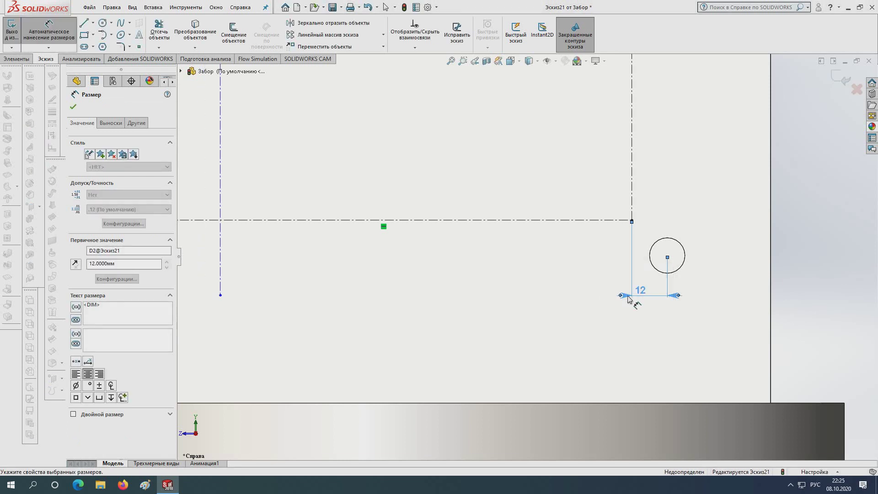
# - Dimension the upper-right and upper-left path corners 12 mm from their holes, fully defining the sketch
pyautogui.scroll(10, 631, 274)
pyautogui.scroll(-2, 555, 176)
pyautogui.scroll(-4, 494, 157)
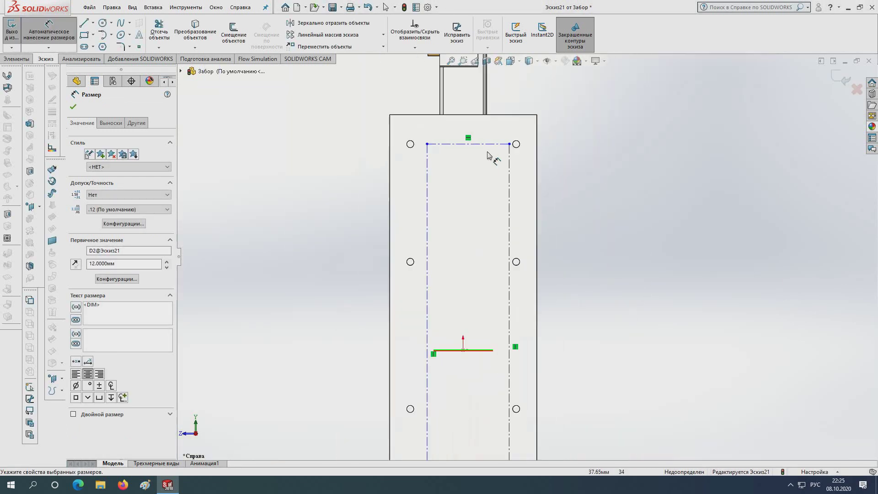
pyautogui.scroll(-4, 536, 172)
pyautogui.click(505, 177)
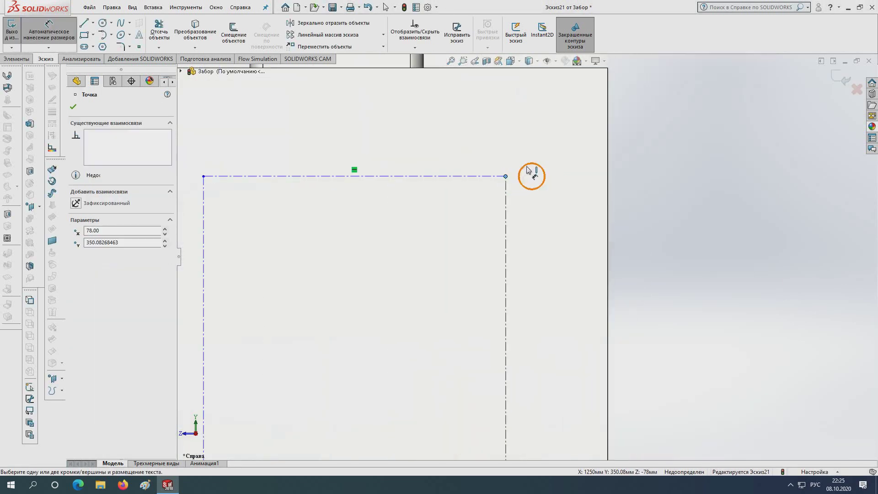
pyautogui.click(508, 149)
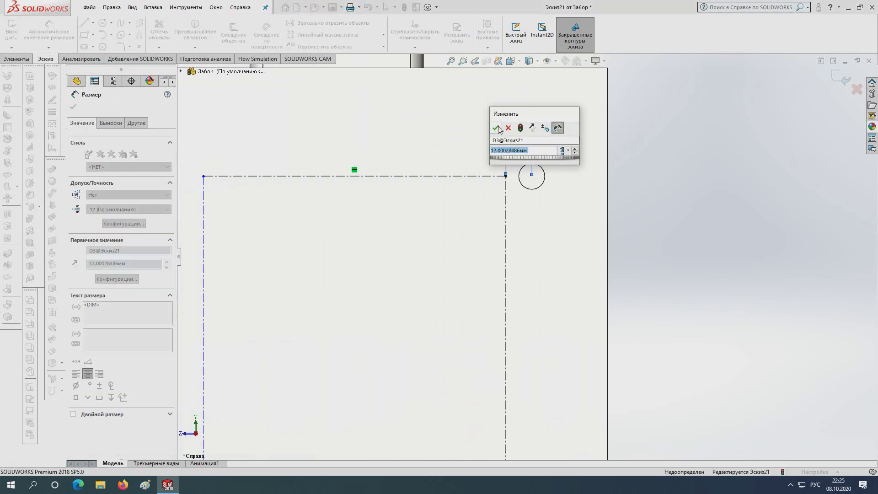
pyautogui.click(497, 128)
pyautogui.scroll(2, 379, 187)
pyautogui.scroll(-2, 290, 180)
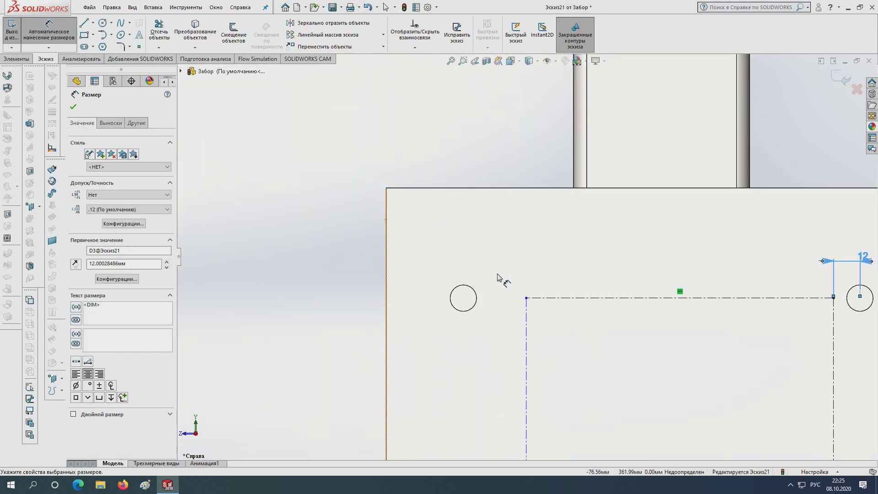
pyautogui.click(527, 299)
pyautogui.click(470, 289)
pyautogui.click(468, 261)
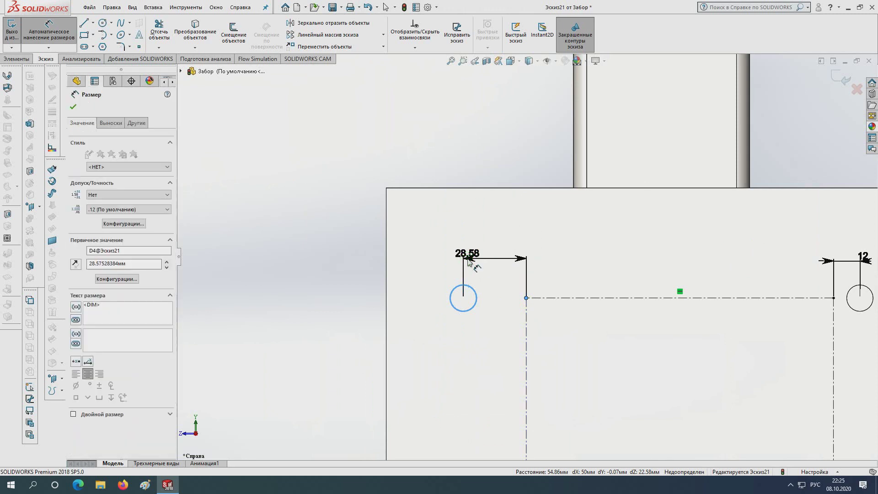
pyautogui.write('12')
pyautogui.press('Return')
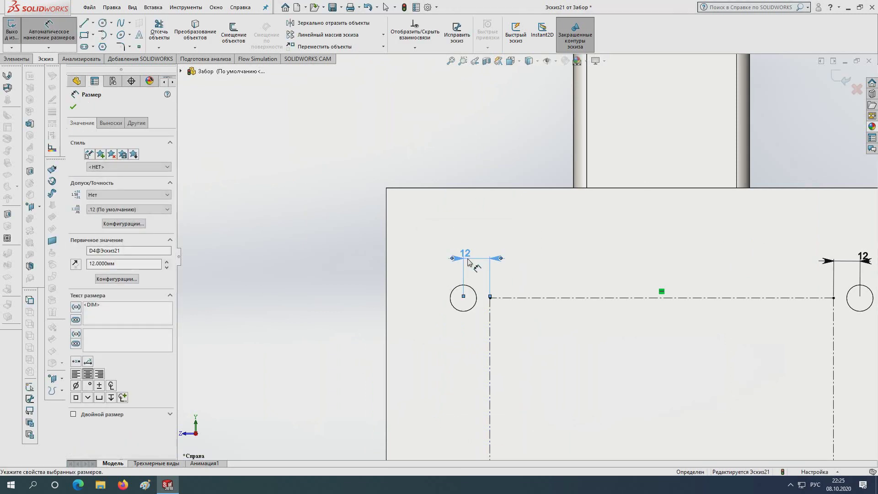
pyautogui.press('Escape')
pyautogui.scroll(4, 526, 256)
pyautogui.scroll(2, 653, 357)
pyautogui.scroll(2, 526, 370)
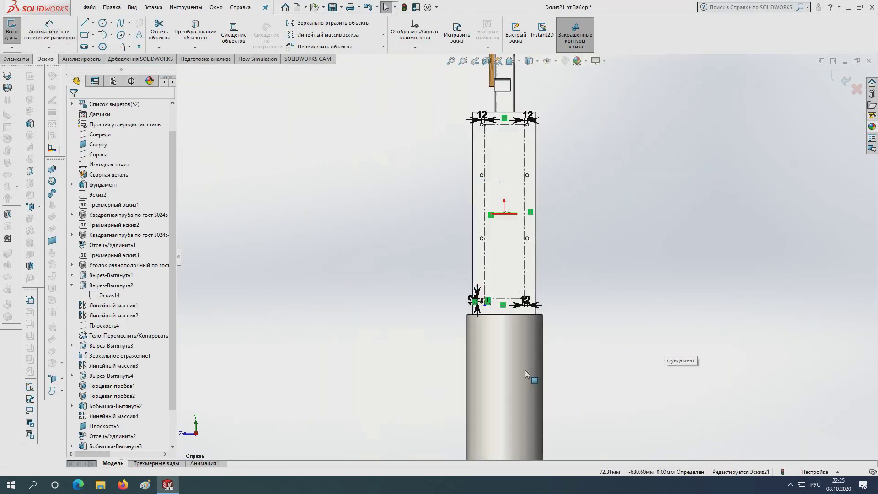
pyautogui.scroll(-3, 361, 275)
pyautogui.scroll(-2, 371, 287)
pyautogui.scroll(-3, 439, 311)
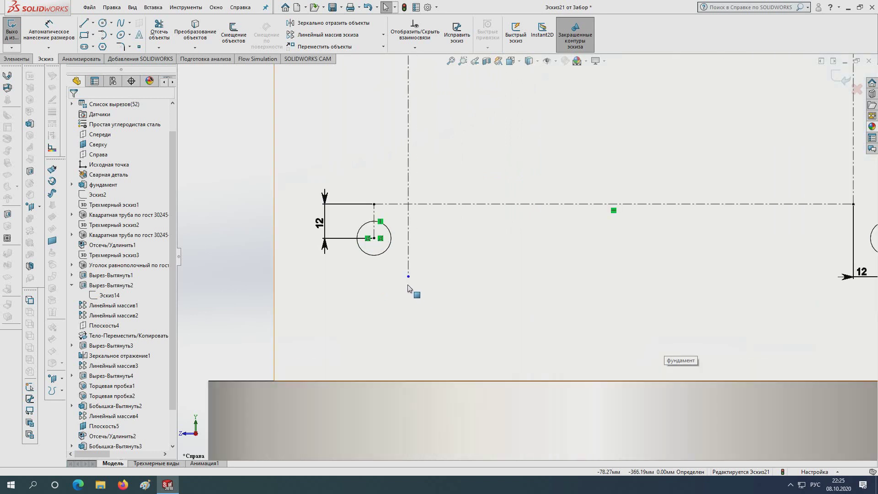
# - Nudge the path's lower-left end down and move the 12 mm dimension beside the vertical centerline
pyautogui.click(408, 307)
pyautogui.moveTo(409, 320); pyautogui.dragTo(408, 325)
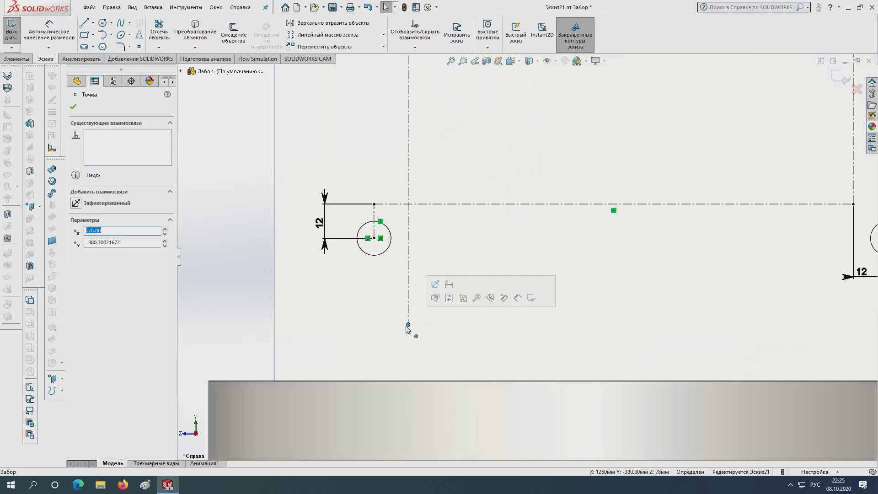
pyautogui.press('Escape')
pyautogui.moveTo(348, 232); pyautogui.dragTo(402, 233)
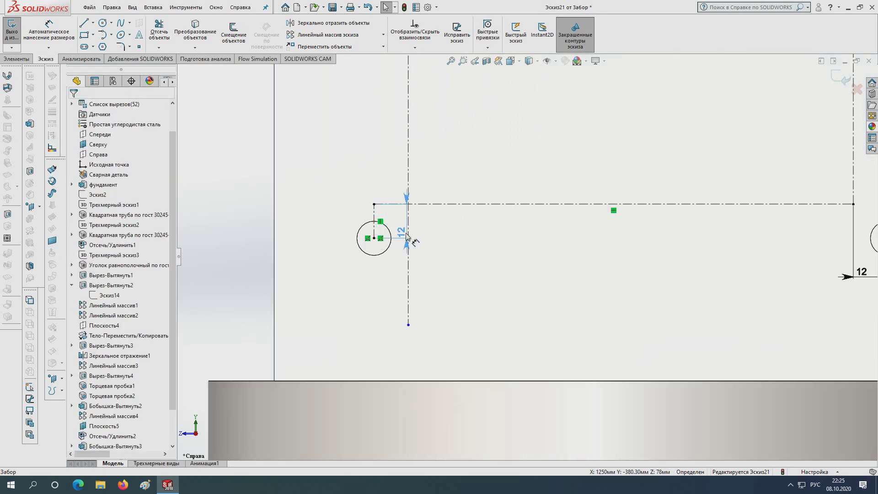
# - Add a centerline extending left and a horizontal line across the plate, then exit Эскиз21
pyautogui.click(93, 24)
pyautogui.click(108, 41)
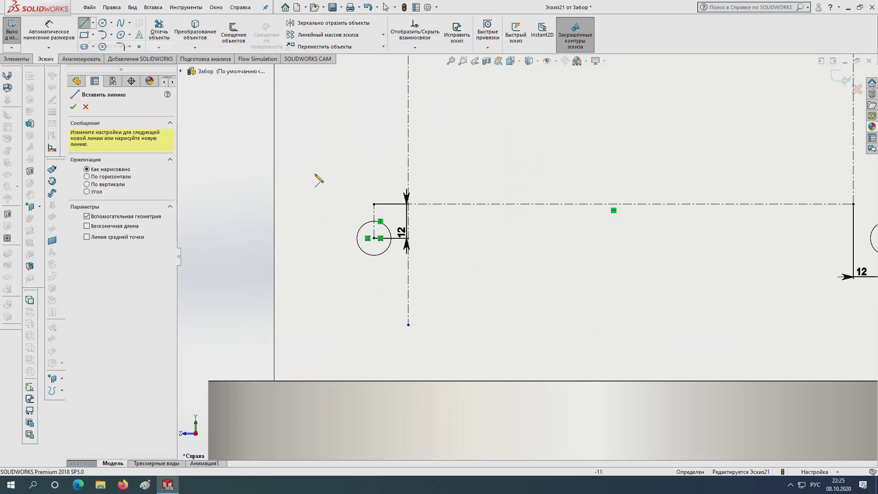
pyautogui.click(374, 205)
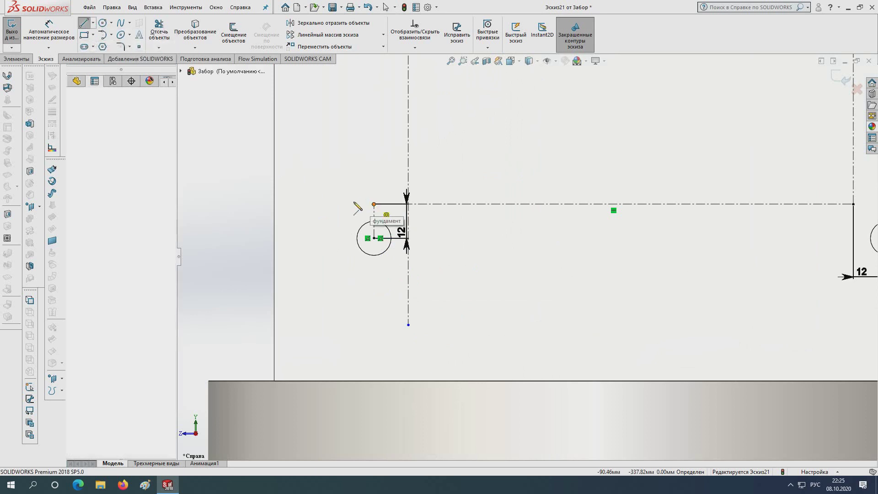
pyautogui.doubleClick(317, 204)
pyautogui.click(84, 22)
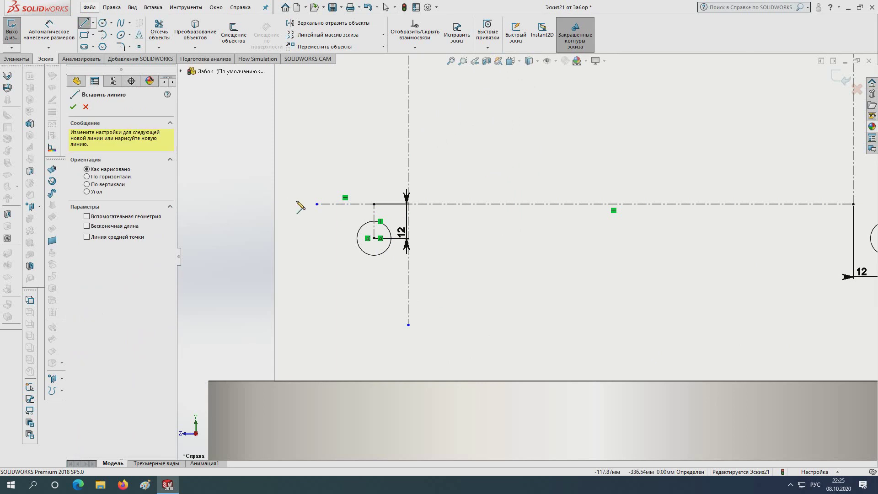
pyautogui.click(317, 205)
pyautogui.scroll(5, 521, 202)
pyautogui.scroll(-4, 686, 297)
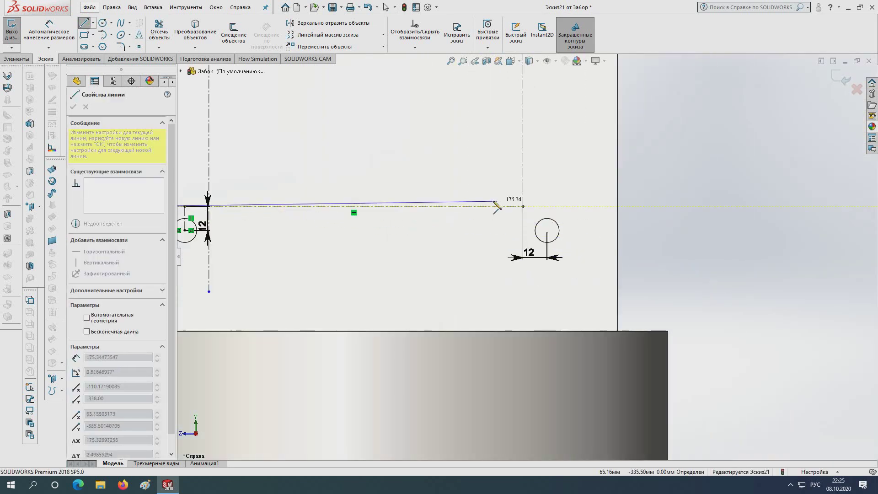
pyautogui.doubleClick(523, 206)
pyautogui.press('Escape')
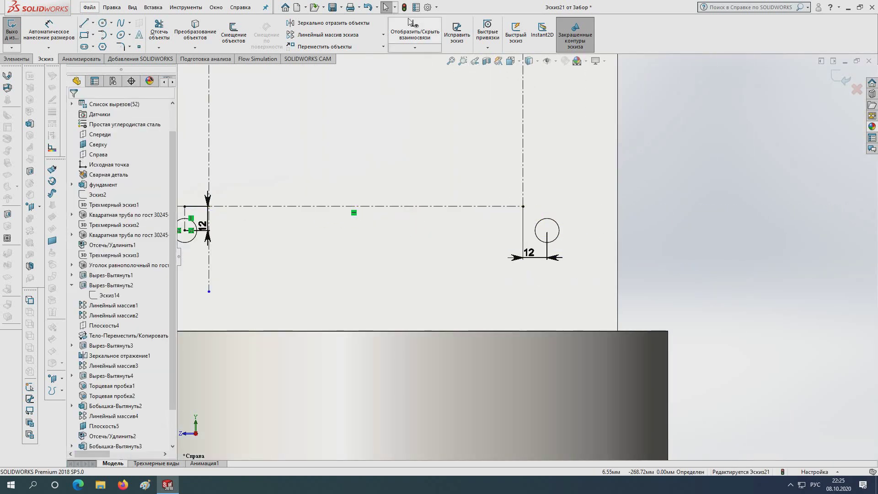
pyautogui.click(406, 9)
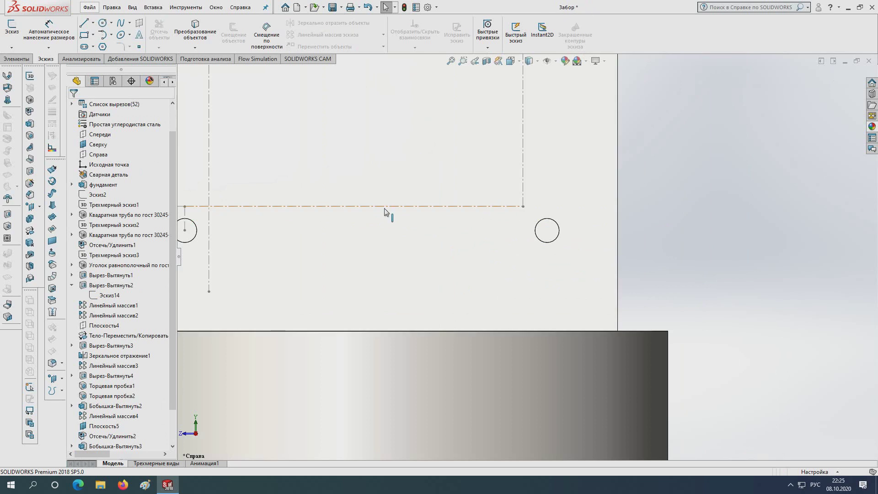
pyautogui.scroll(2, 385, 212)
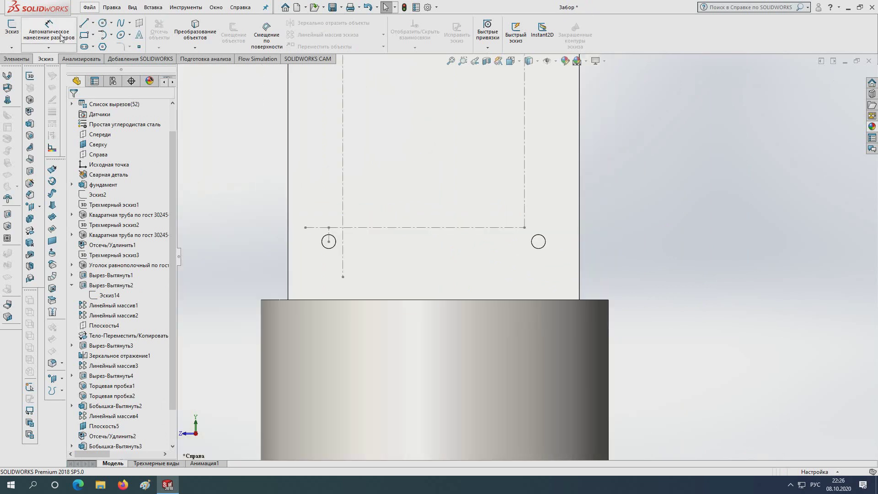
# - Start sketch Эскиз22 on the face and draw the bottom line of the stirrup path
pyautogui.click(14, 32)
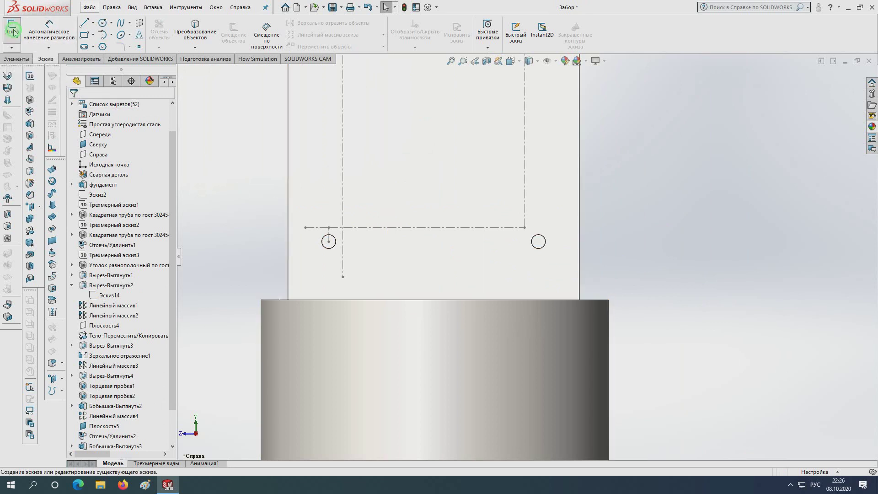
pyautogui.click(337, 177)
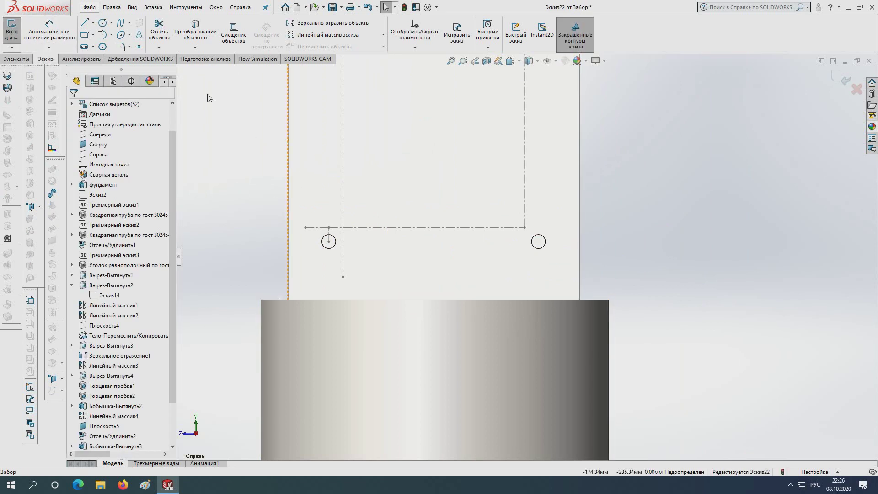
pyautogui.click(83, 23)
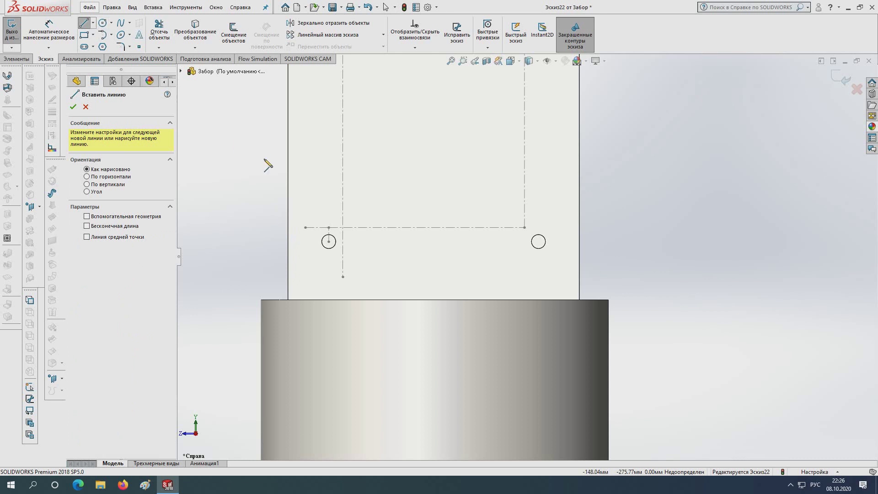
pyautogui.click(306, 228)
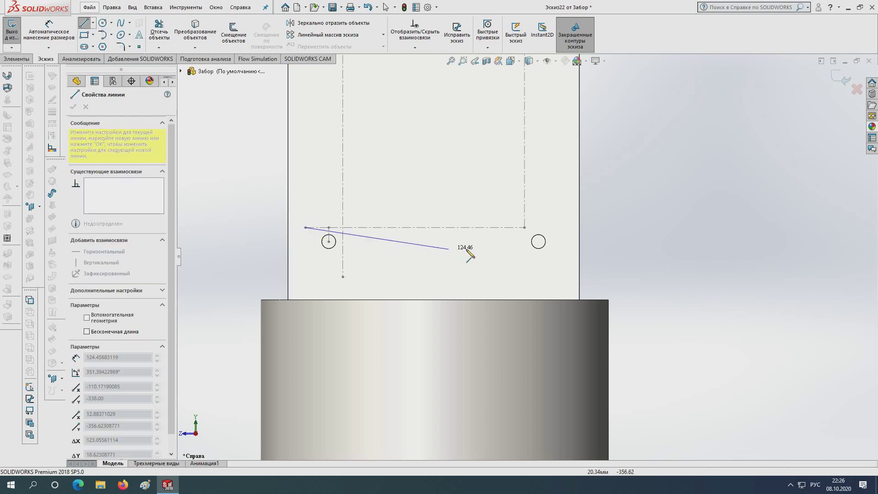
pyautogui.click(524, 227)
pyautogui.scroll(5, 527, 256)
pyautogui.scroll(5, 590, 187)
pyautogui.scroll(-3, 526, 180)
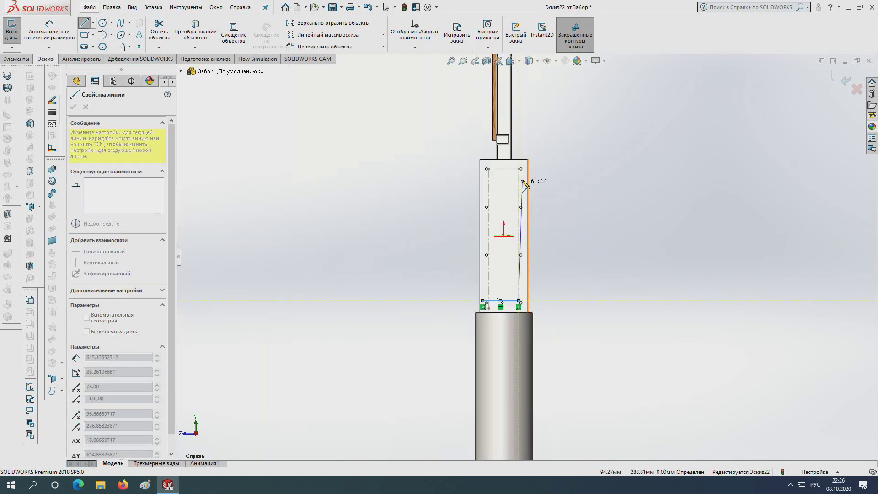
pyautogui.scroll(-4, 522, 183)
pyautogui.scroll(-5, 505, 195)
# - Continue the stirrup path with right, top and left lines, ending below the bottom line
pyautogui.click(503, 195)
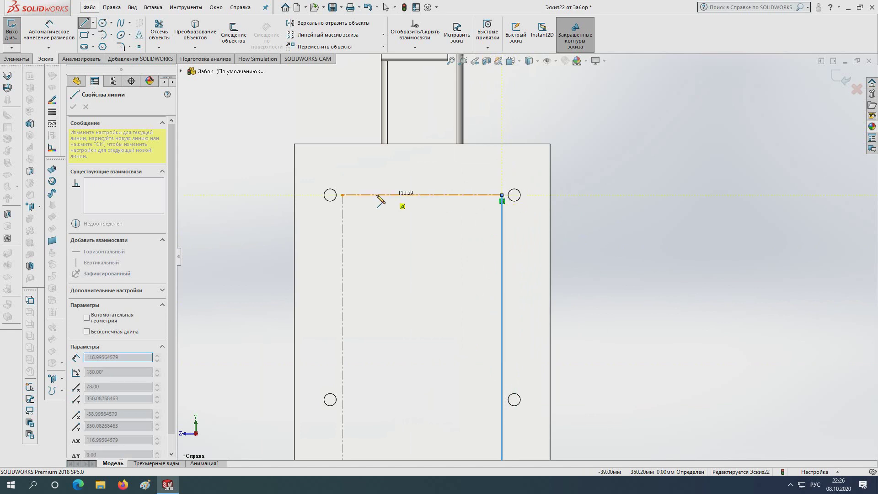
pyautogui.click(343, 195)
pyautogui.scroll(5, 526, 257)
pyautogui.scroll(-2, 526, 352)
pyautogui.scroll(-3, 449, 365)
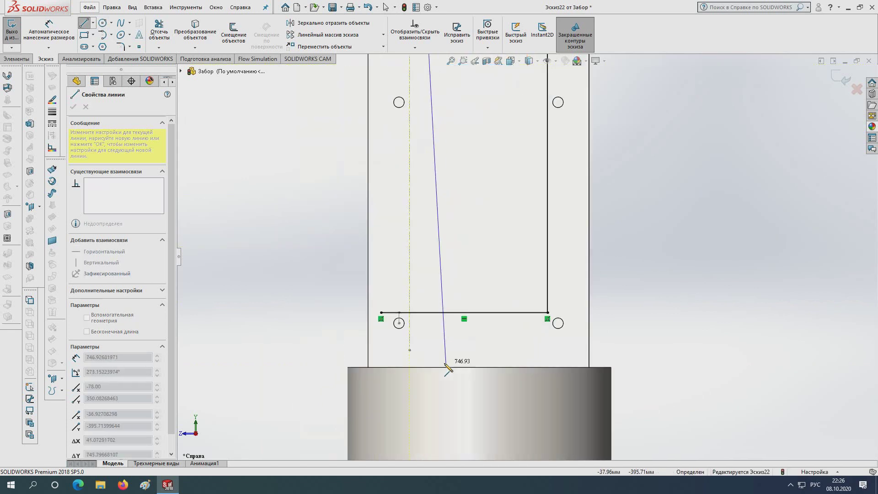
pyautogui.scroll(-3, 373, 353)
pyautogui.scroll(-2, 416, 333)
pyautogui.doubleClick(415, 332)
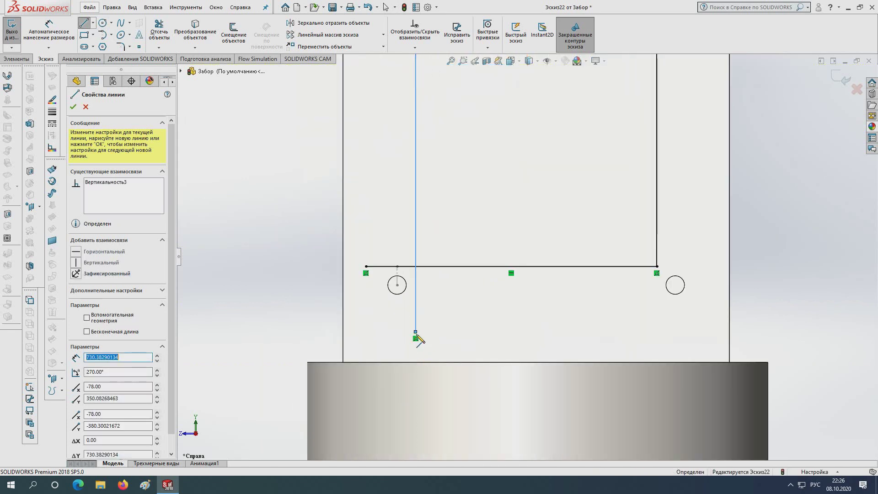
pyautogui.press('Escape')
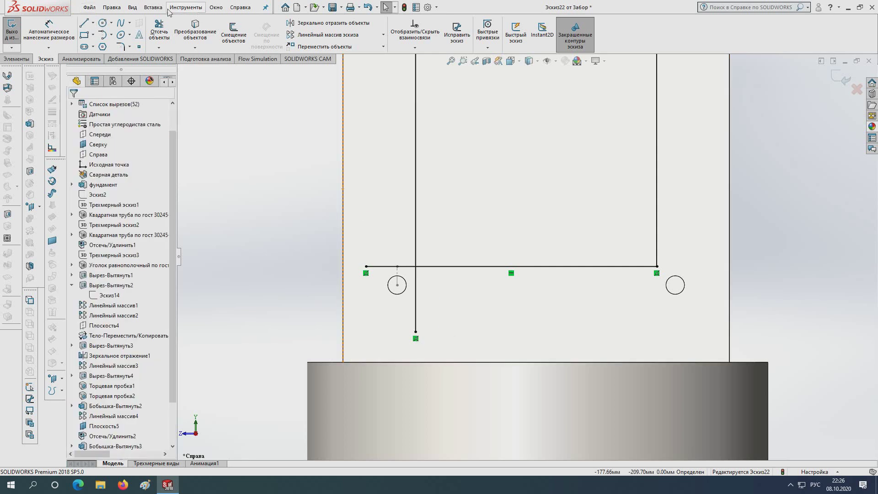
# - Round the bottom-right, top-right and top-left stirrup corners with R25 fillets and inspect the result
pyautogui.click(124, 48)
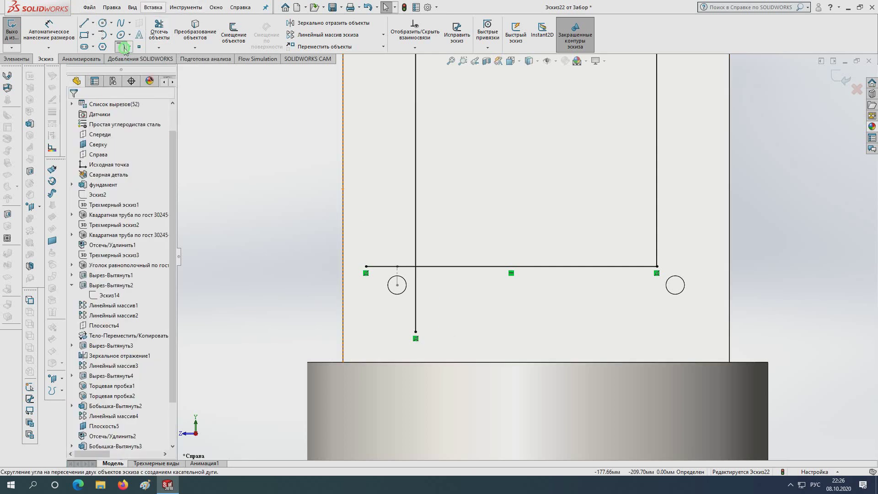
pyautogui.click(658, 267)
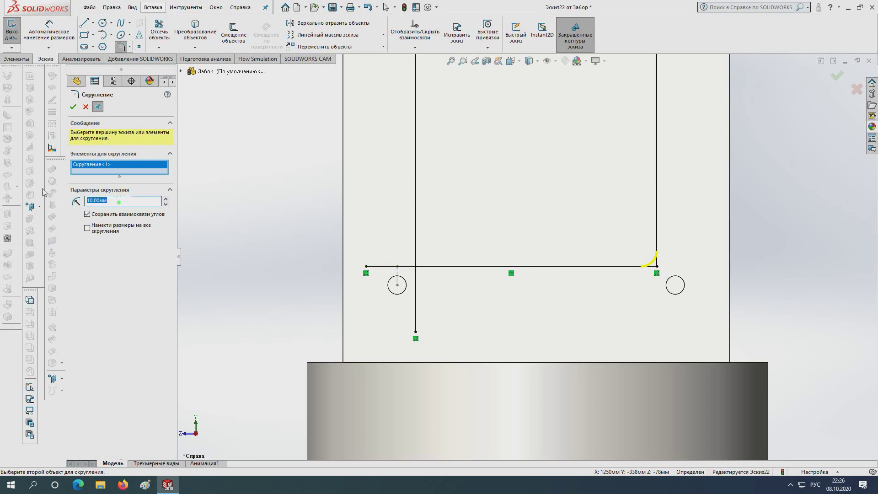
pyautogui.scroll(3, 423, 287)
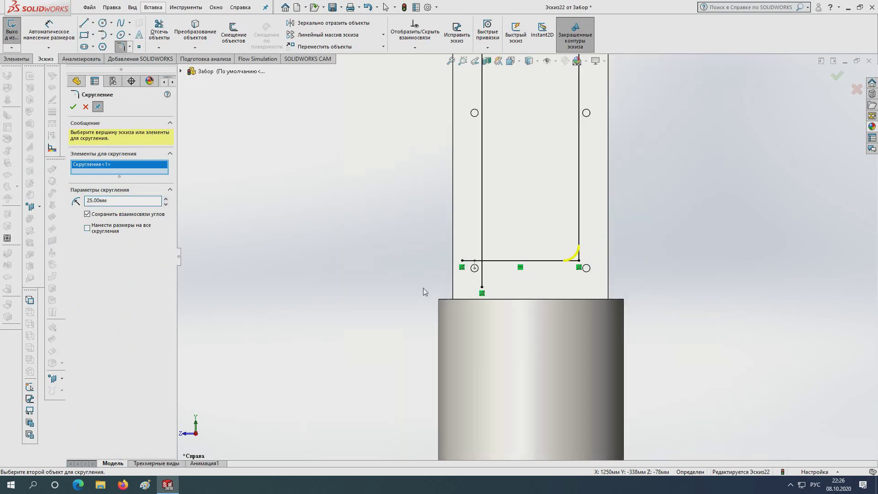
pyautogui.scroll(2, 424, 287)
pyautogui.scroll(-2, 540, 182)
pyautogui.scroll(-2, 540, 182)
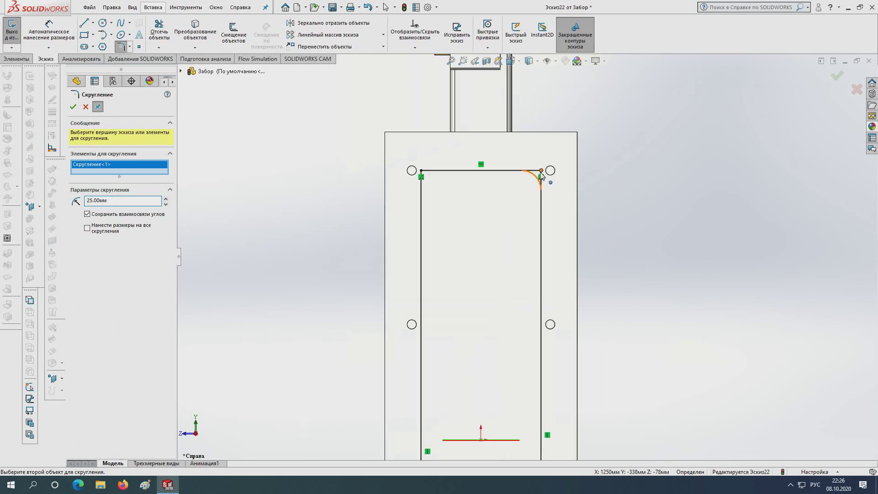
pyautogui.click(541, 176)
pyautogui.click(423, 174)
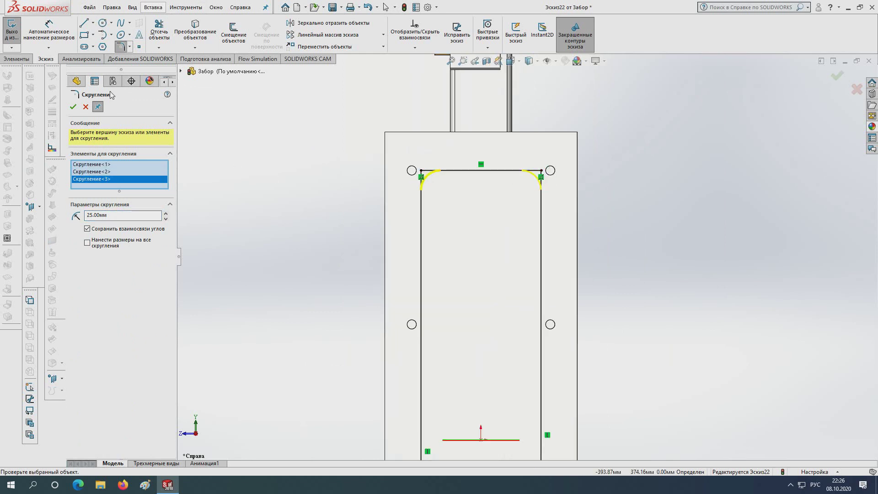
pyautogui.click(73, 106)
pyautogui.scroll(3, 466, 428)
pyautogui.scroll(-1, 466, 428)
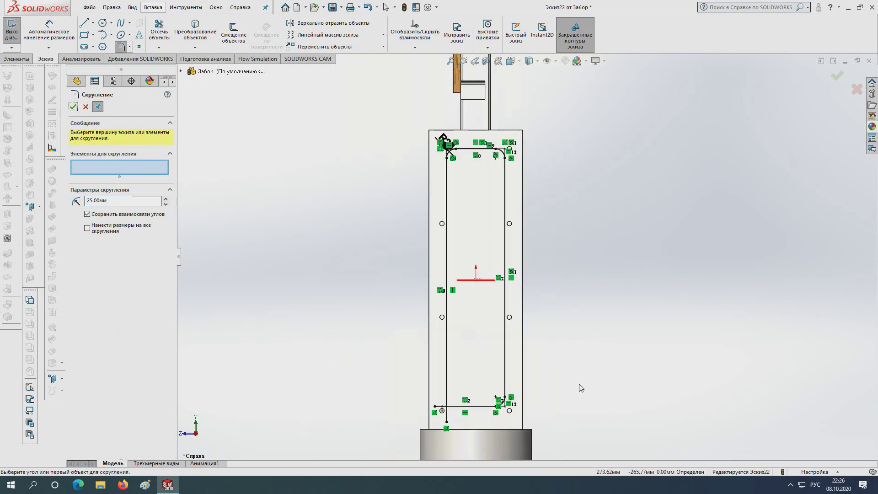
pyautogui.scroll(-2, 466, 428)
pyautogui.scroll(2, 494, 321)
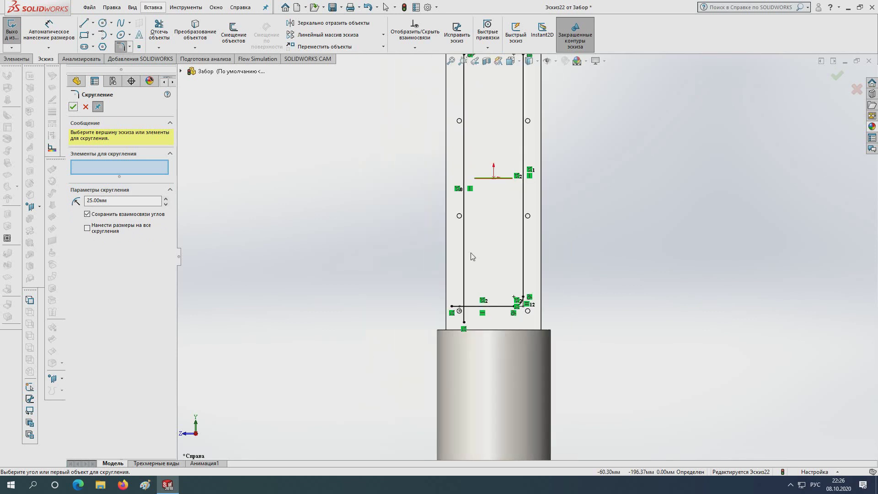
pyautogui.scroll(2, 504, 284)
pyautogui.scroll(-1, 510, 257)
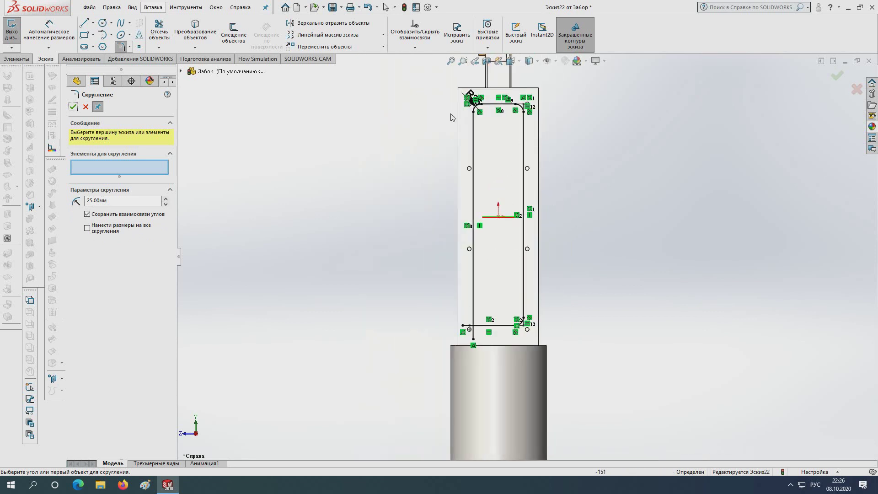
pyautogui.scroll(-3, 559, 170)
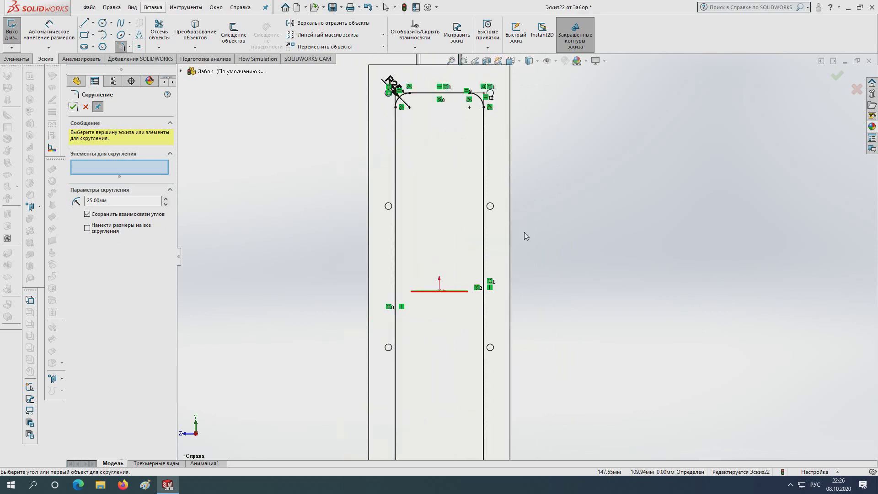
pyautogui.scroll(2, 525, 232)
pyautogui.scroll(-2, 517, 179)
pyautogui.scroll(-1, 484, 181)
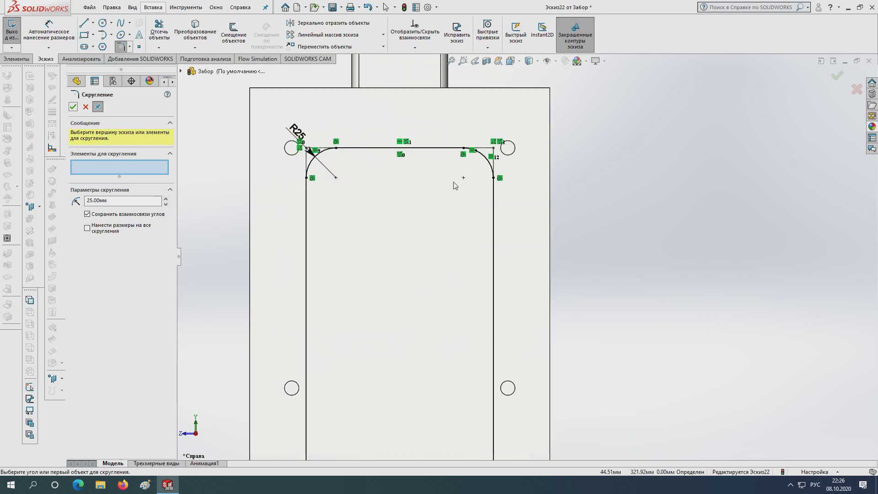
pyautogui.scroll(1, 425, 209)
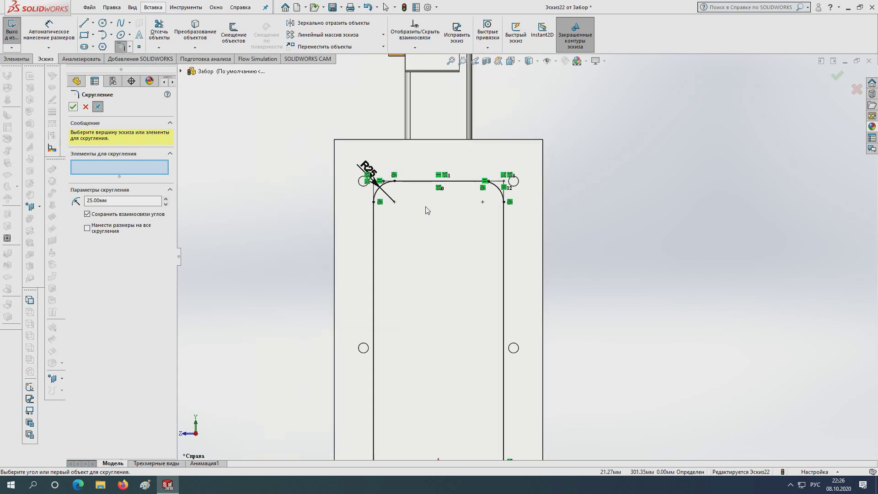
pyautogui.scroll(2, 425, 209)
pyautogui.scroll(2, 422, 261)
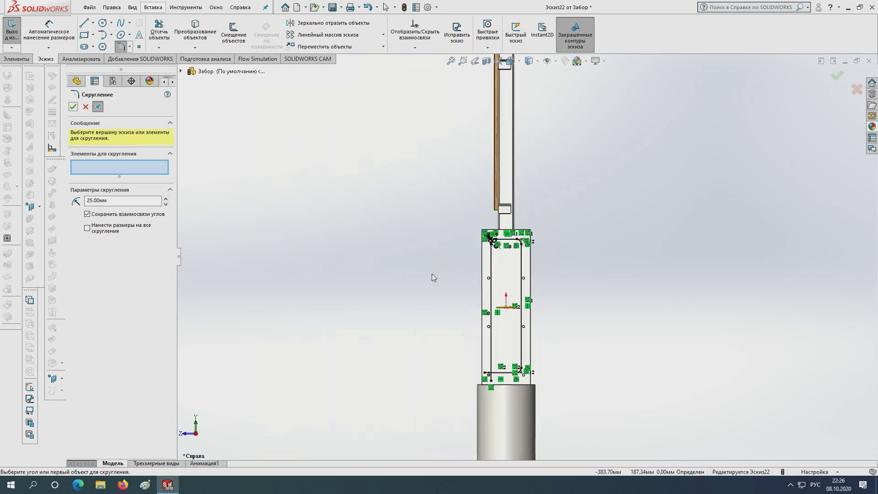
pyautogui.scroll(-1, 438, 295)
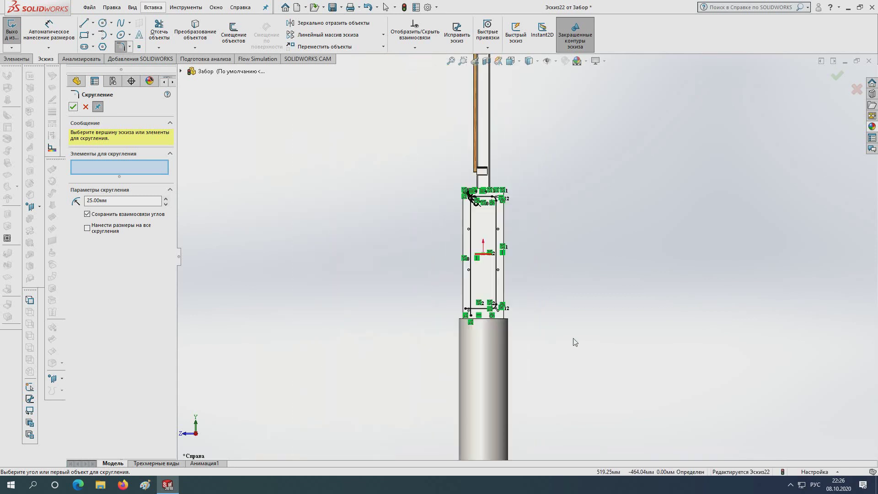
pyautogui.scroll(-1, 511, 278)
pyautogui.scroll(1, 445, 250)
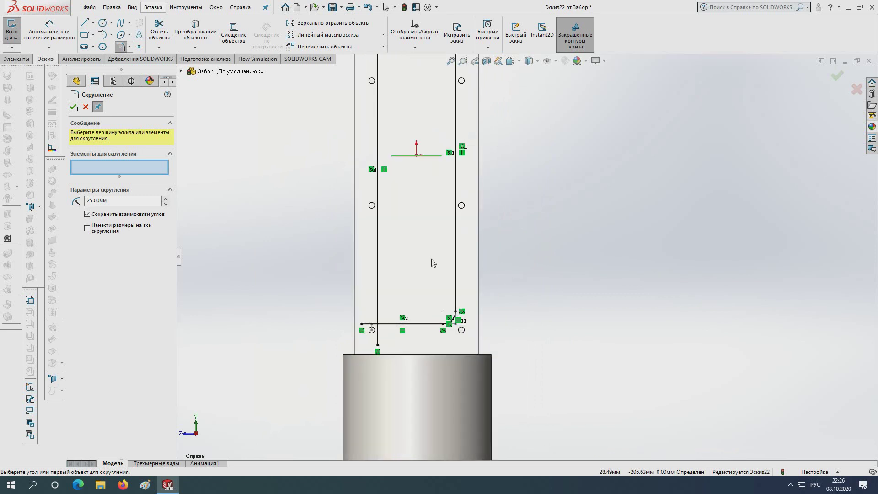
pyautogui.scroll(1, 449, 274)
pyautogui.scroll(1, 447, 278)
pyautogui.scroll(-1, 447, 277)
pyautogui.scroll(2, 475, 256)
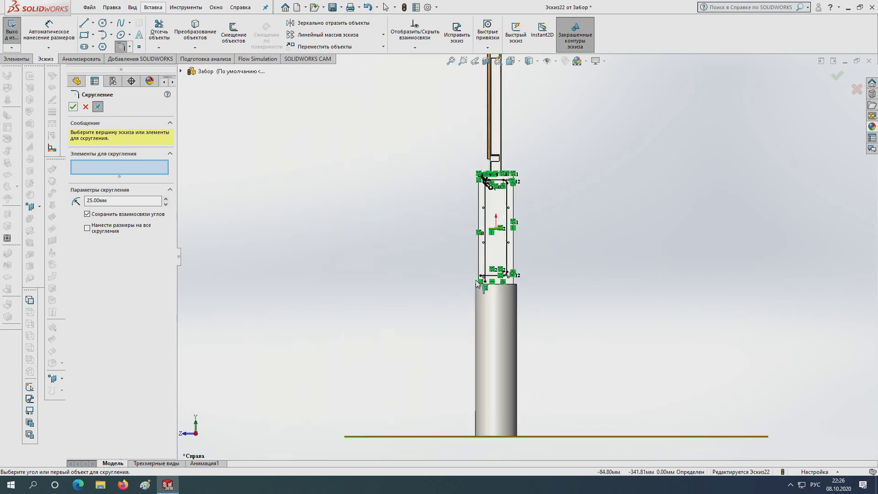
pyautogui.scroll(-2, 509, 235)
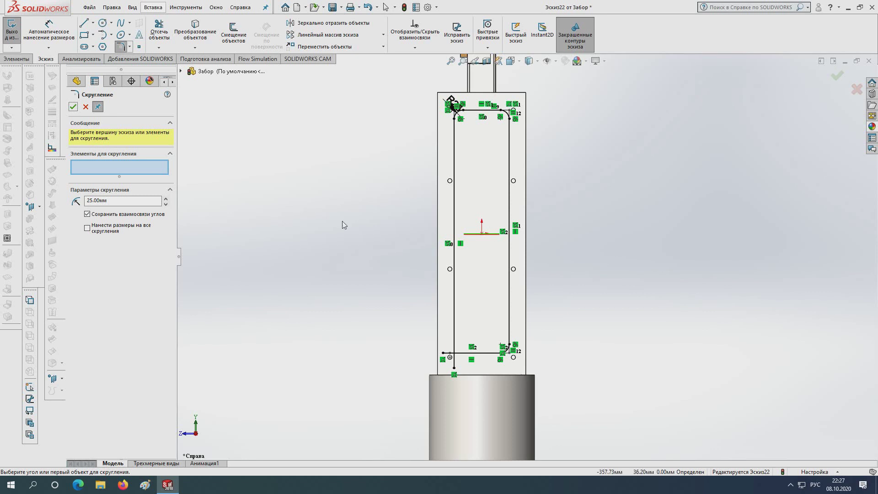
# - Close the Fillet tool and exit the sketch holding the 25 mm rounded-corner rectangle
pyautogui.click(73, 108)
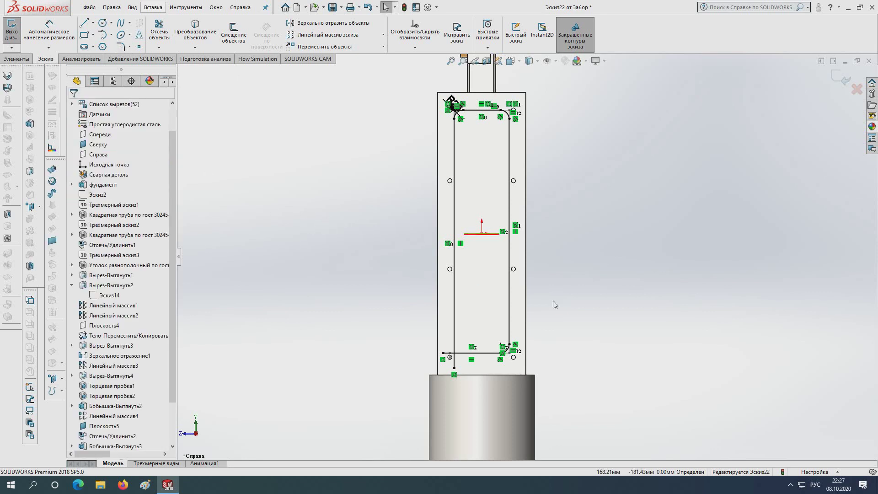
pyautogui.scroll(-1, 634, 306)
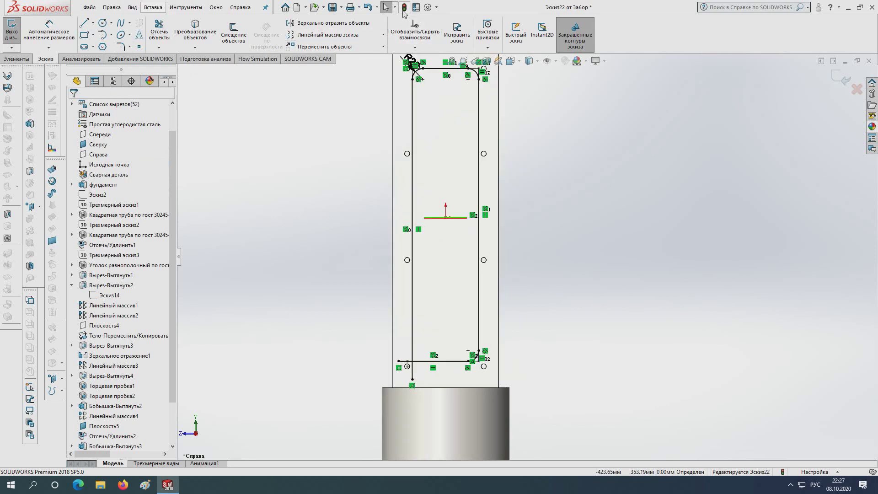
pyautogui.click(403, 8)
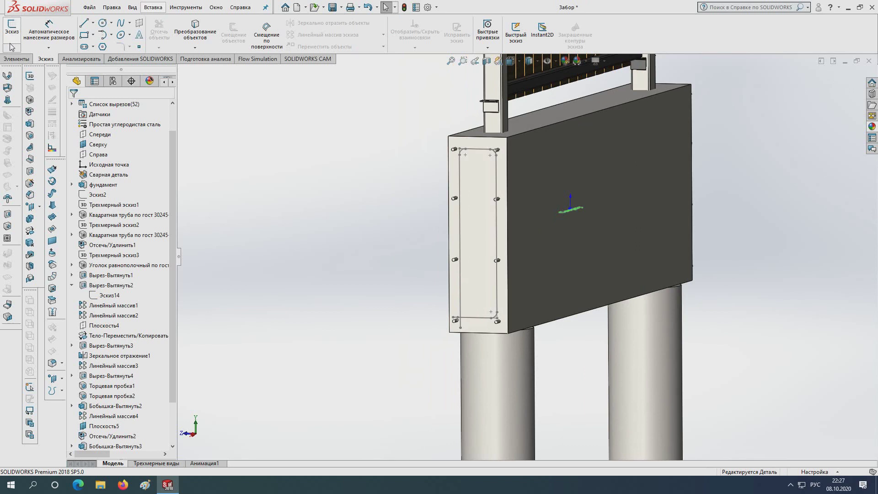
# - Start a Прутки size 14 structural member along the bottom-right corner arc
pyautogui.scroll(-2, 409, 319)
pyautogui.scroll(-2, 375, 302)
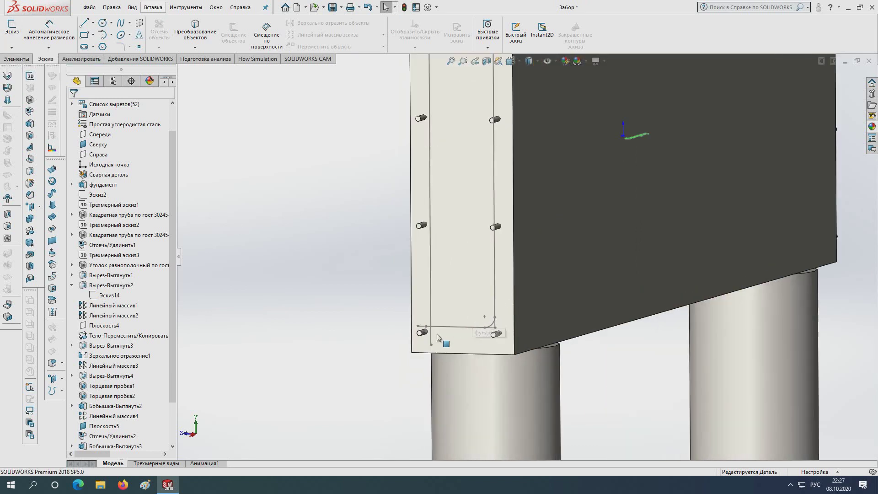
pyautogui.click(31, 102)
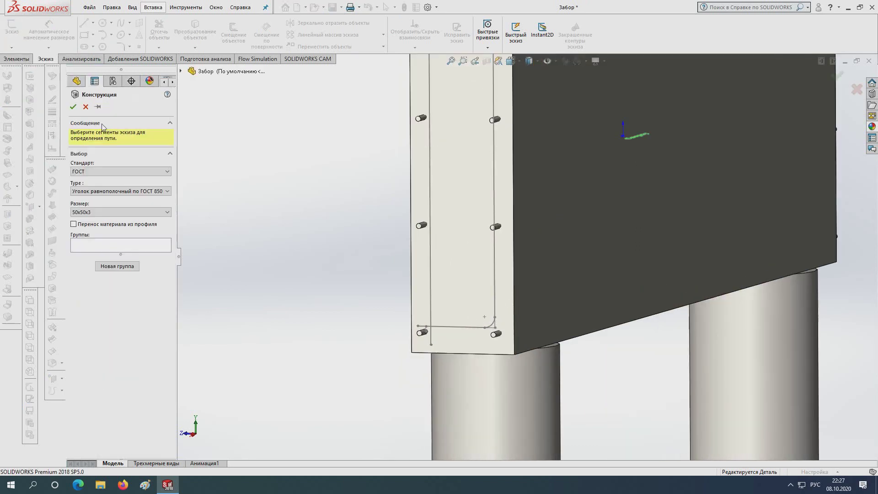
pyautogui.click(116, 191)
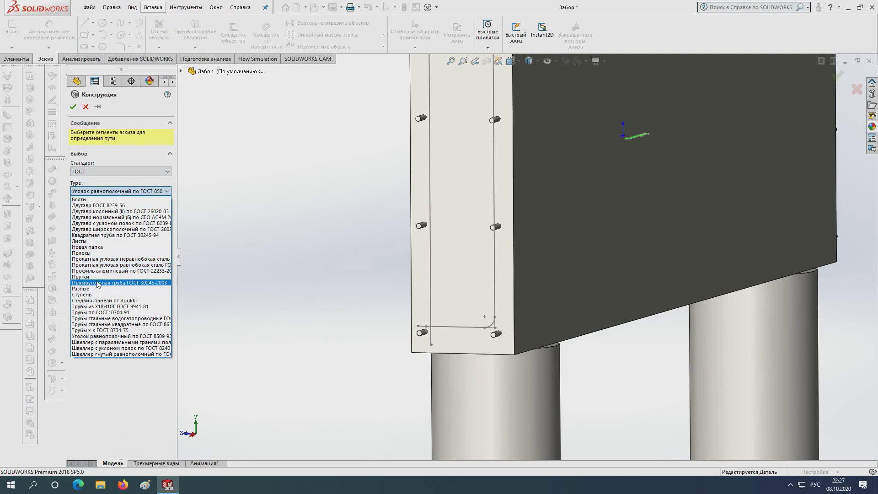
pyautogui.click(98, 277)
pyautogui.click(101, 212)
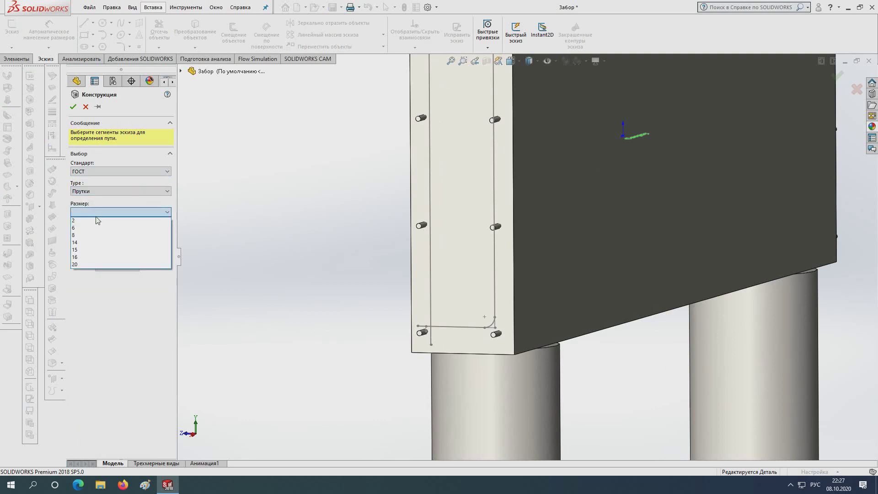
pyautogui.click(80, 243)
pyautogui.scroll(-5, 460, 343)
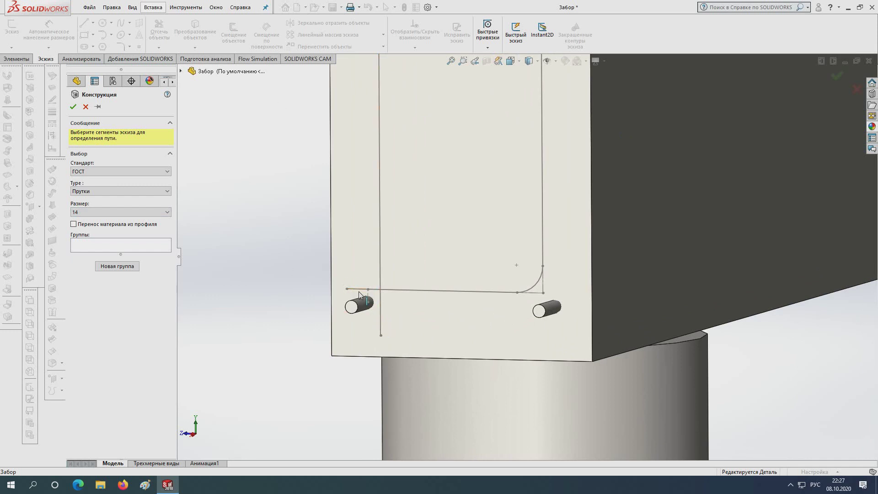
pyautogui.click(531, 291)
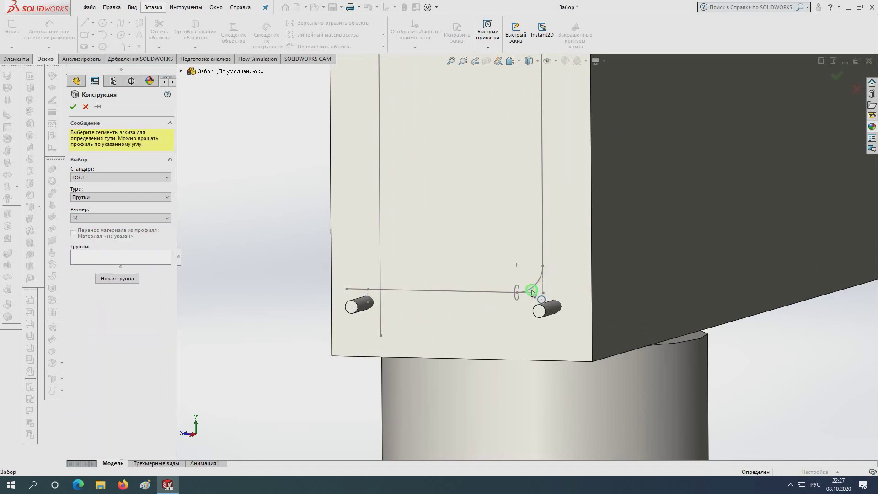
# - Cancel the unfinished structural member and check the options for sketch Эскиз21
pyautogui.click(86, 107)
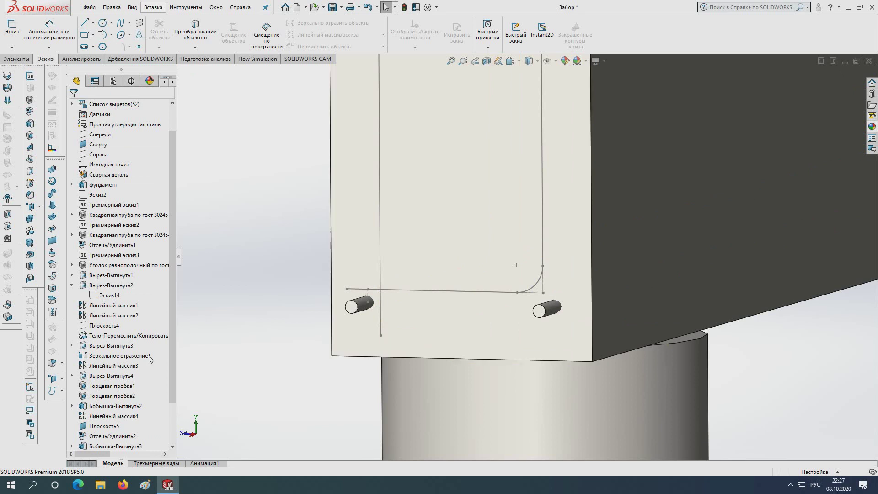
pyautogui.scroll(-2, 137, 366)
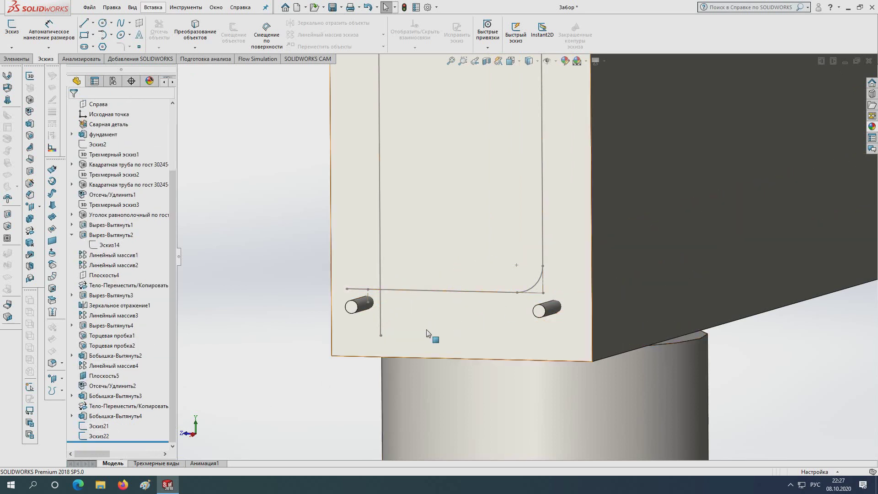
pyautogui.rightClick(96, 427)
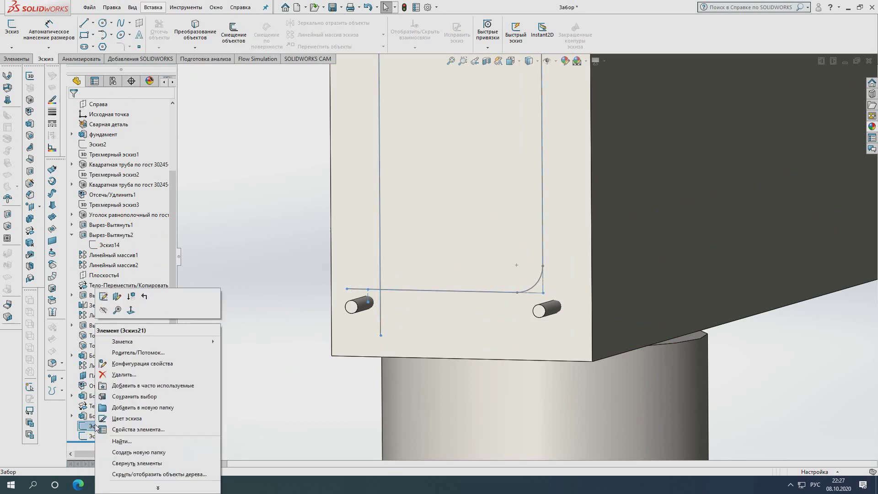
pyautogui.click(281, 274)
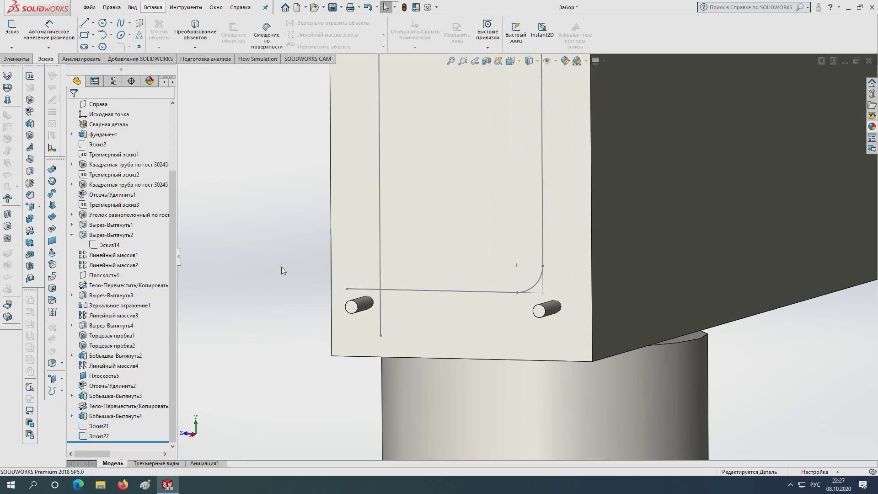
# - In a new structural member, pick the bottom, right, top lines and corner arcs as Group1
pyautogui.click(30, 101)
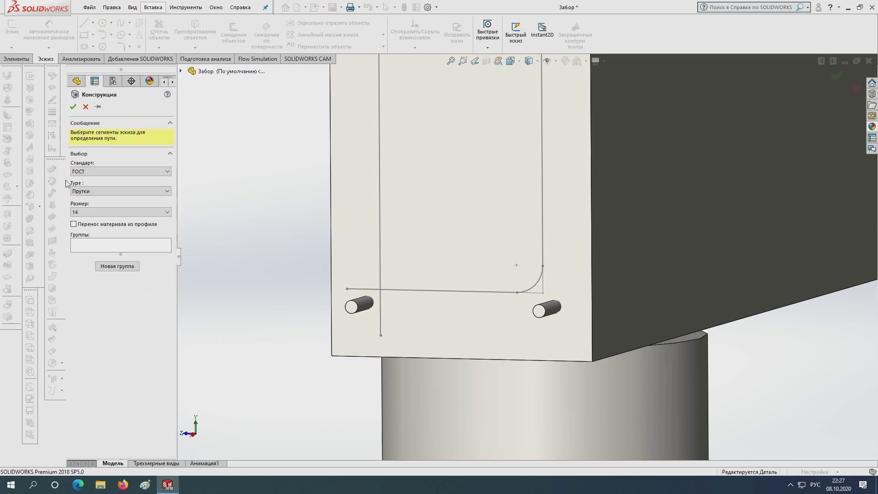
pyautogui.click(364, 290)
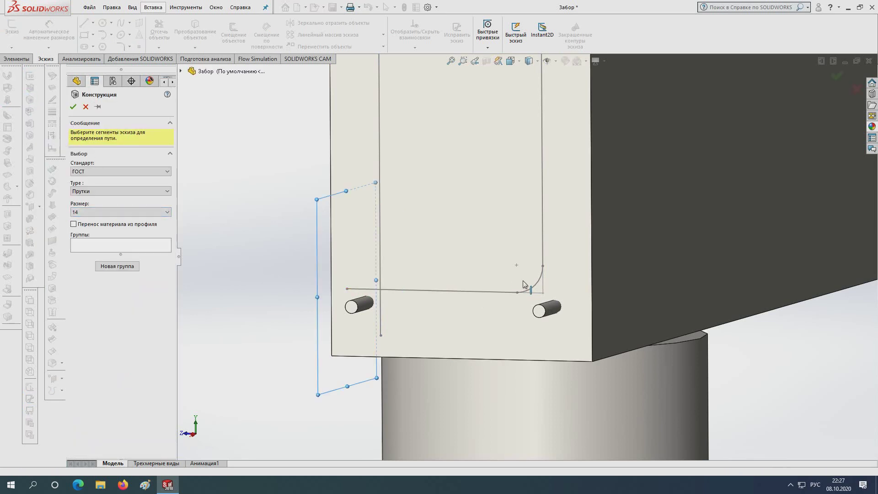
pyautogui.click(543, 270)
pyautogui.click(545, 260)
pyautogui.scroll(3, 544, 260)
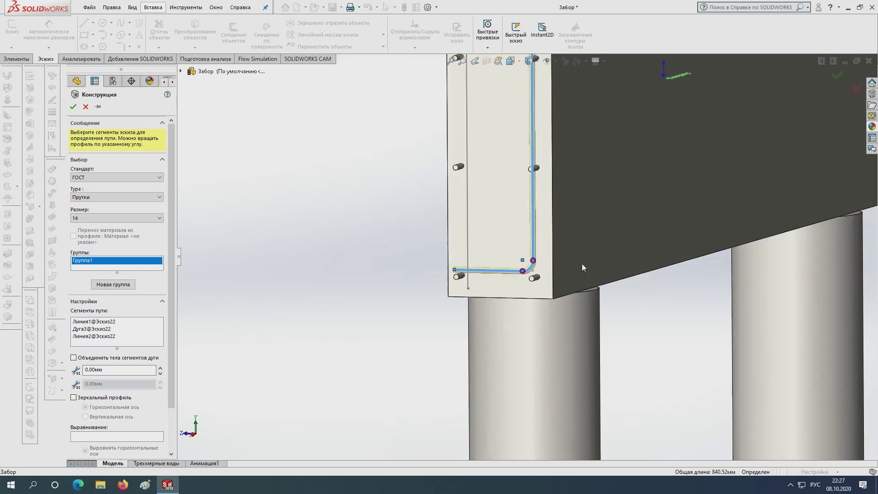
pyautogui.scroll(3, 545, 260)
pyautogui.scroll(-3, 543, 257)
pyautogui.scroll(-2, 543, 256)
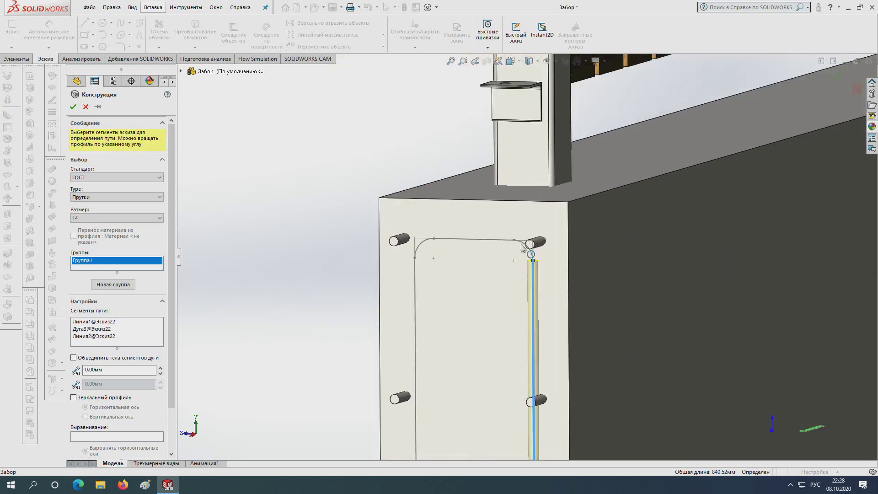
pyautogui.click(526, 247)
pyautogui.click(471, 239)
pyautogui.click(423, 244)
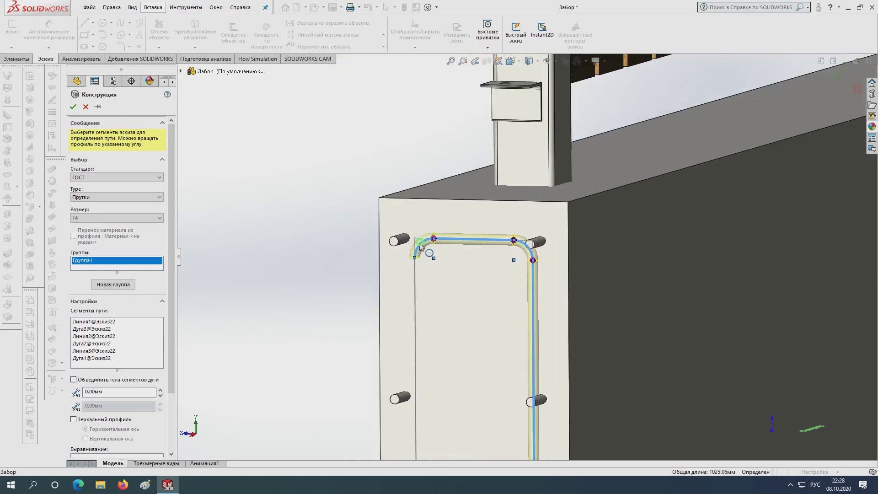
pyautogui.scroll(3, 421, 290)
pyautogui.scroll(-4, 487, 276)
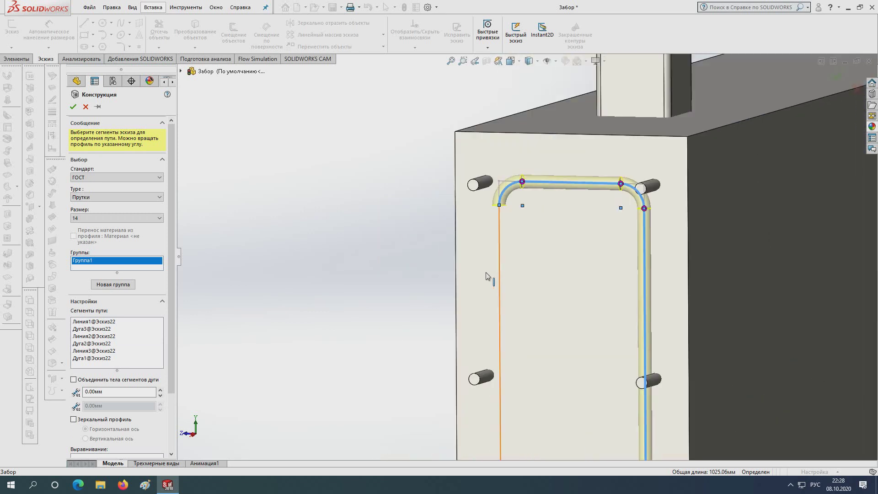
pyautogui.scroll(3, 539, 334)
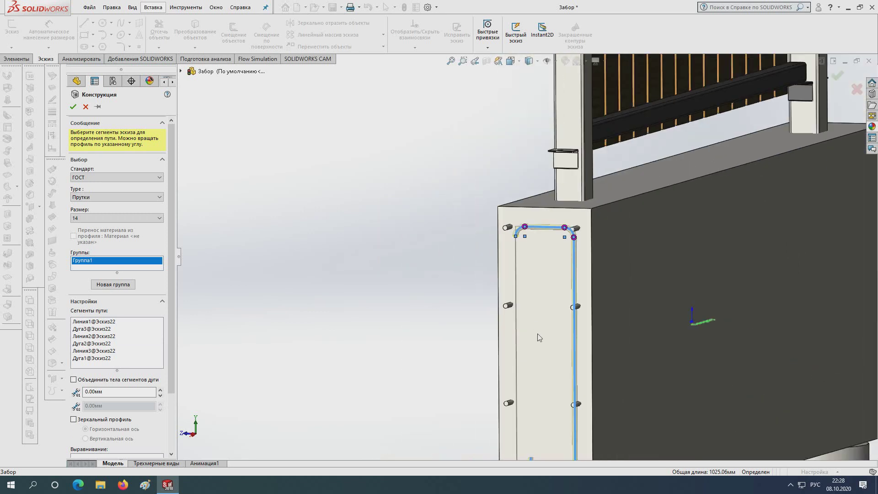
pyautogui.scroll(-2, 526, 383)
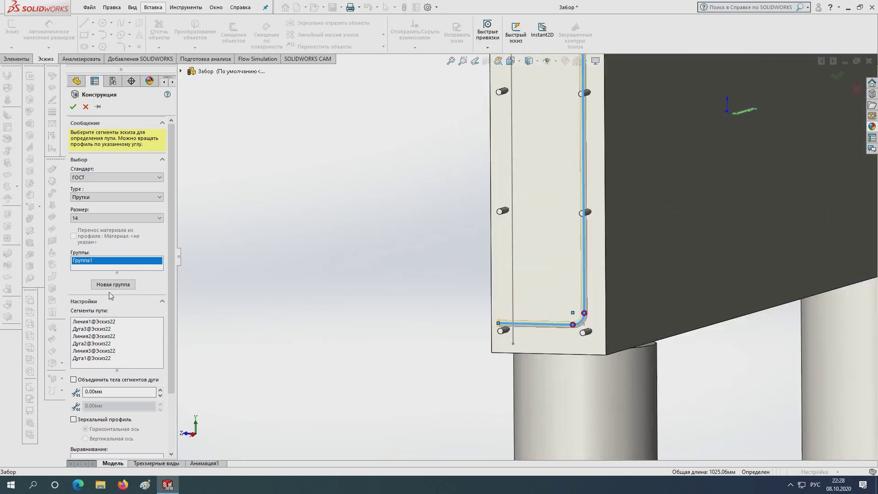
# - Add the left vertical line as Group2 and confirm the Прутки 14(1) member
pyautogui.click(97, 285)
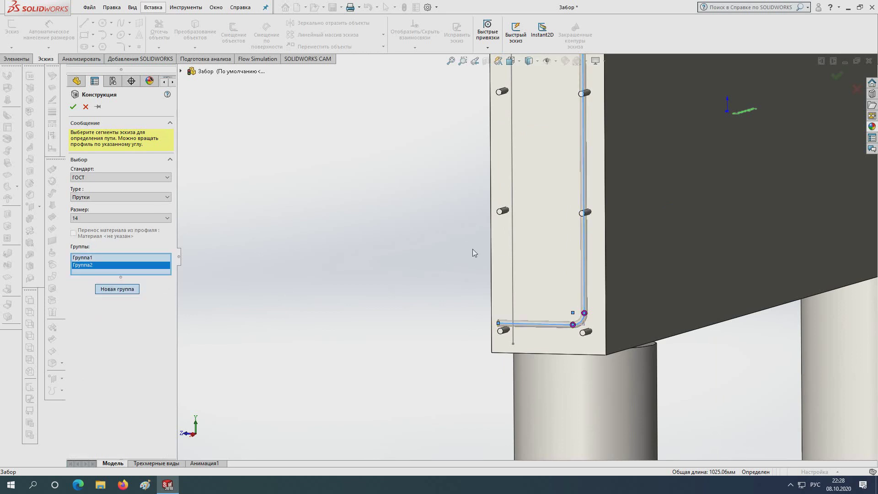
pyautogui.click(515, 270)
pyautogui.scroll(3, 514, 270)
pyautogui.scroll(1, 519, 210)
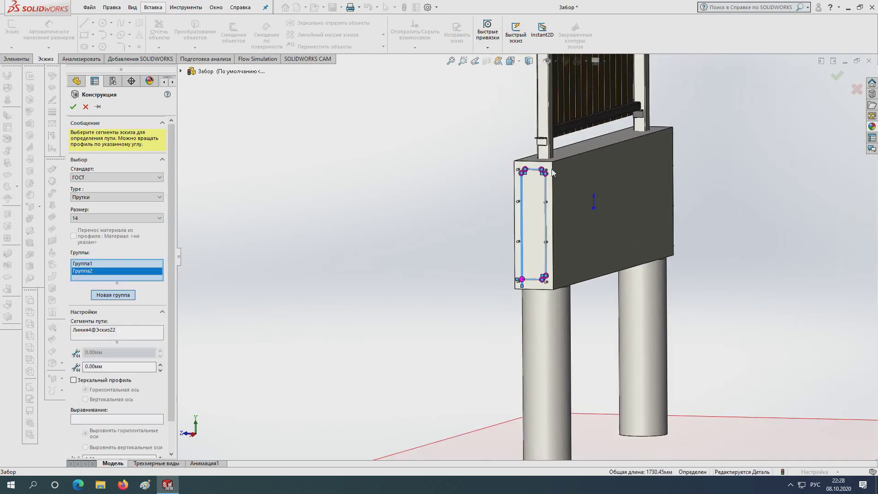
pyautogui.scroll(-2, 519, 210)
pyautogui.scroll(-3, 520, 210)
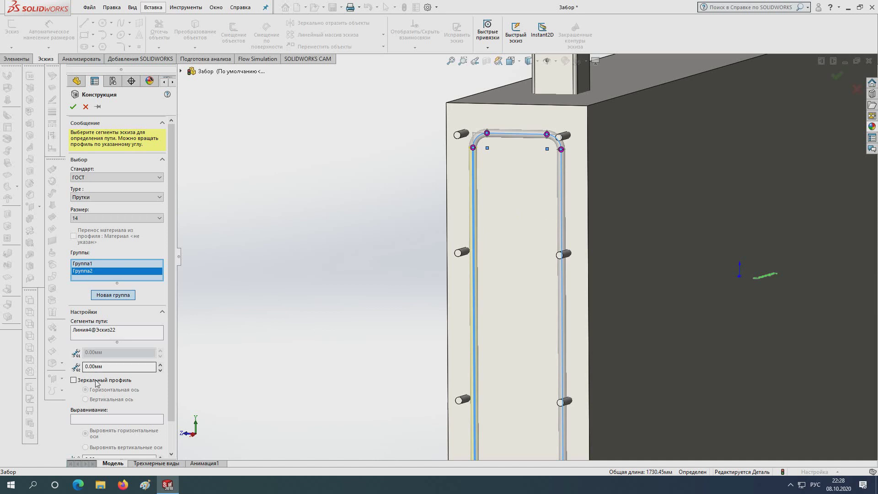
pyautogui.scroll(-3, 114, 326)
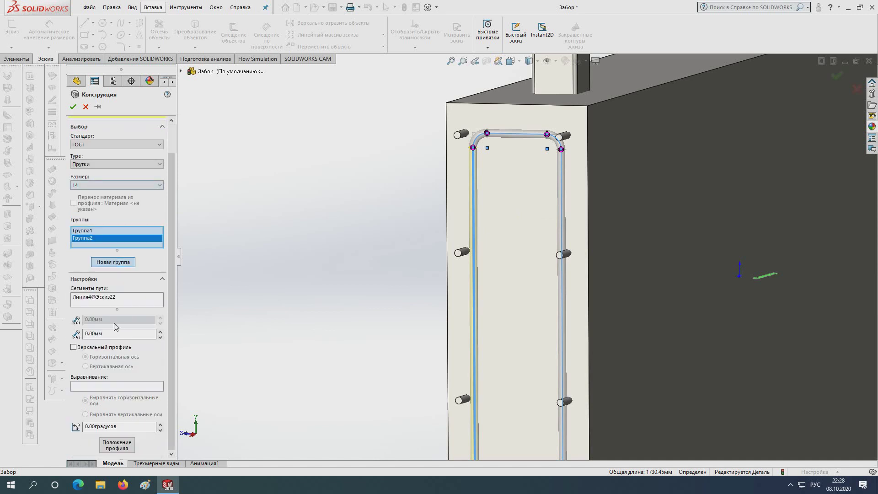
pyautogui.click(74, 108)
# - Fit and orbit the view to inspect the new round-bar loop
pyautogui.press('f')
pyautogui.moveTo(479, 292)
pyautogui.mouseDown(button='middle')
pyautogui.moveTo(476, 346)
pyautogui.moveTo(448, 208)
pyautogui.moveTo(420, 291)
pyautogui.moveTo(571, 197)
pyautogui.moveTo(516, 211)
pyautogui.moveTo(523, 236)
pyautogui.mouseUp(button='middle')
pyautogui.scroll(-5, 475, 346)
pyautogui.scroll(-5, 448, 208)
pyautogui.scroll(2, 448, 208)
pyautogui.scroll(3, 420, 291)
pyautogui.scroll(3, 572, 197)
pyautogui.scroll(-3, 516, 210)
pyautogui.scroll(-2, 519, 293)
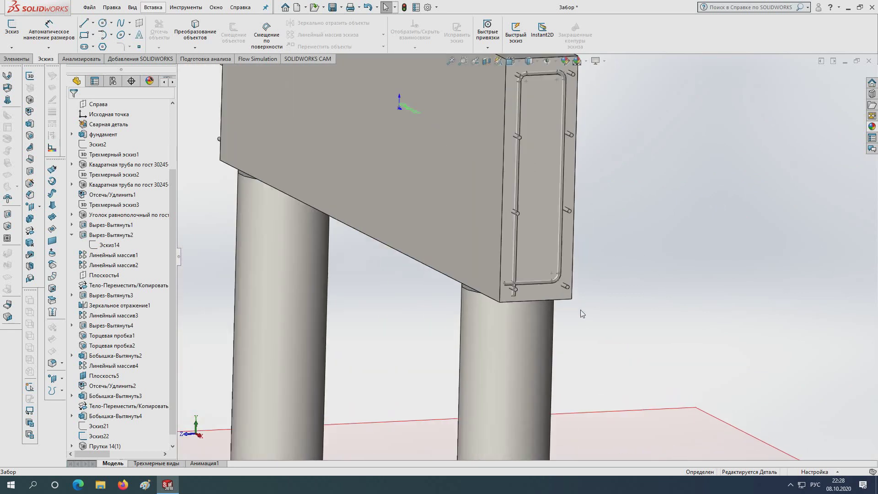
pyautogui.scroll(-2, 518, 294)
pyautogui.scroll(-1, 100, 423)
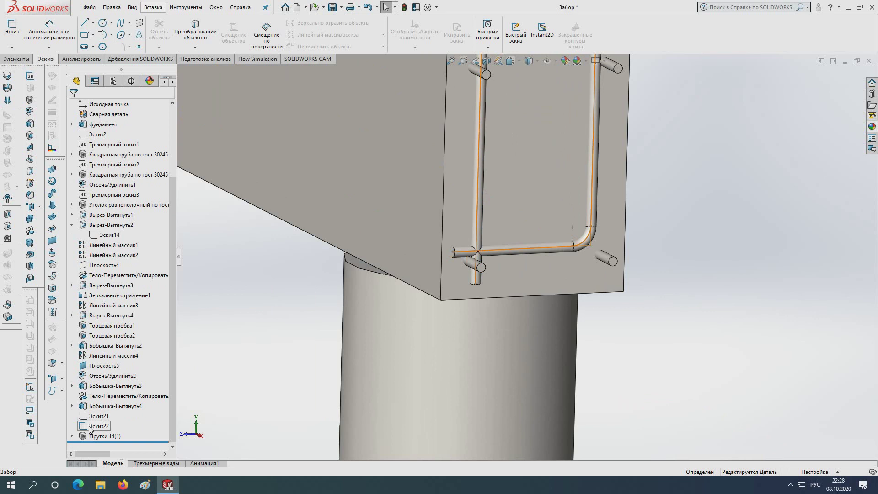
# - Expand Прутки 14(1) in the feature tree and edit its Sketch1
pyautogui.click(90, 429)
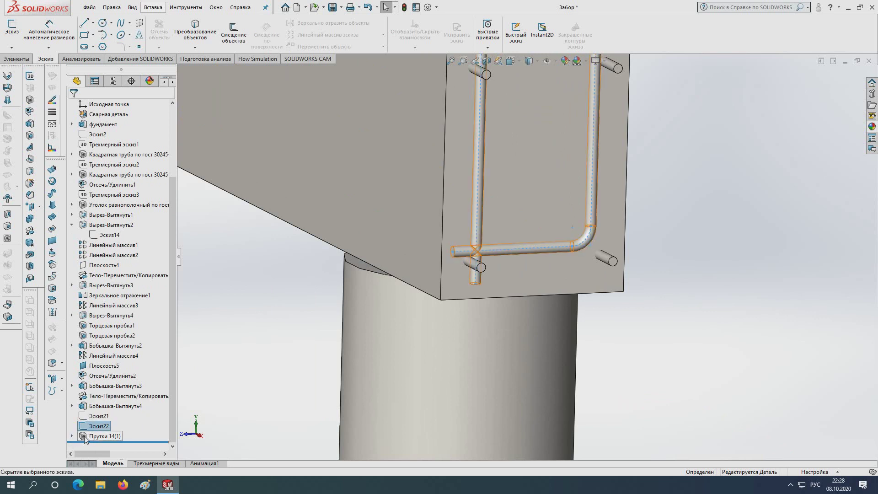
pyautogui.click(101, 437)
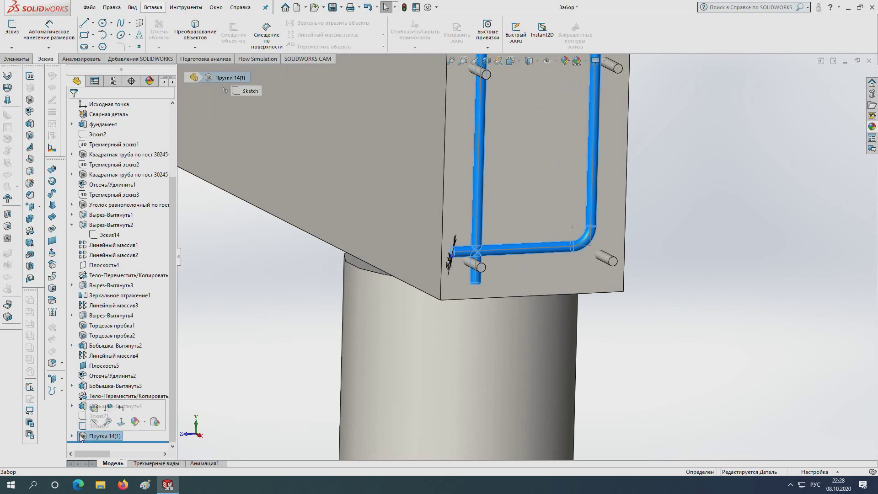
pyautogui.click(72, 436)
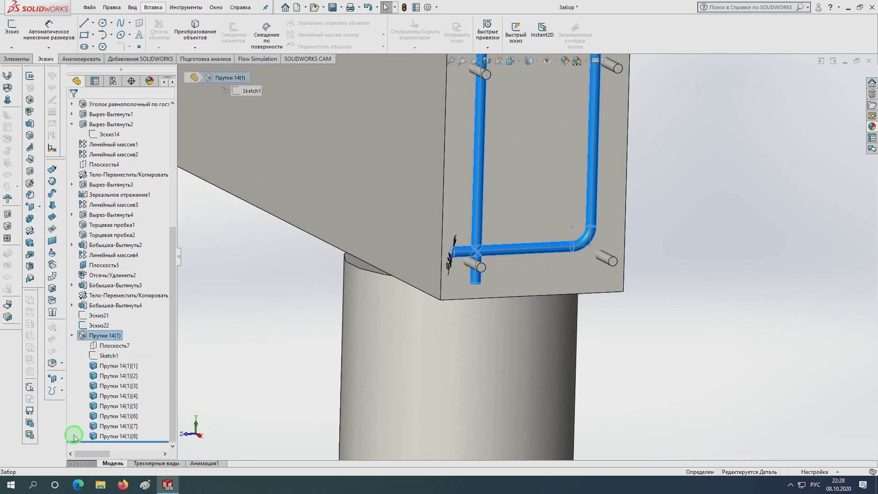
pyautogui.click(100, 359)
pyautogui.click(105, 339)
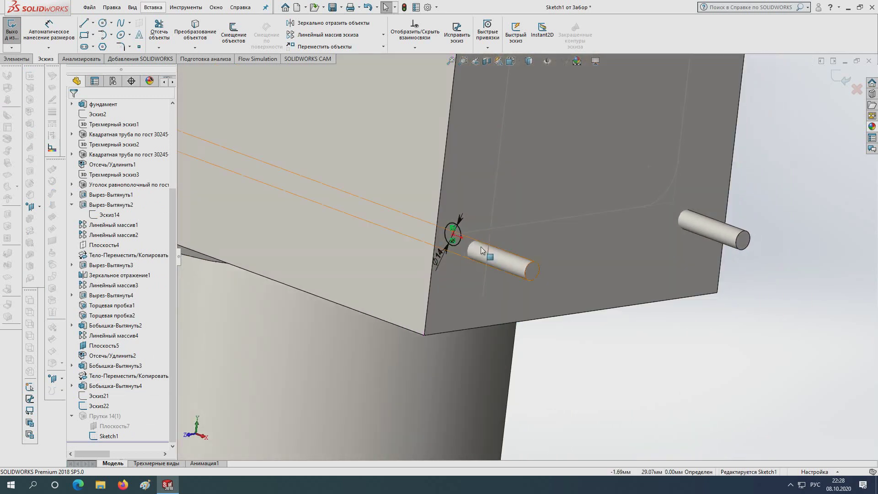
# - Change the rod profile circle diameter from 14 to 12 mm and exit the sketch
pyautogui.rightClick(106, 435)
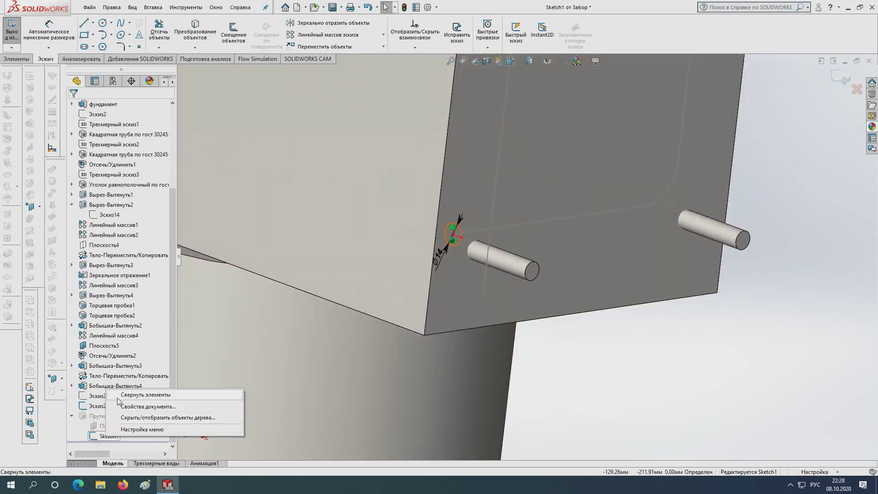
pyautogui.click(725, 347)
pyautogui.scroll(-5, 464, 287)
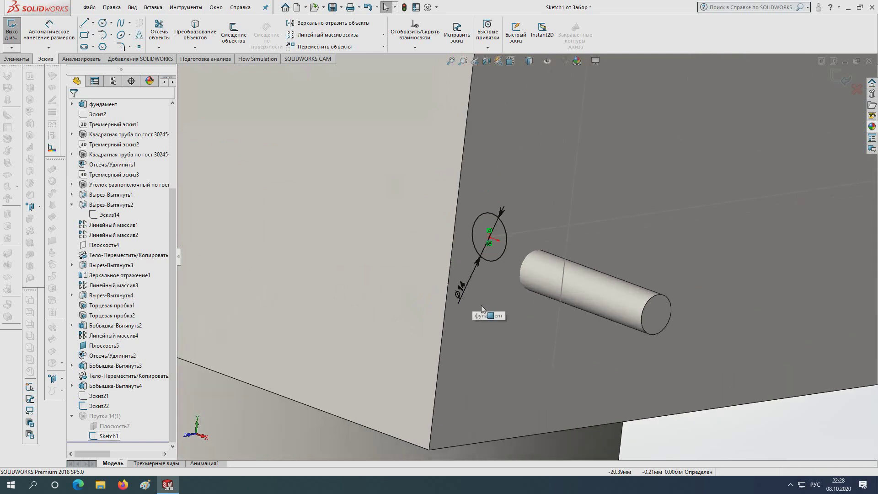
pyautogui.doubleClick(461, 281)
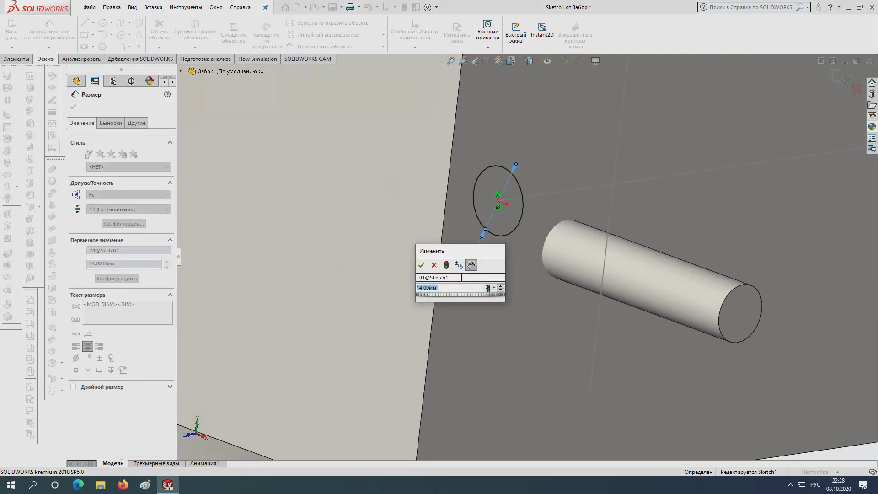
pyautogui.write('12')
pyautogui.press('Return')
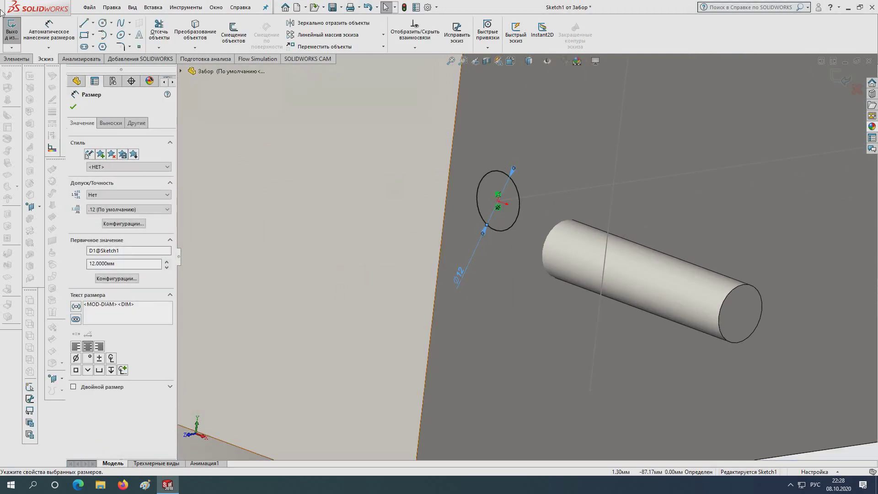
pyautogui.click(21, 32)
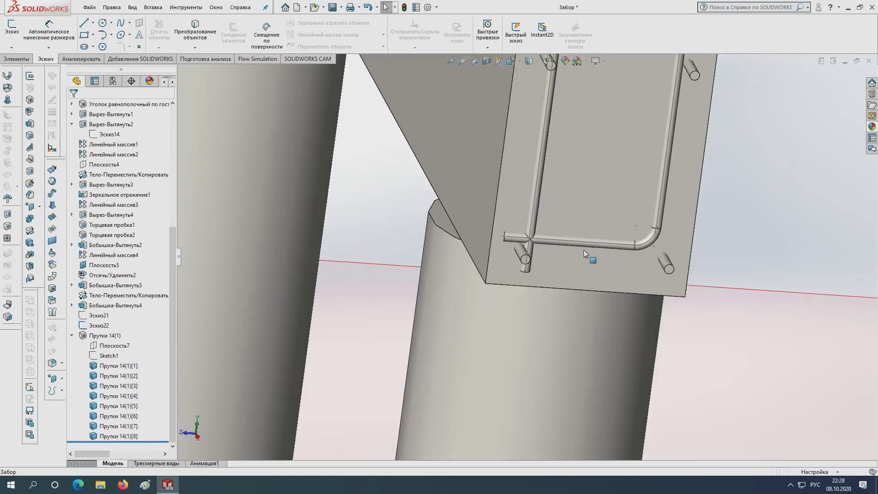
# - Orbit and zoom to view the whole foundation with its 12 mm rods, clearing the selection
pyautogui.moveTo(576, 270); pyautogui.dragTo(503, 279, button='middle')
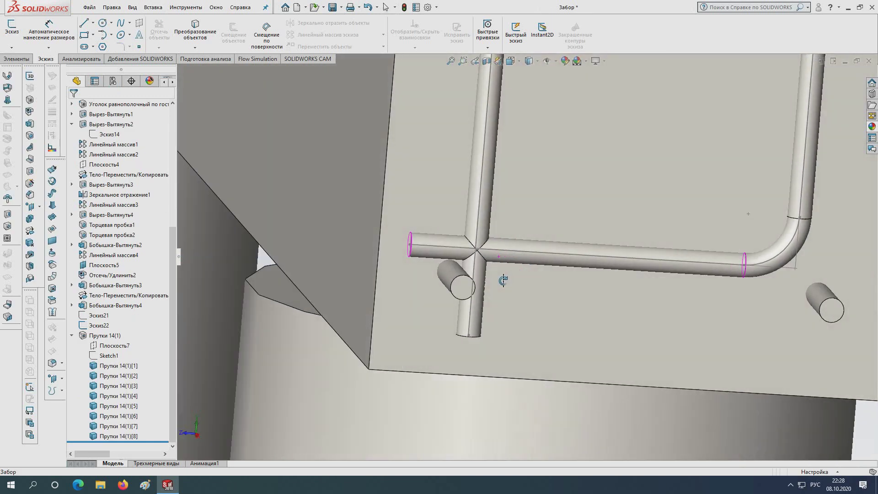
pyautogui.scroll(10, 503, 280)
pyautogui.scroll(5, 503, 280)
pyautogui.moveTo(558, 292)
pyautogui.mouseDown(button='middle')
pyautogui.moveTo(498, 215)
pyautogui.moveTo(526, 212)
pyautogui.mouseUp(button='middle')
pyautogui.scroll(-3, 526, 211)
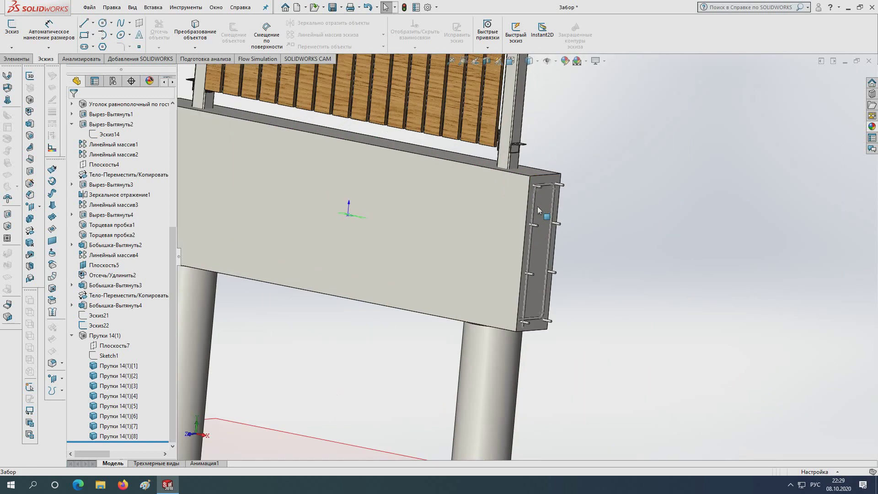
pyautogui.scroll(-2, 526, 211)
pyautogui.press('Escape')
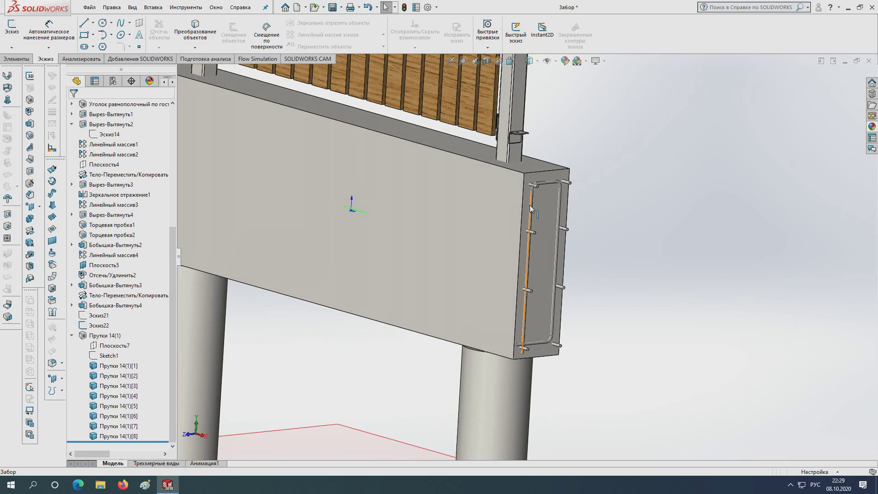
# - In Move/Copy Bodies, select all eight Прутки 14(1) rod bodies
pyautogui.click(30, 234)
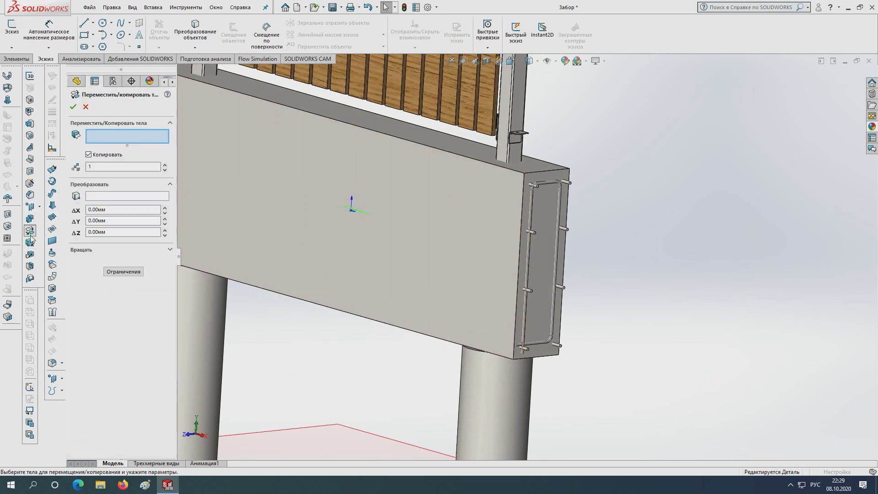
pyautogui.scroll(-5, 631, 220)
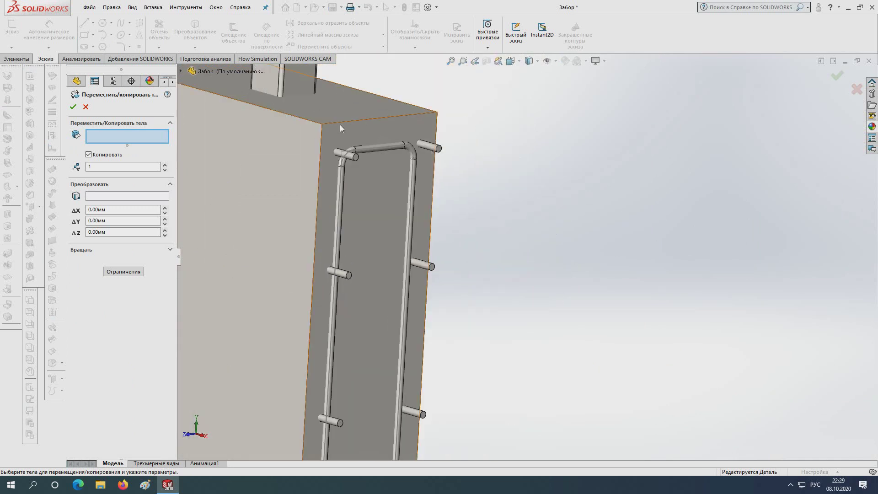
pyautogui.click(349, 192)
pyautogui.scroll(-5, 462, 185)
pyautogui.click(464, 182)
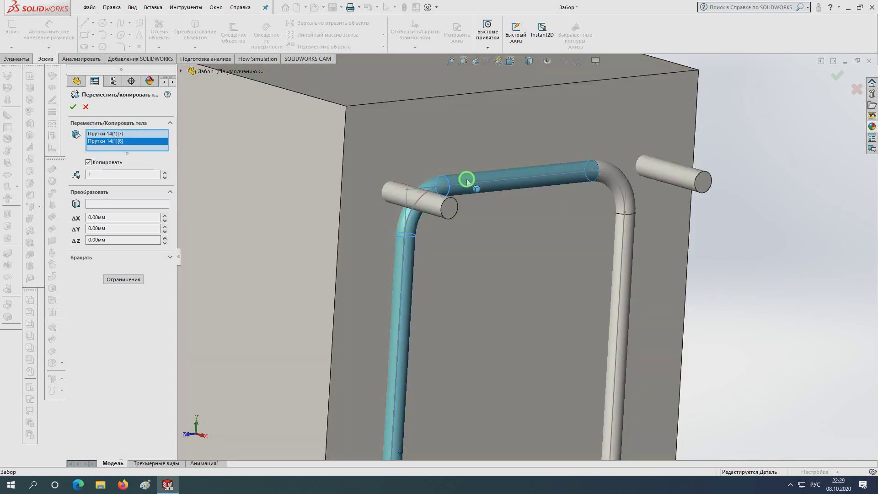
pyautogui.click(602, 183)
pyautogui.click(613, 238)
pyautogui.scroll(5, 609, 252)
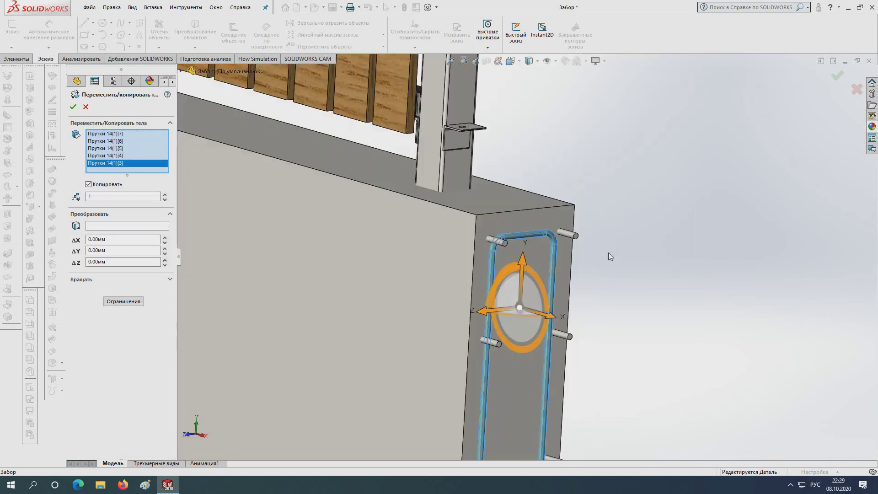
pyautogui.moveTo(608, 252); pyautogui.dragTo(530, 371, button='middle')
pyautogui.scroll(-5, 529, 371)
pyautogui.scroll(-3, 504, 347)
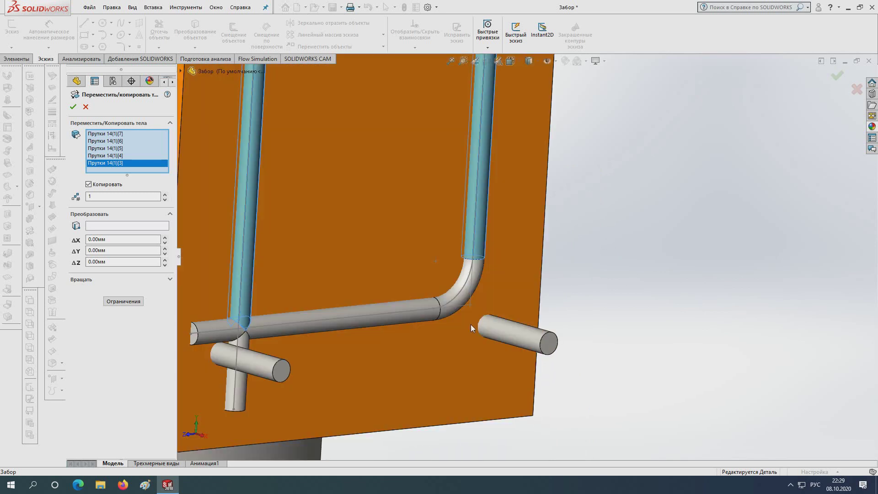
pyautogui.click(448, 300)
pyautogui.click(402, 315)
pyautogui.scroll(5, 402, 315)
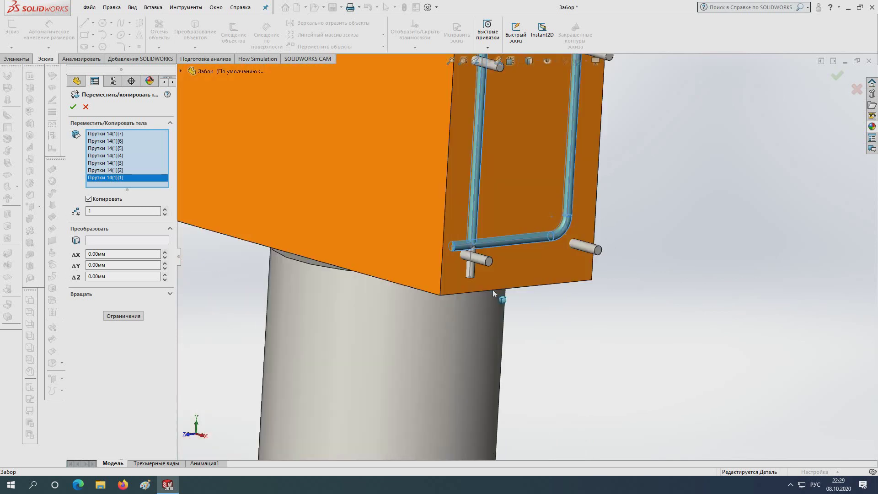
pyautogui.scroll(-5, 433, 265)
pyautogui.click(434, 265)
pyautogui.scroll(5, 434, 265)
pyautogui.moveTo(434, 265); pyautogui.dragTo(554, 198, button='middle')
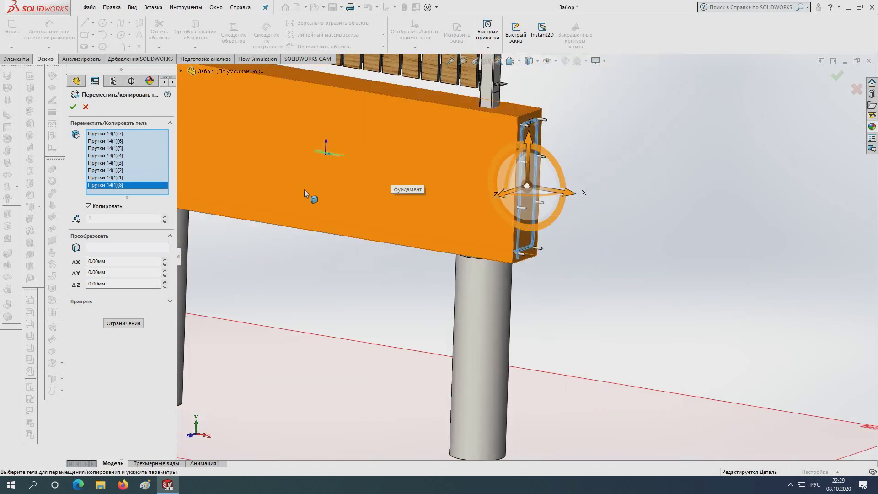
# - Set the ΔX offset to -300 mm and increase the copy count to 5
pyautogui.doubleClick(100, 261)
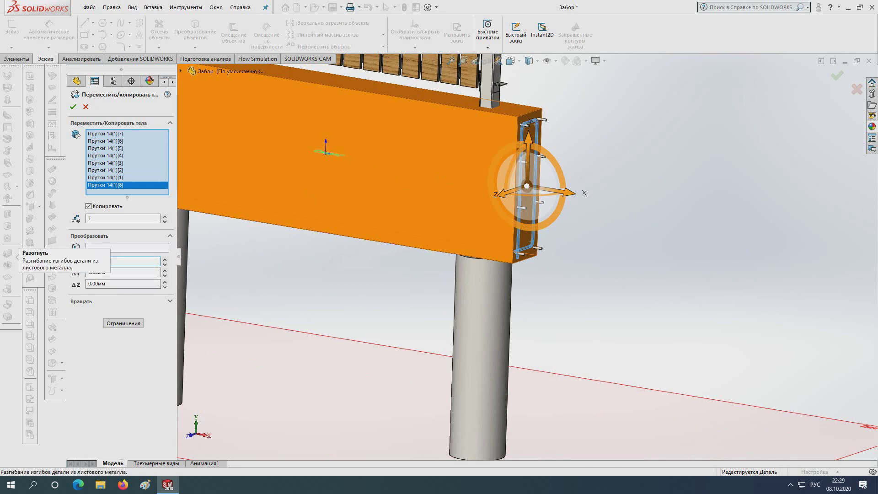
pyautogui.write('300')
pyautogui.press('Return')
pyautogui.scroll(3, 587, 288)
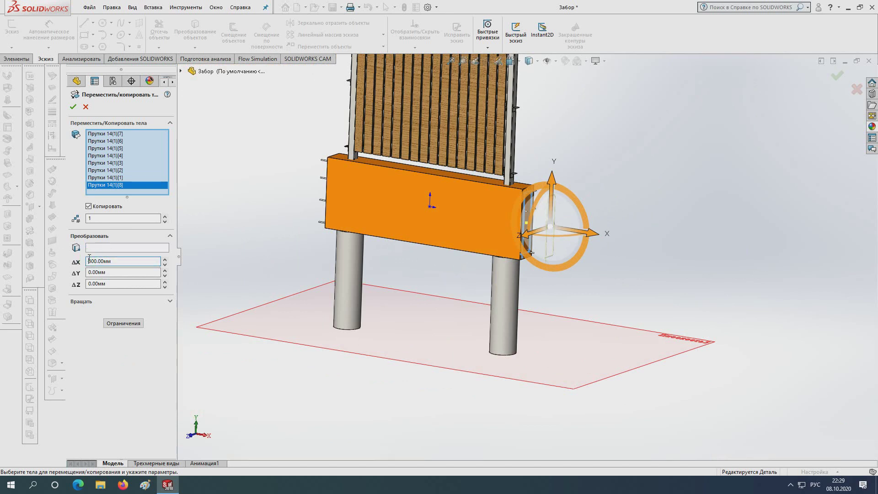
pyautogui.write('-')
pyautogui.press('Return')
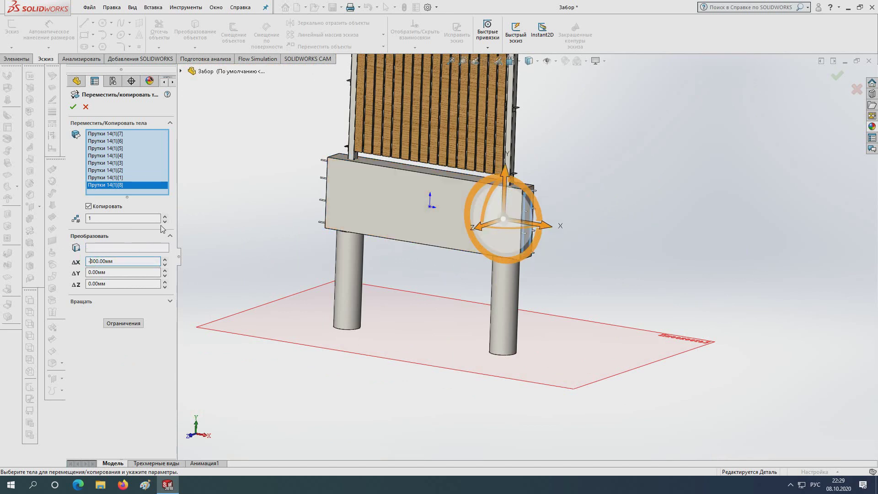
pyautogui.click(165, 218)
pyautogui.scroll(-5, 517, 41)
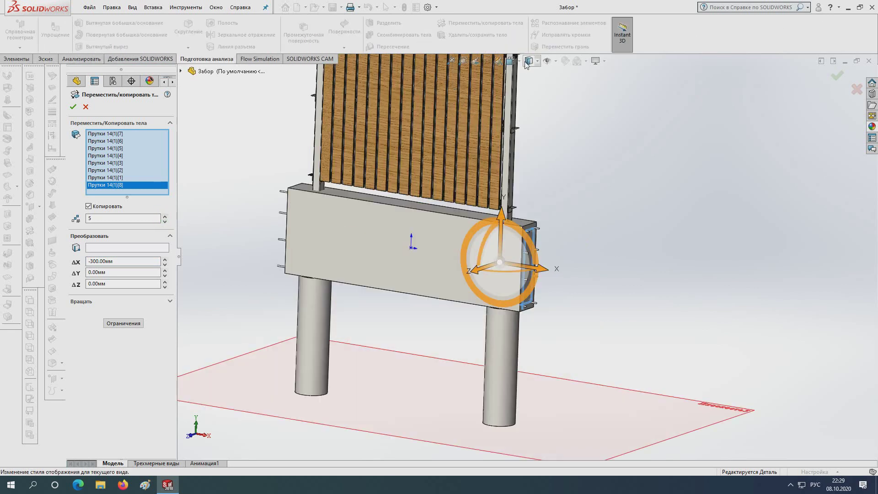
# - Switch the display to Hidden Lines Visible and confirm the rod copies
pyautogui.click(538, 62)
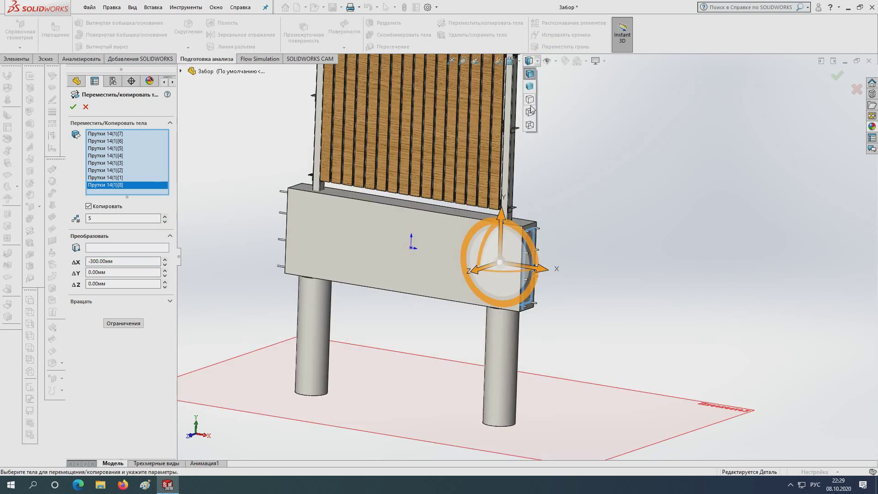
pyautogui.scroll(5, 533, 120)
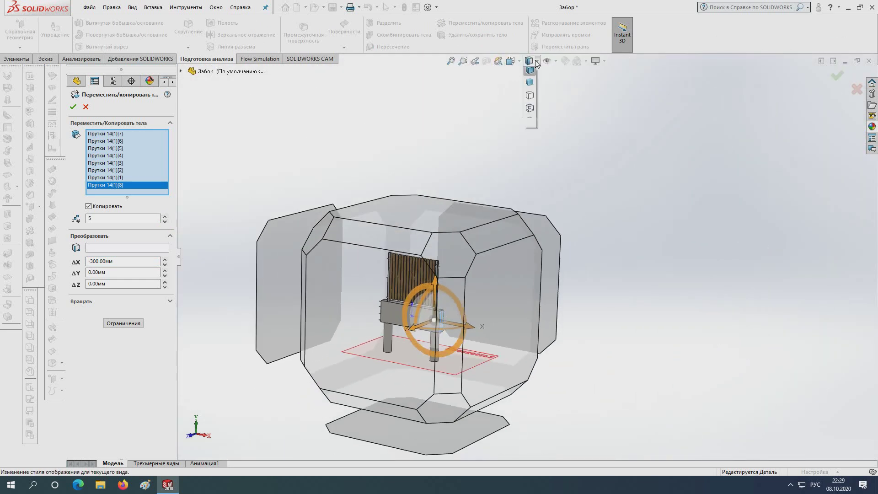
pyautogui.click(531, 114)
pyautogui.scroll(-5, 434, 285)
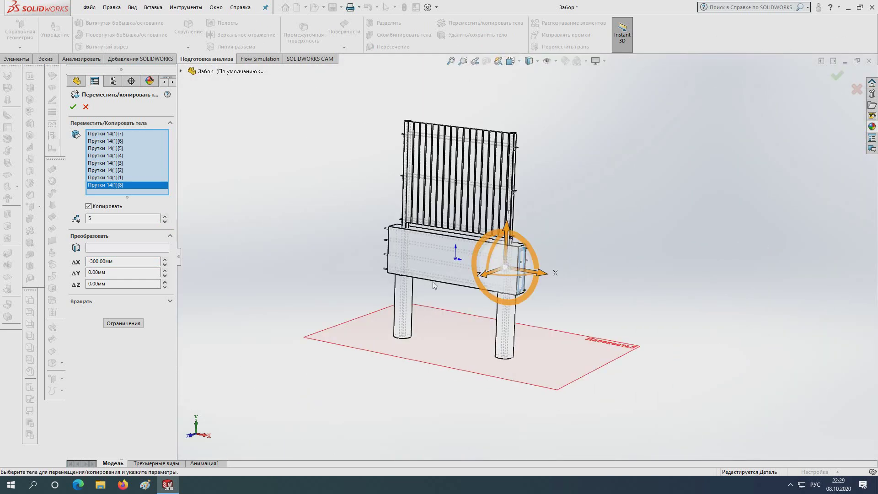
pyautogui.scroll(-3, 435, 285)
pyautogui.scroll(-3, 389, 272)
pyautogui.scroll(-2, 344, 259)
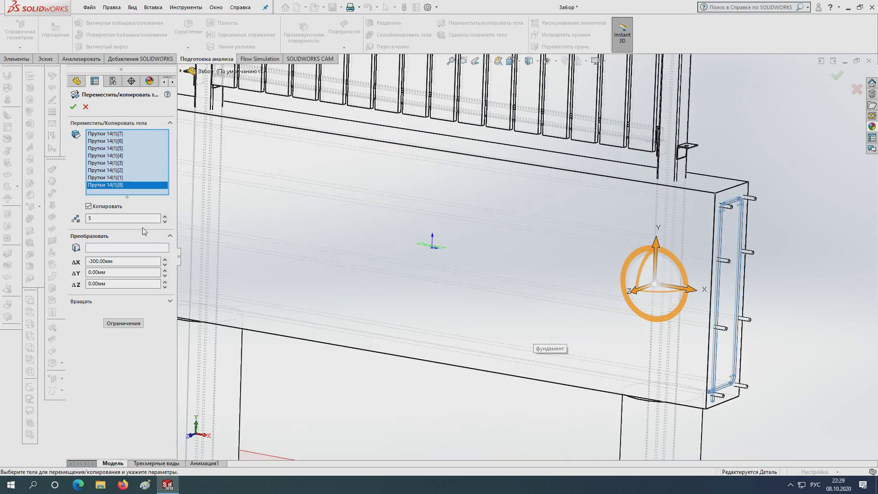
pyautogui.scroll(3, 649, 351)
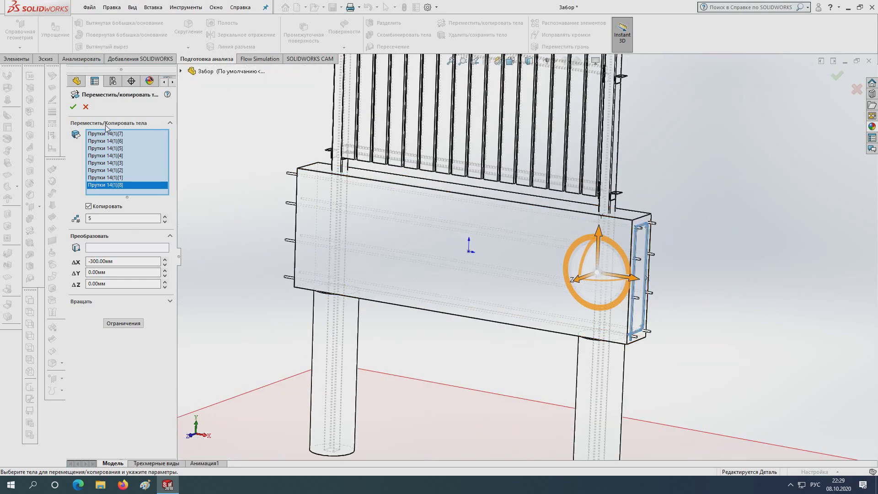
pyautogui.click(73, 107)
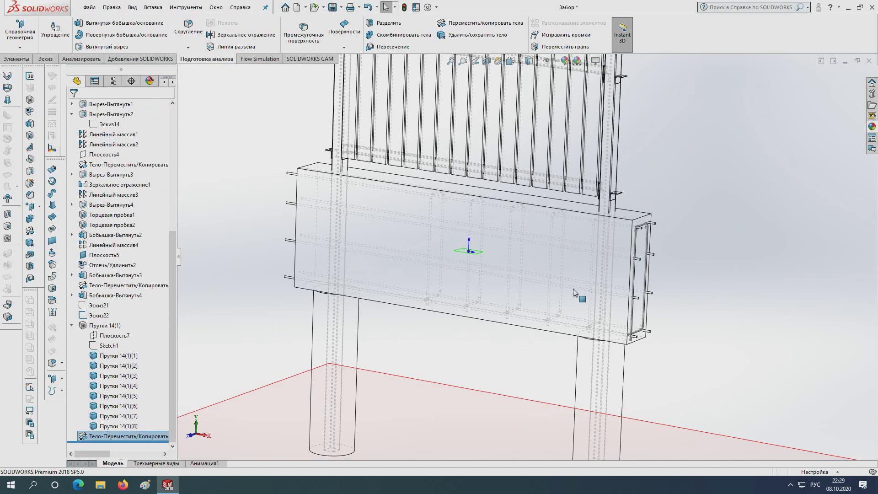
# - Edit the move/copy feature to make 8 copies at −300 mm along X
pyautogui.rightClick(114, 436)
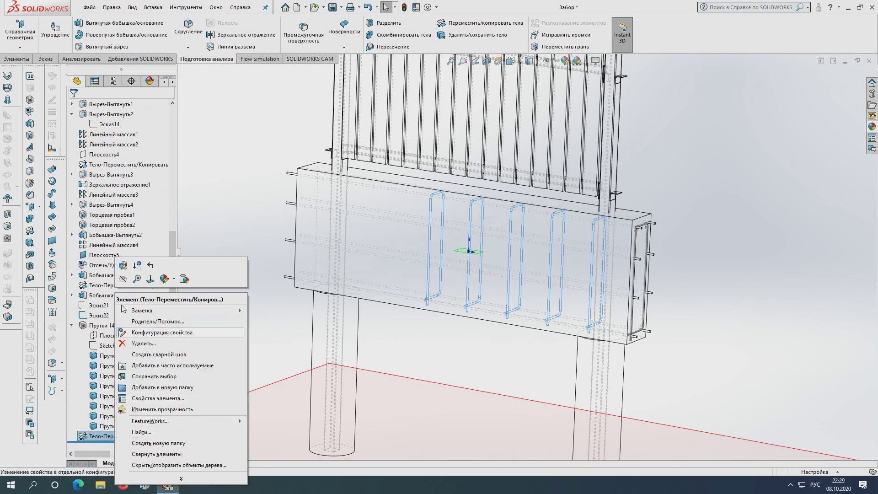
pyautogui.click(124, 266)
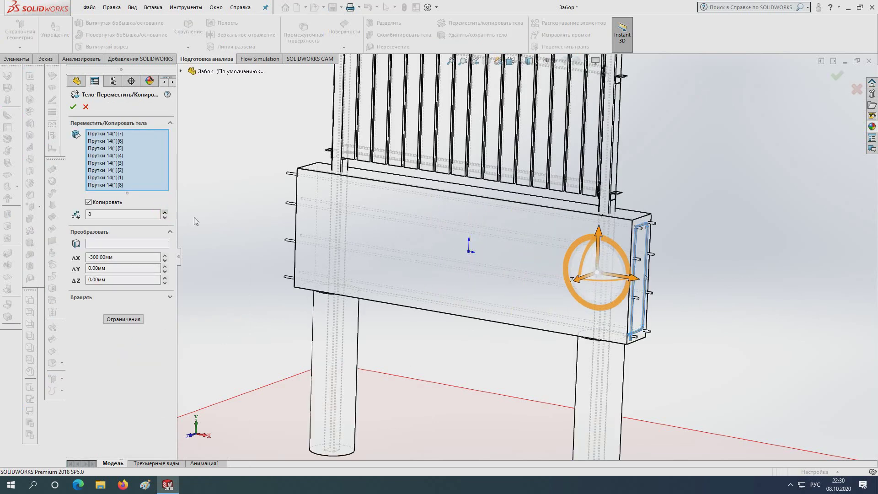
pyautogui.scroll(3, 461, 234)
pyautogui.moveTo(461, 235); pyautogui.dragTo(412, 237, button='middle')
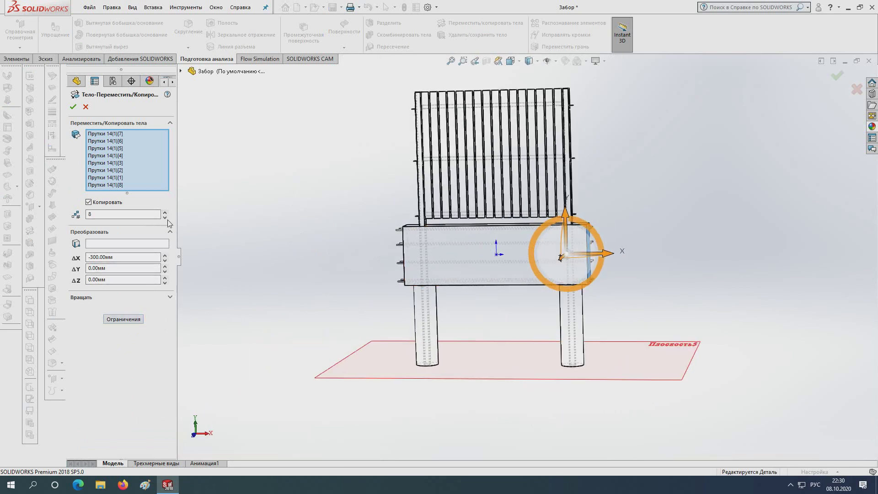
pyautogui.click(74, 107)
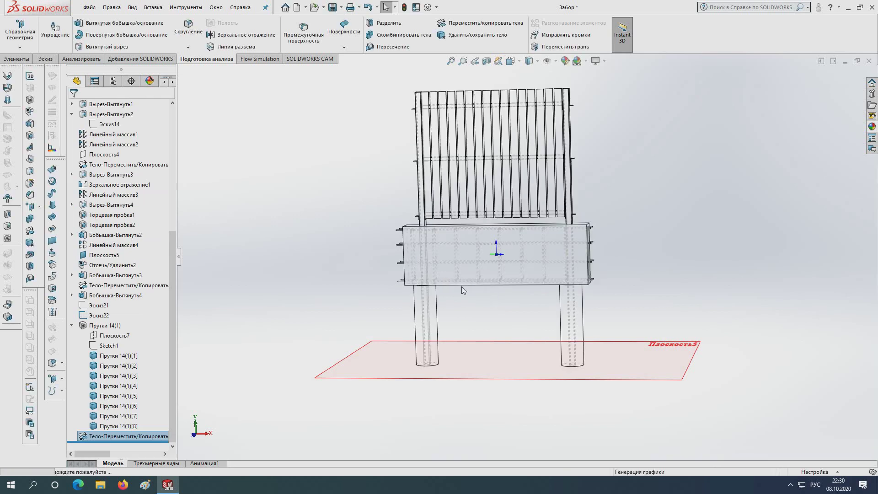
pyautogui.moveTo(462, 286)
pyautogui.mouseDown(button='middle')
pyautogui.moveTo(442, 275)
pyautogui.moveTo(425, 237)
pyautogui.mouseUp(button='middle')
# - Reorient the view and switch the model to Shaded With Edges display
pyautogui.scroll(-3, 616, 249)
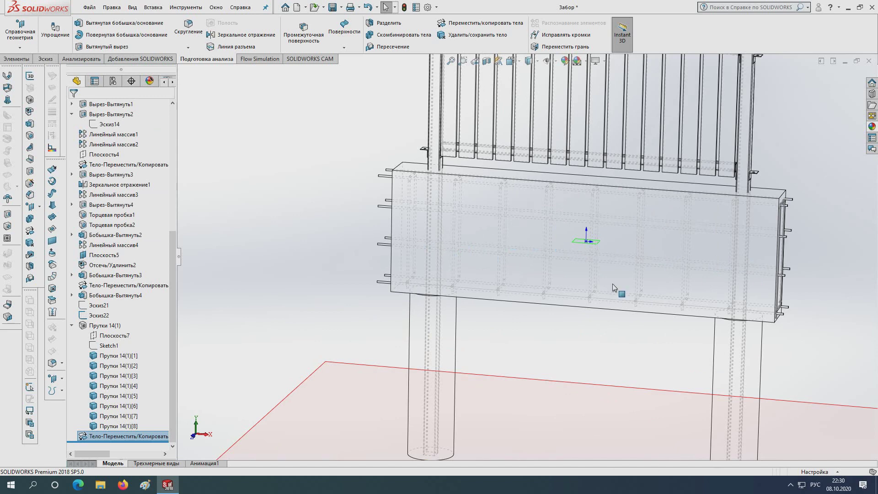
pyautogui.moveTo(518, 260); pyautogui.dragTo(535, 229, button='middle')
pyautogui.moveTo(462, 225)
pyautogui.mouseDown(button='middle')
pyautogui.moveTo(687, 310)
pyautogui.moveTo(690, 284)
pyautogui.moveTo(569, 276)
pyautogui.moveTo(640, 249)
pyautogui.moveTo(601, 276)
pyautogui.moveTo(654, 266)
pyautogui.mouseUp(button='middle')
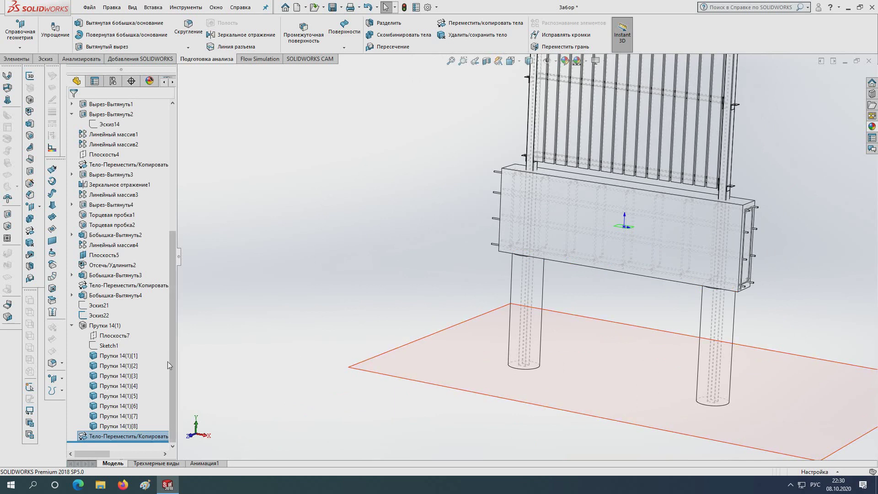
pyautogui.moveTo(172, 361); pyautogui.dragTo(172, 236)
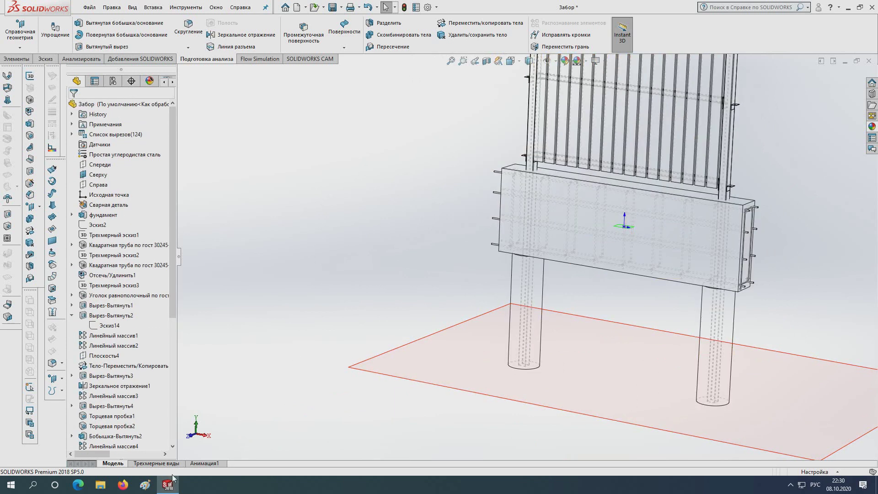
pyautogui.click(556, 61)
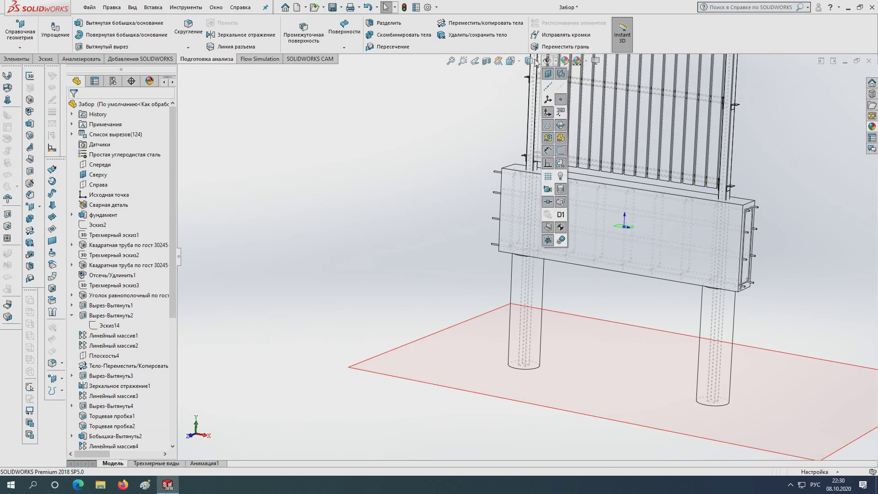
pyautogui.click(533, 61)
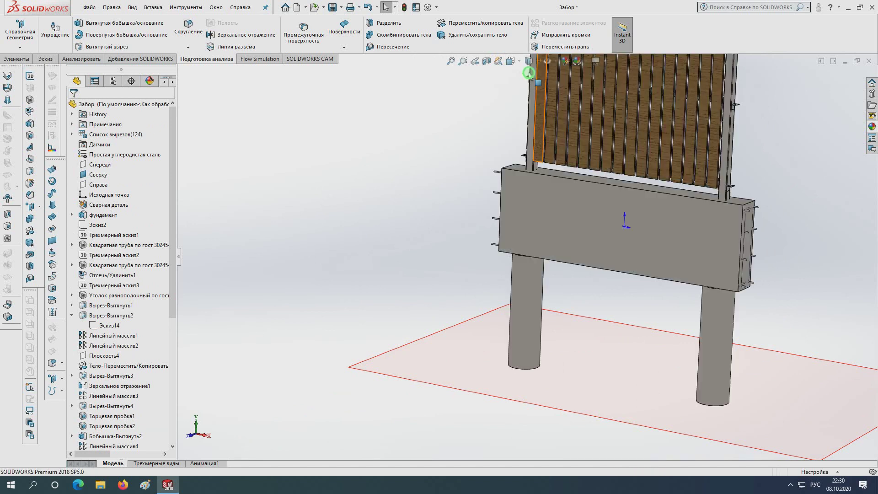
# - Orbit and zoom toward the foundation's end face to inspect the protruding rebar ends
pyautogui.scroll(3, 446, 210)
pyautogui.moveTo(446, 210); pyautogui.dragTo(603, 238, button='middle')
pyautogui.scroll(-5, 603, 237)
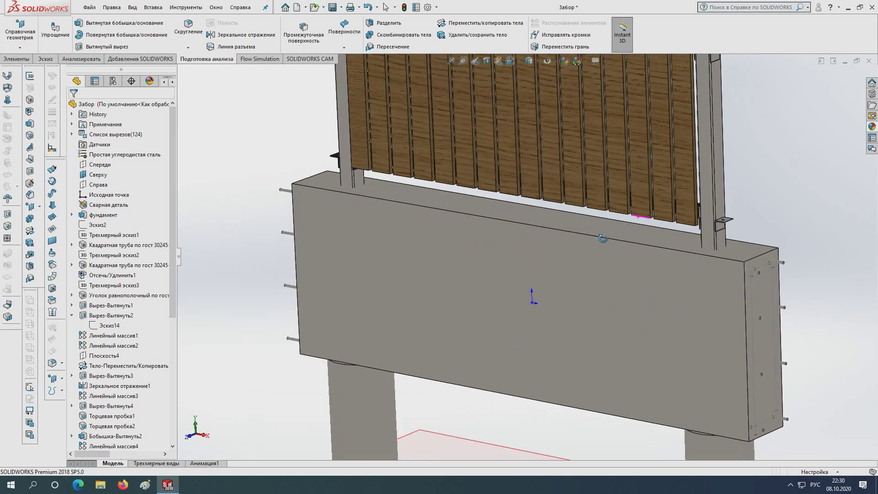
pyautogui.scroll(-5, 485, 188)
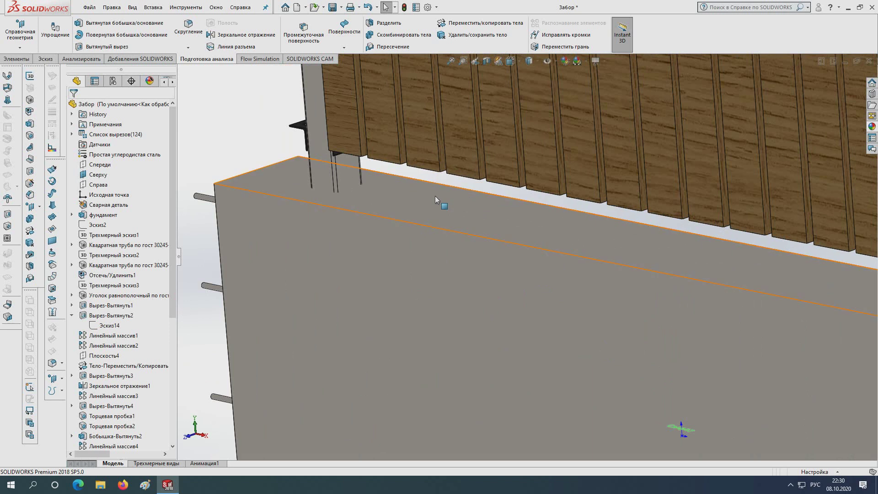
pyautogui.scroll(3, 435, 196)
pyautogui.scroll(3, 435, 196)
pyautogui.scroll(3, 465, 228)
pyautogui.scroll(3, 517, 249)
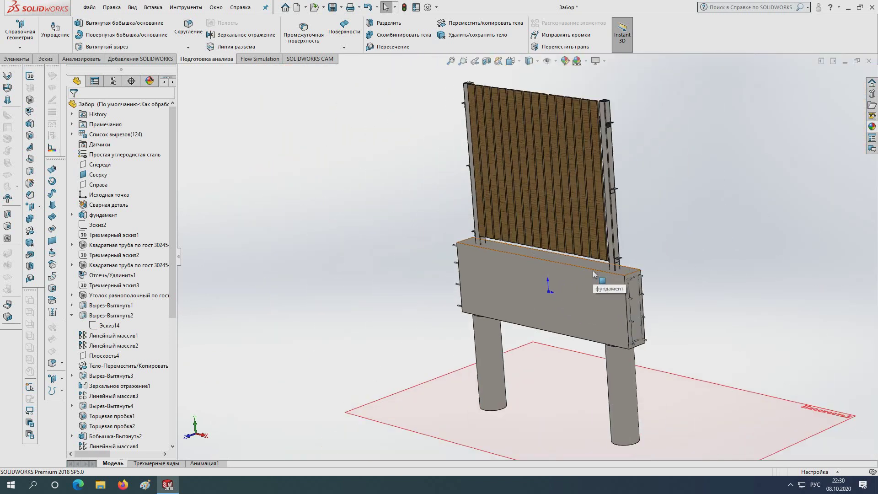
pyautogui.click(592, 274)
pyautogui.moveTo(591, 274); pyautogui.dragTo(435, 239, button='middle')
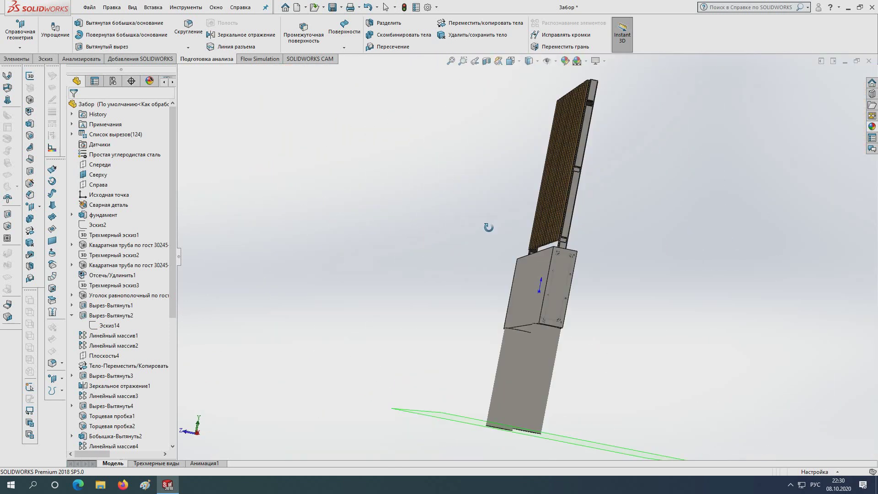
pyautogui.scroll(-3, 631, 267)
pyautogui.scroll(-3, 631, 267)
pyautogui.moveTo(631, 267)
pyautogui.mouseDown(button='middle')
pyautogui.moveTo(486, 237)
pyautogui.moveTo(514, 239)
pyautogui.mouseUp(button='middle')
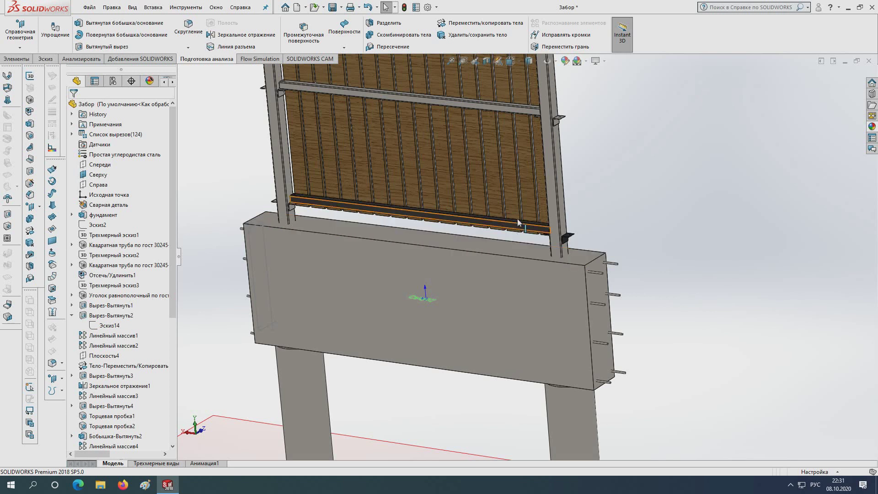
# - Look normal to the fence panel face, then switch to the Back view
pyautogui.click(523, 276)
pyautogui.hotkey('ctrl', '8')
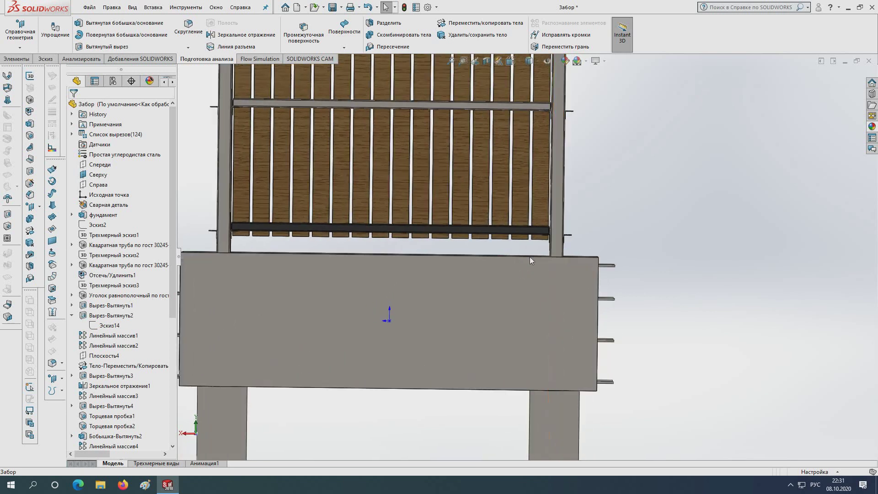
pyautogui.scroll(3, 480, 278)
pyautogui.moveTo(481, 278); pyautogui.dragTo(492, 89, button='middle')
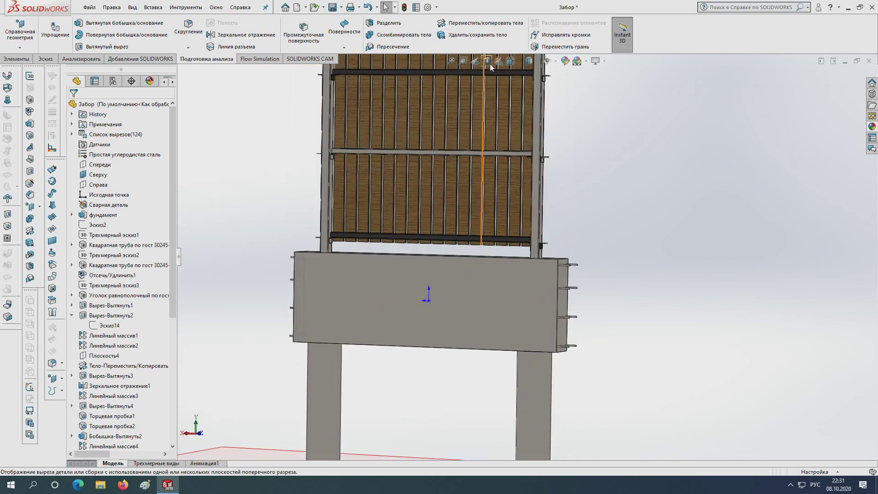
pyautogui.click(513, 64)
pyautogui.click(396, 301)
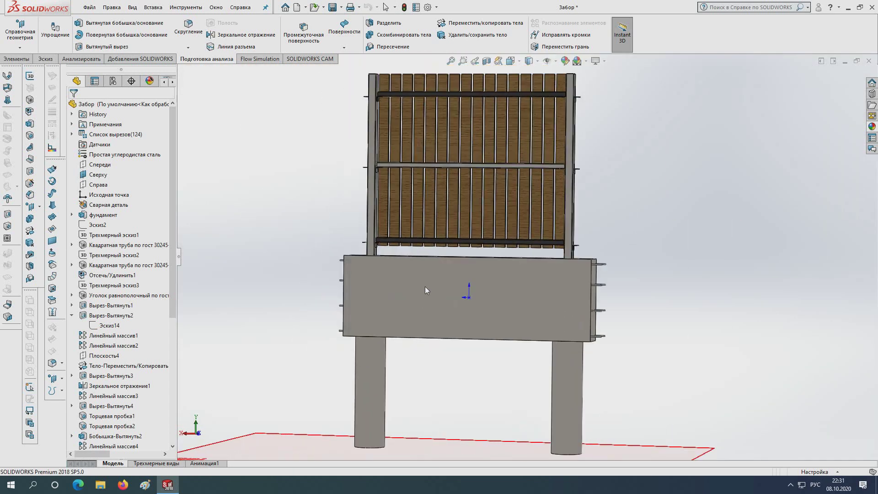
pyautogui.scroll(-2, 612, 228)
pyautogui.scroll(-5, 507, 240)
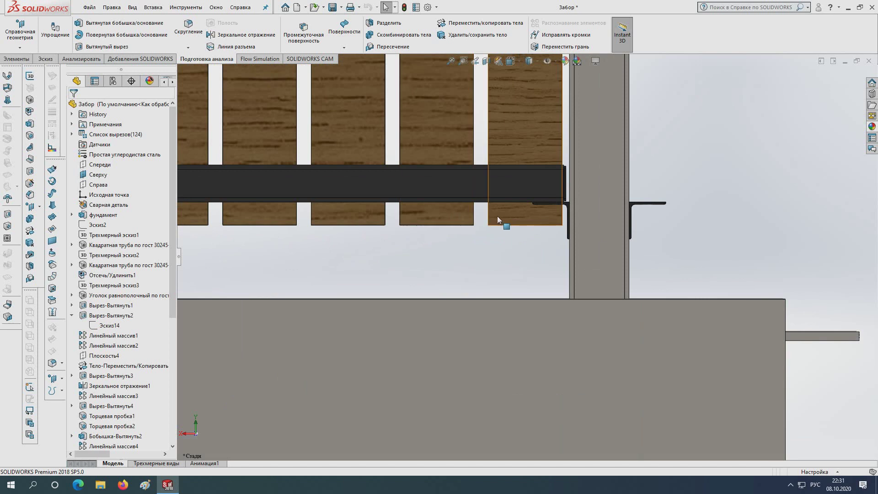
# - Return to a straight Back view zoomed on the lower rail beside the right post
pyautogui.scroll(5, 549, 227)
pyautogui.scroll(4, 510, 228)
pyautogui.moveTo(509, 228); pyautogui.dragTo(503, 72, button='middle')
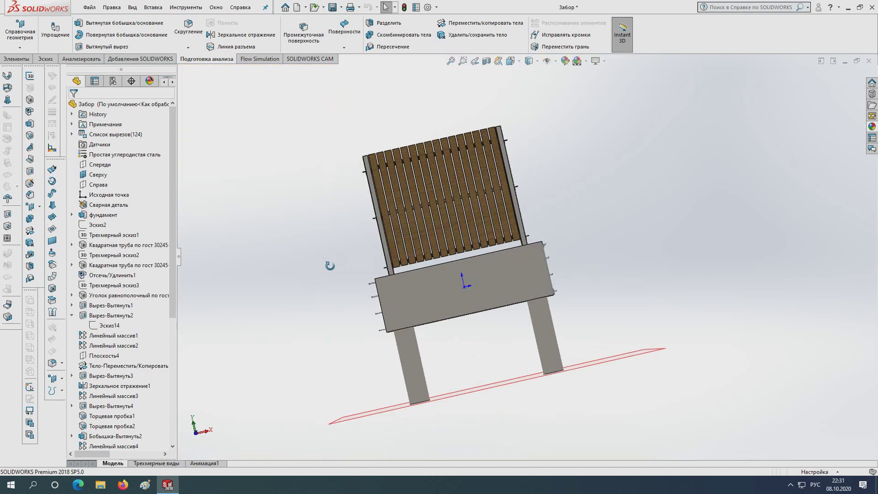
pyautogui.press('space')
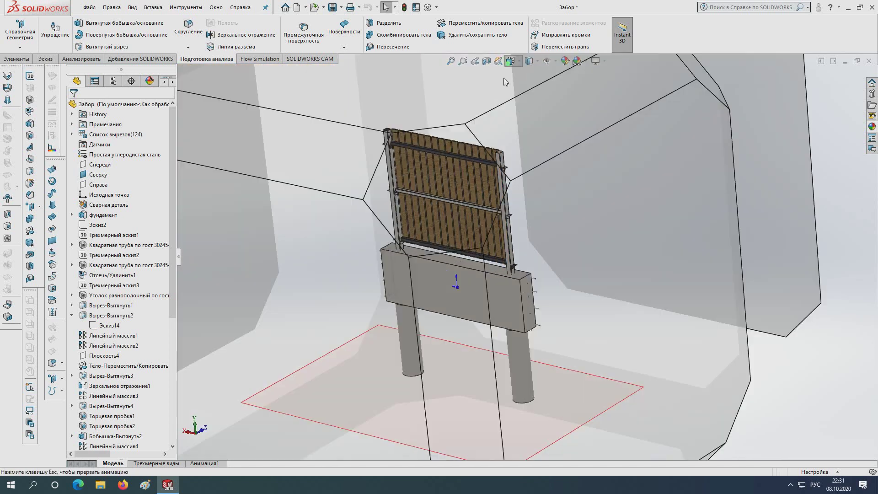
pyautogui.click(395, 289)
pyautogui.scroll(-5, 594, 243)
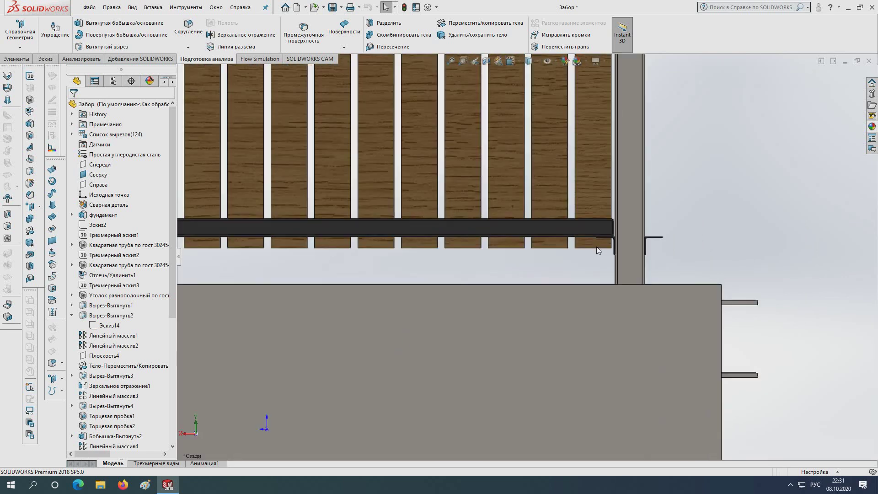
pyautogui.scroll(-5, 595, 243)
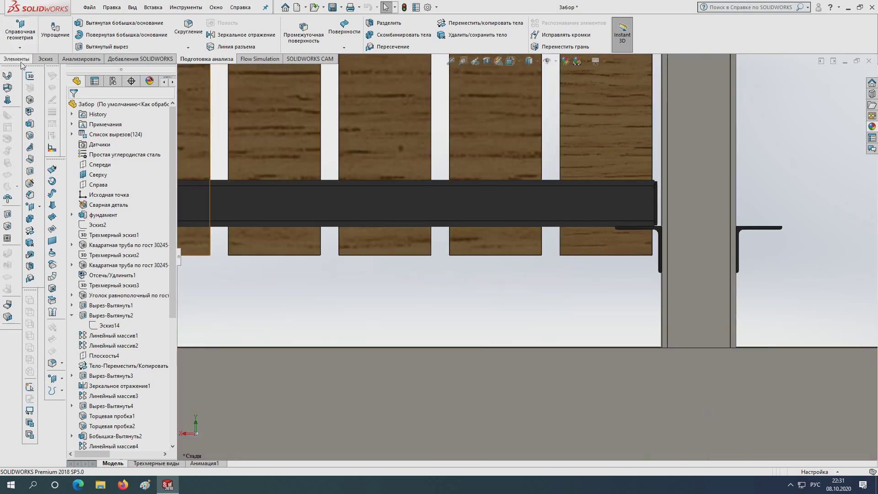
pyautogui.click(45, 59)
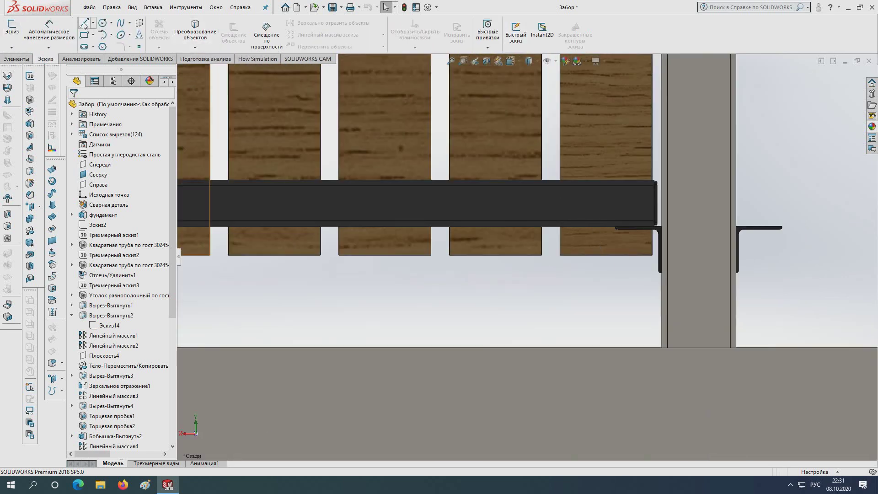
# - Start a sketch on the lower rail face with a 1700 vertical centerline up the last board
pyautogui.click(11, 28)
pyautogui.scroll(-3, 663, 194)
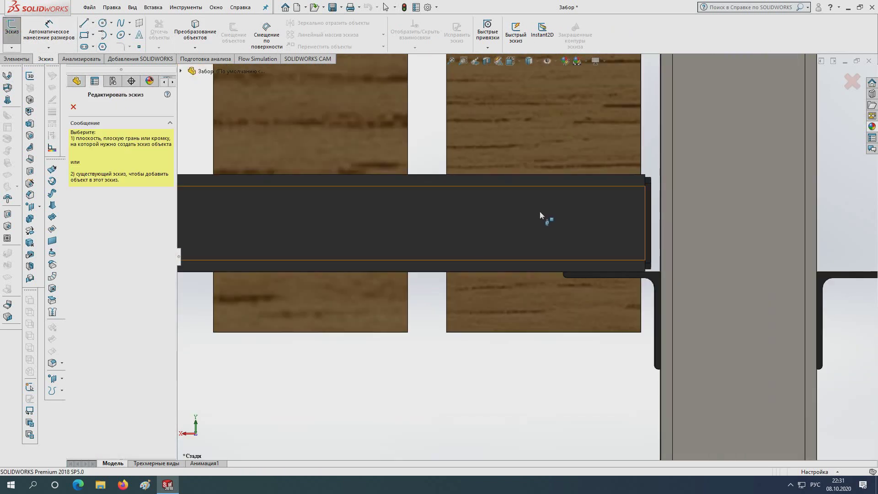
pyautogui.click(462, 225)
pyautogui.click(93, 23)
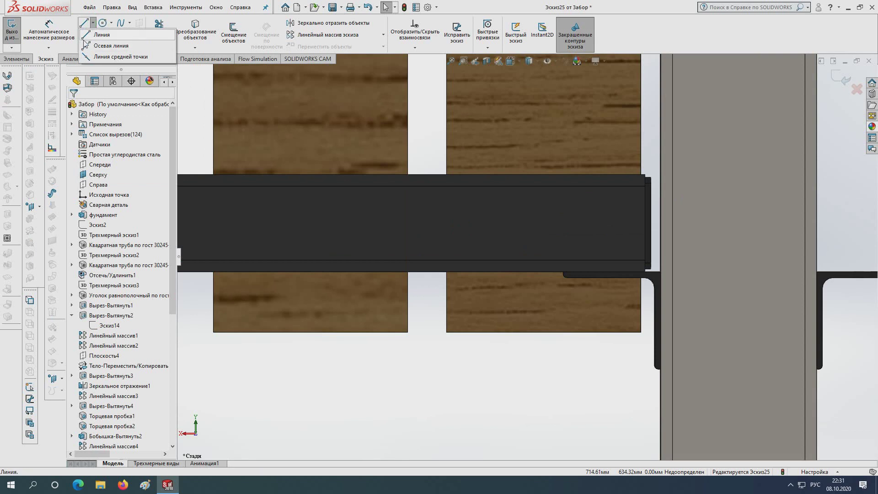
pyautogui.click(106, 46)
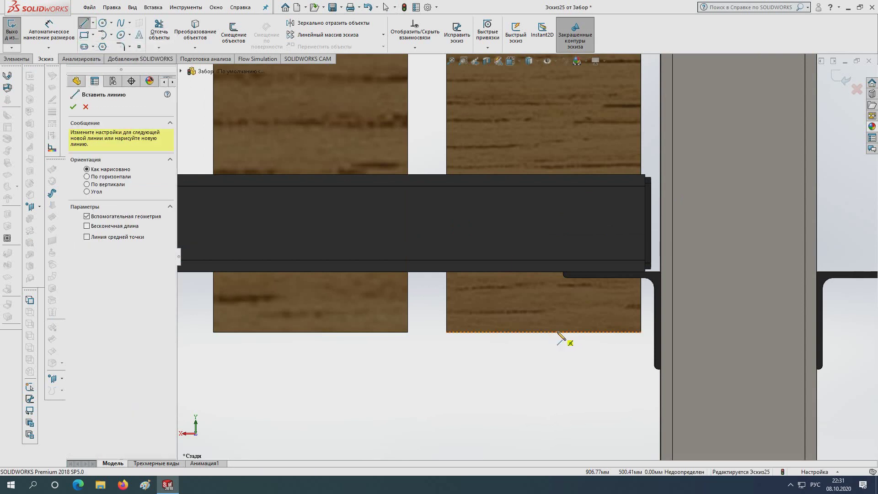
pyautogui.click(543, 334)
pyautogui.scroll(10, 526, 206)
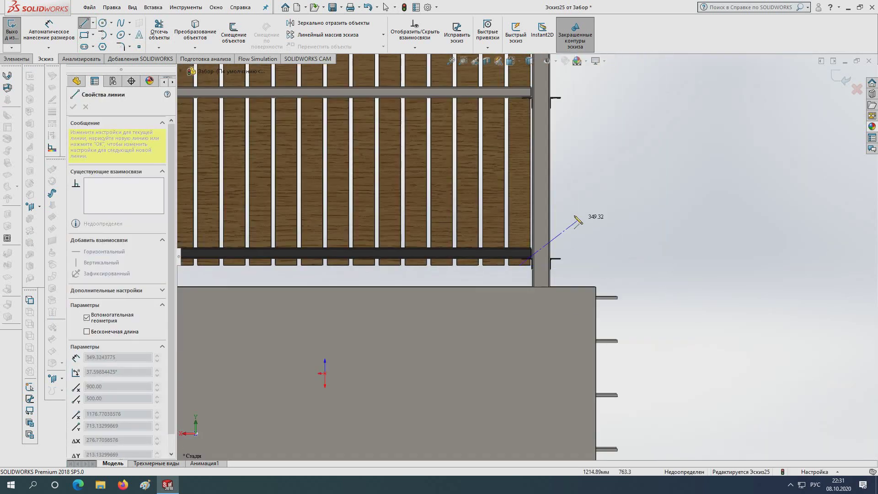
pyautogui.scroll(3, 512, 160)
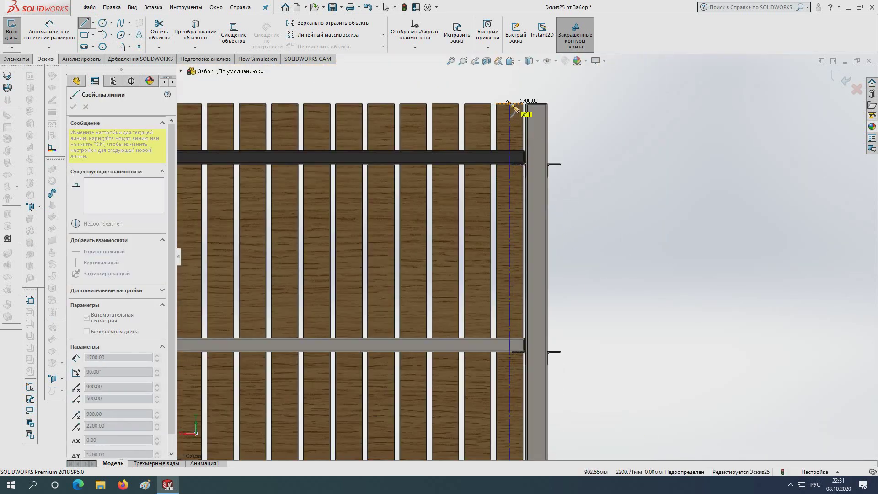
pyautogui.click(511, 110)
pyautogui.press('Escape')
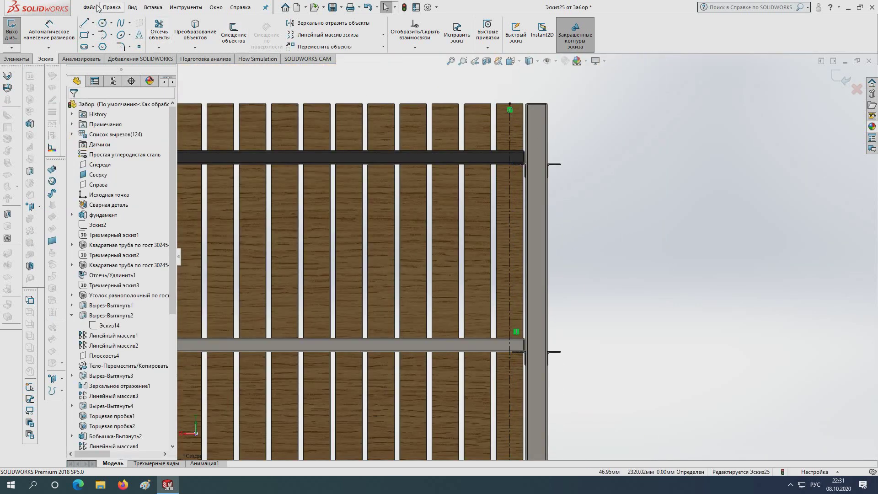
# - Draw a horizontal centerline from the lower rail's right end to the board centerline
pyautogui.click(93, 23)
pyautogui.click(106, 45)
pyautogui.scroll(3, 514, 346)
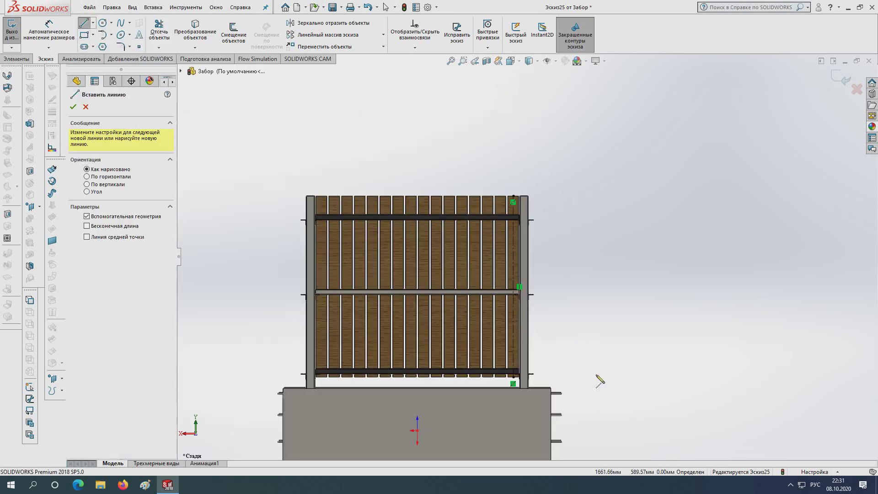
pyautogui.scroll(-2, 514, 226)
pyautogui.scroll(-4, 541, 275)
pyautogui.scroll(3, 544, 366)
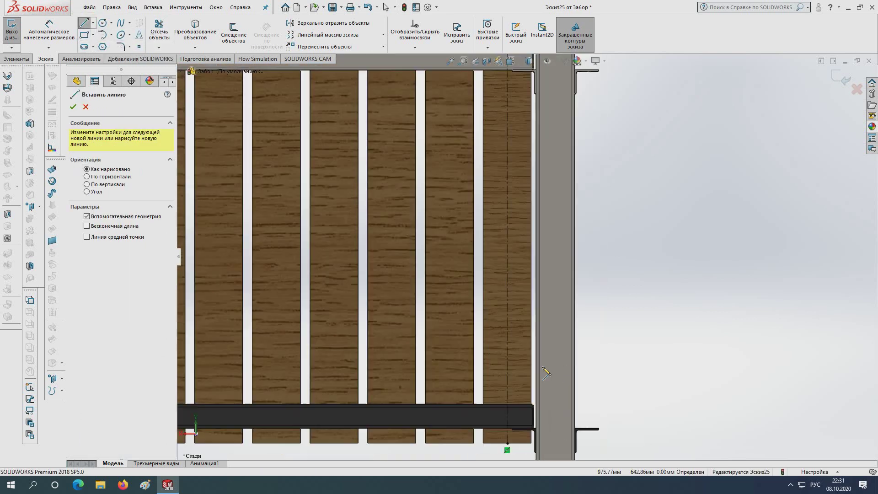
pyautogui.scroll(-3, 545, 386)
pyautogui.scroll(-3, 535, 365)
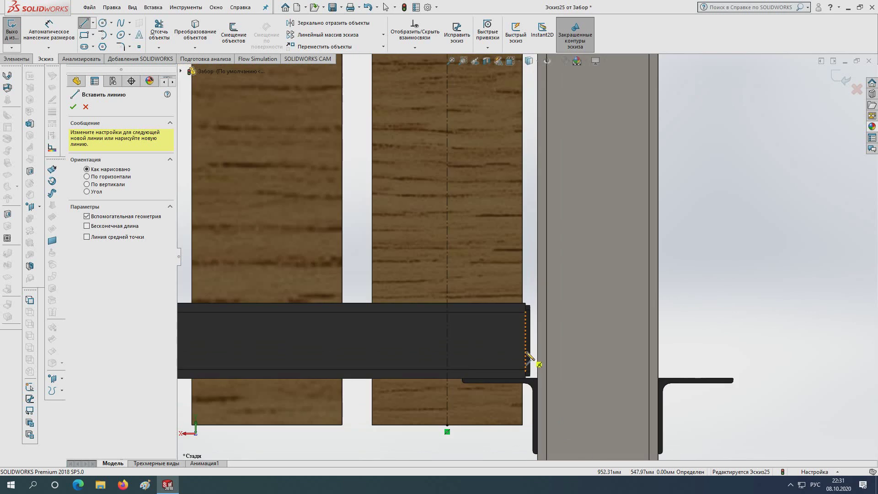
pyautogui.click(529, 342)
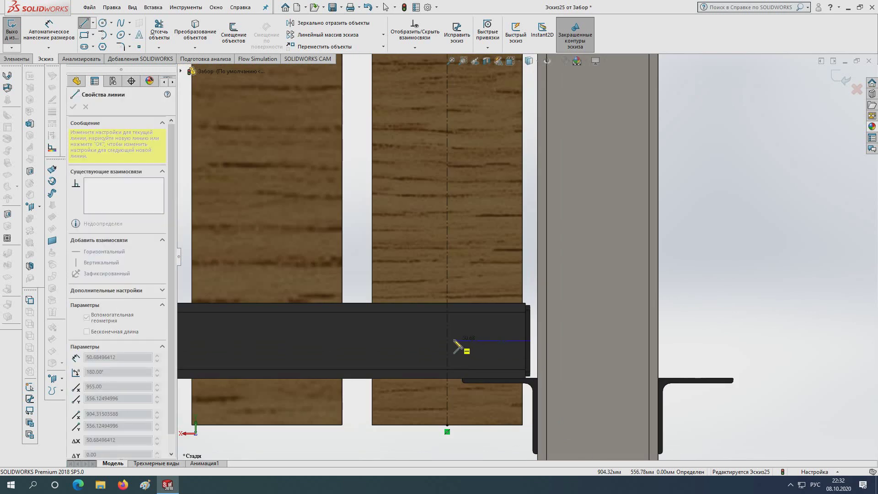
pyautogui.click(454, 340)
pyautogui.press('Escape')
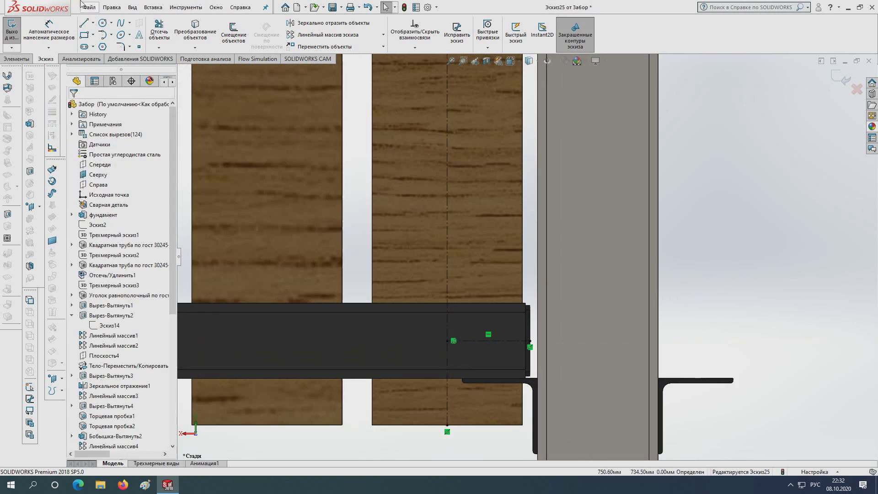
# - Draw a horizontal centerline from the middle rail's end to the board centerline
pyautogui.click(92, 23)
pyautogui.click(110, 39)
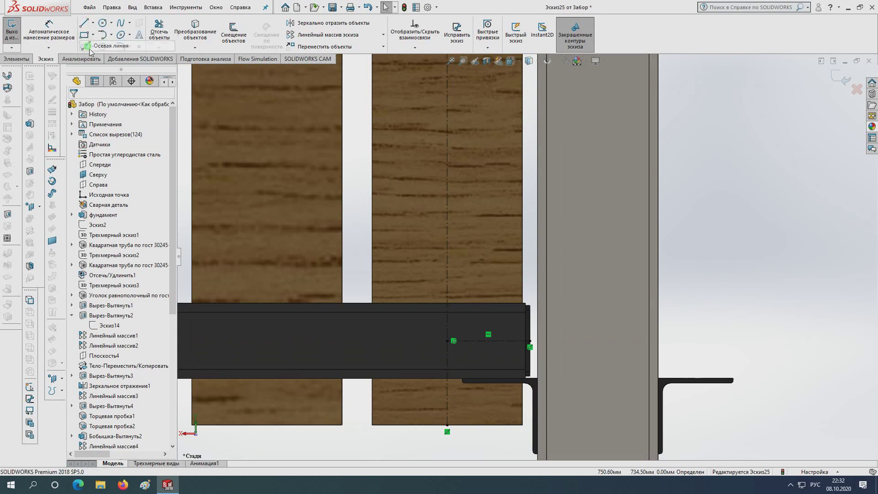
pyautogui.scroll(5, 530, 137)
pyautogui.scroll(-3, 529, 137)
pyautogui.scroll(-2, 532, 147)
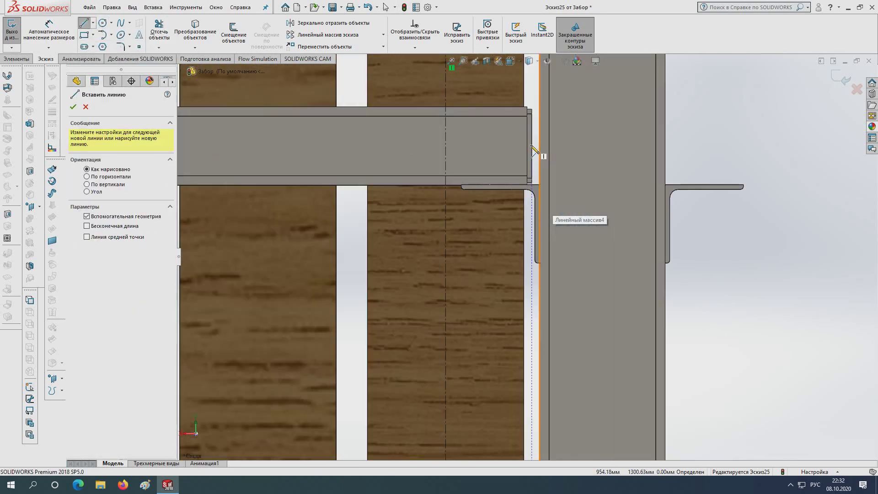
pyautogui.click(532, 146)
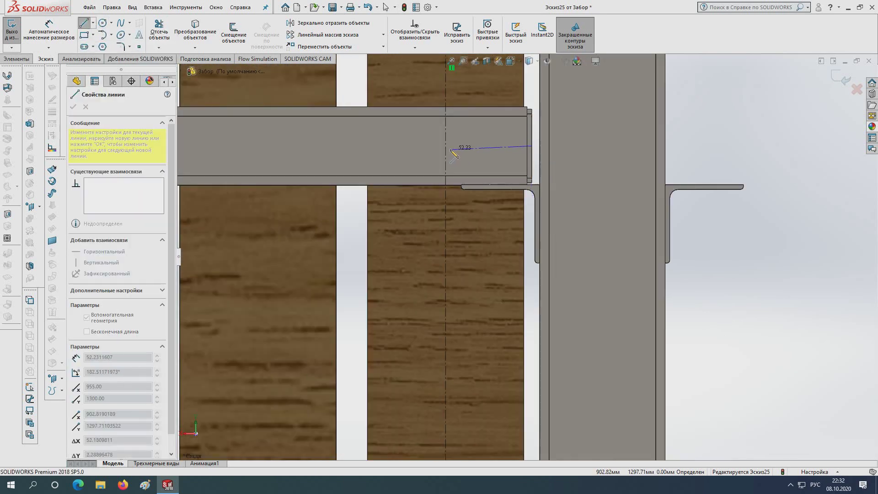
pyautogui.click(445, 146)
pyautogui.press('Escape')
pyautogui.scroll(4, 516, 252)
pyautogui.scroll(2, 516, 252)
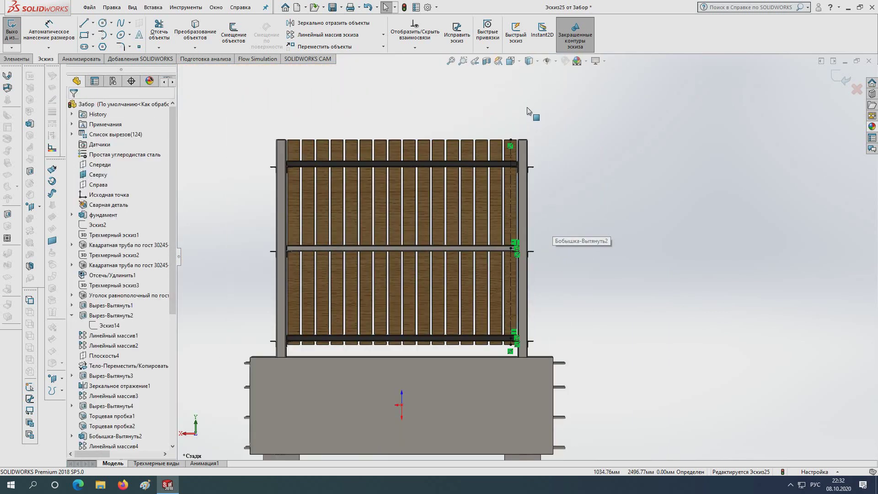
# - Draw a horizontal centerline from the top rail's end to the board centerline
pyautogui.click(93, 23)
pyautogui.click(90, 46)
pyautogui.scroll(-2, 493, 263)
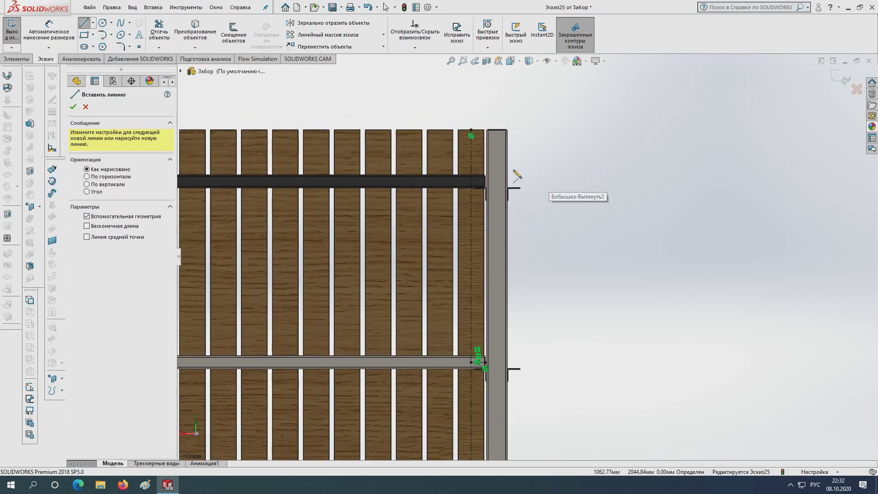
pyautogui.scroll(-2, 517, 173)
pyautogui.scroll(-2, 462, 196)
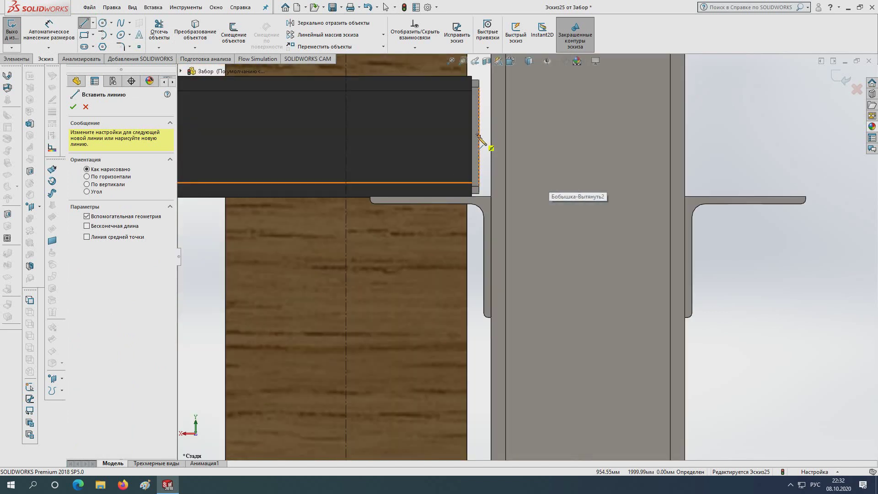
pyautogui.click(479, 136)
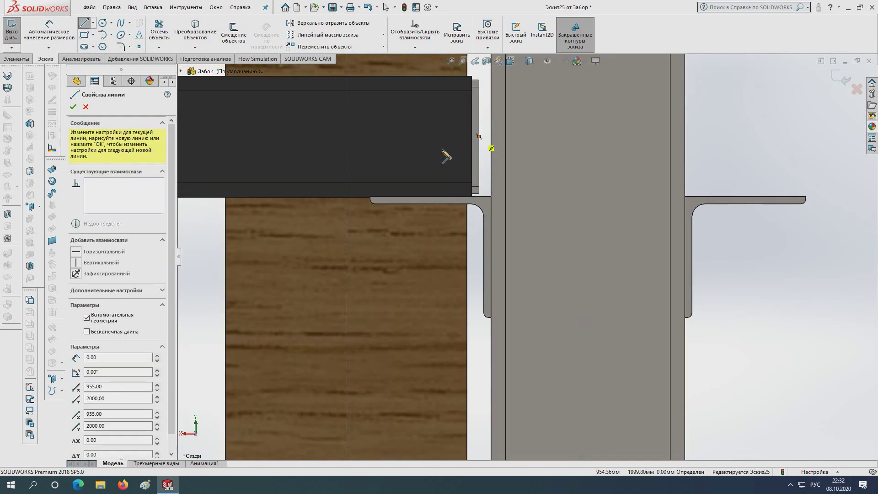
pyautogui.click(347, 136)
pyautogui.press('Escape')
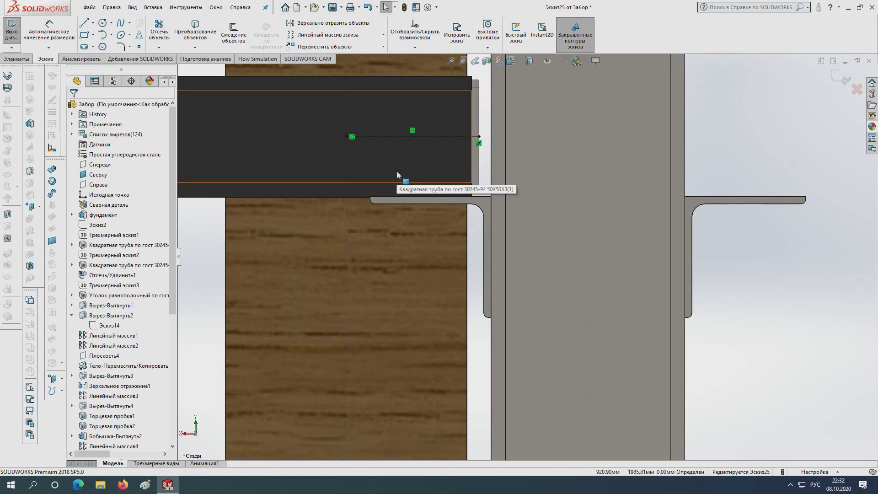
pyautogui.scroll(3, 567, 234)
pyautogui.scroll(2, 567, 234)
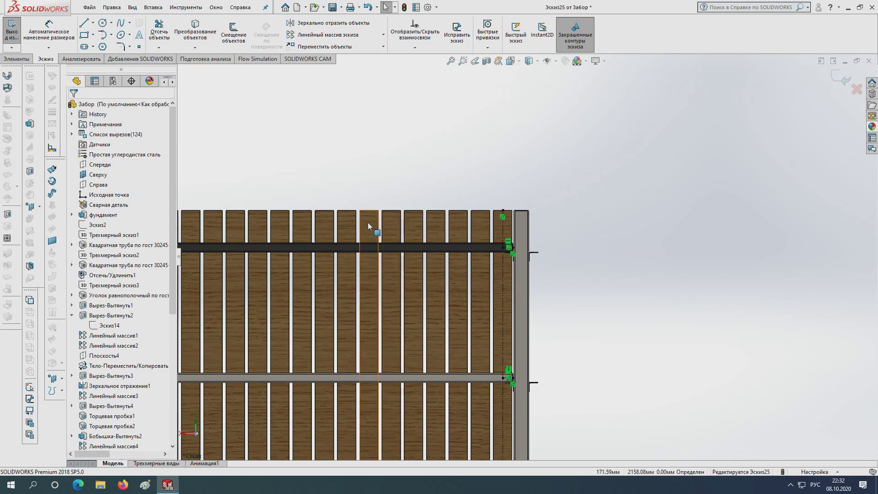
pyautogui.scroll(1, 541, 280)
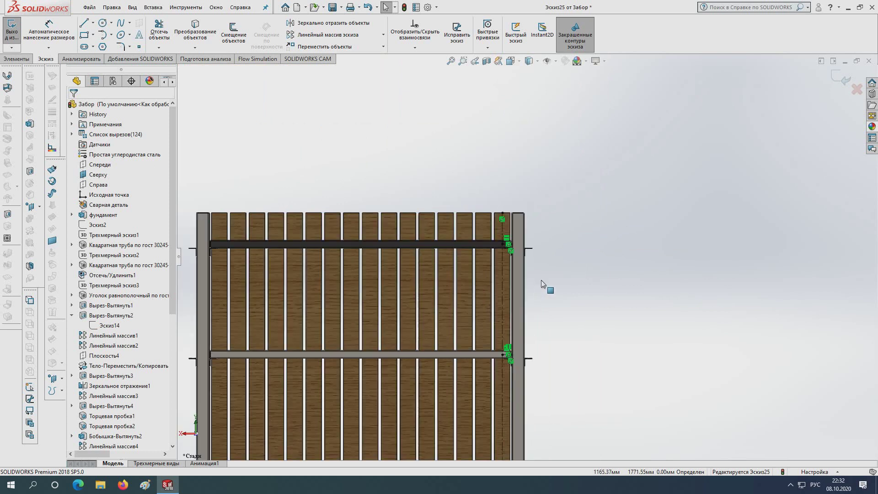
pyautogui.scroll(-3, 495, 298)
pyautogui.scroll(4, 518, 284)
pyautogui.scroll(2, 526, 302)
pyautogui.scroll(-4, 542, 347)
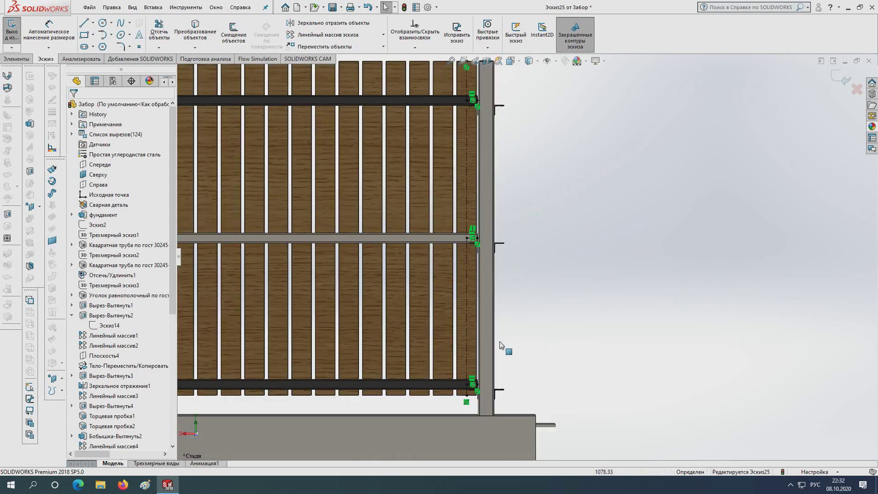
pyautogui.scroll(2, 531, 359)
pyautogui.scroll(-3, 513, 366)
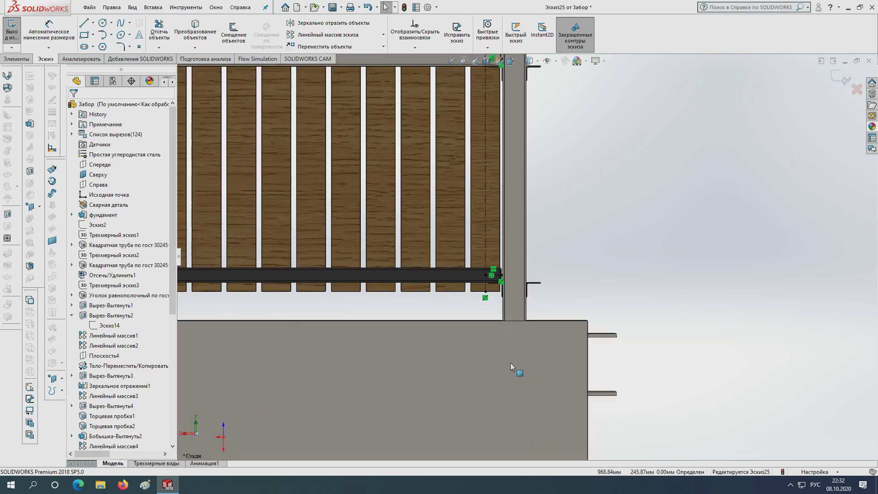
pyautogui.scroll(-2, 505, 299)
pyautogui.scroll(-2, 503, 342)
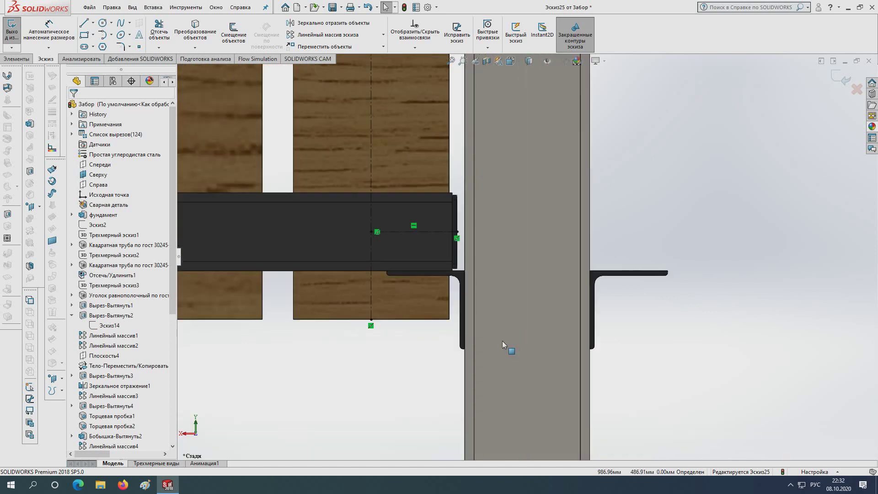
pyautogui.scroll(-3, 509, 309)
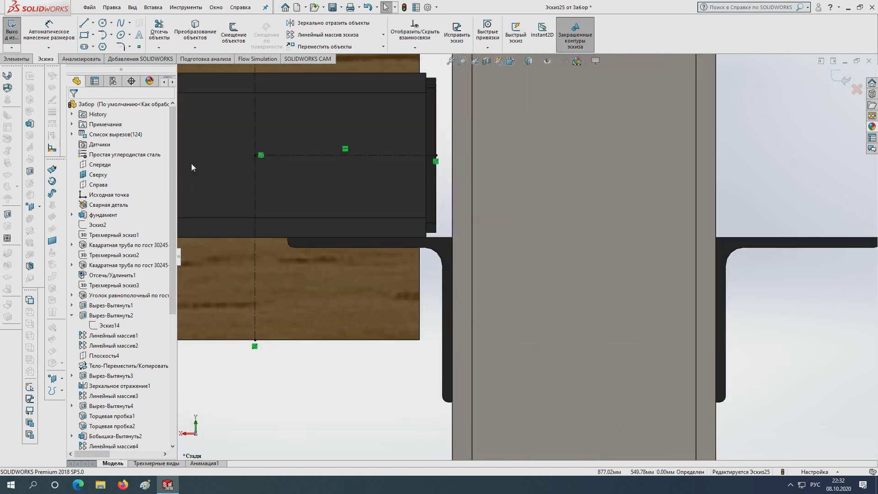
pyautogui.scroll(1, 373, 196)
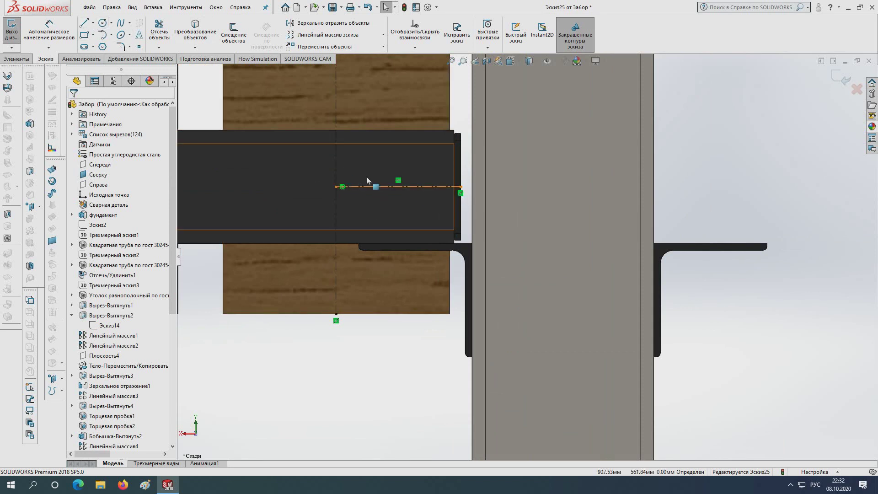
pyautogui.scroll(3, 502, 221)
pyautogui.scroll(2, 501, 221)
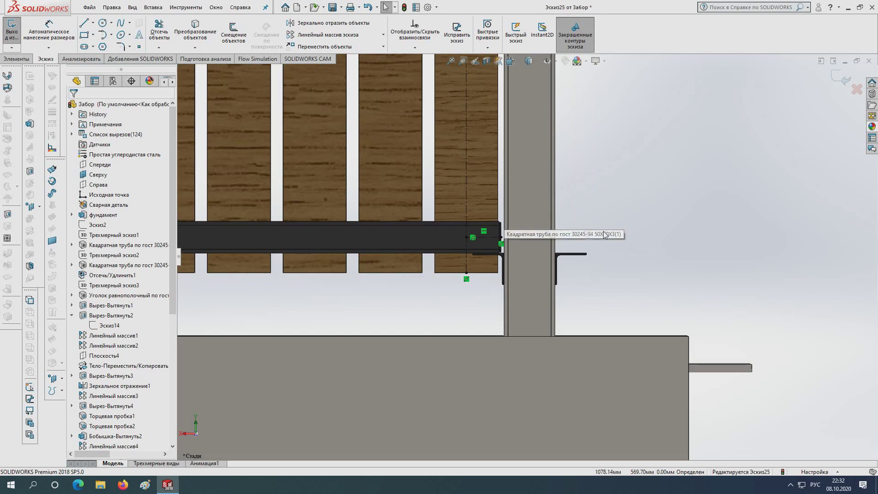
# - Draw hole circles at the rail-end centerline intersections on the lower and top rails
pyautogui.click(103, 23)
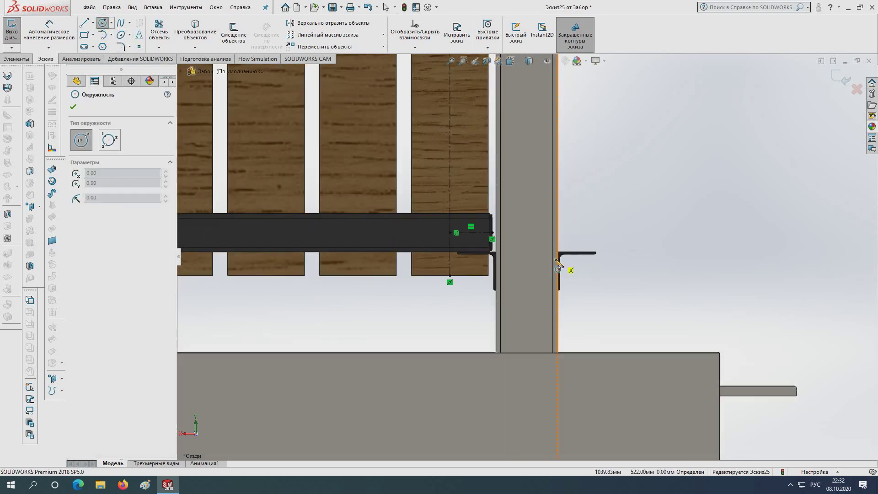
pyautogui.scroll(-2, 372, 215)
pyautogui.scroll(-2, 348, 205)
pyautogui.click(345, 206)
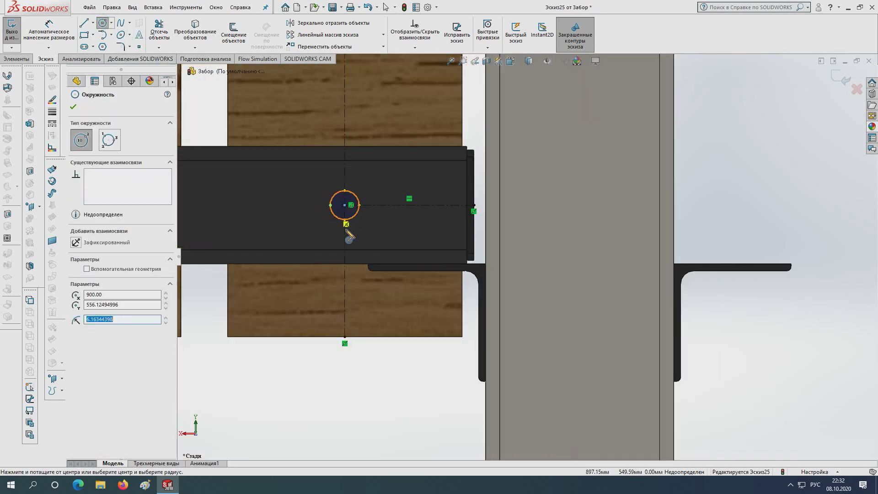
pyautogui.scroll(2, 455, 240)
pyautogui.scroll(3, 514, 158)
pyautogui.scroll(-1, 518, 210)
pyautogui.scroll(-5, 519, 209)
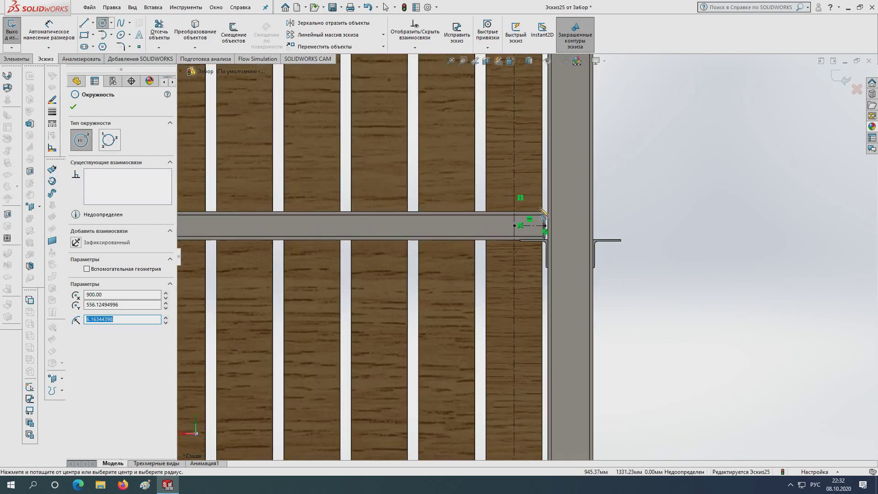
pyautogui.scroll(-1, 458, 231)
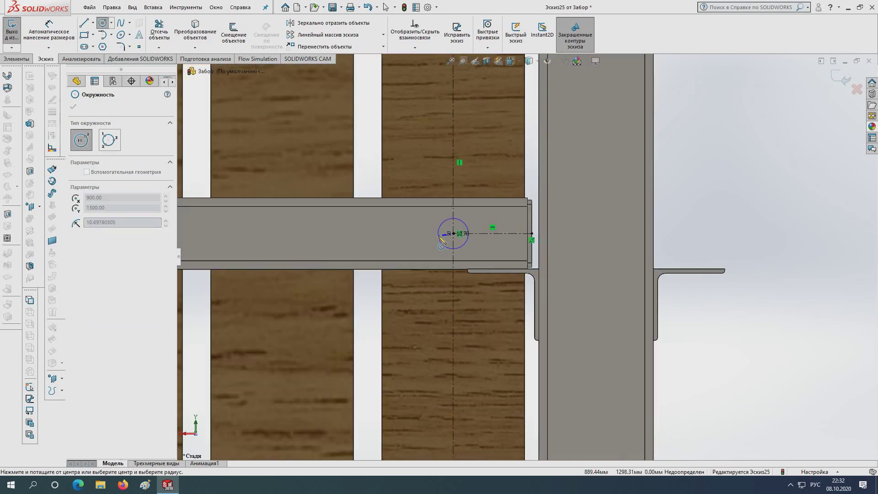
pyautogui.scroll(3, 454, 234)
pyautogui.scroll(2, 507, 246)
pyautogui.scroll(-1, 514, 217)
pyautogui.scroll(-1, 520, 135)
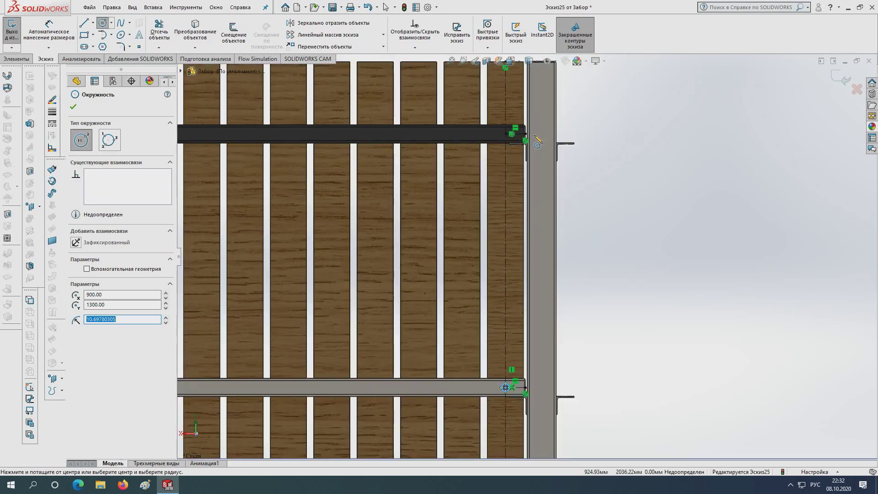
pyautogui.scroll(-3, 530, 137)
pyautogui.scroll(-1, 450, 134)
pyautogui.click(452, 122)
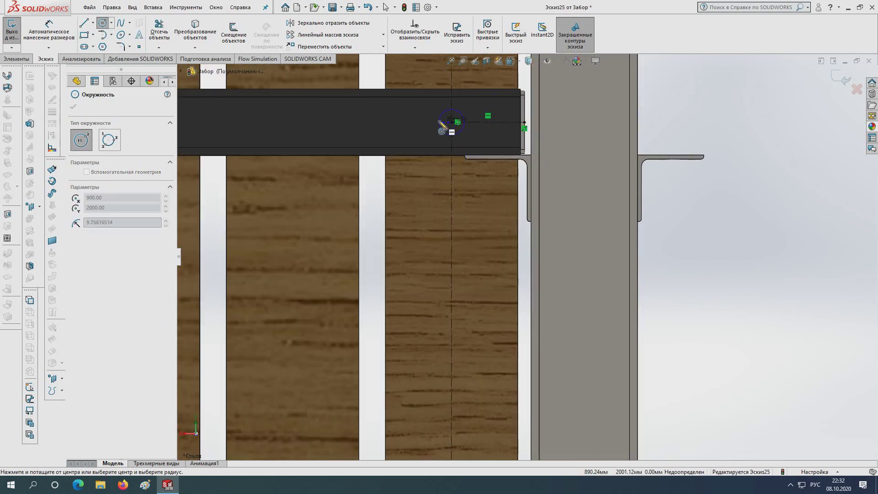
pyautogui.scroll(2, 476, 229)
pyautogui.scroll(1, 485, 257)
pyautogui.press('Escape')
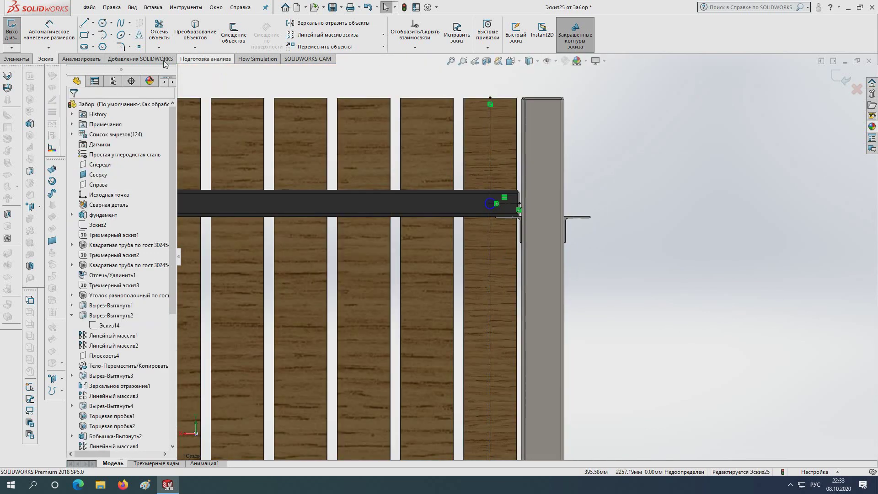
# - Dimension the first rail-end hole circle to a 9 mm diameter
pyautogui.click(49, 30)
pyautogui.scroll(-2, 516, 240)
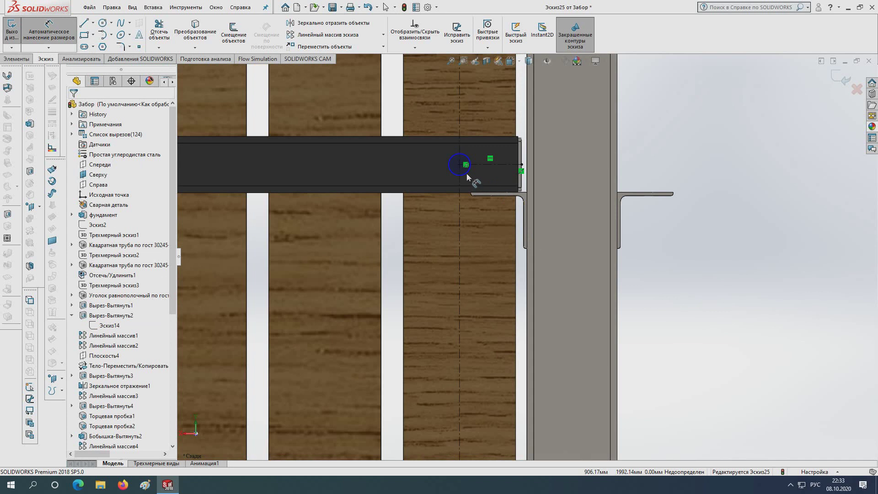
pyautogui.click(469, 177)
pyautogui.click(659, 259)
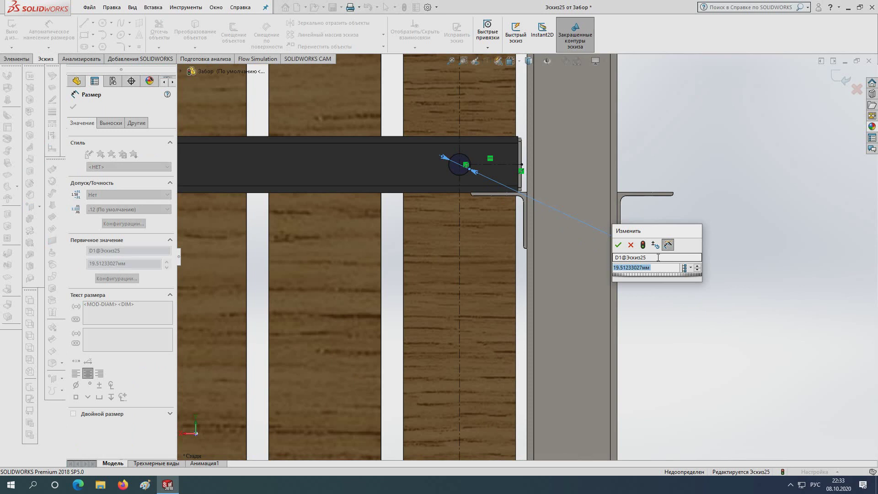
pyautogui.write('9')
pyautogui.press('Return')
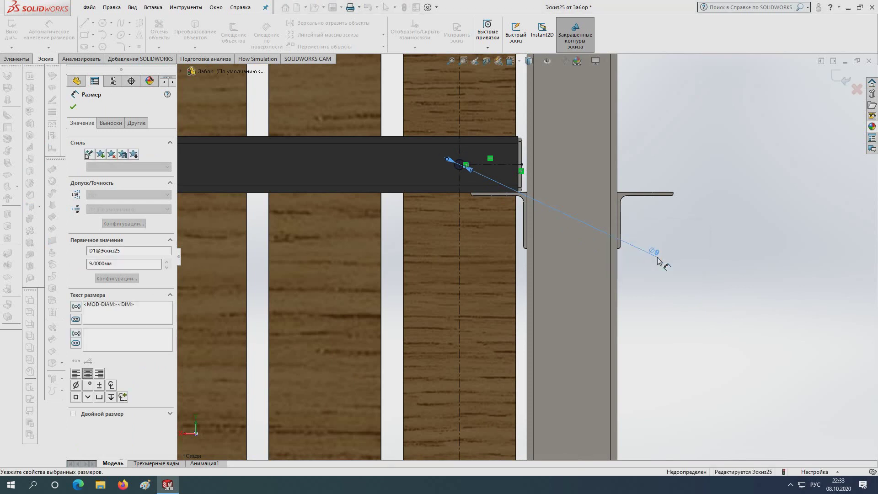
pyautogui.scroll(3, 629, 327)
pyautogui.scroll(3, 629, 326)
pyautogui.scroll(-4, 512, 378)
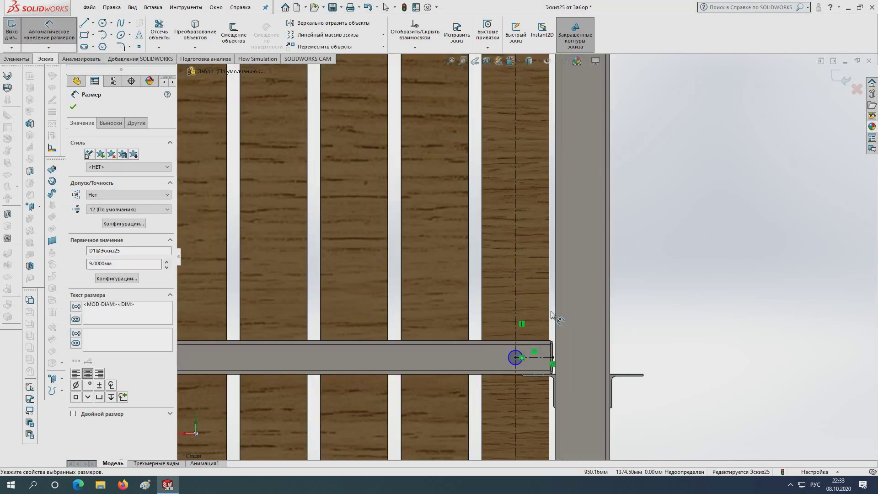
pyautogui.scroll(-2, 512, 378)
# - Give the middle and bottom rail hole circles 9 mm diameters as well
pyautogui.click(513, 376)
pyautogui.click(767, 332)
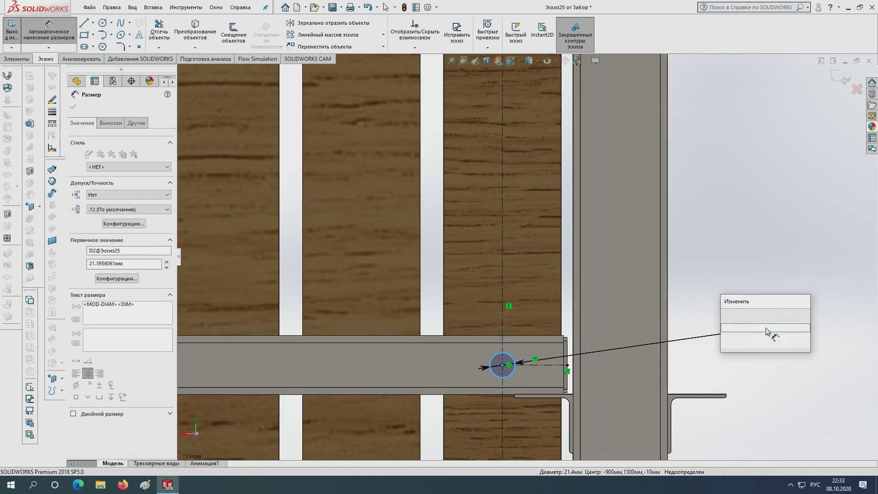
pyautogui.press('Return')
pyautogui.scroll(5, 659, 323)
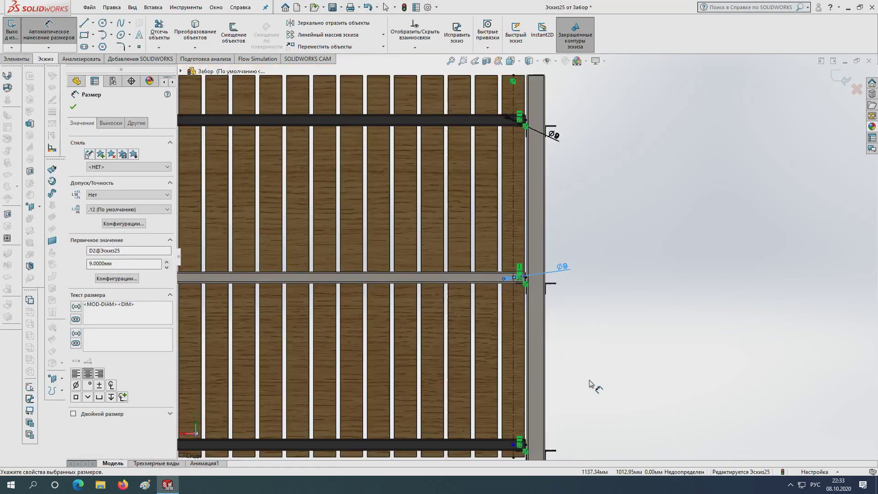
pyautogui.scroll(-3, 530, 348)
pyautogui.scroll(2, 519, 396)
pyautogui.scroll(-4, 513, 393)
pyautogui.scroll(-1, 503, 402)
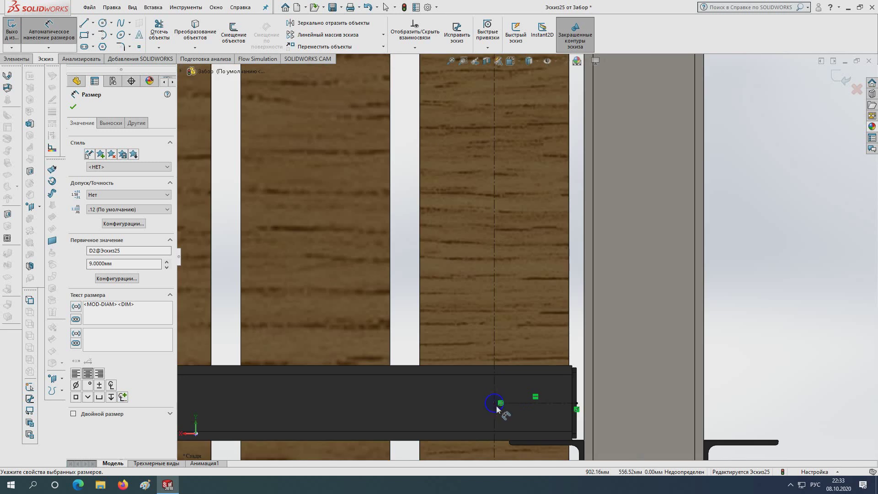
pyautogui.click(501, 415)
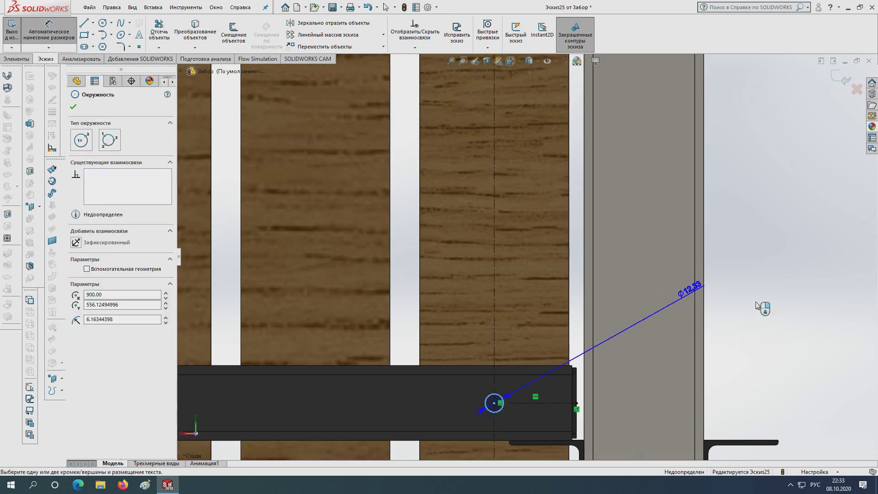
pyautogui.click(819, 304)
pyautogui.write('9')
pyautogui.press('Return')
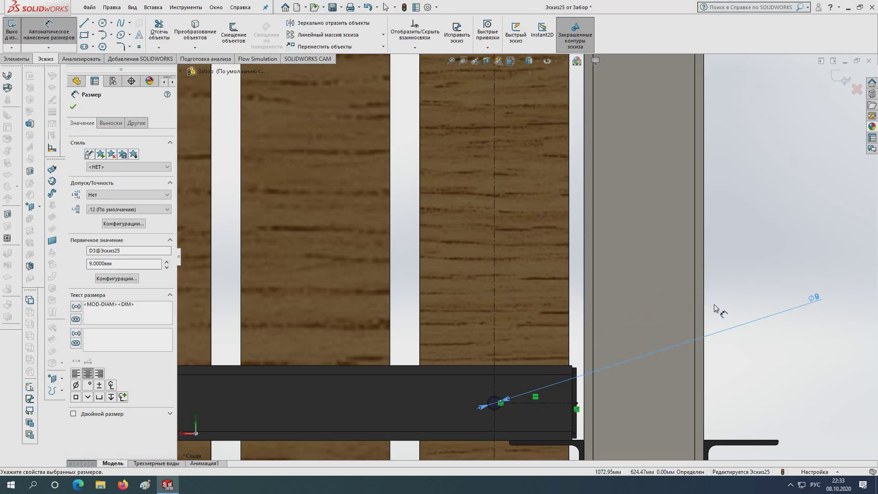
pyautogui.scroll(3, 686, 315)
pyautogui.scroll(2, 631, 326)
pyautogui.scroll(-2, 473, 233)
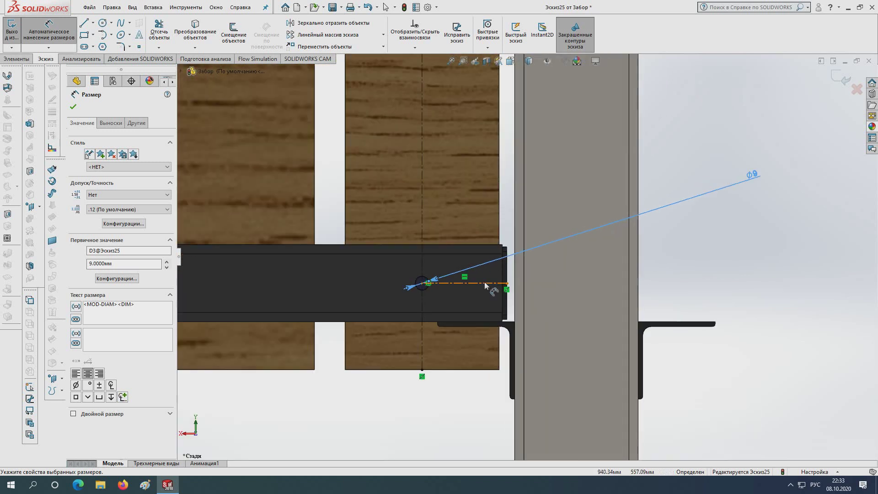
pyautogui.press('Escape')
# - Extruded-cut the three Ø9 mm holes 386 mm deep through the rails and boards
pyautogui.click(30, 171)
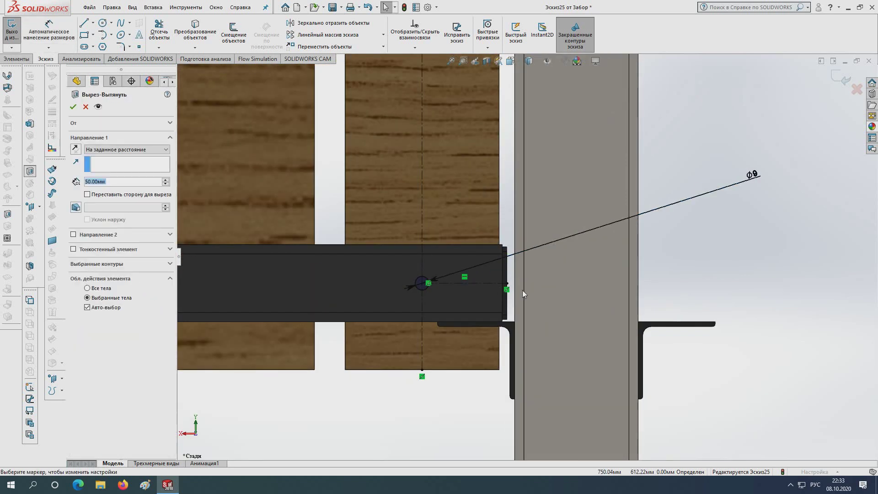
pyautogui.moveTo(522, 290); pyautogui.dragTo(314, 277, button='middle')
pyautogui.scroll(2, 494, 228)
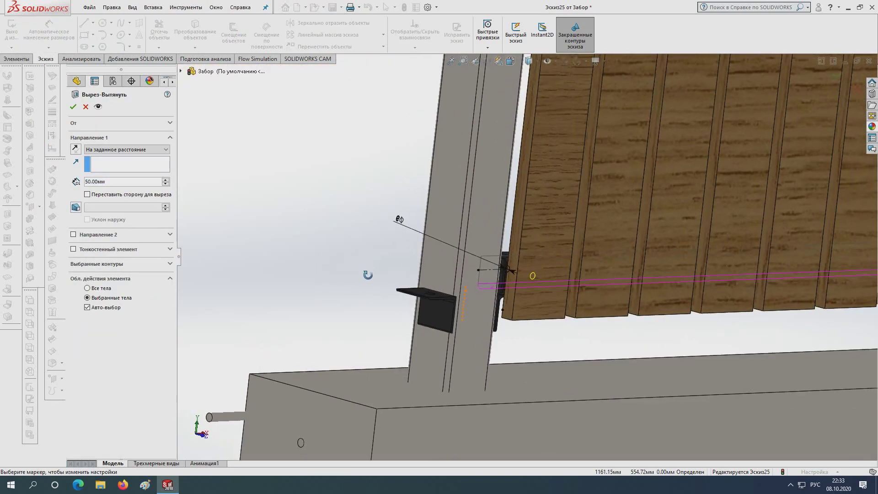
pyautogui.scroll(1, 494, 229)
pyautogui.scroll(2, 494, 229)
pyautogui.scroll(3, 494, 229)
pyautogui.scroll(-3, 550, 216)
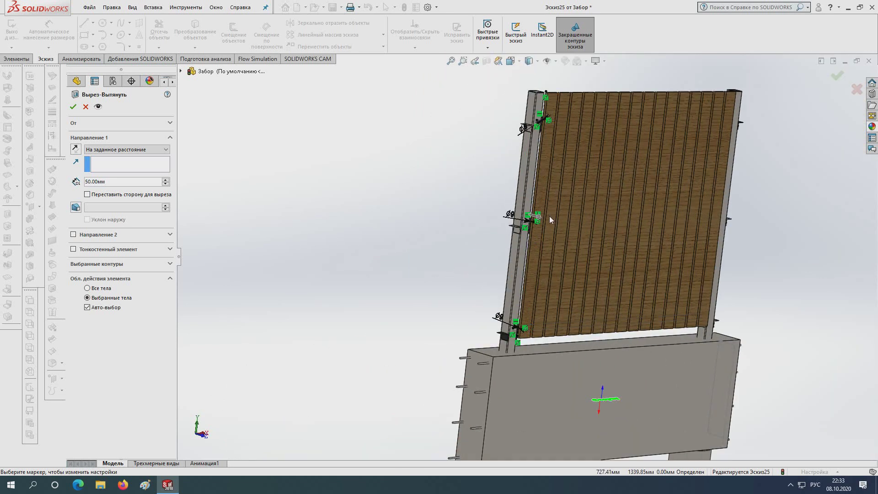
pyautogui.scroll(-3, 540, 219)
pyautogui.moveTo(533, 215); pyautogui.dragTo(558, 254)
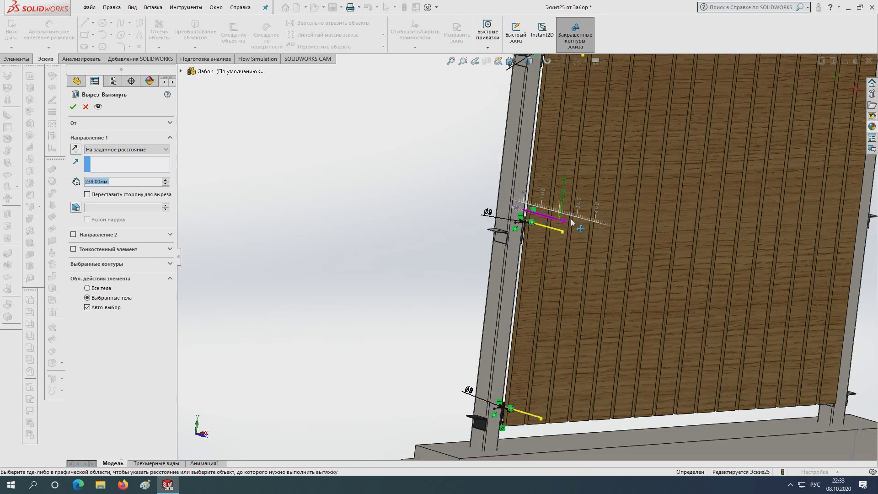
pyautogui.moveTo(547, 216); pyautogui.dragTo(594, 229)
pyautogui.click(73, 106)
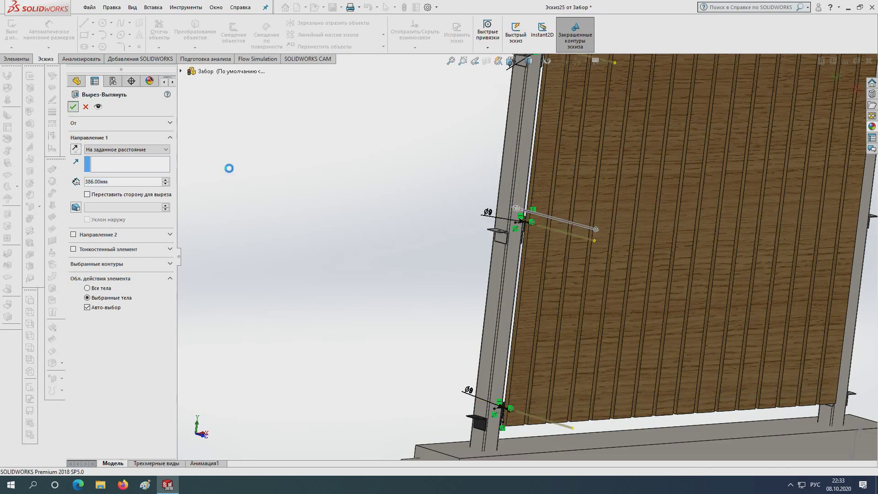
# - Expand Вырез-Вытянуть5 in the tree and open its sketch Эскиз25 for editing
pyautogui.scroll(-3, 547, 237)
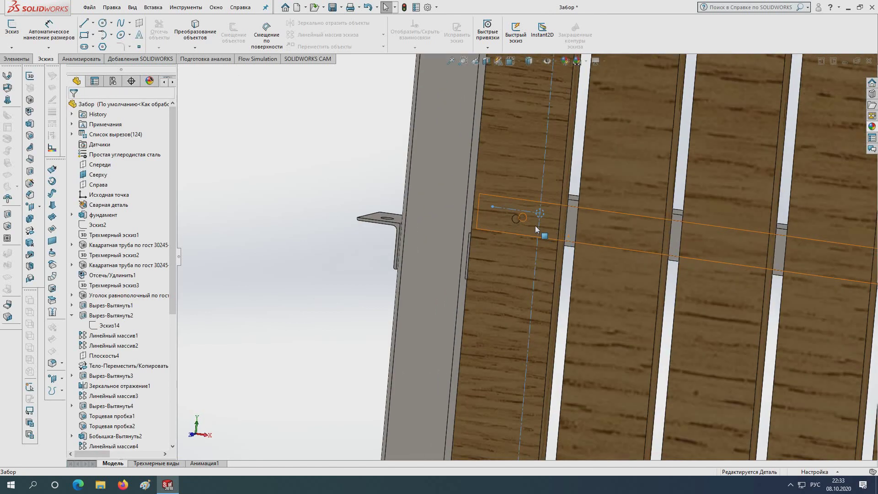
pyautogui.scroll(-3, 539, 230)
pyautogui.scroll(-2, 526, 231)
pyautogui.scroll(3, 531, 229)
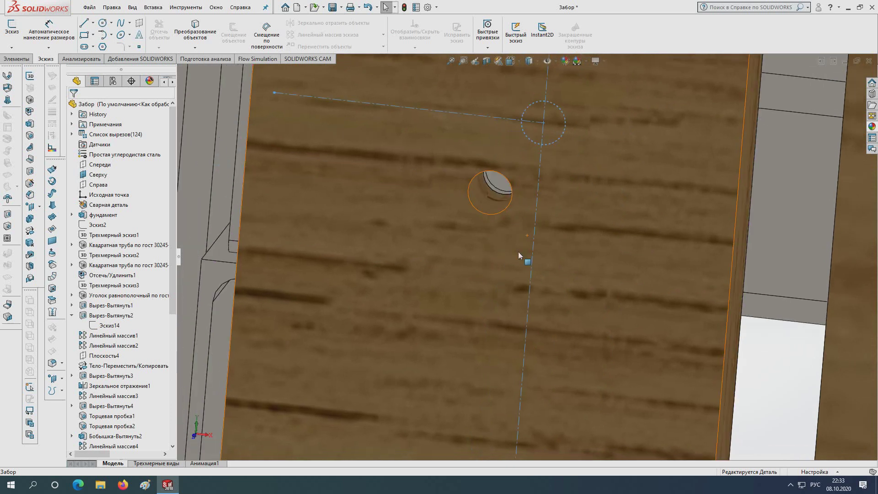
pyautogui.scroll(3, 518, 252)
pyautogui.scroll(3, 512, 249)
pyautogui.scroll(5, 526, 269)
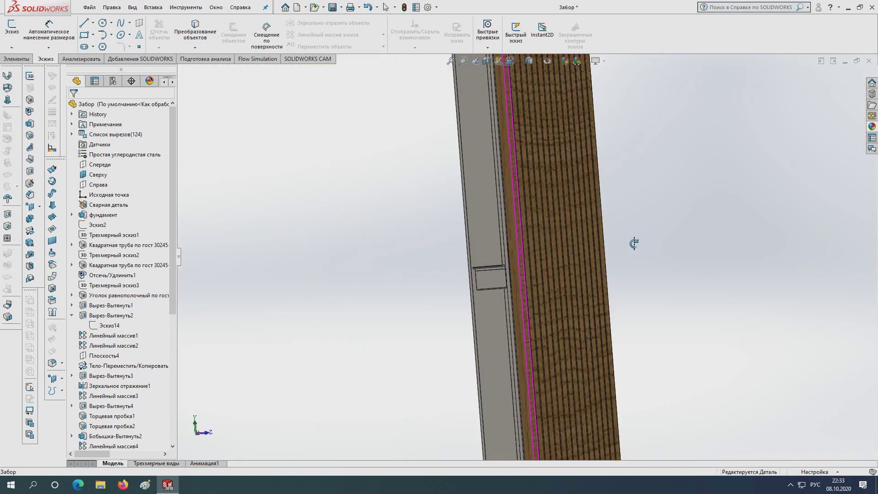
pyautogui.moveTo(634, 241)
pyautogui.mouseDown(button='middle')
pyautogui.moveTo(594, 294)
pyautogui.moveTo(555, 300)
pyautogui.moveTo(524, 318)
pyautogui.mouseUp(button='middle')
pyautogui.scroll(-1, 396, 315)
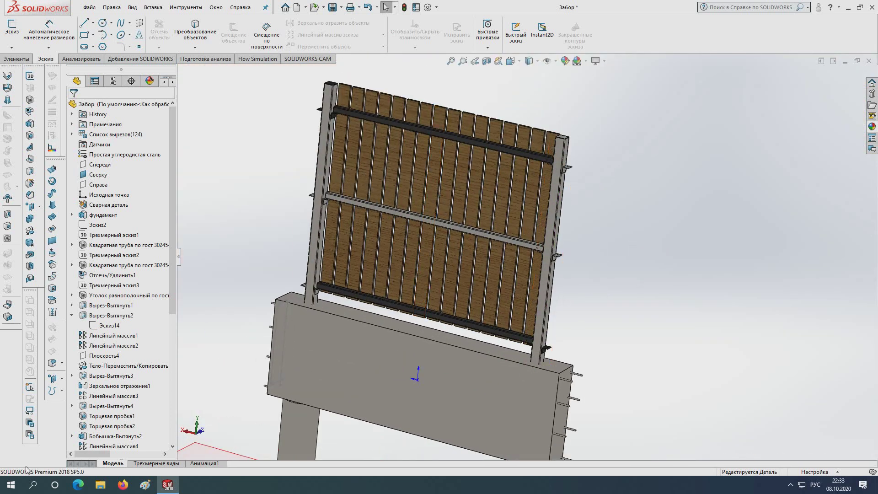
pyautogui.scroll(-7, 115, 366)
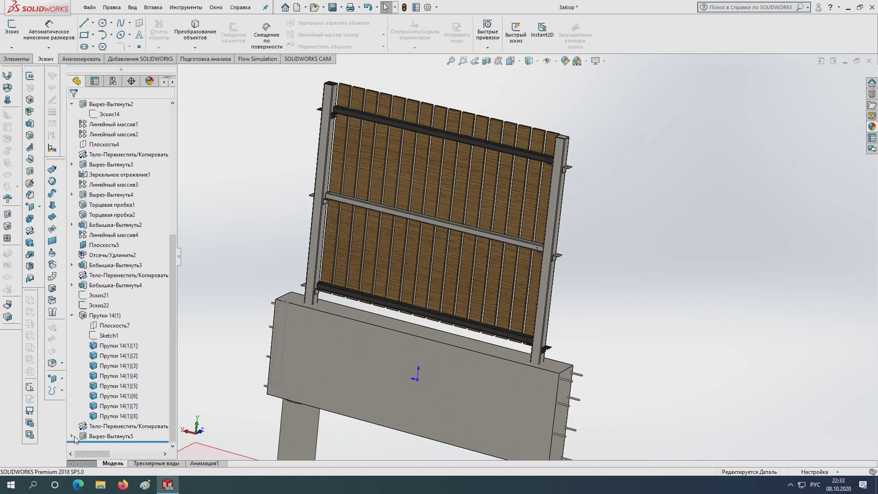
pyautogui.click(110, 438)
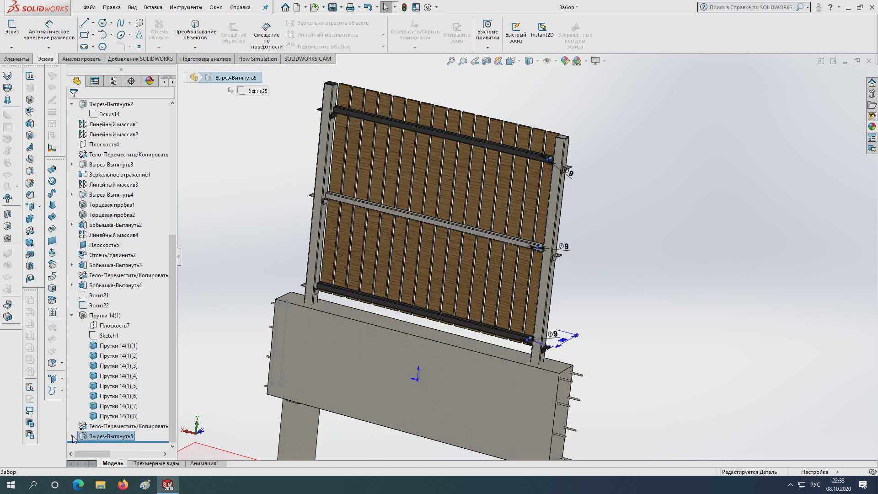
pyautogui.click(72, 437)
pyautogui.click(104, 439)
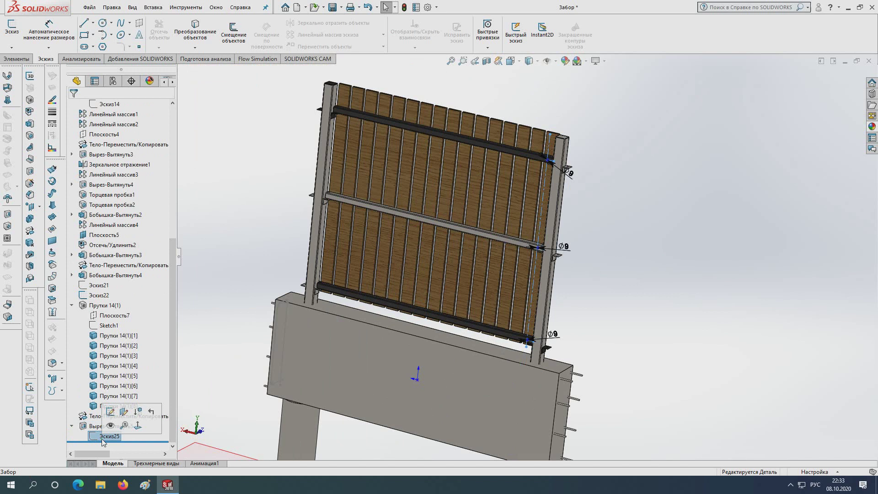
pyautogui.click(110, 412)
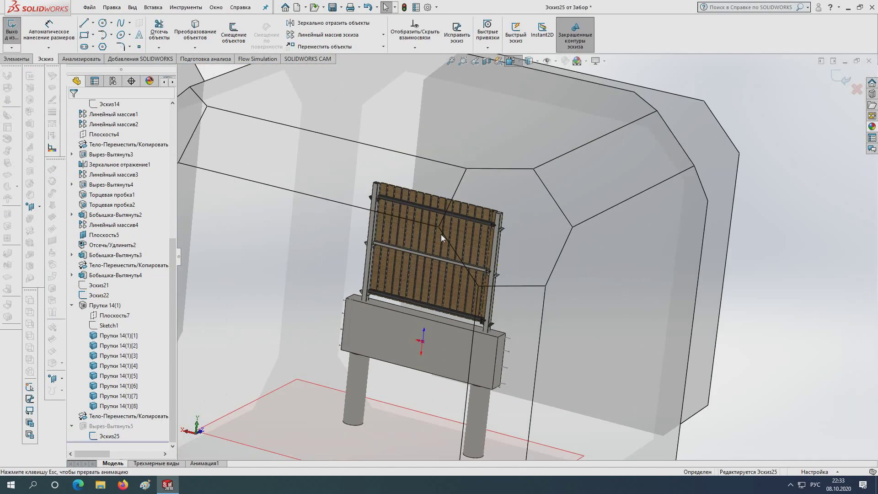
# - Box-select the hole sketch's three arcs, four lines and two dimensions
pyautogui.scroll(-3, 582, 280)
pyautogui.scroll(-3, 582, 279)
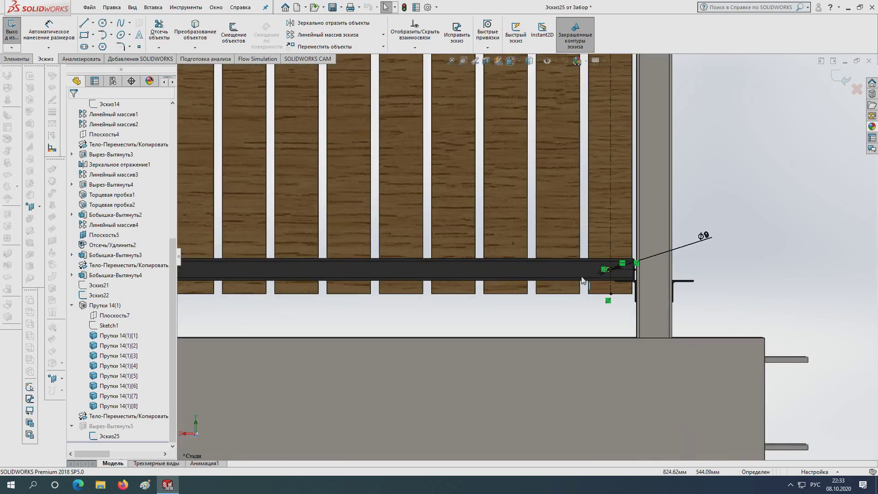
pyautogui.scroll(-2, 582, 280)
pyautogui.scroll(5, 630, 265)
pyautogui.scroll(4, 539, 273)
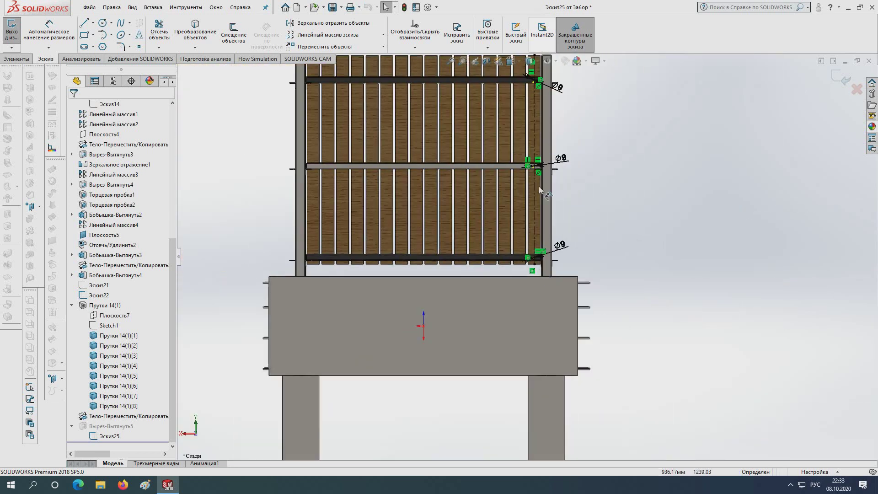
pyautogui.scroll(3, 539, 189)
pyautogui.scroll(-2, 511, 266)
pyautogui.scroll(-3, 512, 266)
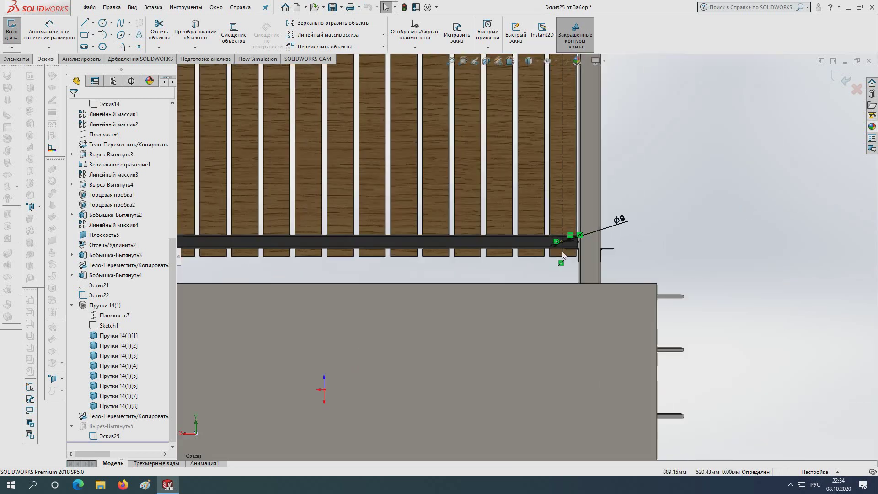
pyautogui.scroll(-1, 512, 266)
pyautogui.scroll(5, 432, 258)
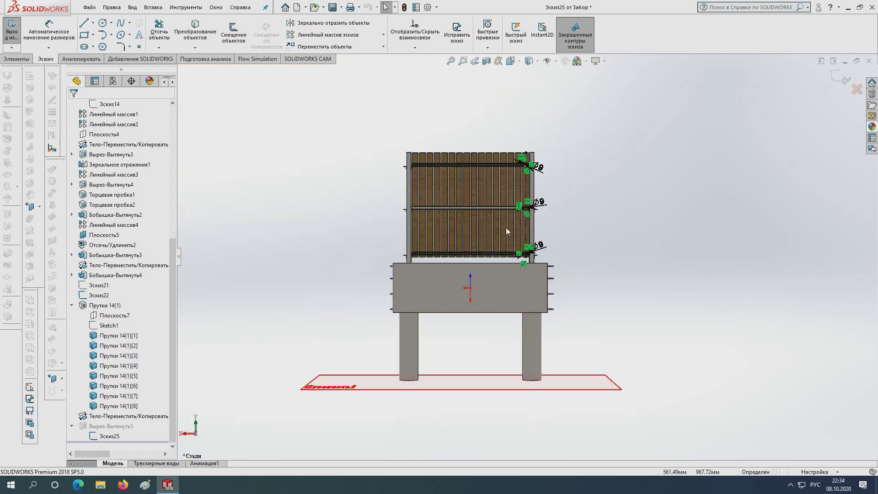
pyautogui.scroll(-2, 506, 227)
pyautogui.moveTo(449, 83)
pyautogui.mouseDown()
pyautogui.moveTo(441, 90)
pyautogui.moveTo(614, 354)
pyautogui.mouseUp()
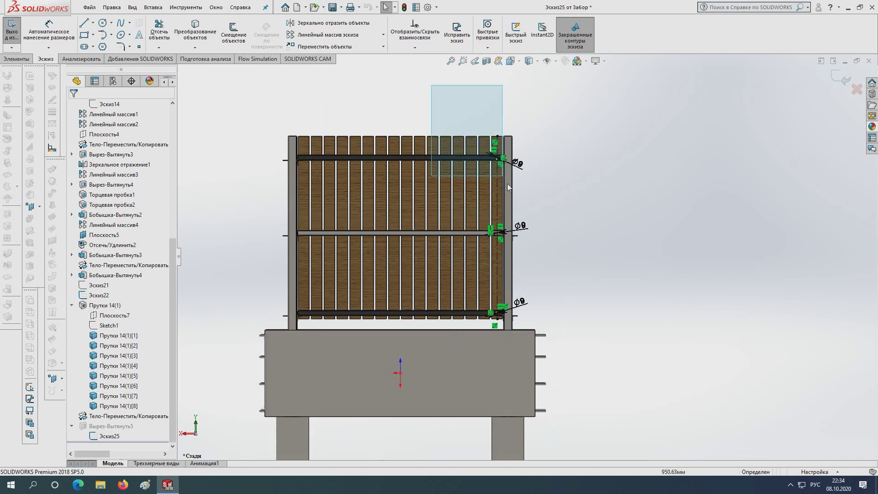
pyautogui.scroll(-4, 506, 161)
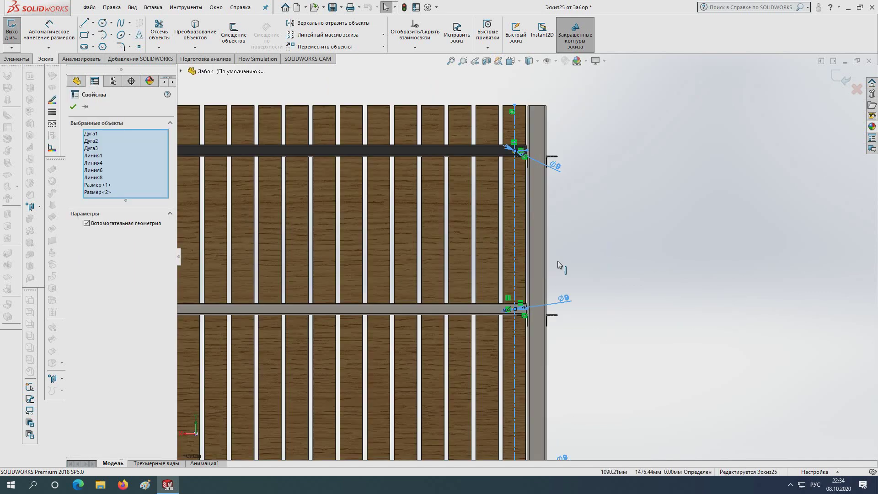
pyautogui.scroll(1, 558, 260)
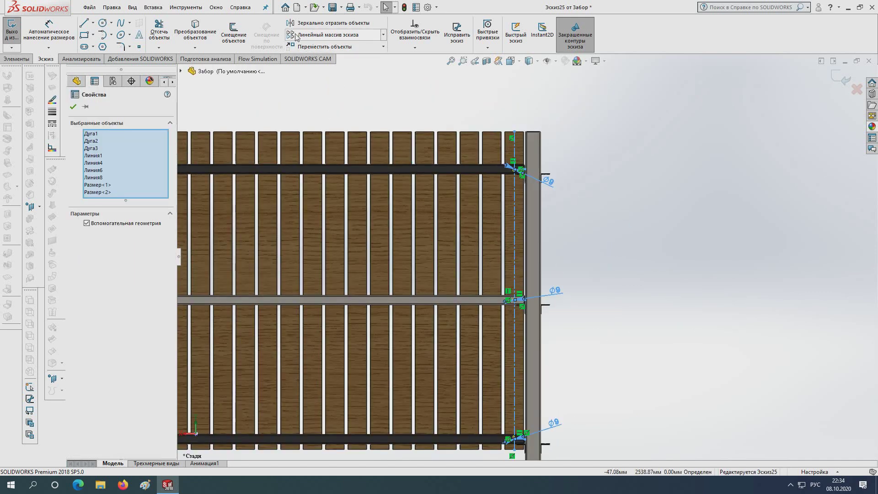
# - Start a linear sketch pattern of the hole geometry running toward the left
pyautogui.click(315, 35)
pyautogui.scroll(-2, 522, 179)
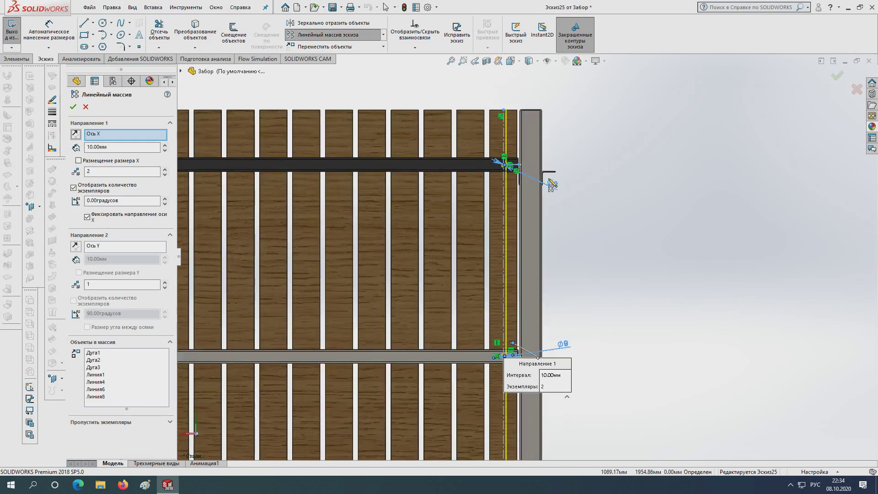
pyautogui.scroll(-2, 523, 179)
pyautogui.scroll(4, 458, 293)
pyautogui.scroll(4, 456, 307)
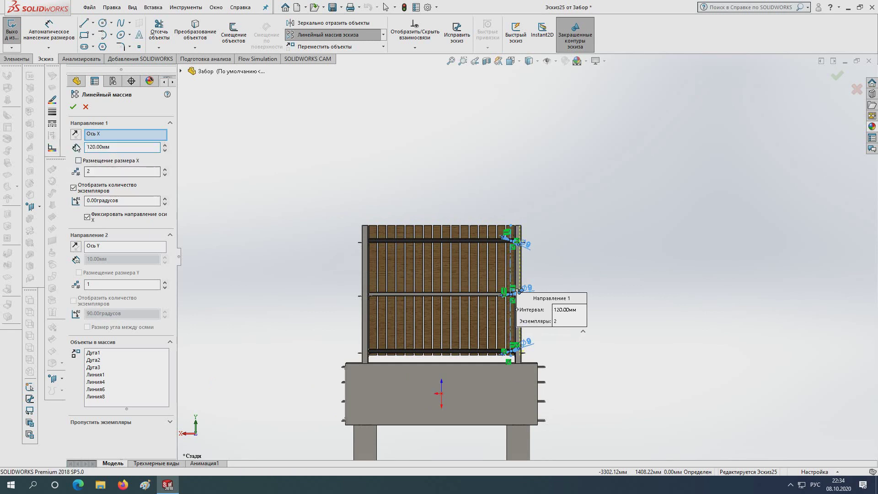
pyautogui.click(76, 135)
# - Raise the pattern to 16 instances at 120 mm spacing and accept it
pyautogui.scroll(-3, 563, 275)
pyautogui.scroll(-3, 560, 277)
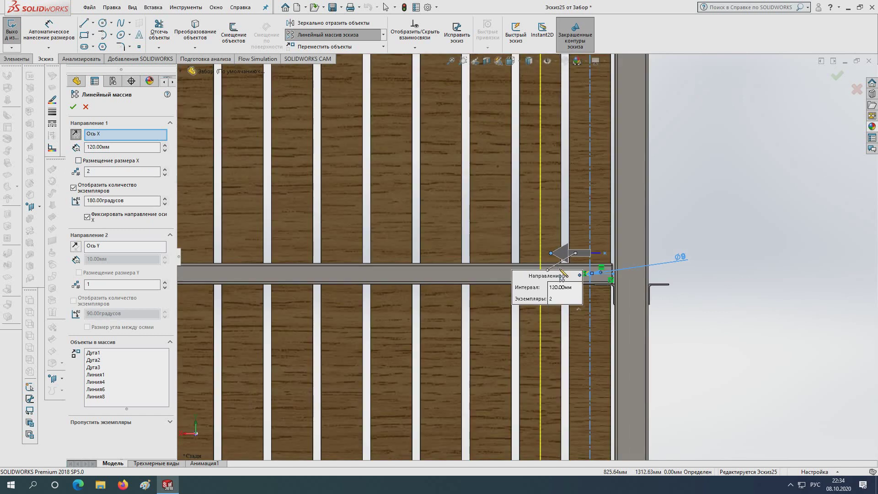
pyautogui.scroll(-3, 559, 277)
pyautogui.scroll(-1, 559, 277)
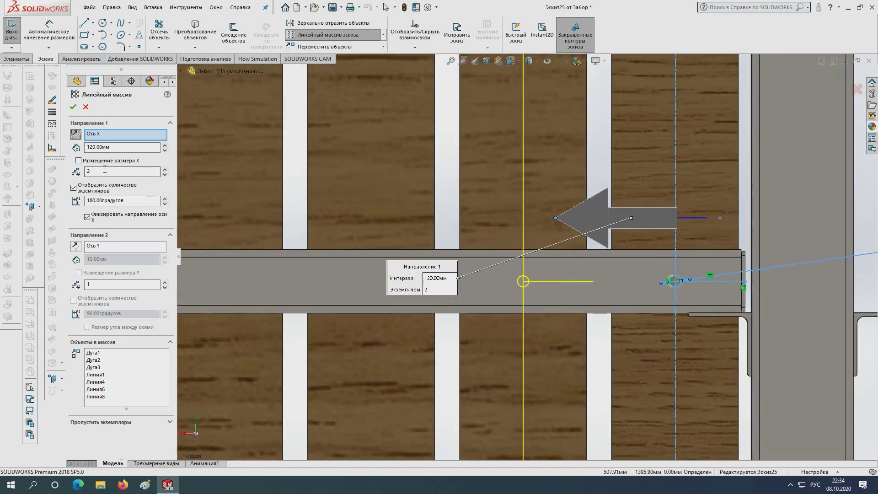
pyautogui.click(166, 169)
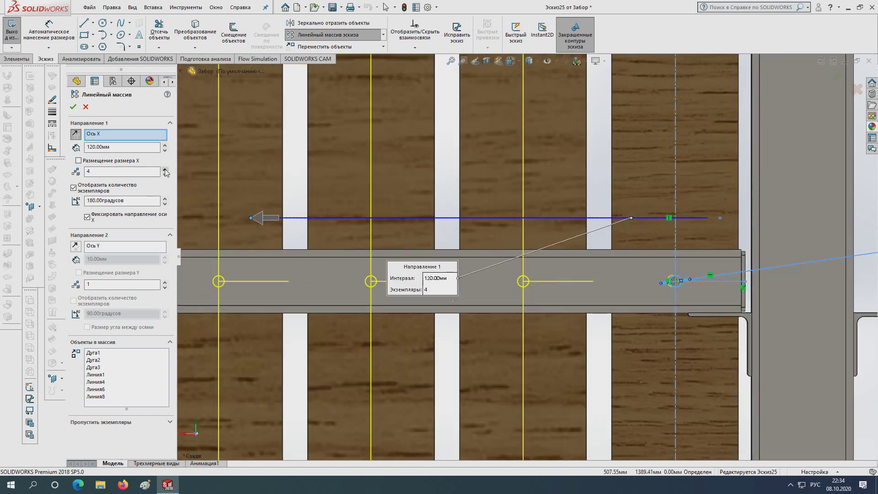
pyautogui.click(166, 169)
pyautogui.scroll(6, 518, 257)
pyautogui.scroll(3, 485, 311)
pyautogui.scroll(4, 459, 303)
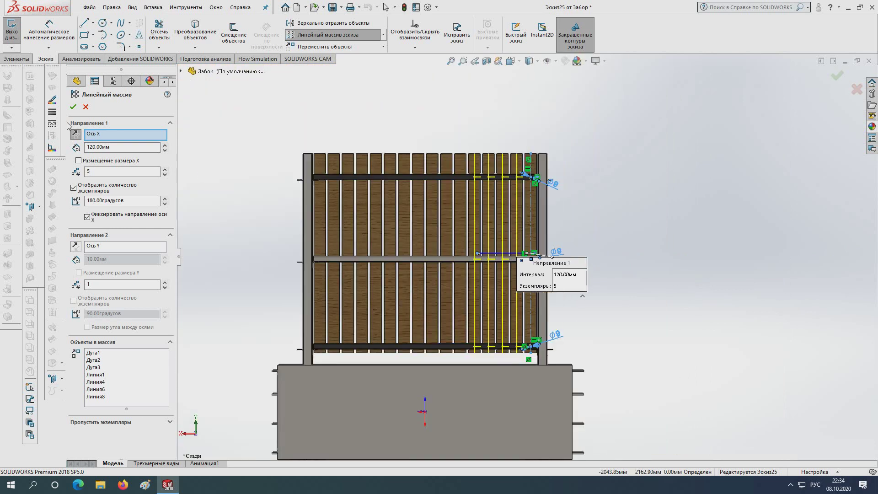
pyautogui.click(166, 169)
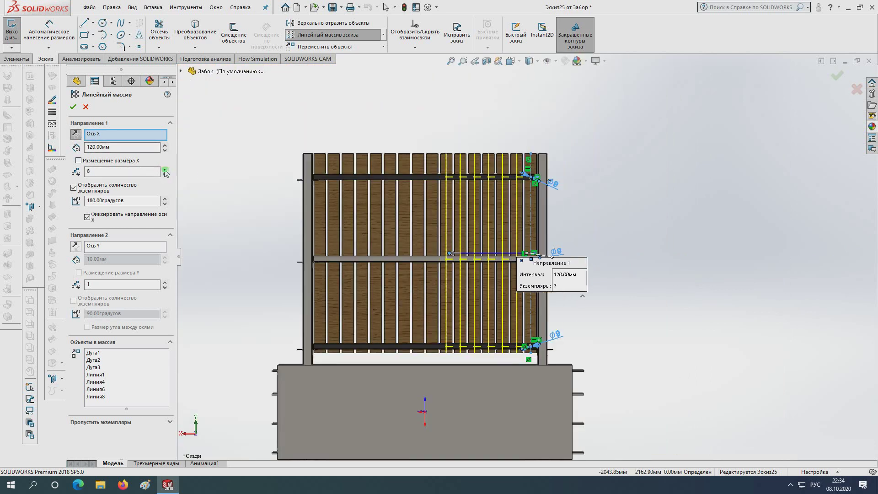
pyautogui.click(166, 169)
pyautogui.click(166, 168)
pyautogui.click(165, 169)
pyautogui.doubleClick(166, 169)
pyautogui.click(166, 169)
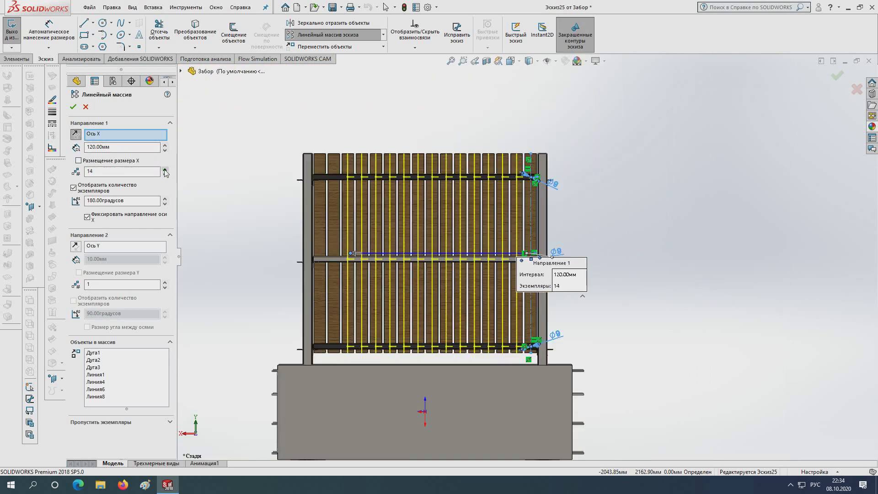
pyautogui.click(166, 168)
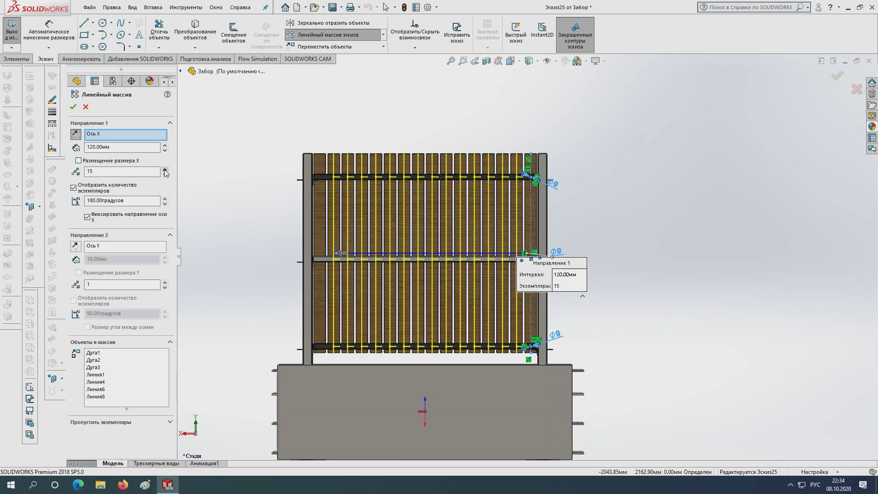
pyautogui.click(72, 107)
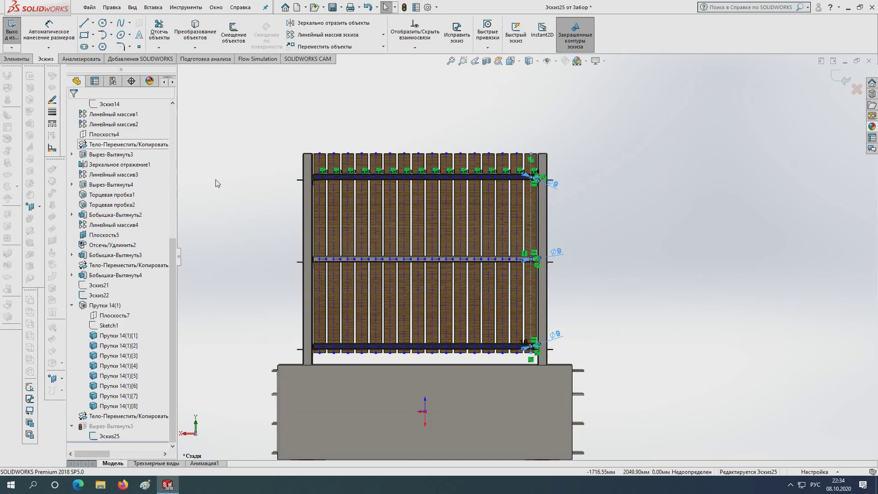
# - Exit Эскиз25 to rebuild Вырез-Вытянуть5, then zoom and orbit to inspect the rail holes
pyautogui.click(12, 31)
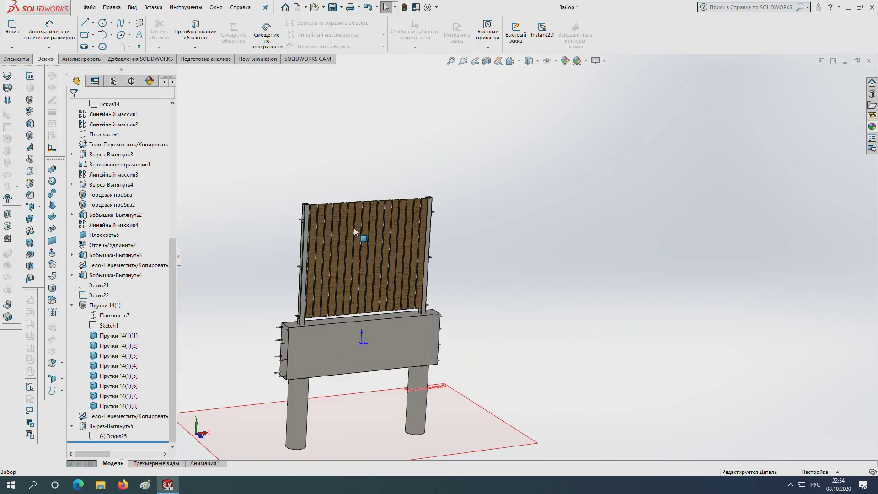
pyautogui.scroll(-3, 457, 255)
pyautogui.scroll(-3, 439, 257)
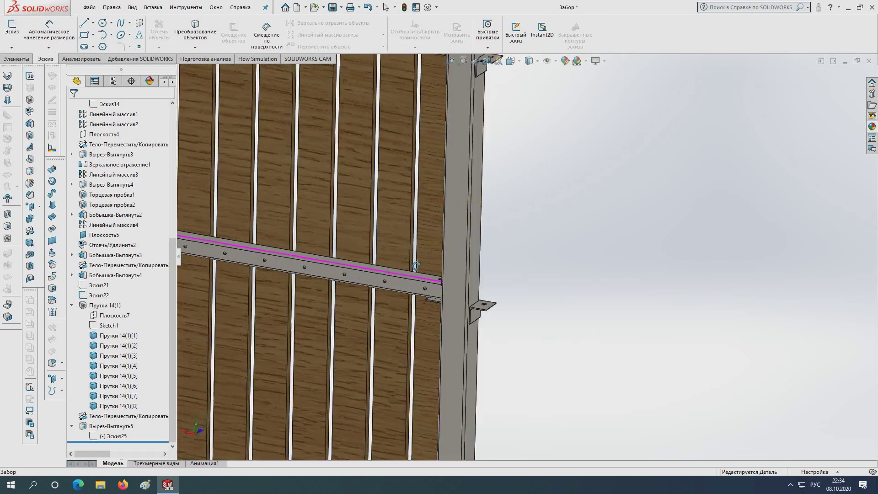
pyautogui.scroll(-3, 425, 259)
pyautogui.scroll(2, 425, 258)
pyautogui.scroll(3, 411, 229)
pyautogui.scroll(4, 392, 186)
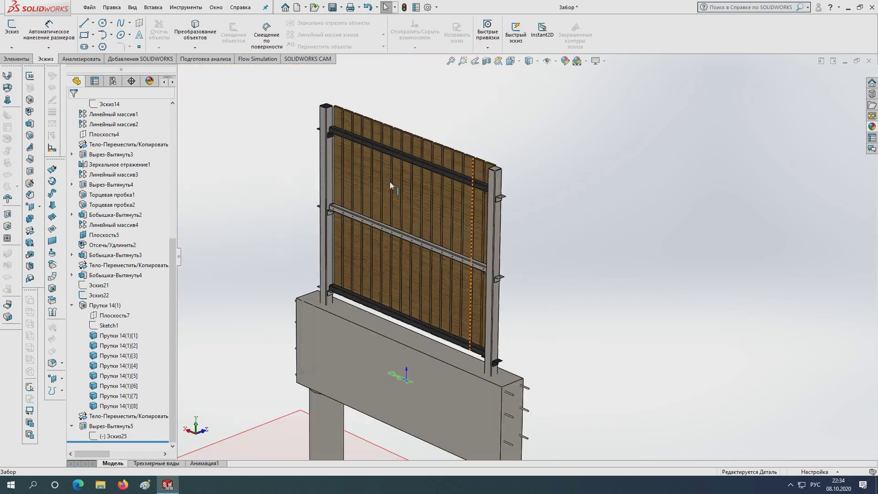
pyautogui.scroll(-3, 441, 137)
pyautogui.scroll(-1, 441, 137)
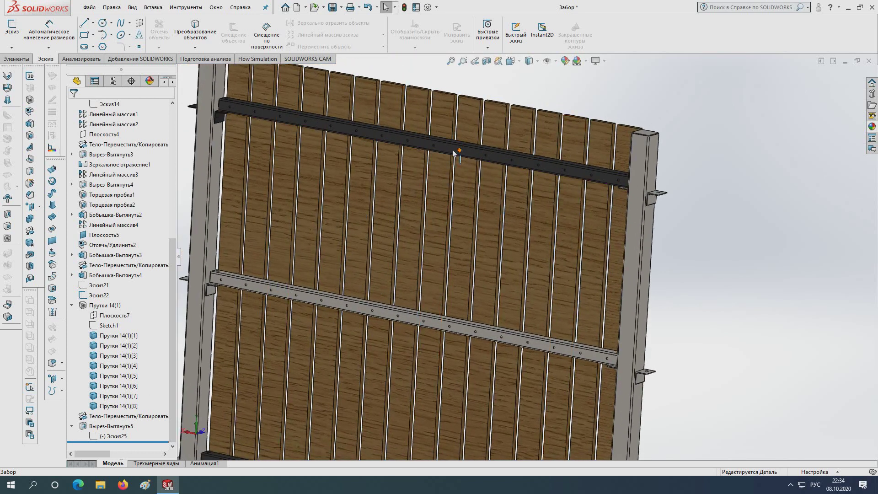
pyautogui.scroll(3, 475, 162)
pyautogui.scroll(2, 480, 165)
pyautogui.scroll(-2, 457, 274)
pyautogui.scroll(-2, 503, 231)
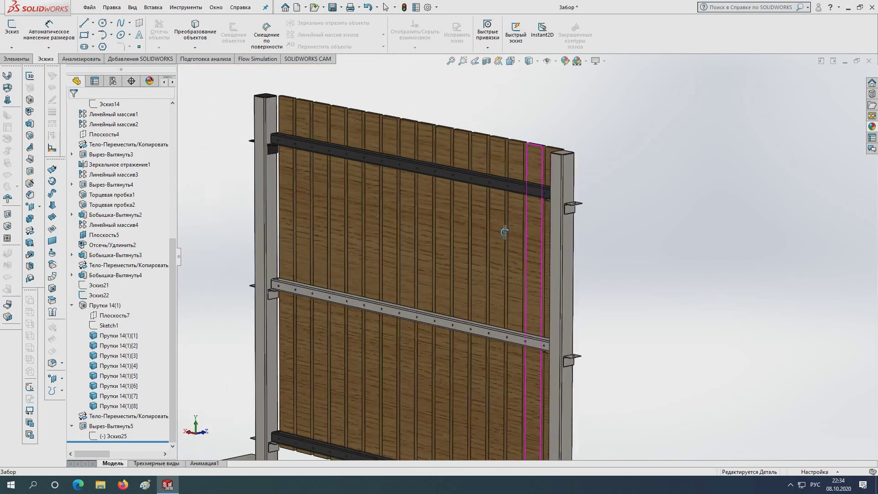
pyautogui.moveTo(503, 232)
pyautogui.mouseDown(button='middle')
pyautogui.moveTo(438, 230)
pyautogui.moveTo(505, 231)
pyautogui.mouseUp(button='middle')
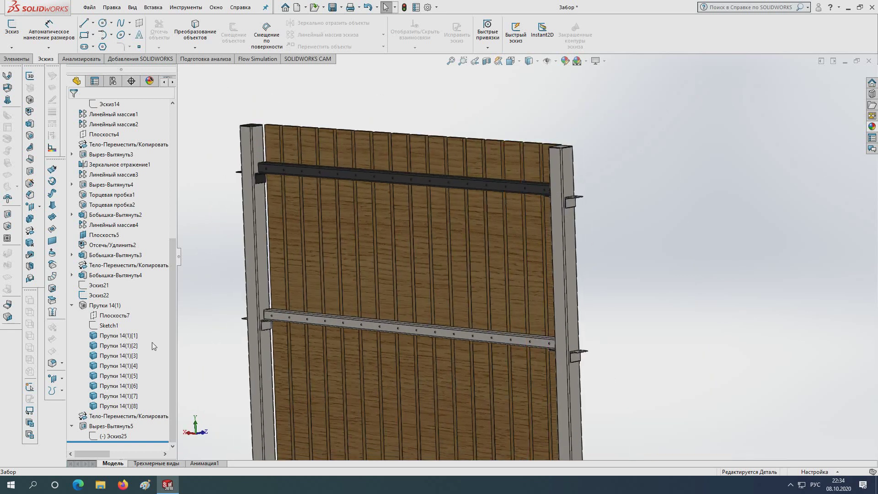
# - Edit Вырез-Вытянуть5 and activate its Feature Scope selected-bodies list
pyautogui.rightClick(102, 427)
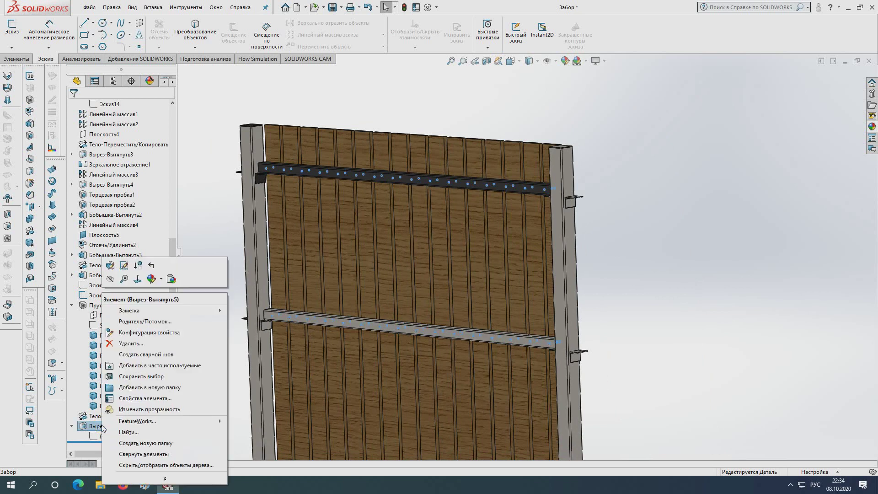
pyautogui.click(110, 265)
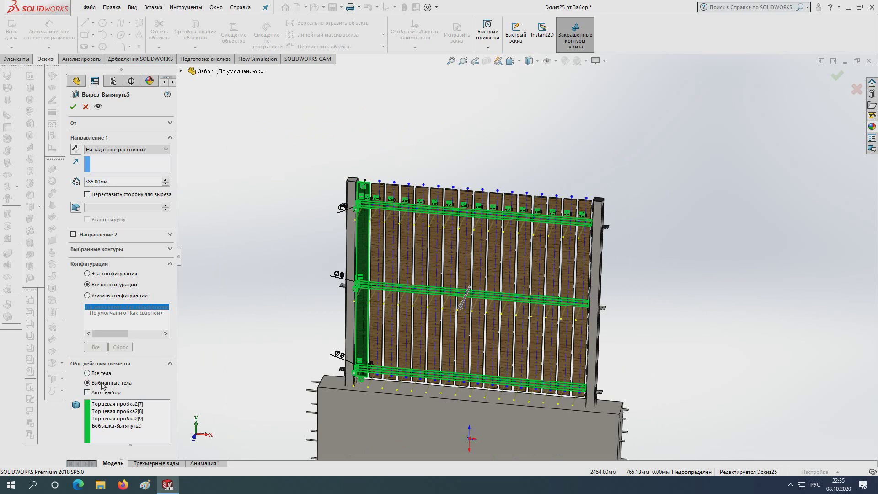
pyautogui.click(107, 436)
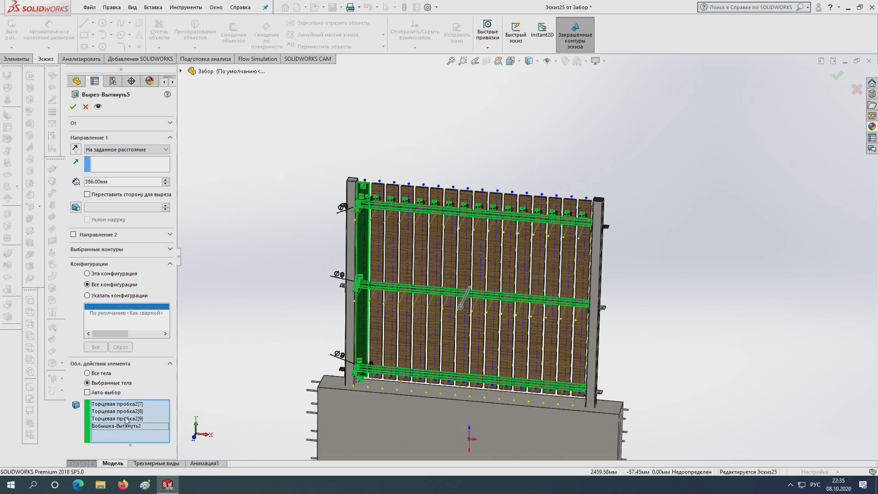
pyautogui.scroll(-3, 393, 237)
# - Add all ten fence boards to the cut's affected bodies
pyautogui.click(364, 233)
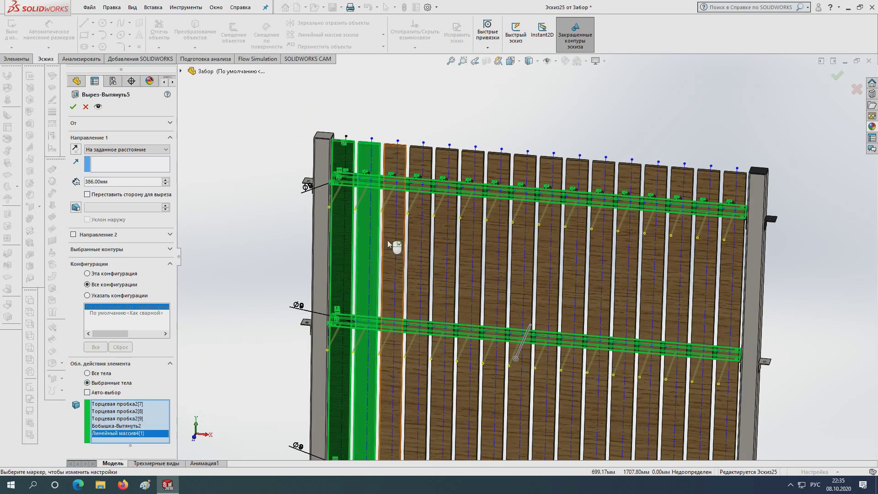
pyautogui.click(393, 243)
pyautogui.click(445, 248)
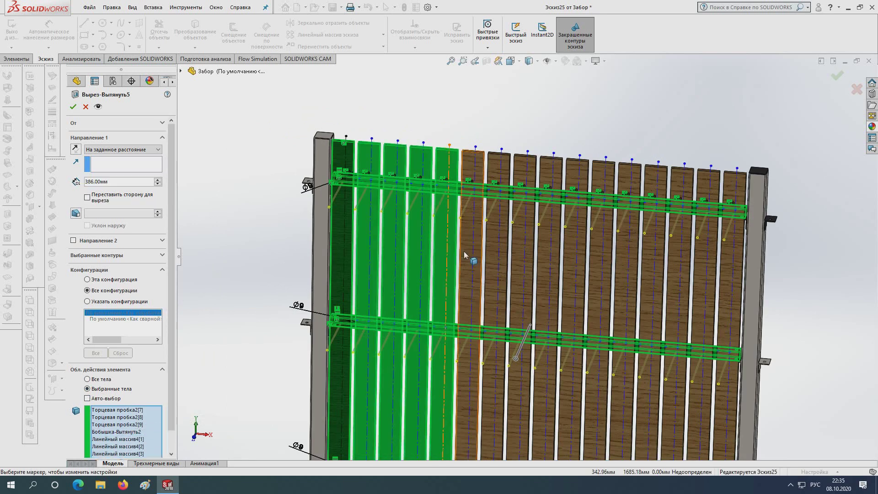
pyautogui.click(470, 255)
pyautogui.click(498, 255)
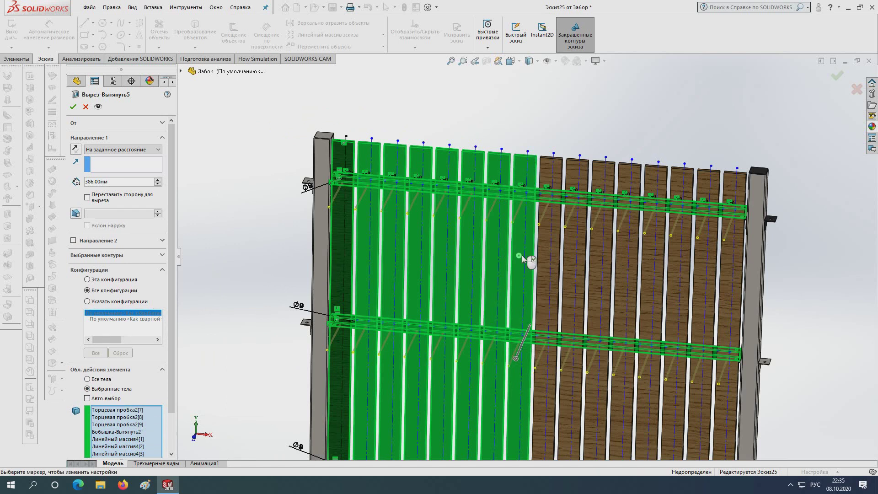
pyautogui.click(549, 257)
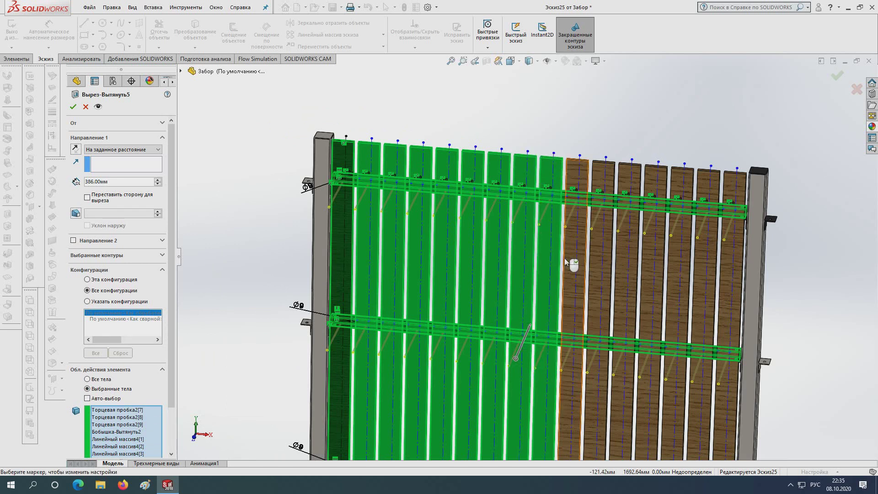
pyautogui.click(600, 263)
pyautogui.click(655, 268)
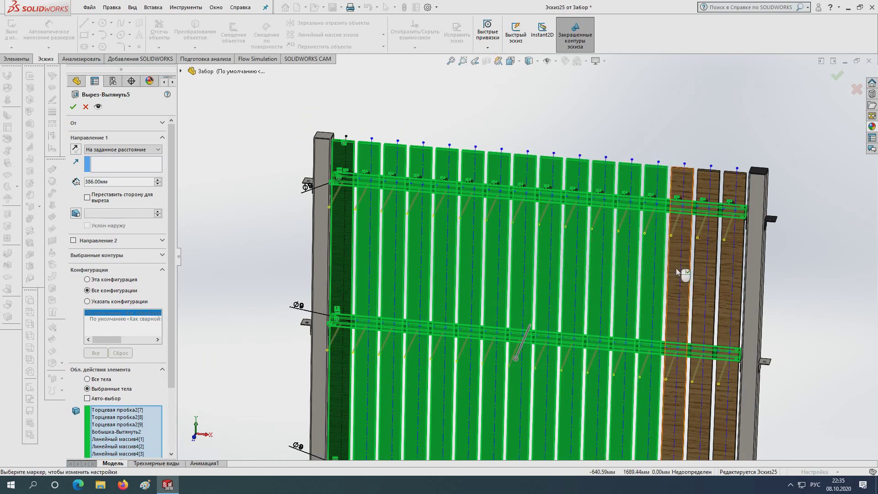
pyautogui.click(699, 271)
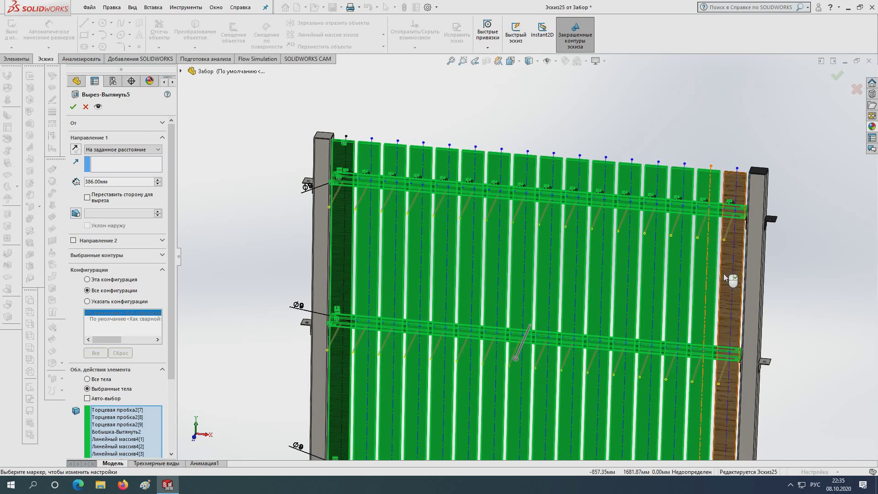
pyautogui.click(724, 273)
# - Confirm the updated hole cut and zoom around the fence
pyautogui.press('Return')
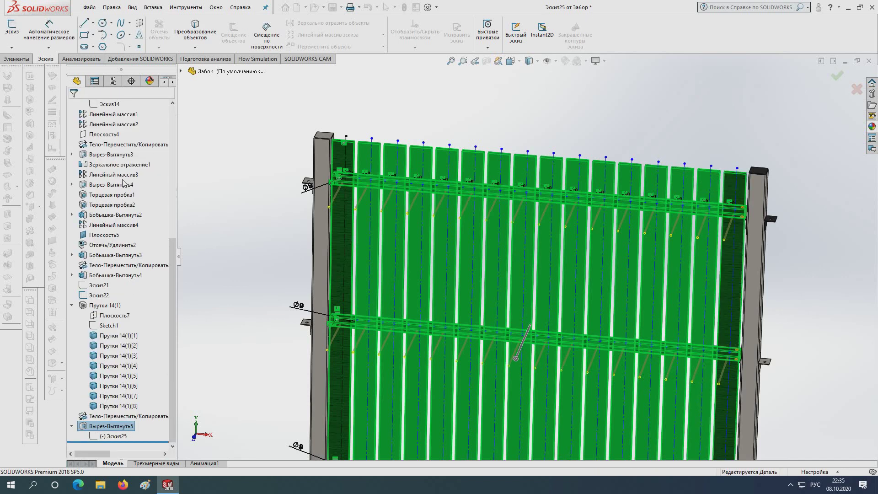
pyautogui.scroll(-3, 457, 361)
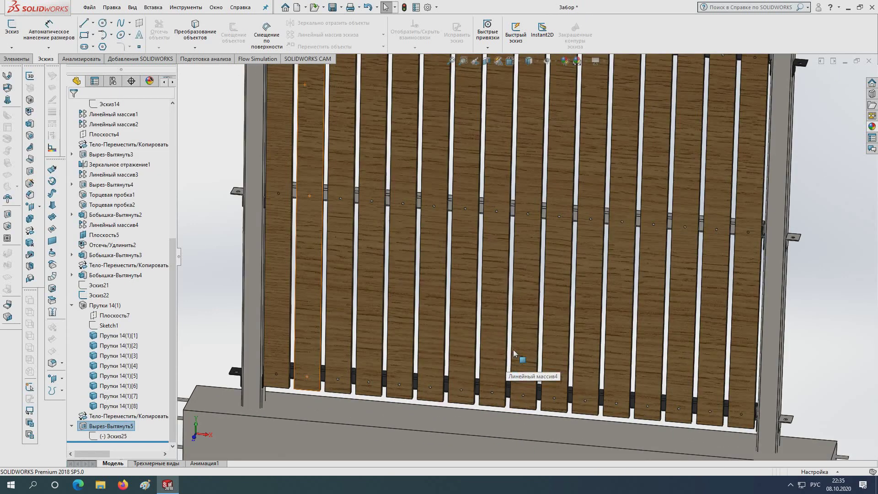
pyautogui.scroll(-2, 451, 308)
pyautogui.scroll(3, 526, 320)
pyautogui.scroll(2, 509, 409)
pyautogui.scroll(-3, 509, 409)
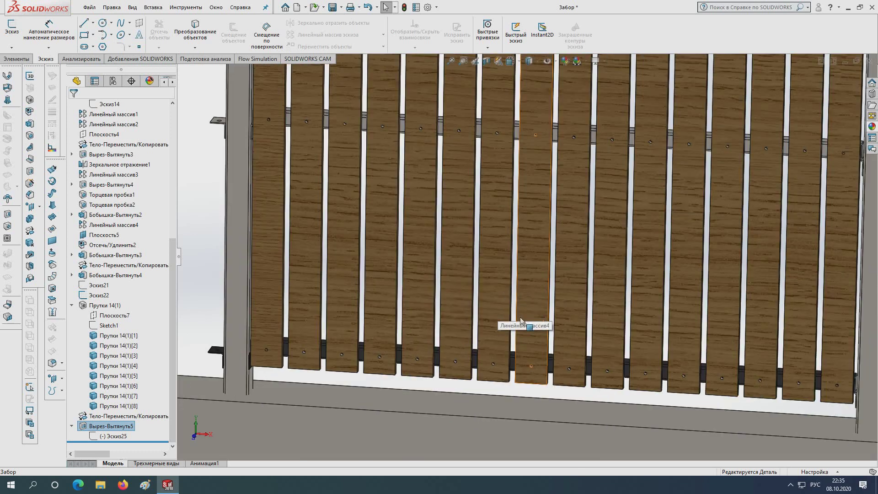
pyautogui.scroll(-3, 506, 323)
pyautogui.scroll(-1, 526, 334)
pyautogui.scroll(4, 454, 313)
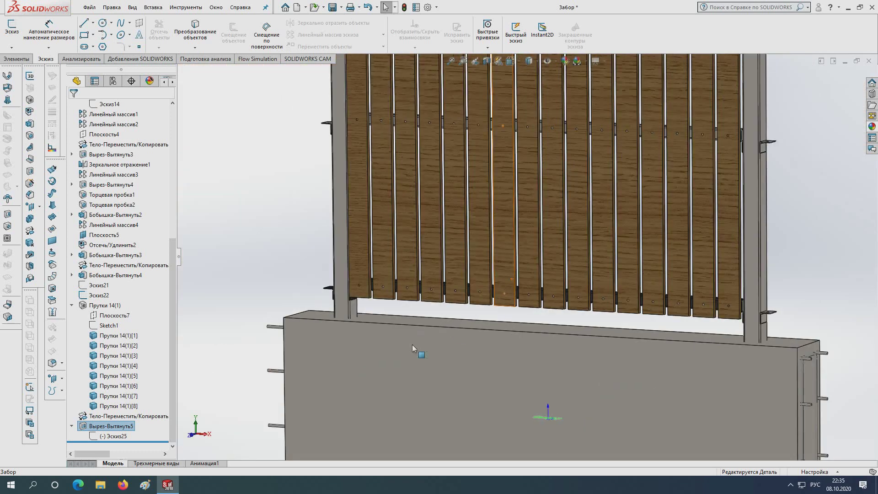
pyautogui.scroll(1, 485, 228)
pyautogui.scroll(1, 507, 114)
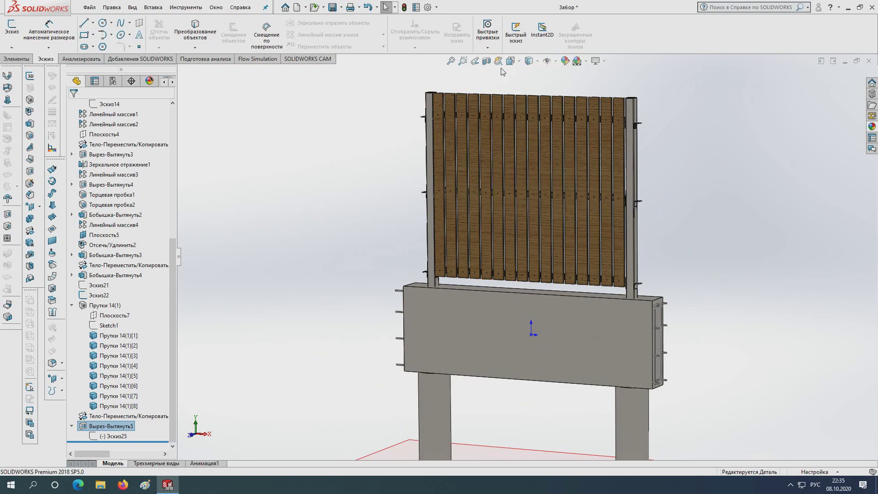
# - Switch to the Front view and zoom in on the slats' bolt holes
pyautogui.click(511, 60)
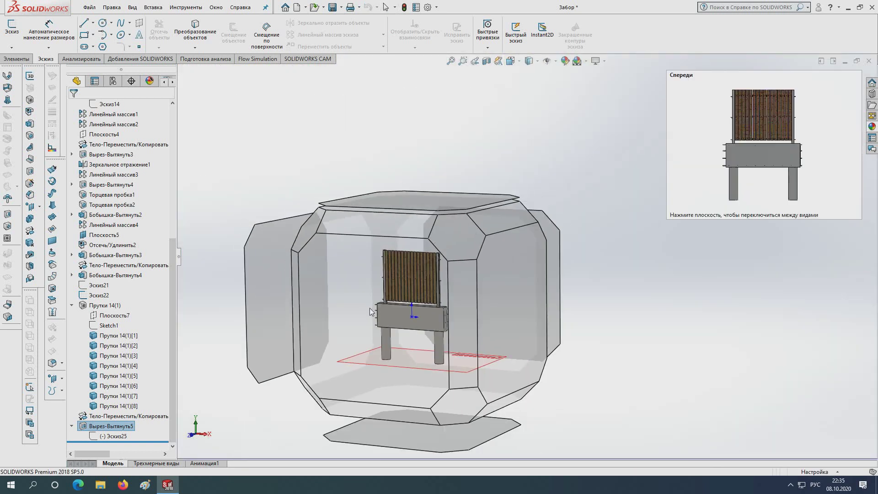
pyautogui.click(360, 293)
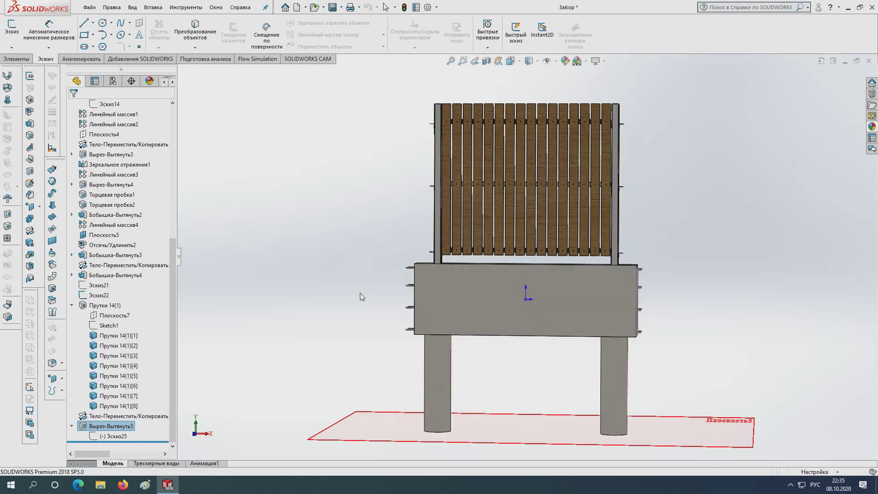
pyautogui.scroll(-2, 504, 231)
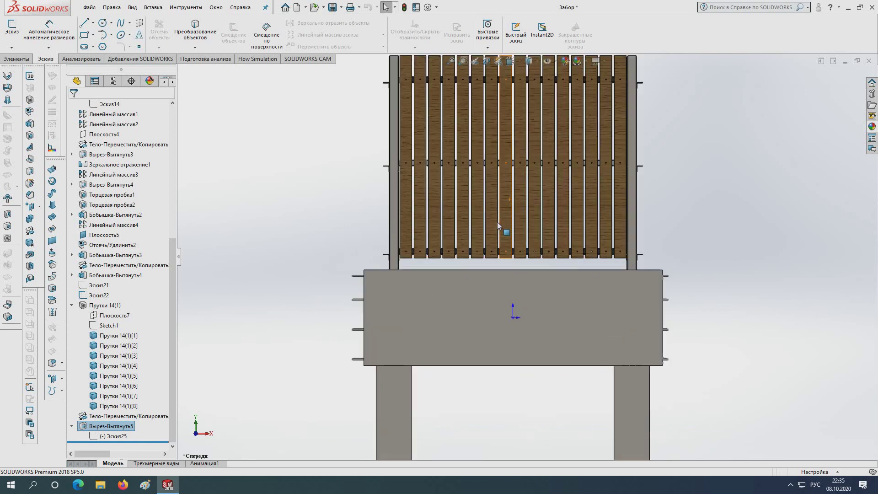
pyautogui.scroll(-3, 412, 270)
pyautogui.scroll(-2, 418, 235)
pyautogui.scroll(-2, 352, 238)
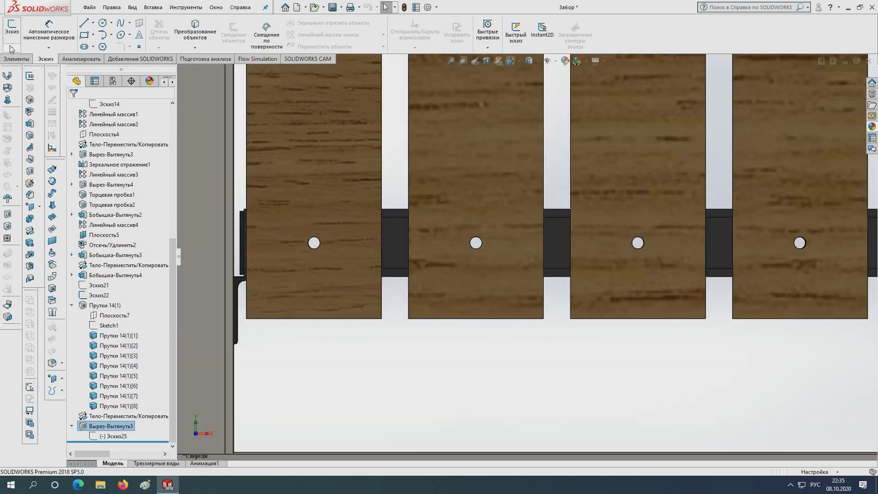
# - Start a sketch on the left slat's front face with a circle centred on its bolt hole
pyautogui.click(13, 29)
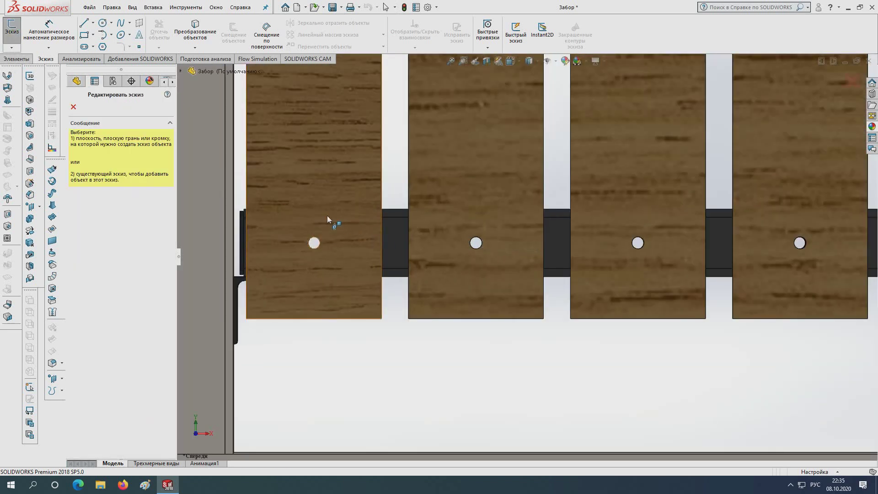
pyautogui.click(305, 210)
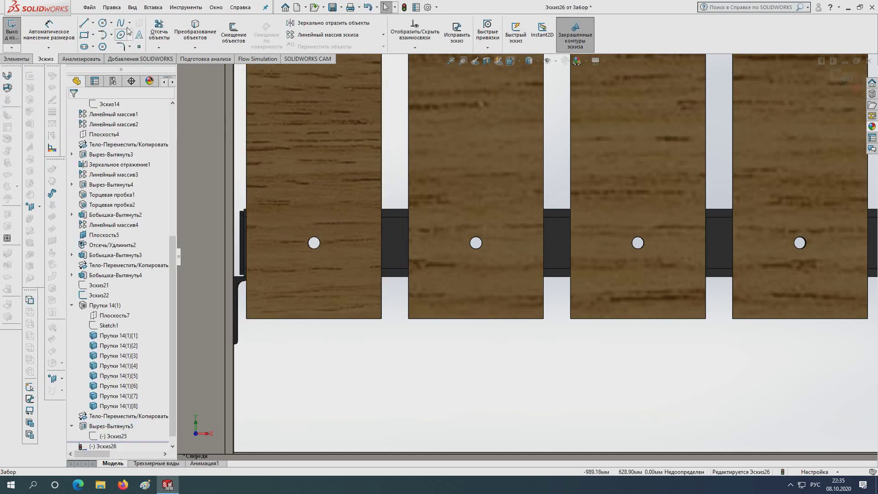
pyautogui.click(105, 24)
pyautogui.scroll(-2, 316, 247)
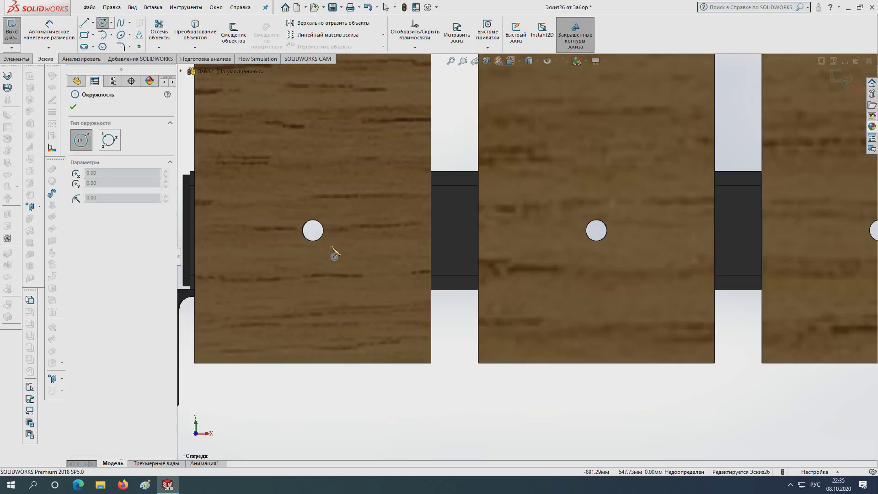
pyautogui.click(313, 231)
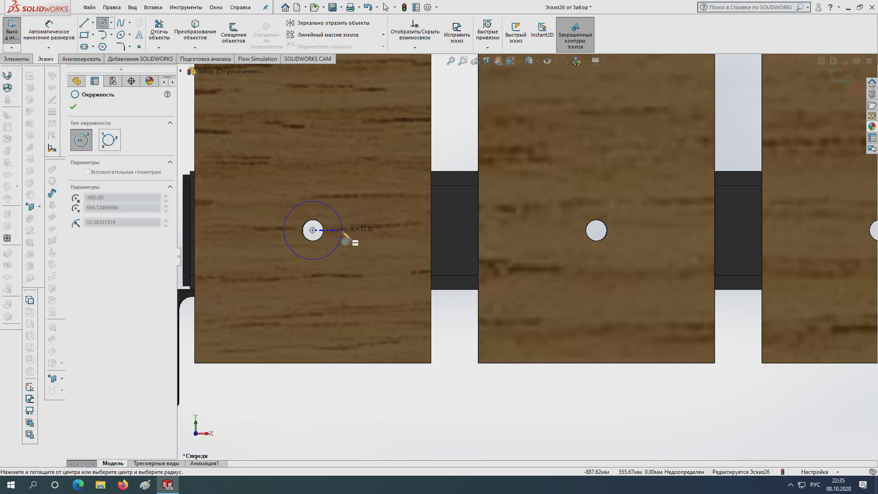
pyautogui.click(345, 233)
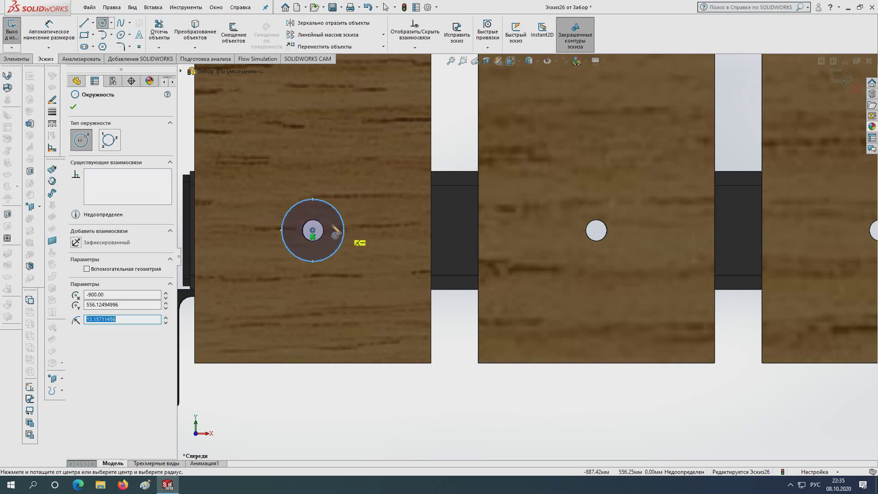
pyautogui.press('Escape')
# - Dimension the circle to Ø20 mm and exit the sketch without extruding
pyautogui.click(49, 25)
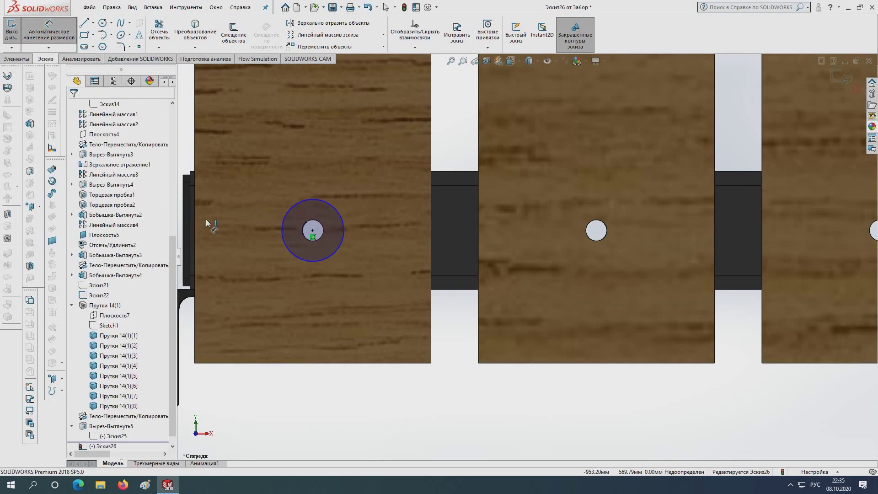
pyautogui.click(310, 261)
pyautogui.click(360, 405)
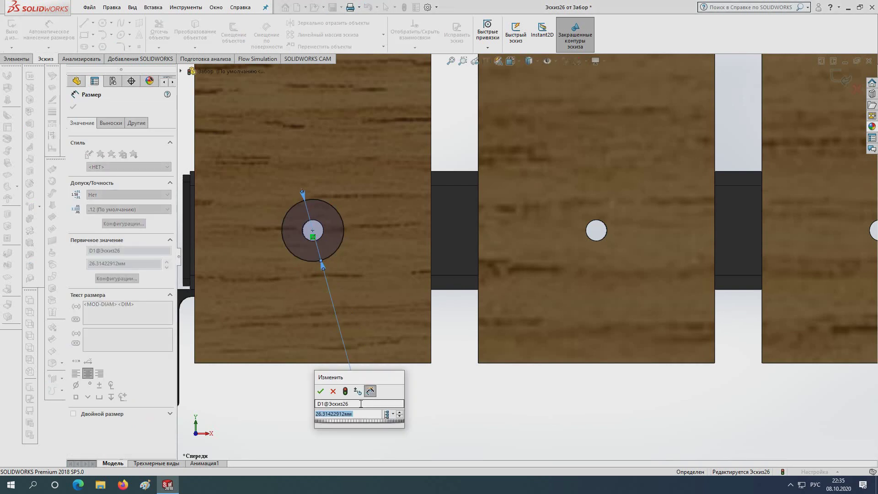
pyautogui.write('20')
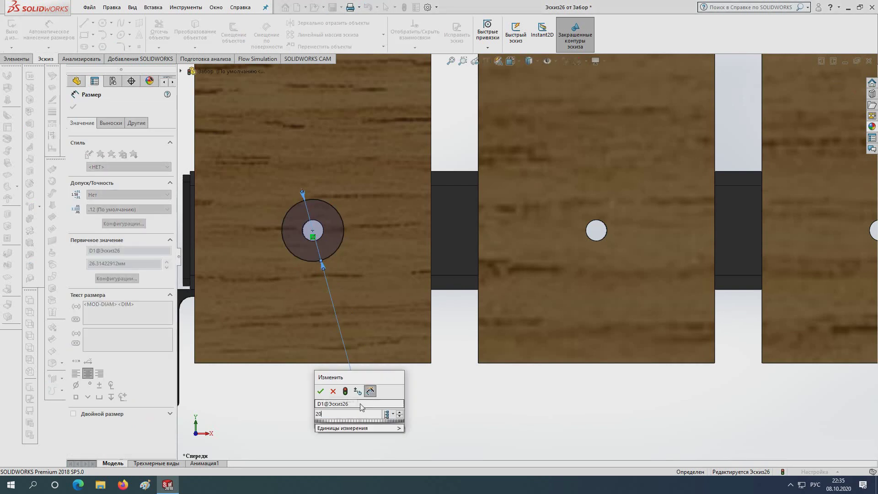
pyautogui.press('Return')
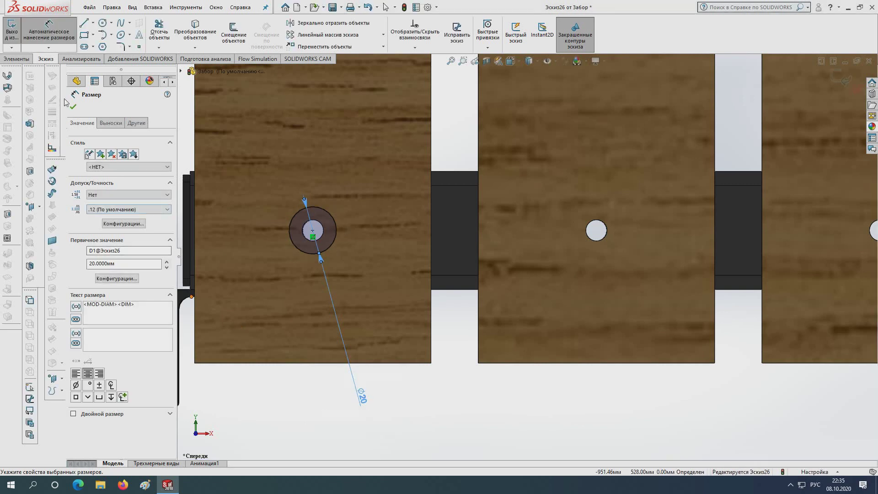
pyautogui.click(72, 106)
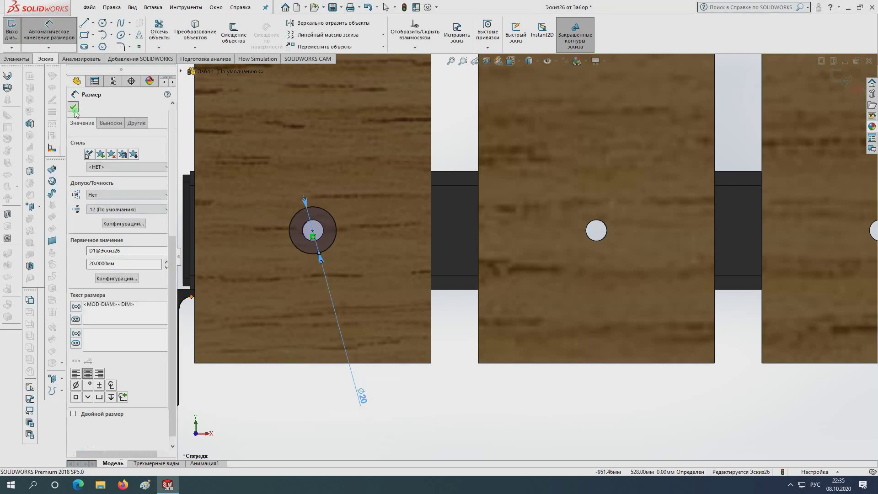
pyautogui.click(12, 26)
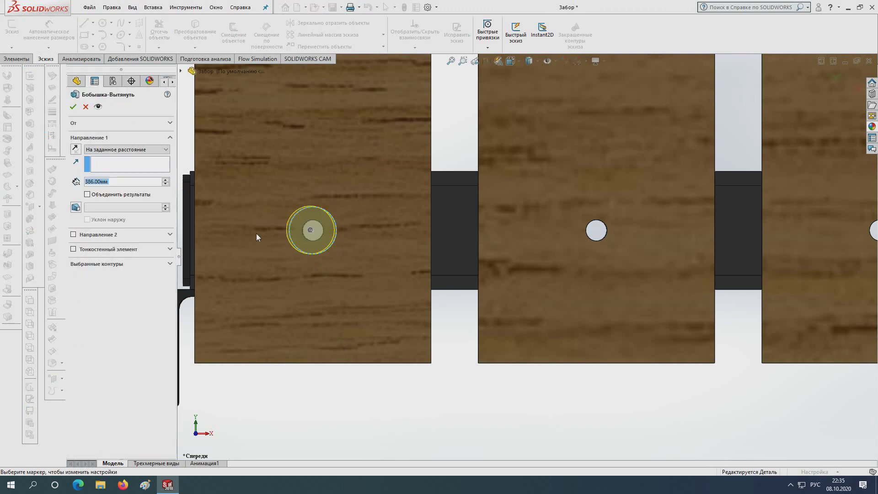
pyautogui.press('Escape')
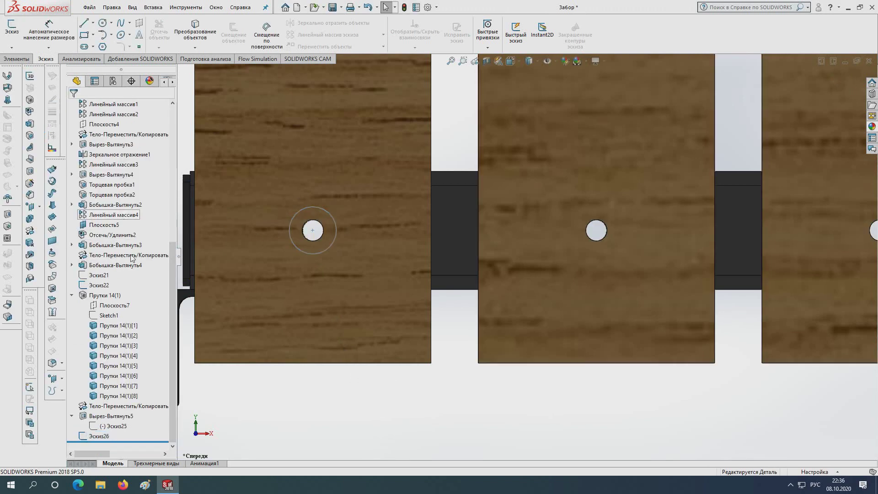
# - Reopen Эскиз26 and draw an inner circle at the hole centre
pyautogui.rightClick(100, 437)
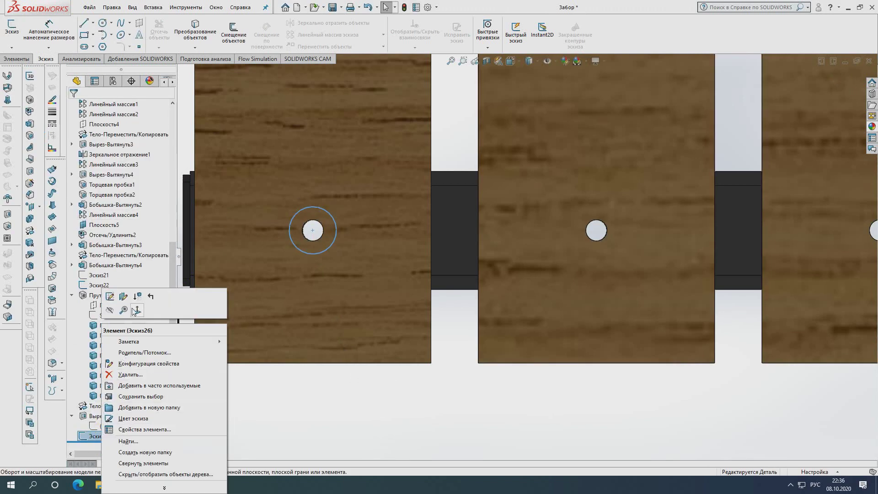
pyautogui.click(113, 294)
pyautogui.click(104, 23)
pyautogui.scroll(-3, 349, 251)
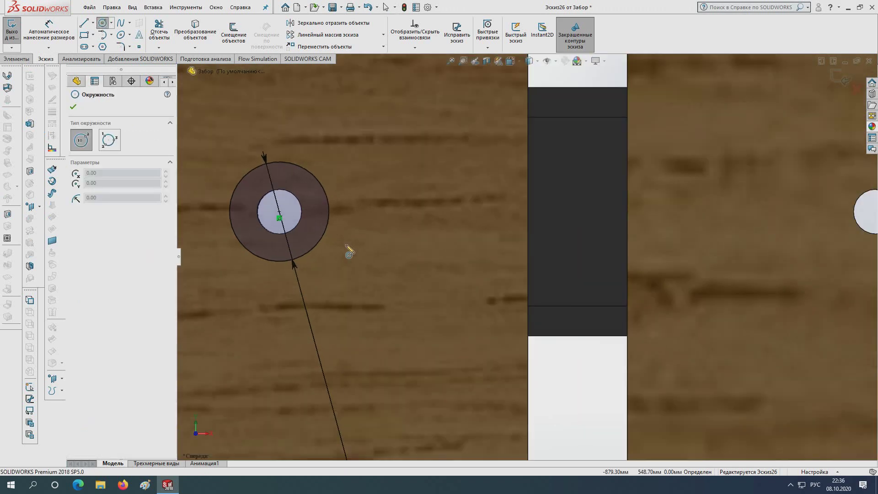
pyautogui.scroll(-3, 277, 211)
pyautogui.click(280, 211)
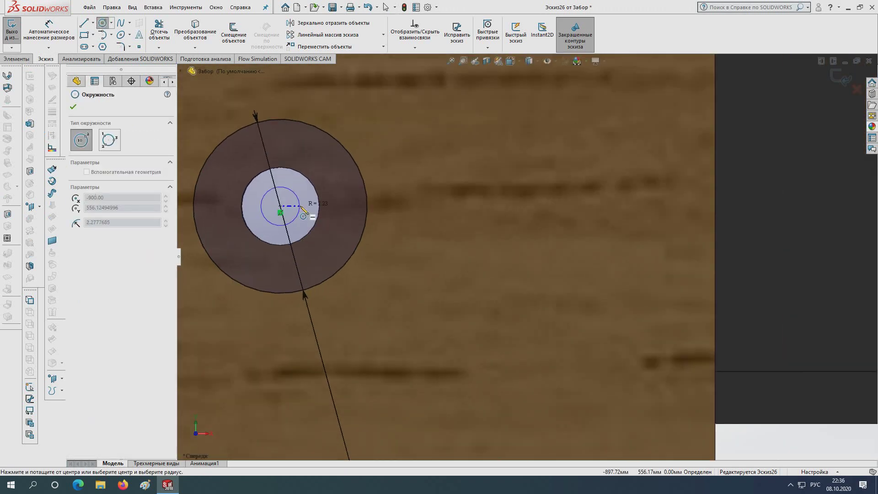
pyautogui.click(305, 209)
pyautogui.press('Escape')
# - Dimension the inner circle to 8 mm and exit the sketch
pyautogui.press('d')
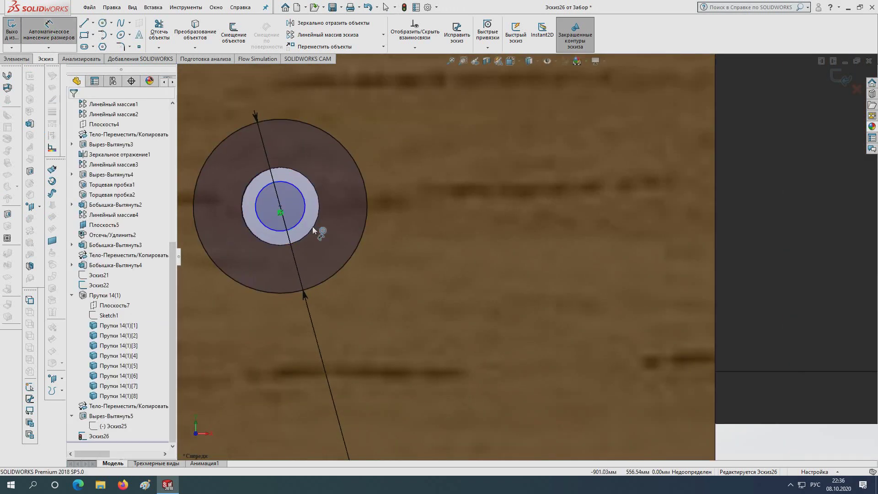
pyautogui.click(301, 219)
pyautogui.click(423, 270)
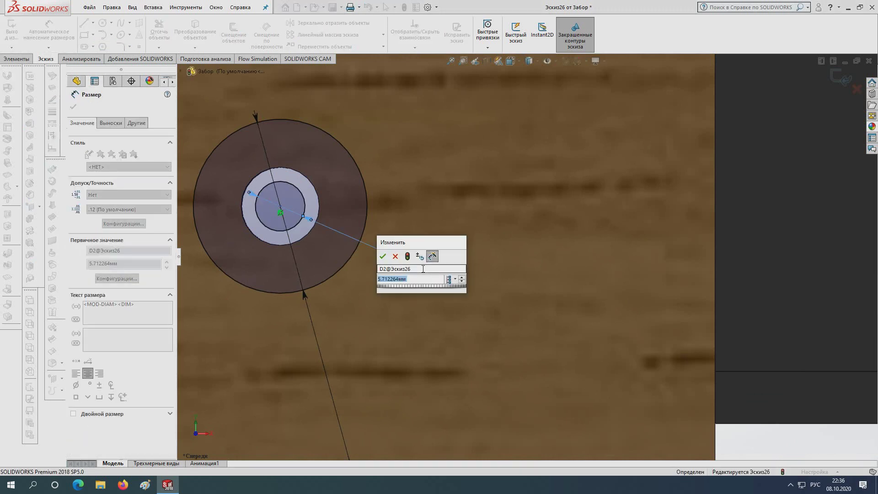
pyautogui.press('Return')
pyautogui.write('8')
pyautogui.press('Return')
pyautogui.press('Escape')
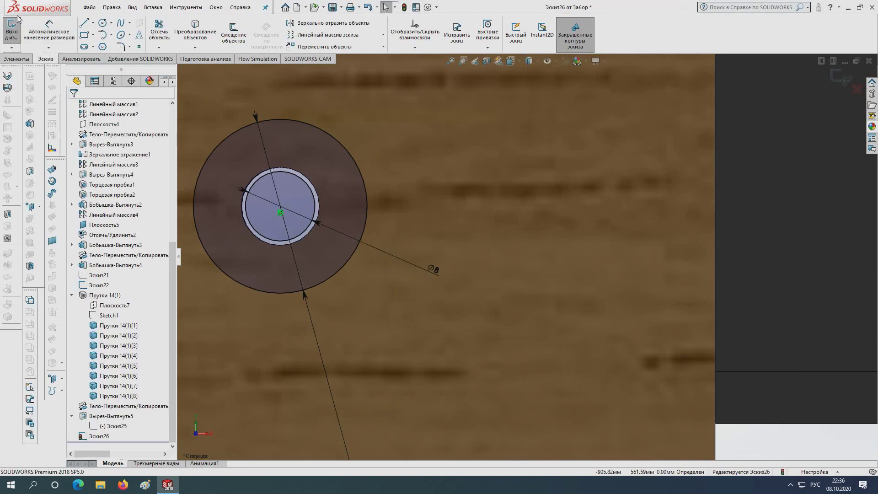
pyautogui.click(17, 18)
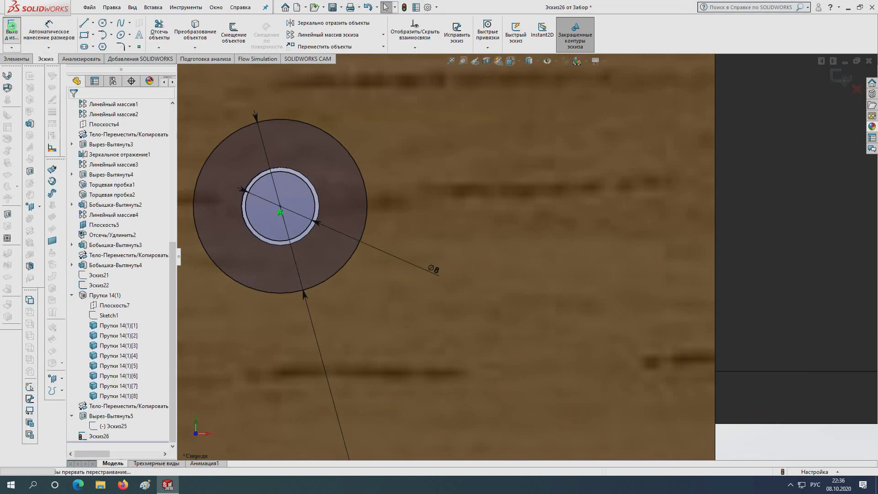
# - Extrude Эскиз26 1 mm into the washer Бобышка-Вытянуть5
pyautogui.click(97, 437)
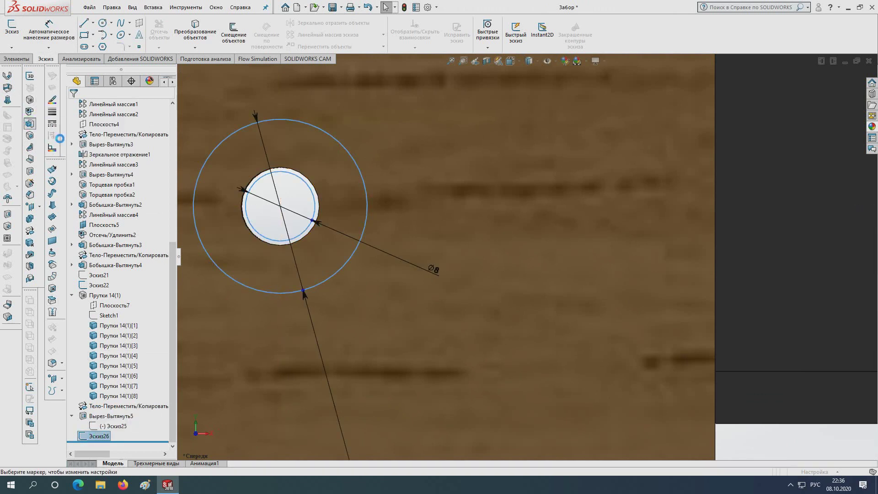
pyautogui.click(30, 124)
pyautogui.write('1')
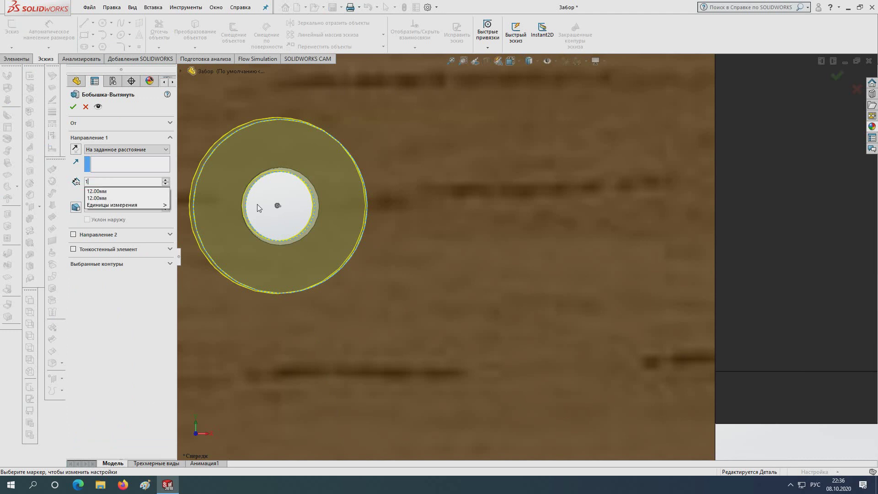
pyautogui.press('Return')
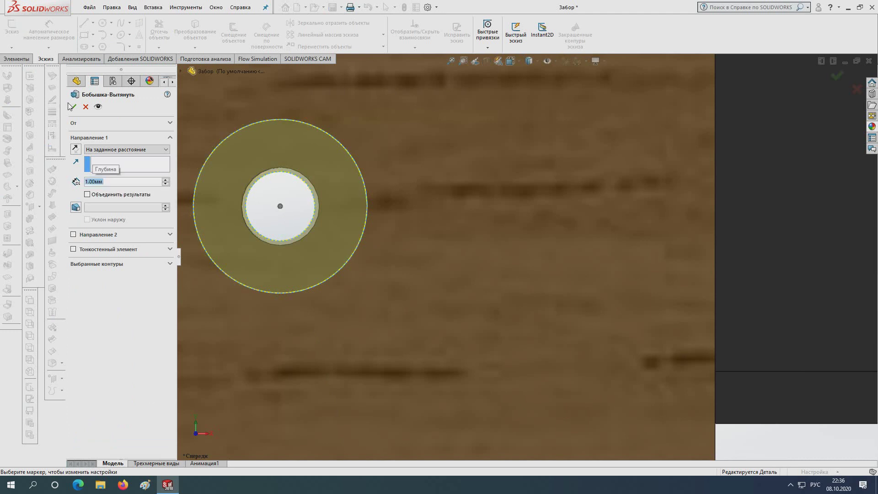
pyautogui.click(73, 107)
# - Start a sketch on the washer face and draw a circle centred on the bolt hole
pyautogui.scroll(3, 579, 264)
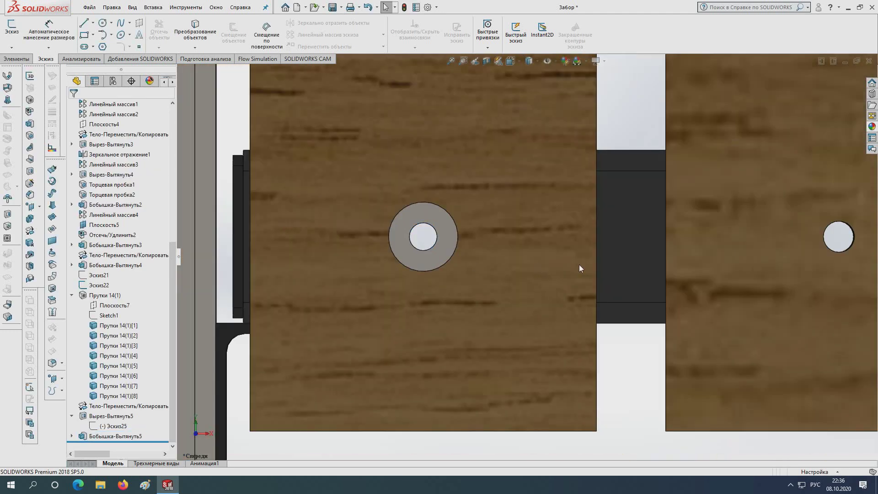
pyautogui.scroll(2, 583, 264)
pyautogui.scroll(-3, 591, 270)
pyautogui.scroll(-1, 400, 237)
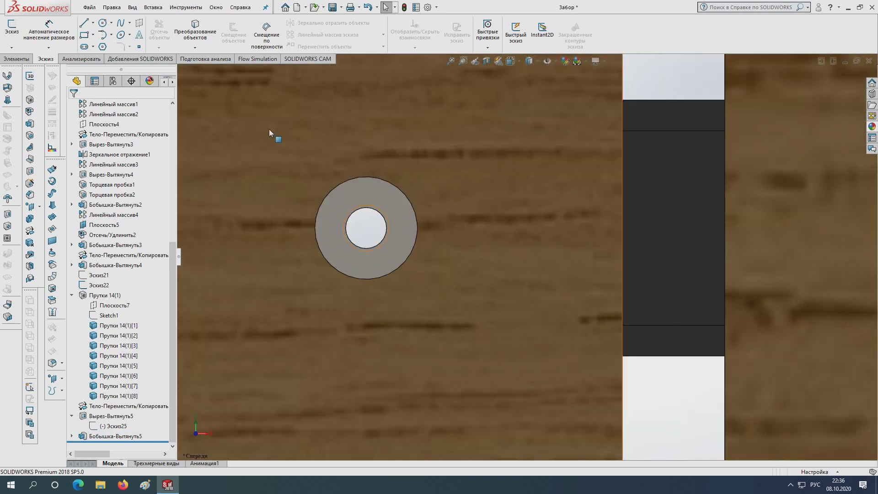
pyautogui.click(12, 27)
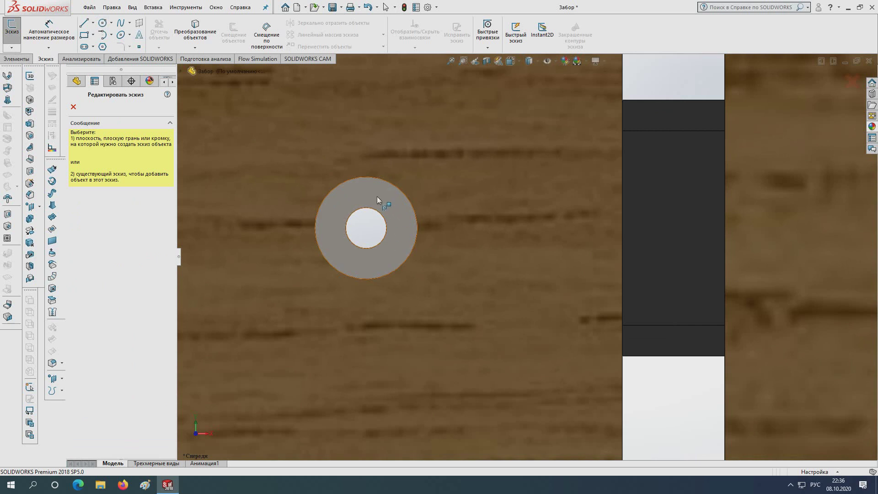
pyautogui.click(361, 197)
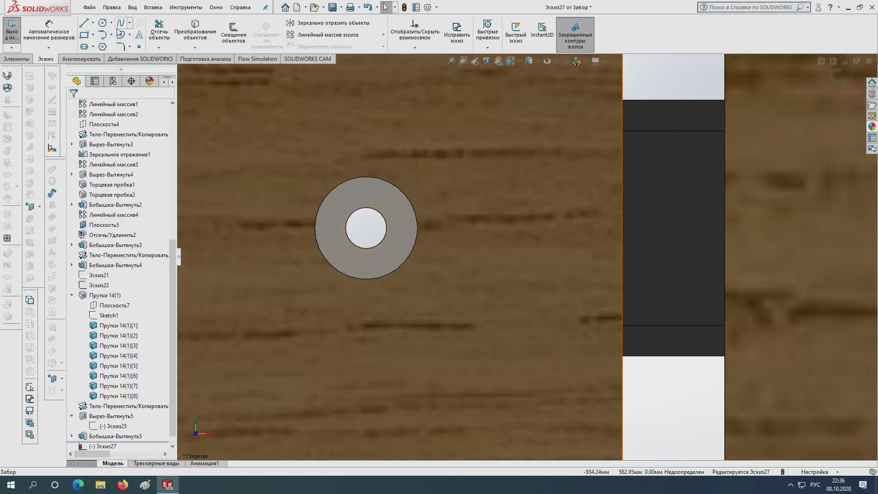
pyautogui.click(103, 25)
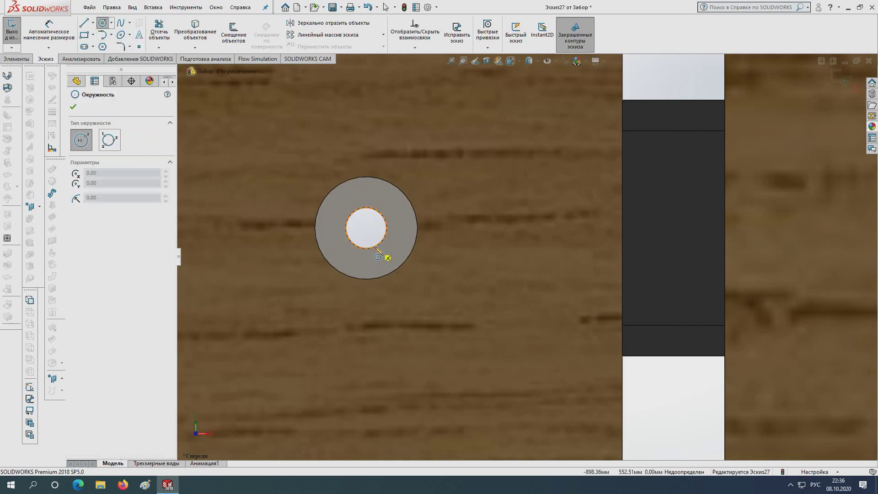
pyautogui.click(367, 228)
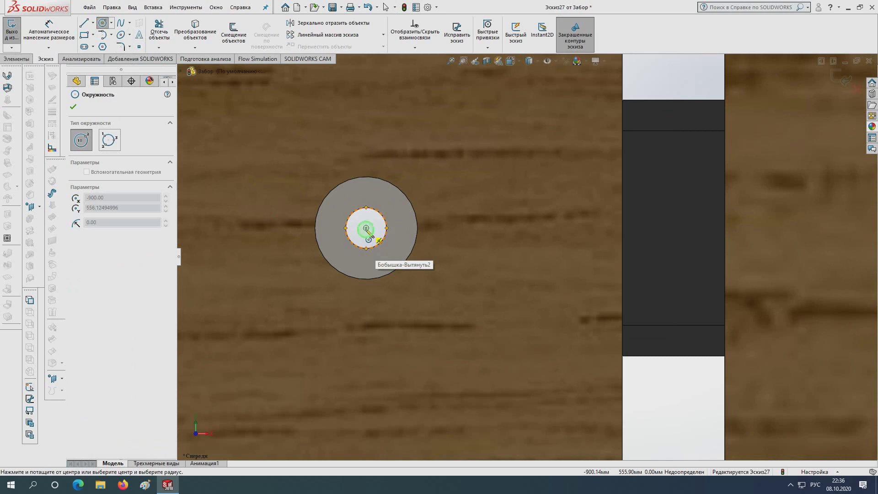
pyautogui.click(402, 228)
pyautogui.press('Escape')
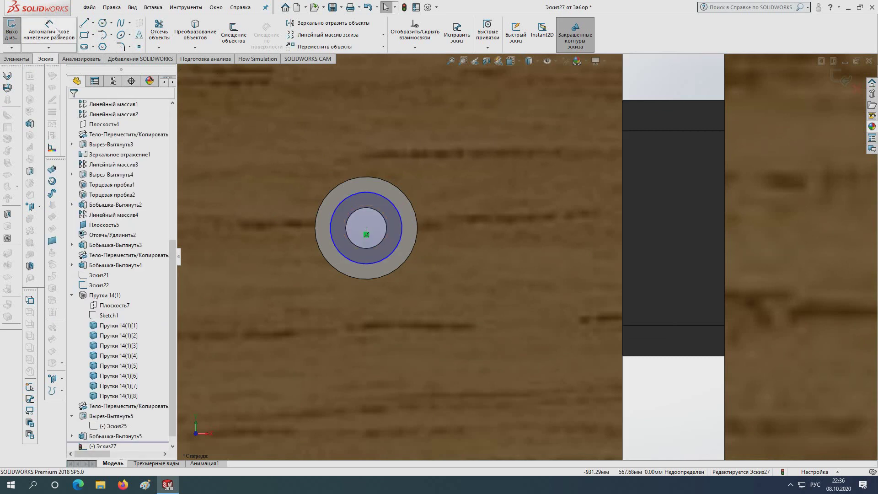
# - Dimension the circle to Ø14 mm and convert it to construction geometry
pyautogui.click(57, 32)
pyautogui.click(392, 254)
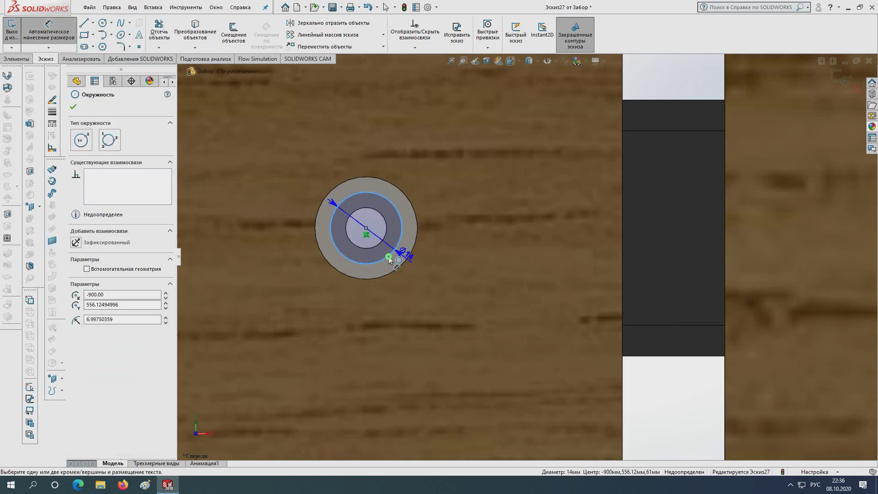
pyautogui.click(436, 281)
pyautogui.write('1')
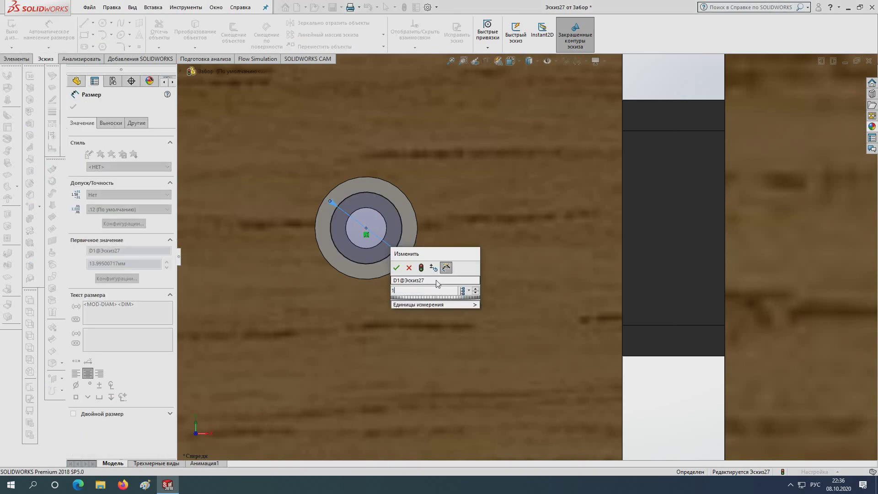
pyautogui.write('2')
pyautogui.press('Return')
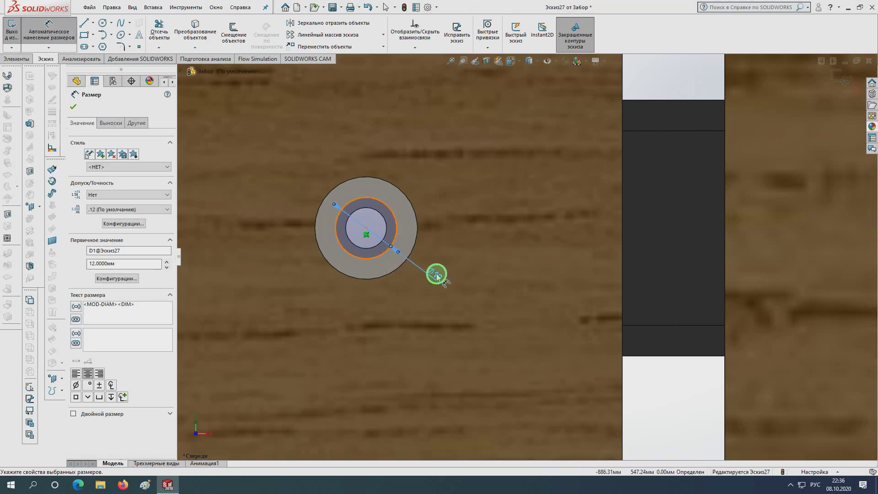
pyautogui.doubleClick(437, 276)
pyautogui.press('Return')
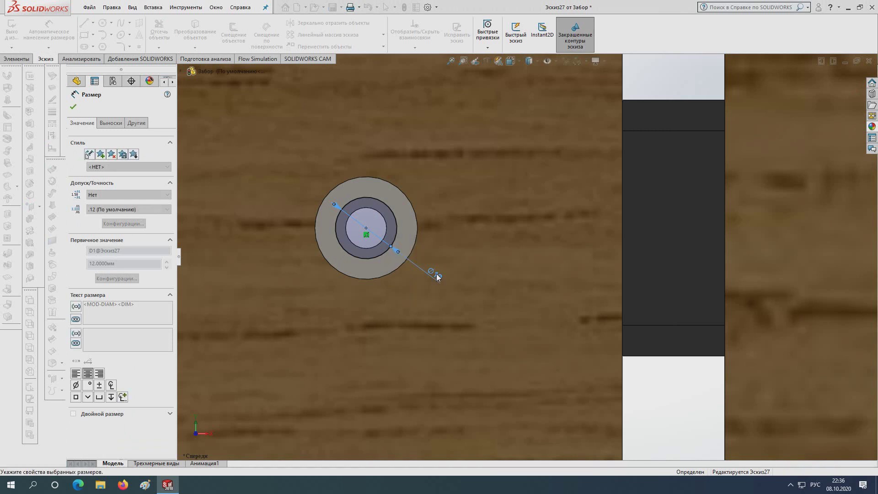
pyautogui.click(259, 111)
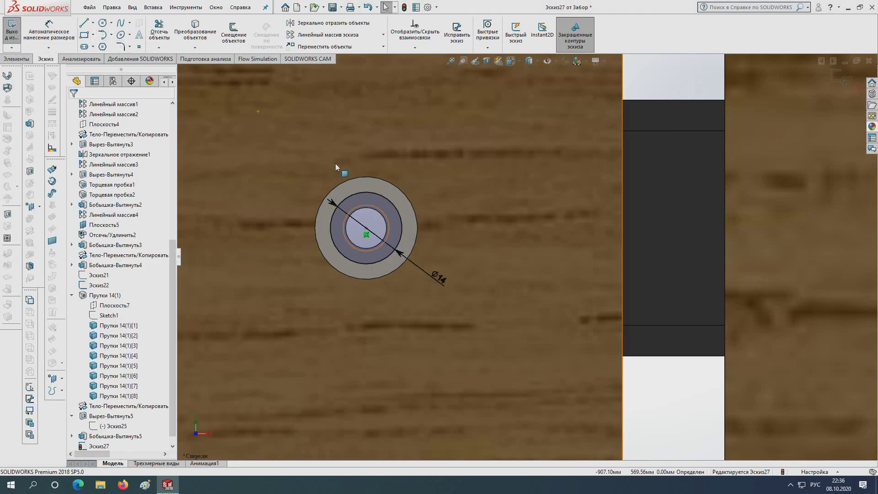
pyautogui.click(352, 193)
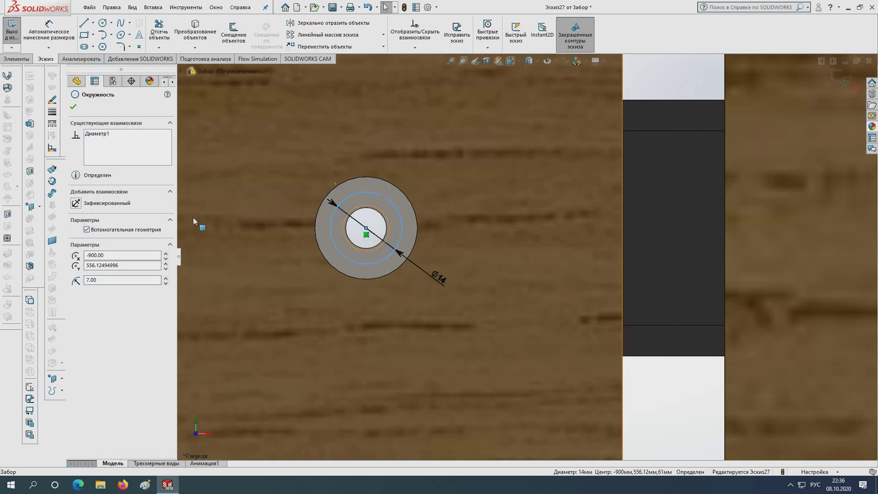
pyautogui.click(194, 221)
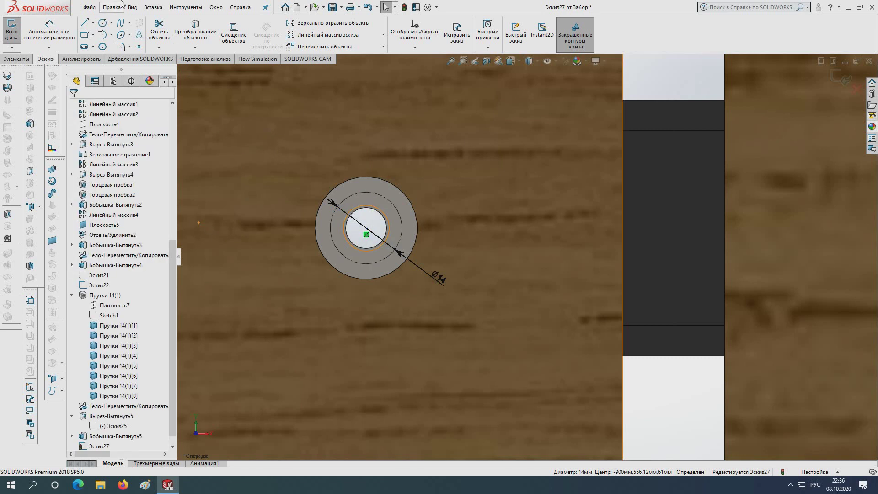
# - Draw a hexagon centred on the hole, vertex at top, dimensioned Ø12.12 mm
pyautogui.click(102, 47)
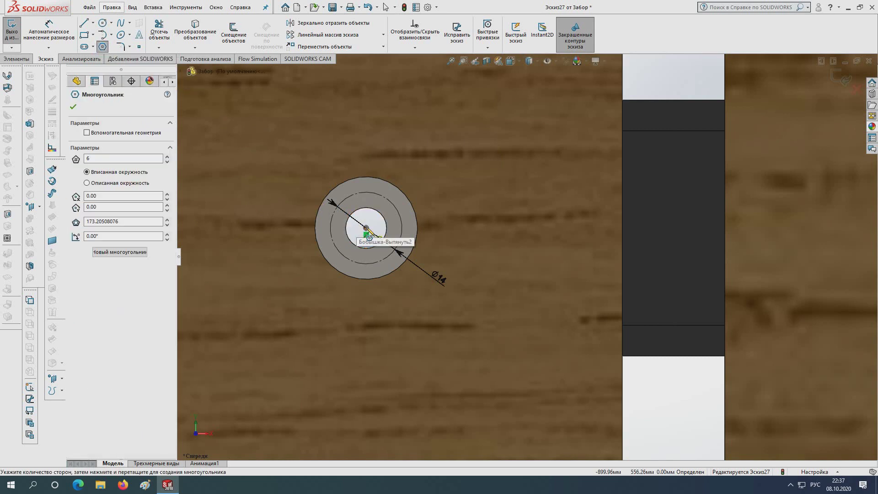
pyautogui.click(366, 228)
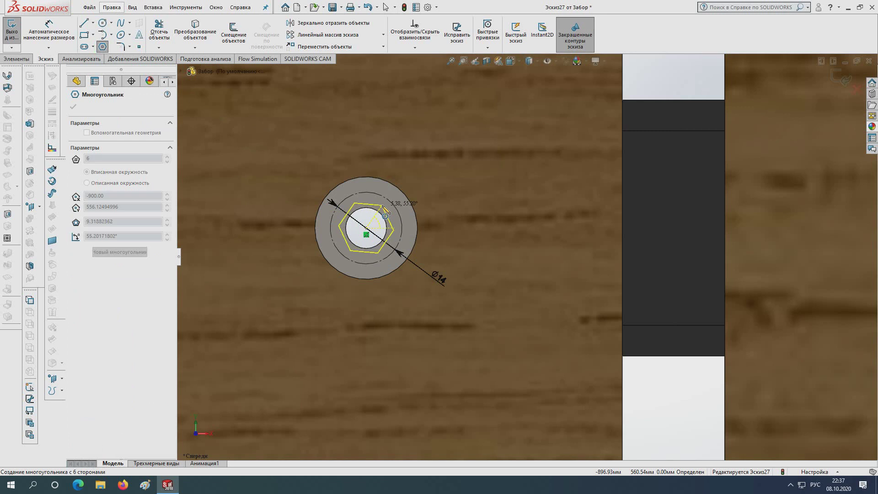
pyautogui.scroll(2, 503, 247)
pyautogui.scroll(-2, 526, 251)
pyautogui.scroll(-3, 458, 255)
pyautogui.scroll(-1, 417, 343)
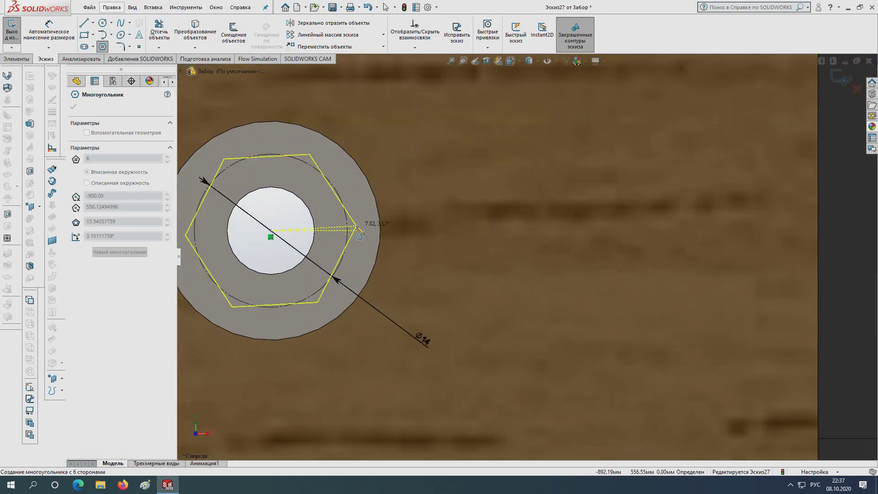
pyautogui.click(271, 155)
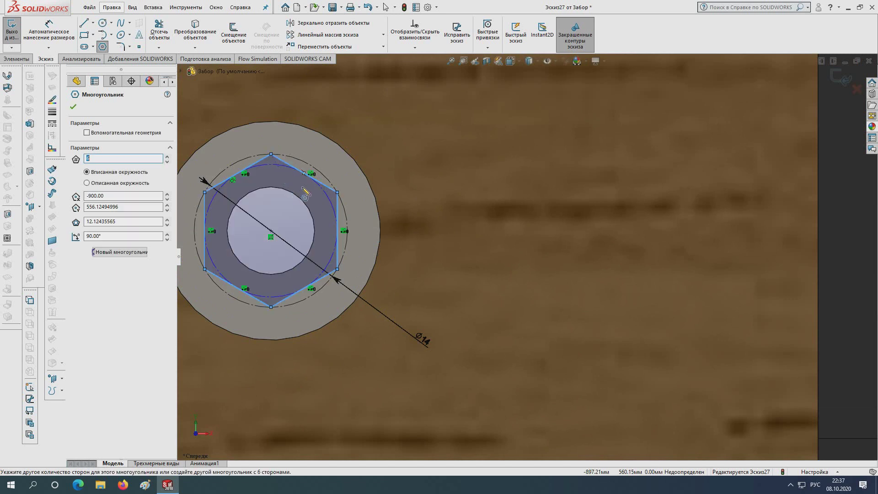
pyautogui.press('Escape')
pyautogui.click(72, 45)
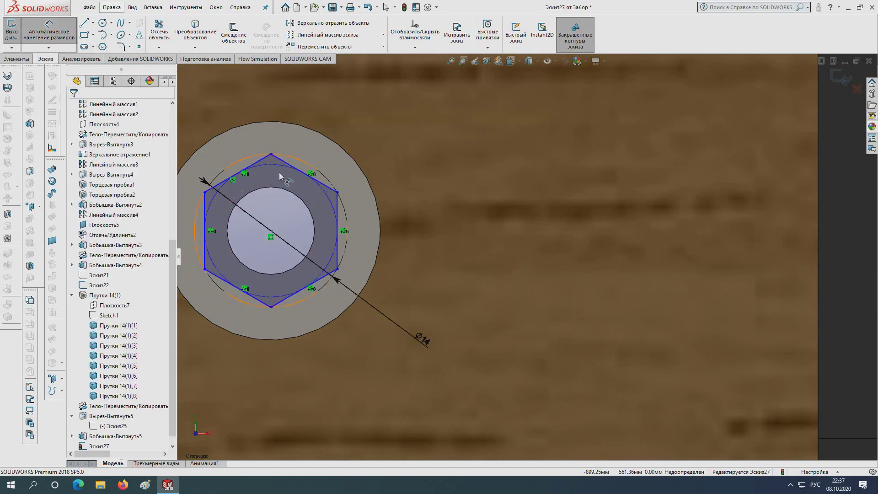
pyautogui.click(276, 165)
pyautogui.click(375, 176)
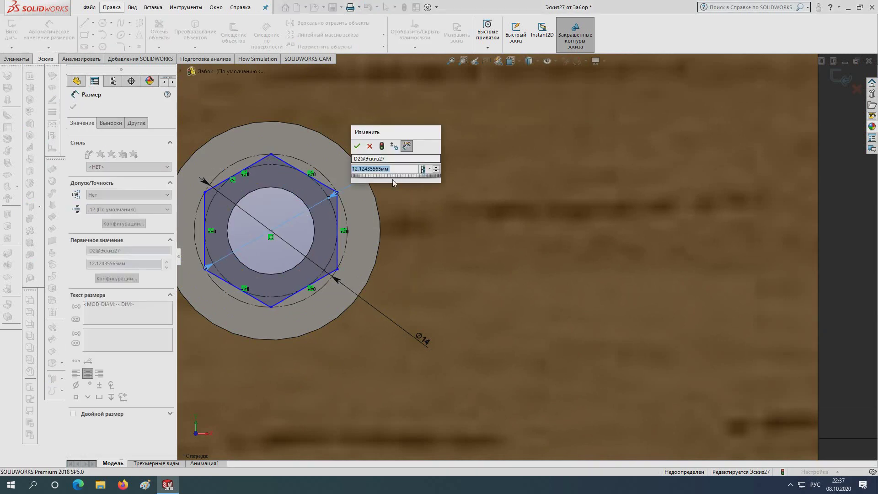
pyautogui.press('Return')
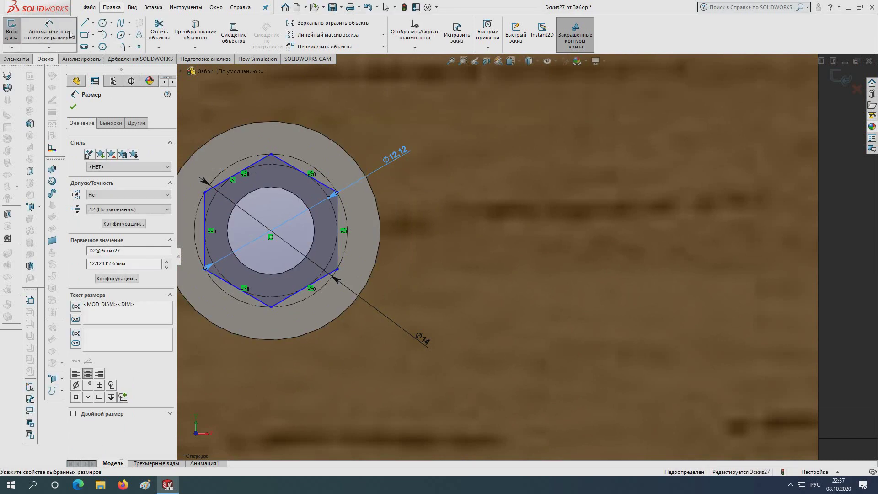
# - Add a centreline from the hole centre to the hexagon's top vertex
pyautogui.click(93, 23)
pyautogui.click(110, 46)
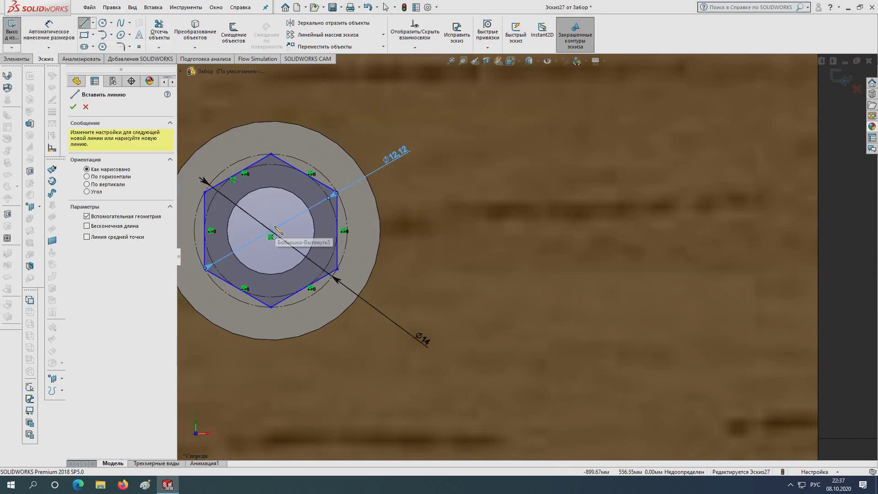
pyautogui.click(270, 231)
pyautogui.click(271, 154)
pyautogui.press('Escape')
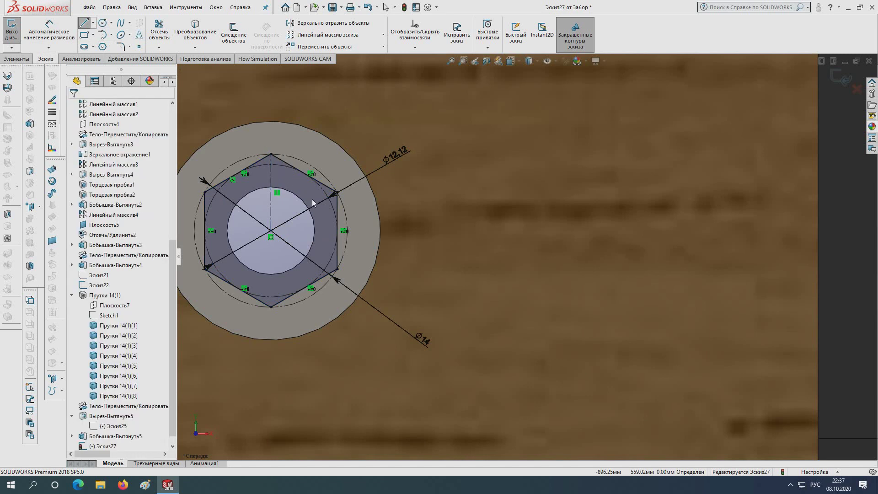
pyautogui.scroll(2, 313, 203)
pyautogui.scroll(2, 578, 297)
pyautogui.scroll(-2, 399, 251)
pyautogui.scroll(2, 400, 251)
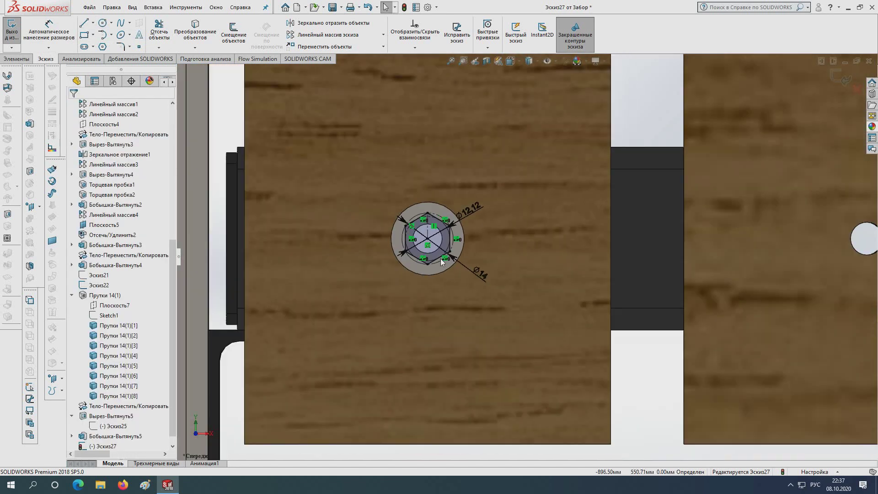
pyautogui.moveTo(440, 259); pyautogui.dragTo(313, 184, button='middle')
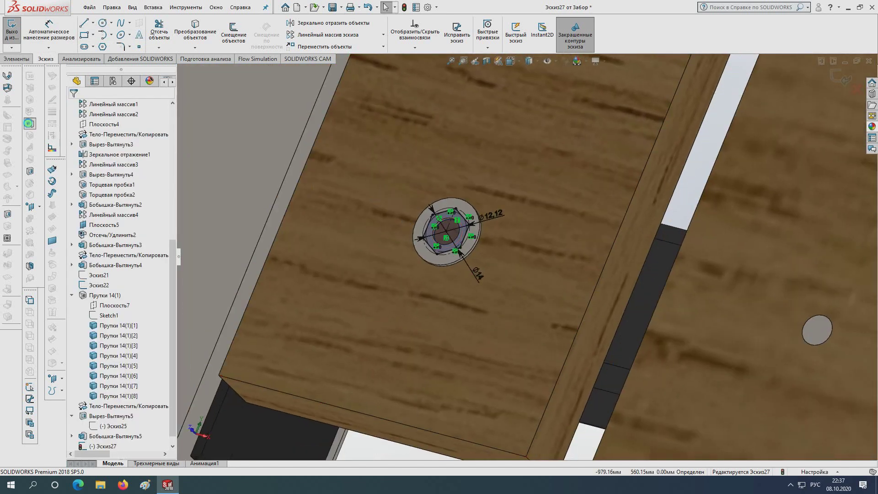
# - Extrude the hexagon sketch 8 mm blind to create the hex nut
pyautogui.click(29, 123)
pyautogui.write('8.00мм')
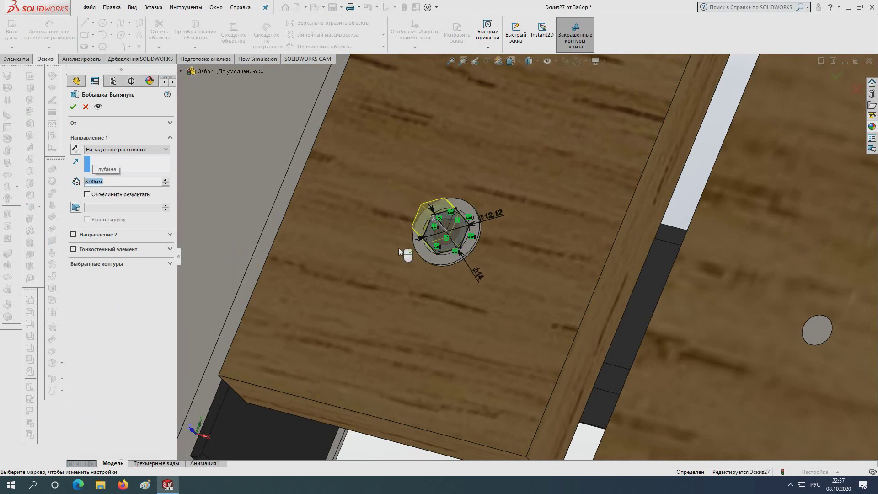
pyautogui.moveTo(398, 248)
pyautogui.mouseDown(button='middle')
pyautogui.moveTo(366, 249)
pyautogui.moveTo(313, 197)
pyautogui.mouseUp(button='middle')
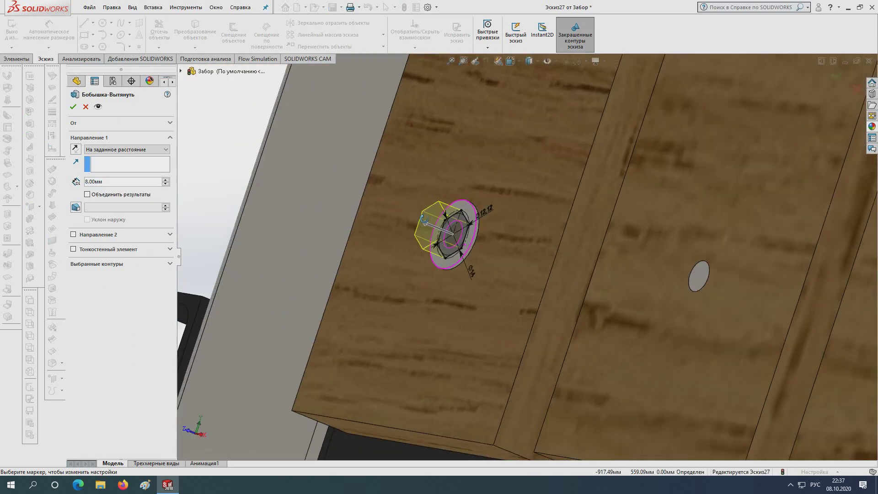
pyautogui.click(78, 108)
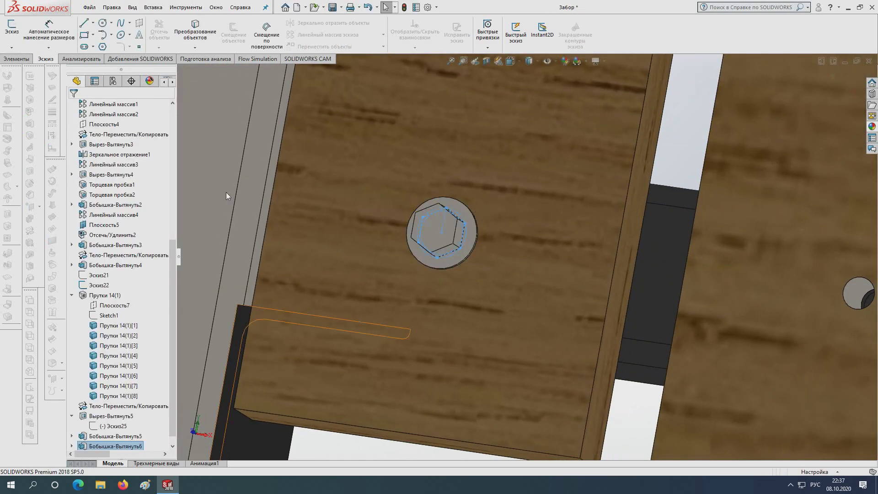
pyautogui.moveTo(434, 269)
pyautogui.mouseDown(button='middle')
pyautogui.moveTo(468, 275)
pyautogui.moveTo(301, 226)
pyautogui.mouseUp(button='middle')
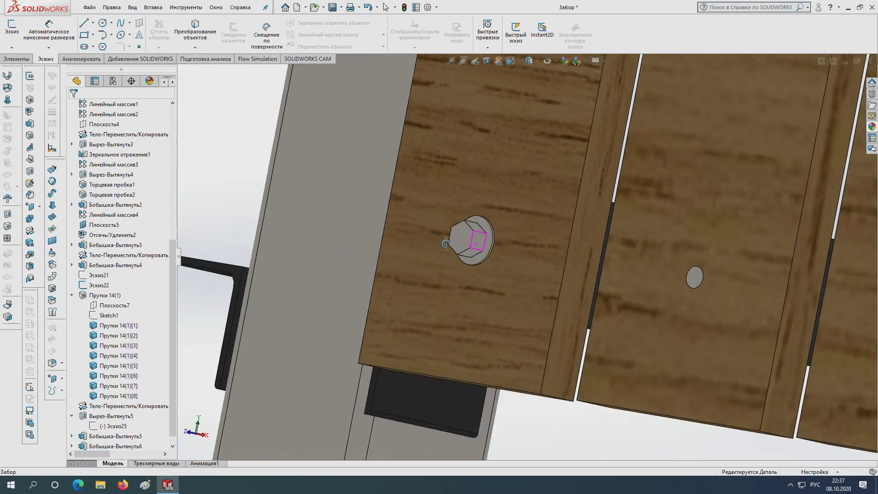
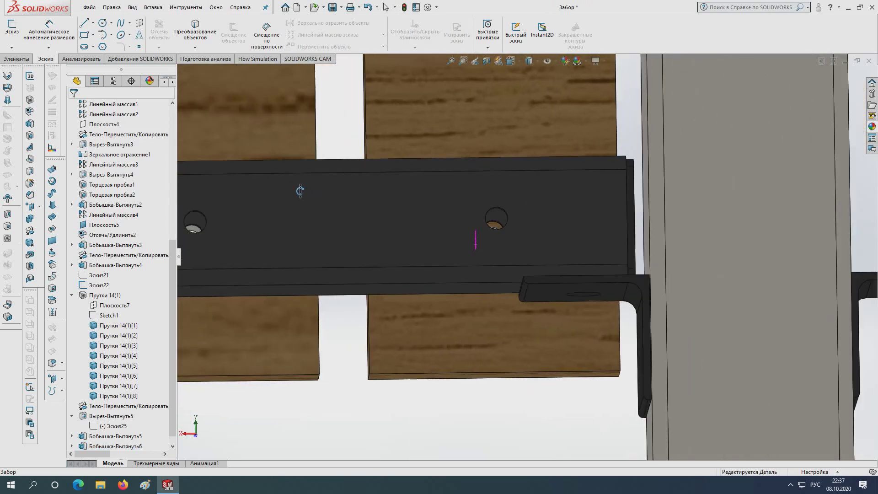
# - Turn to the back view and start a sketch on the bolt's end face
pyautogui.moveTo(301, 227); pyautogui.dragTo(329, 198, button='middle')
pyautogui.scroll(3, 409, 223)
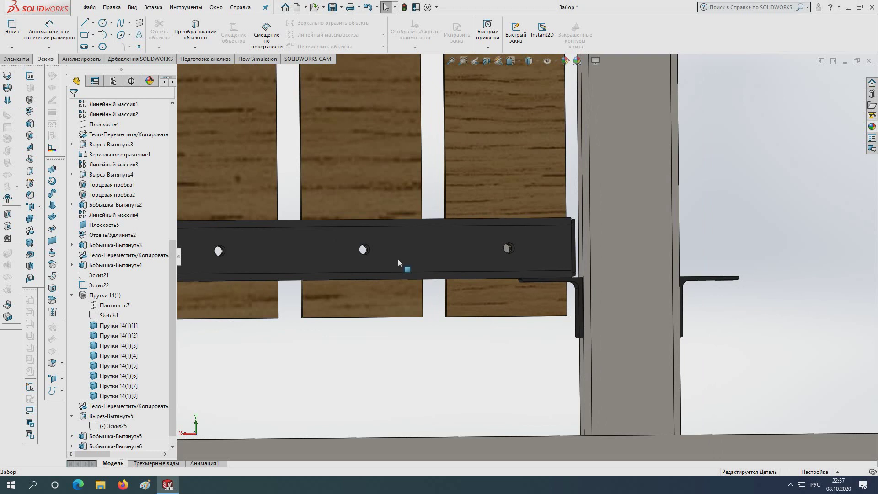
pyautogui.scroll(3, 403, 260)
pyautogui.moveTo(516, 245)
pyautogui.mouseDown(button='middle')
pyautogui.moveTo(423, 272)
pyautogui.moveTo(513, 65)
pyautogui.mouseUp(button='middle')
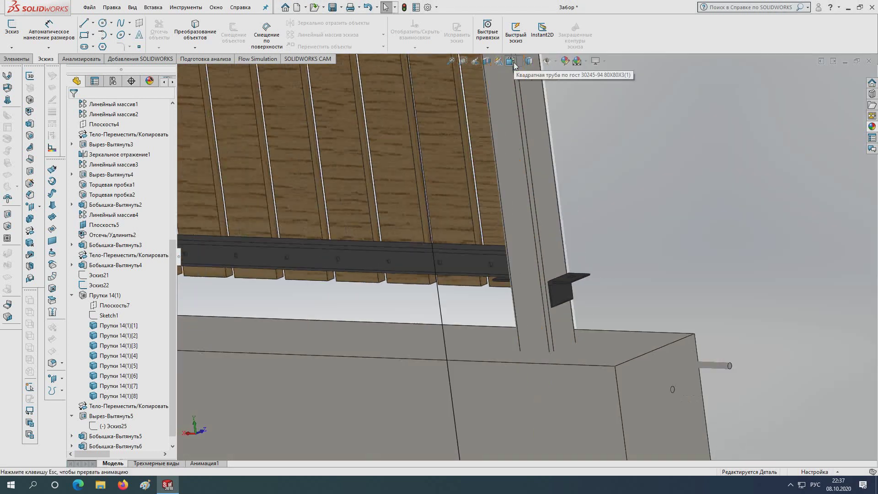
pyautogui.click(512, 62)
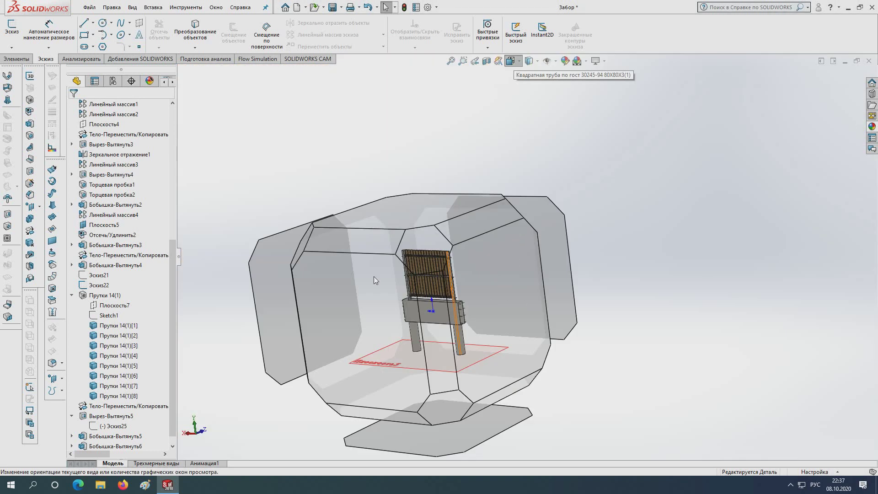
pyautogui.click(381, 327)
pyautogui.scroll(-3, 535, 279)
pyautogui.scroll(-3, 527, 251)
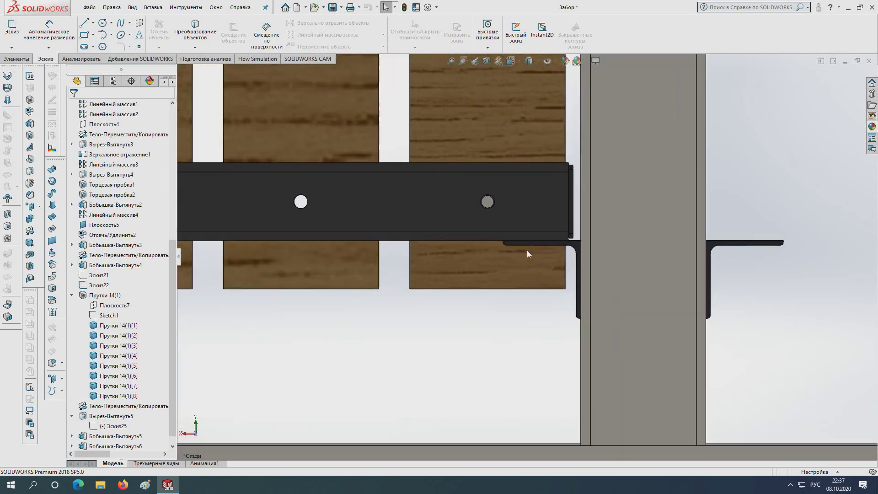
pyautogui.scroll(-3, 520, 179)
pyautogui.scroll(-3, 514, 196)
pyautogui.scroll(-2, 513, 199)
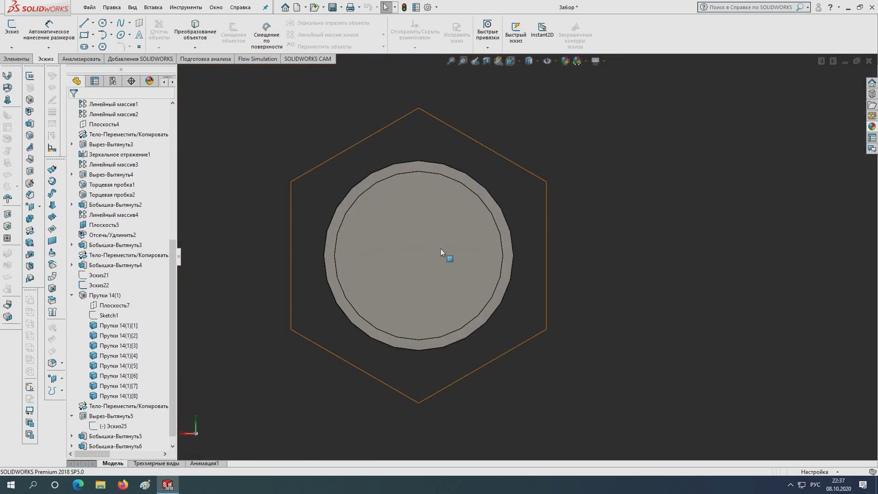
pyautogui.click(11, 28)
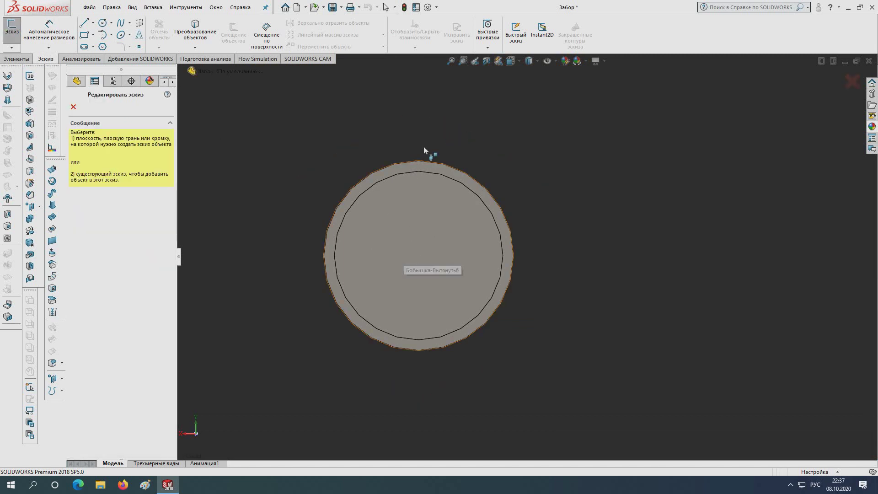
pyautogui.click(437, 243)
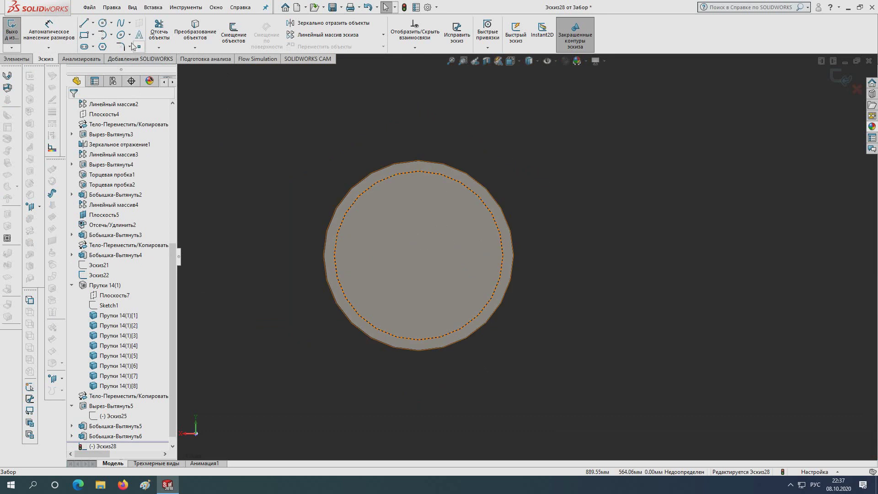
# - Draw a circle centred on the end face and dimension it to Ø8 mm
pyautogui.click(103, 23)
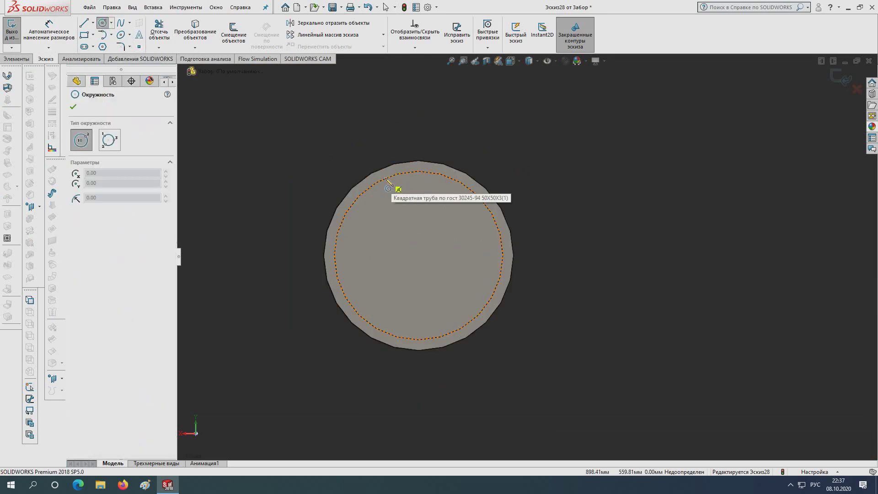
pyautogui.click(419, 256)
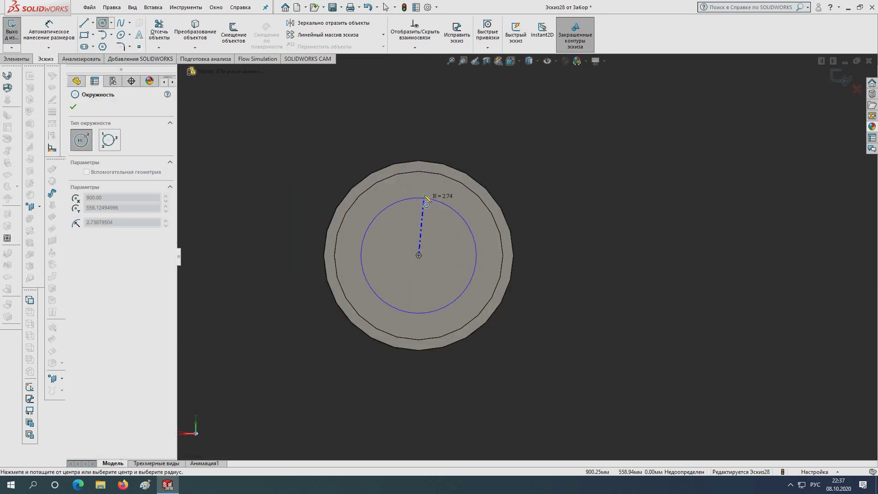
pyautogui.click(424, 174)
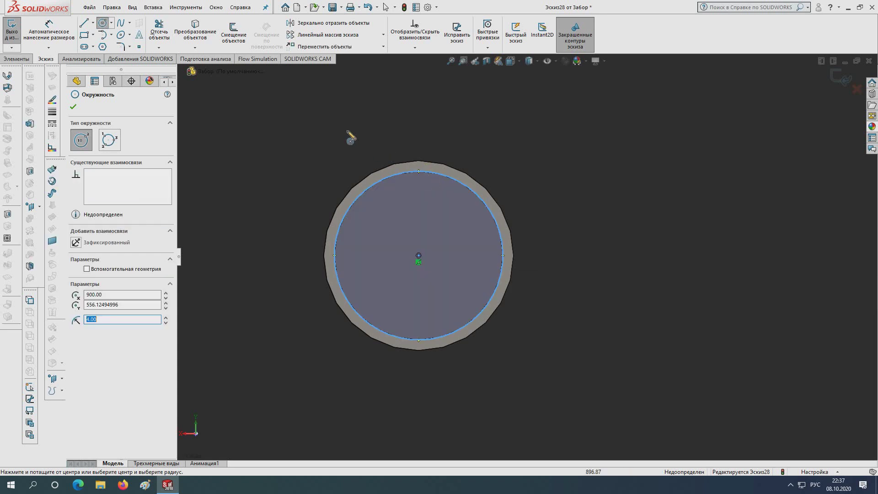
pyautogui.click(49, 32)
pyautogui.click(345, 295)
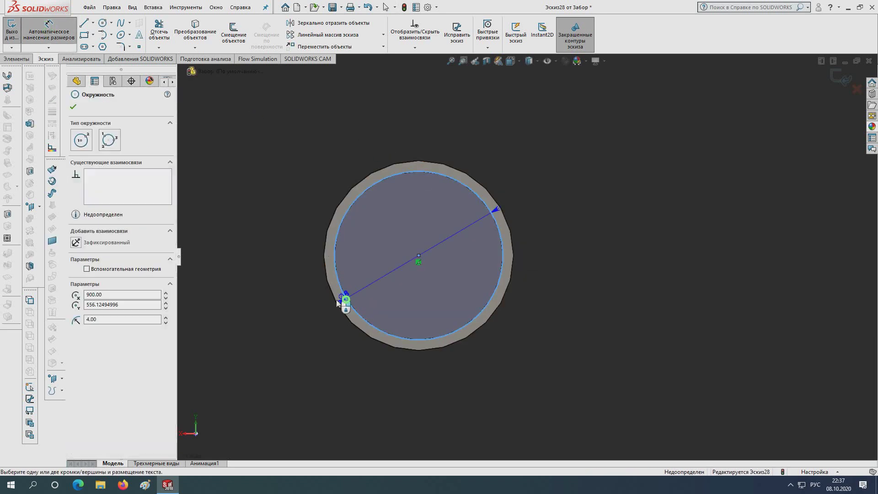
pyautogui.click(269, 323)
pyautogui.press('Return')
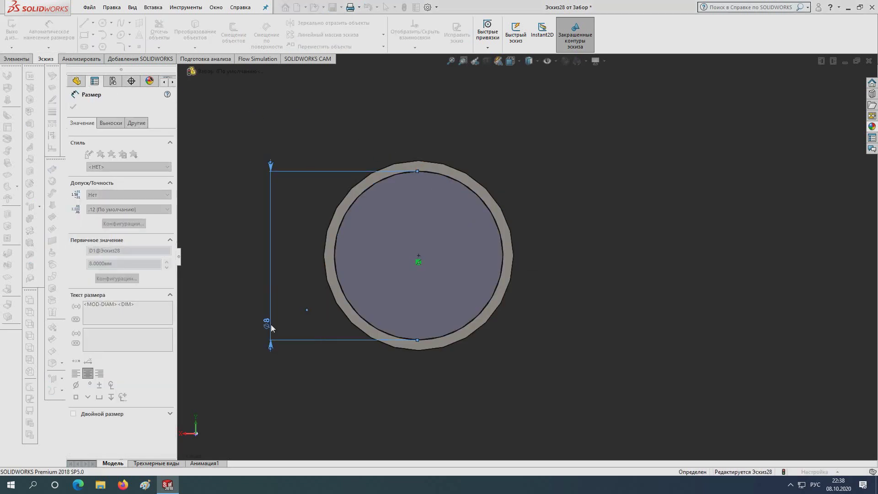
pyautogui.click(74, 107)
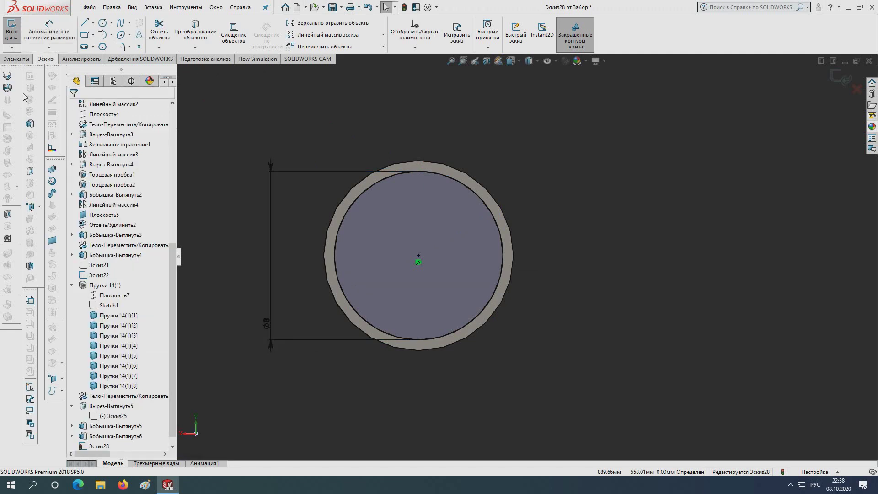
pyautogui.click(29, 123)
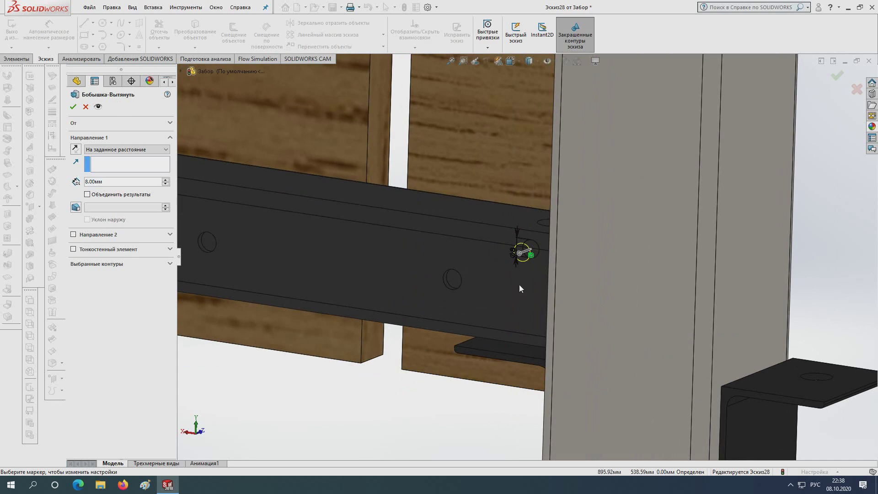
# - Set the shank extrusion depth to 85 mm
pyautogui.scroll(-3, 520, 284)
pyautogui.moveTo(555, 253); pyautogui.dragTo(389, 311)
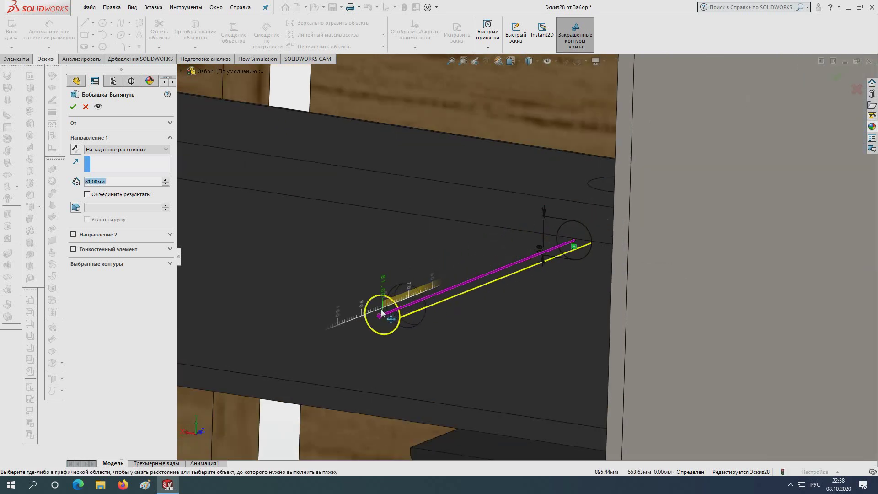
pyautogui.moveTo(449, 315); pyautogui.dragTo(379, 321, button='middle')
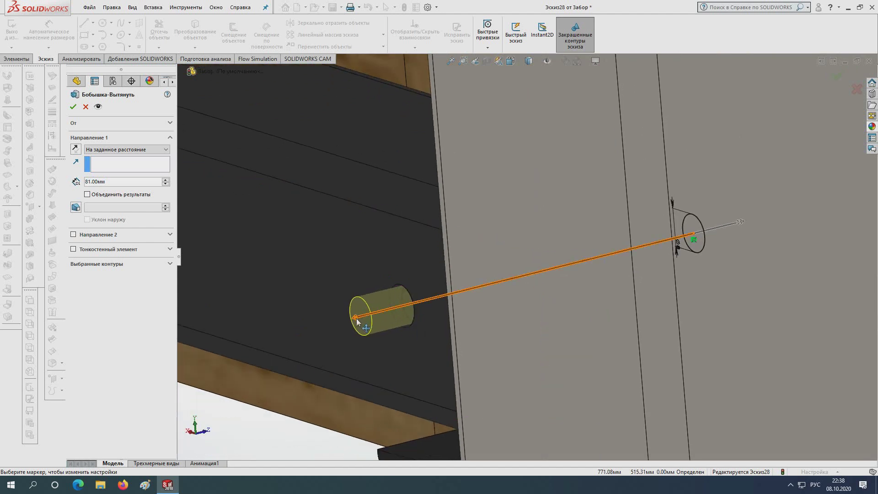
pyautogui.moveTo(357, 322); pyautogui.dragTo(332, 324)
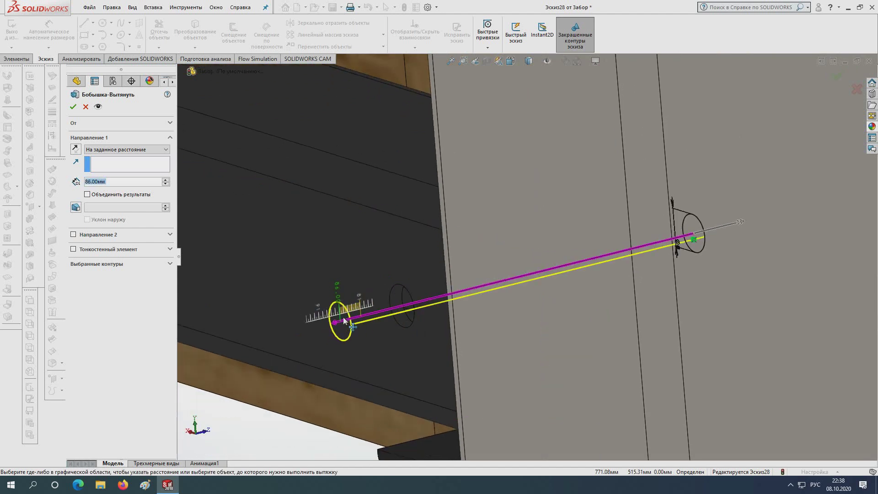
pyautogui.scroll(-2, 349, 319)
pyautogui.moveTo(353, 317); pyautogui.dragTo(362, 316)
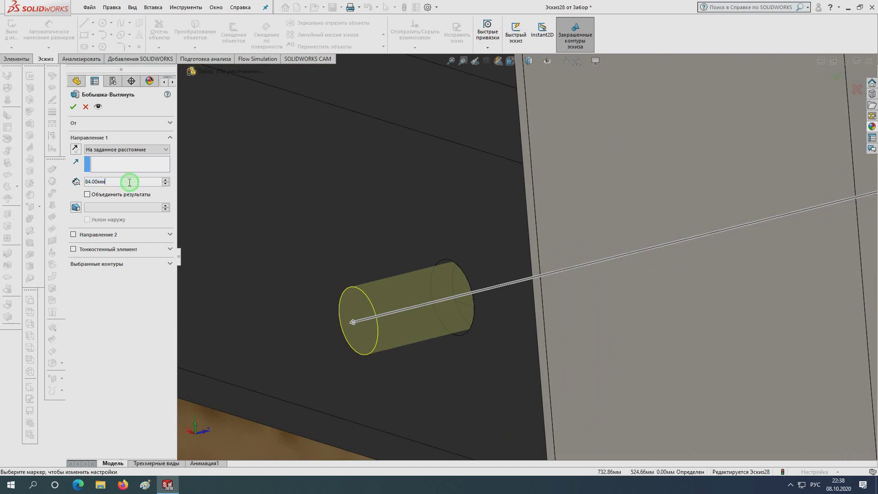
pyautogui.press('Up')
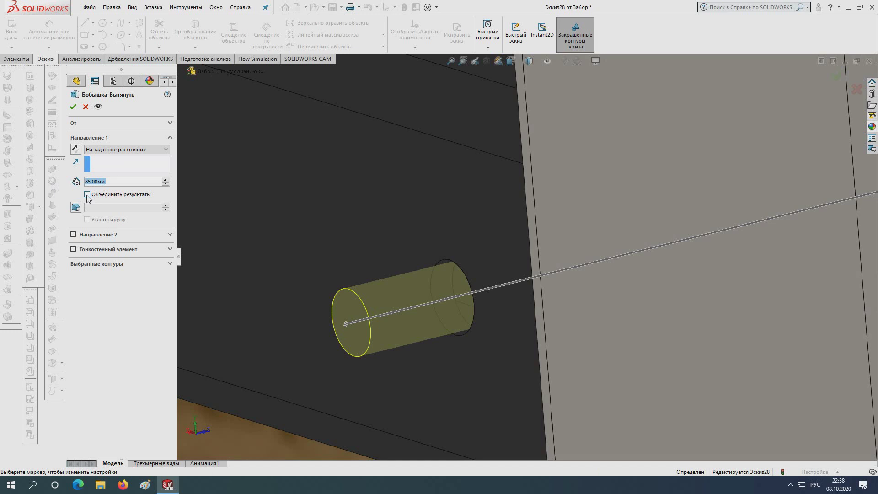
# - Merge the shank into the hex head body Бобышка-Вытянуть6 and confirm the extrusion
pyautogui.click(90, 195)
pyautogui.moveTo(303, 246); pyautogui.dragTo(348, 238, button='middle')
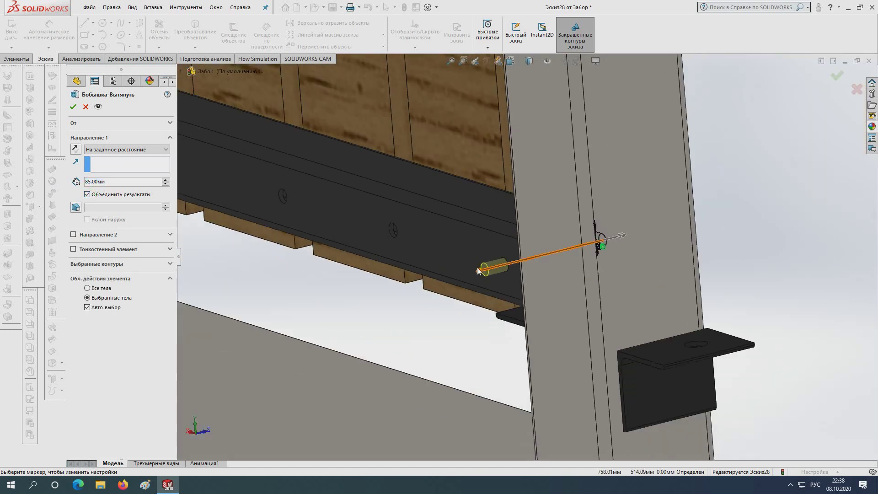
pyautogui.click(97, 307)
pyautogui.scroll(-3, 422, 279)
pyautogui.scroll(-3, 438, 275)
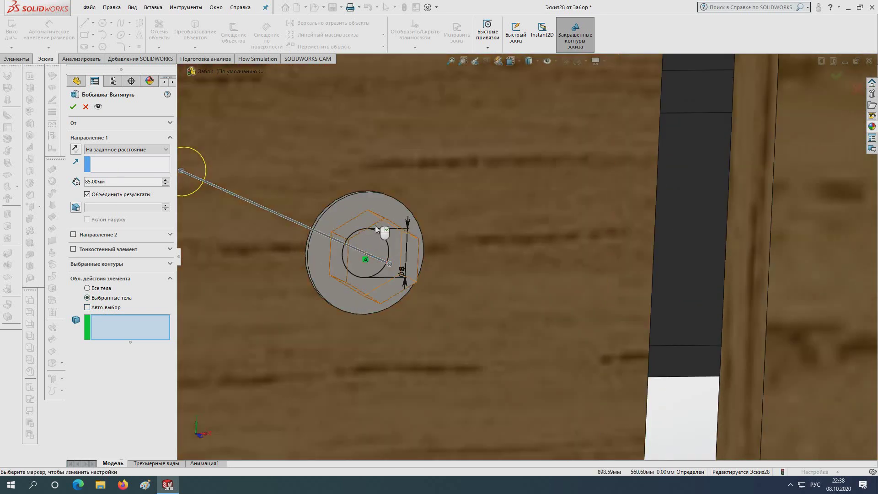
pyautogui.click(375, 227)
pyautogui.click(73, 106)
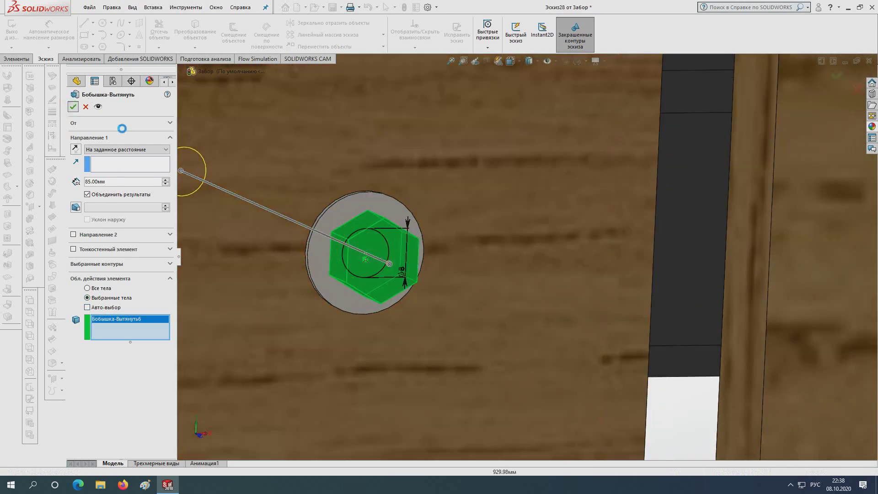
pyautogui.scroll(3, 424, 270)
pyautogui.moveTo(425, 270)
pyautogui.mouseDown(button='middle')
pyautogui.moveTo(419, 293)
pyautogui.moveTo(541, 301)
pyautogui.moveTo(392, 251)
pyautogui.mouseUp(button='middle')
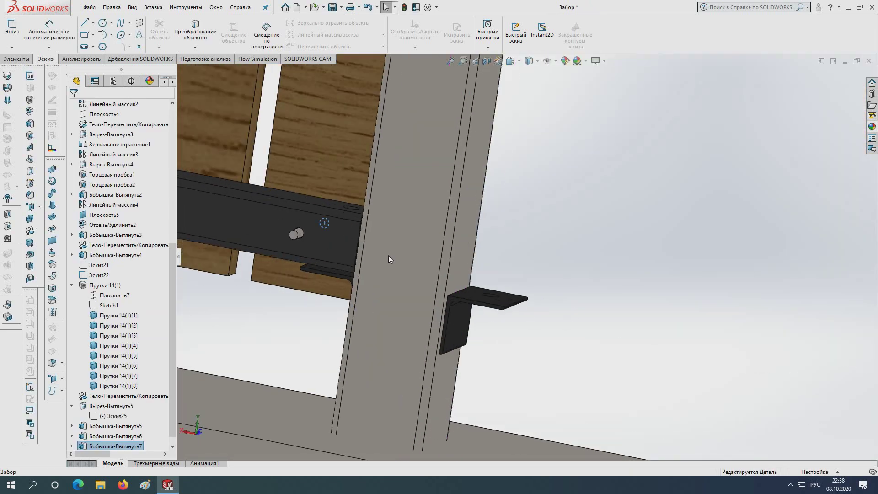
# - Orbit around the fence to check the bolt, then bring up the Evaluate tools
pyautogui.scroll(-5, 392, 250)
pyautogui.scroll(3, 449, 142)
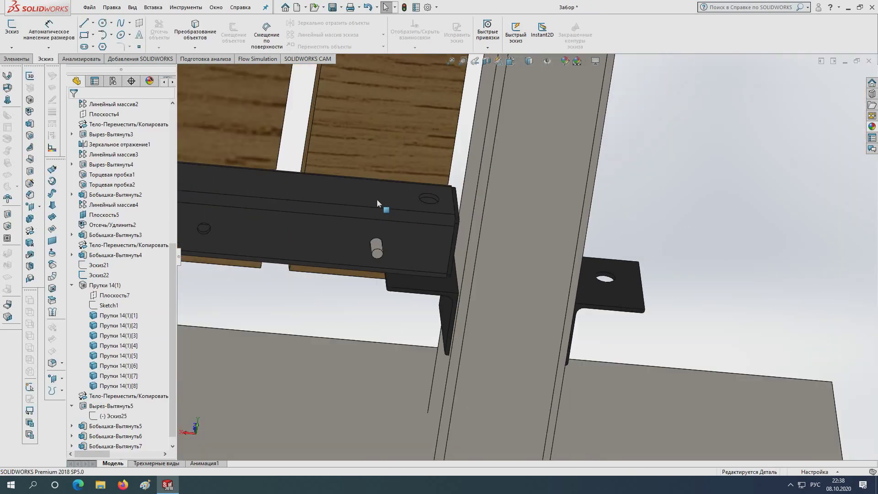
pyautogui.moveTo(384, 195)
pyautogui.mouseDown(button='middle')
pyautogui.moveTo(255, 138)
pyautogui.moveTo(220, 160)
pyautogui.moveTo(320, 201)
pyautogui.mouseUp(button='middle')
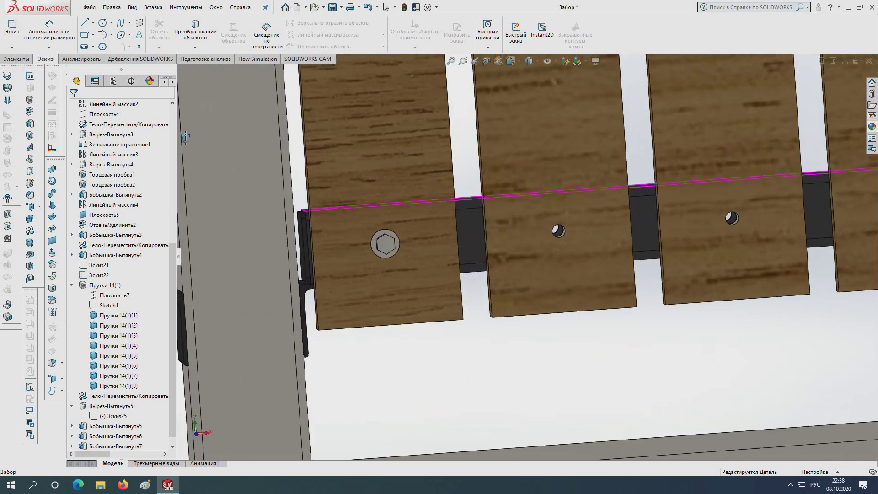
pyautogui.scroll(-3, 330, 206)
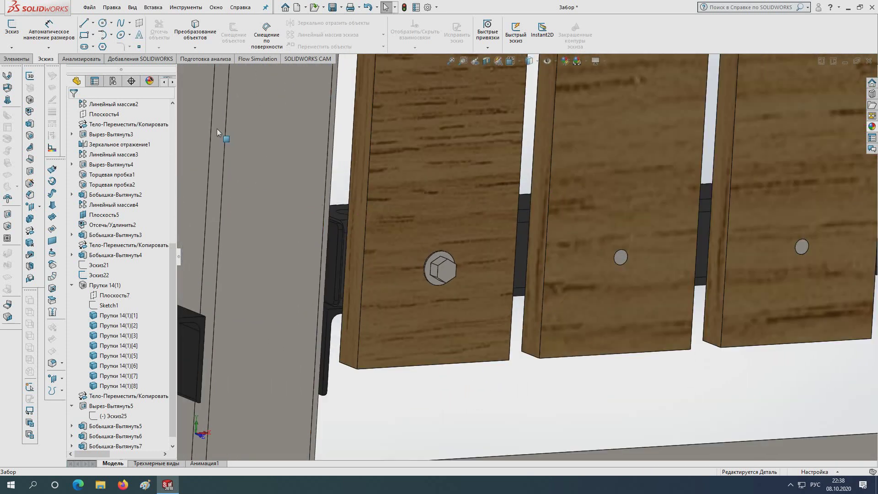
pyautogui.click(74, 60)
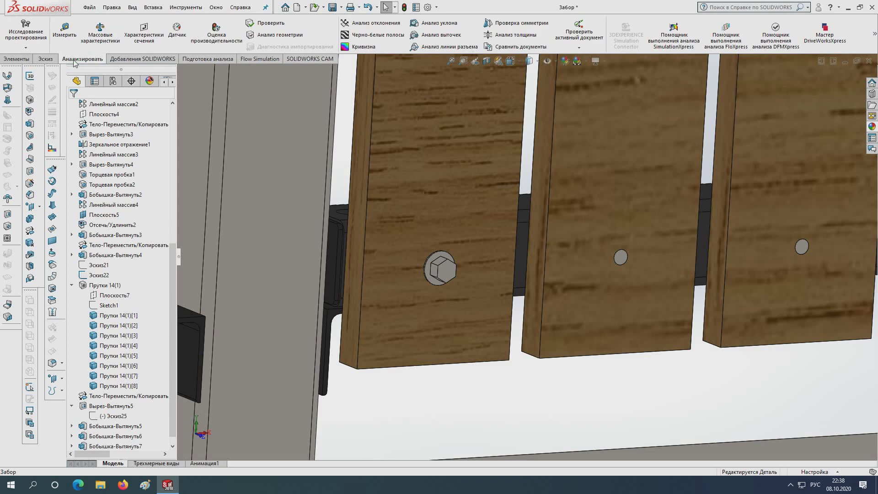
# - Measure the normal distance between two parallel slat faces (71 mm), then close Measure
pyautogui.click(64, 28)
pyautogui.scroll(-2, 428, 261)
pyautogui.scroll(-3, 440, 270)
pyautogui.scroll(-2, 461, 277)
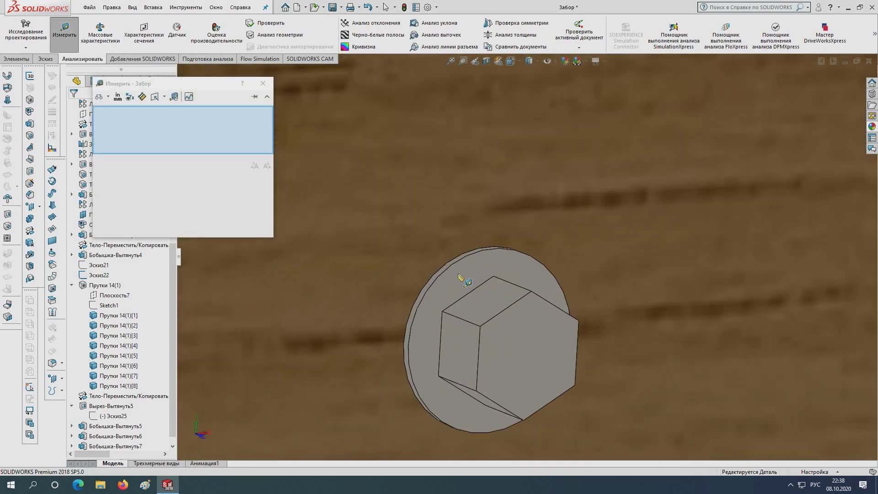
pyautogui.click(476, 277)
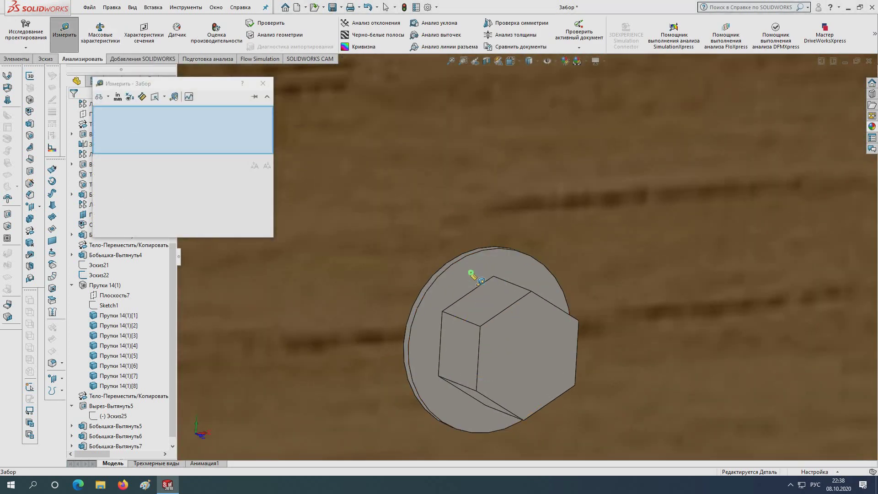
pyautogui.scroll(3, 466, 273)
pyautogui.scroll(3, 457, 270)
pyautogui.scroll(2, 455, 268)
pyautogui.moveTo(455, 268); pyautogui.dragTo(412, 247, button='middle')
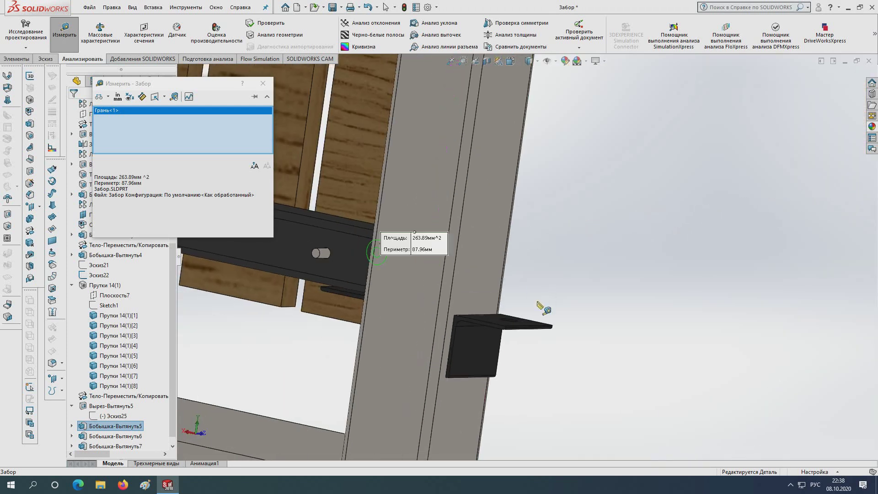
pyautogui.click(417, 236)
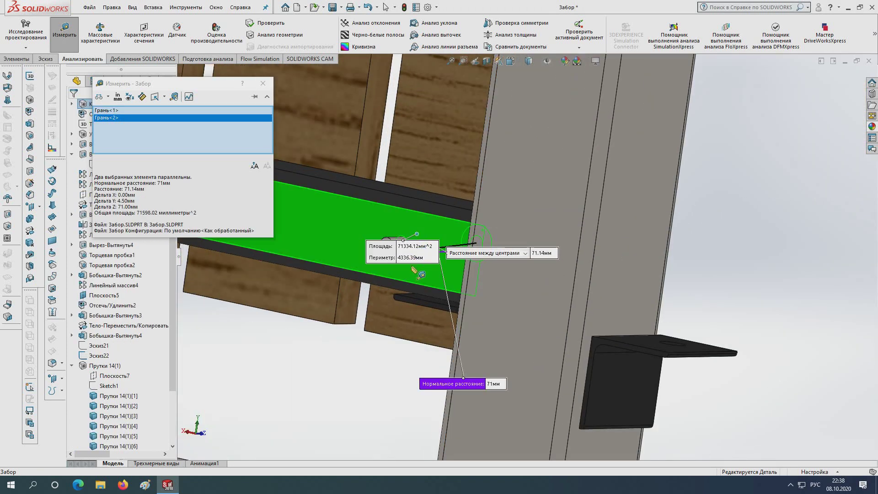
pyautogui.scroll(3, 417, 291)
pyautogui.click(263, 83)
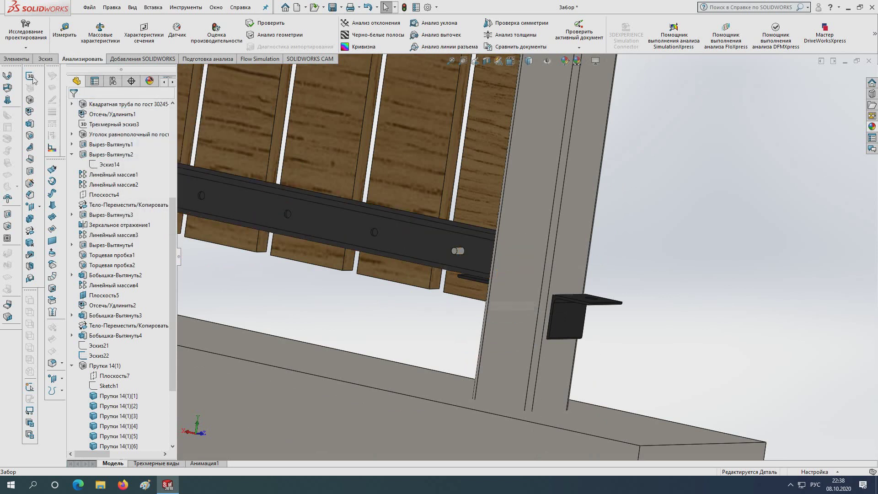
# - Start a linear pattern along the base edge with 71 mm spacing
pyautogui.click(19, 59)
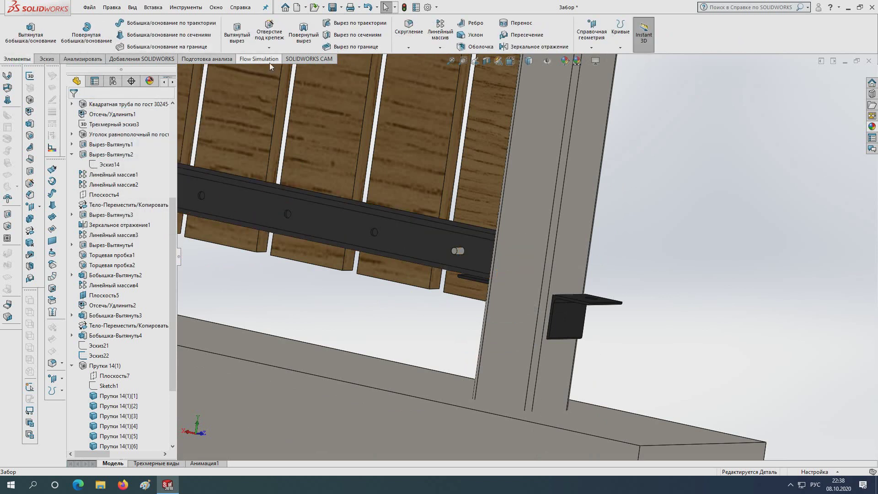
pyautogui.click(441, 32)
pyautogui.moveTo(473, 80); pyautogui.dragTo(378, 360, button='middle')
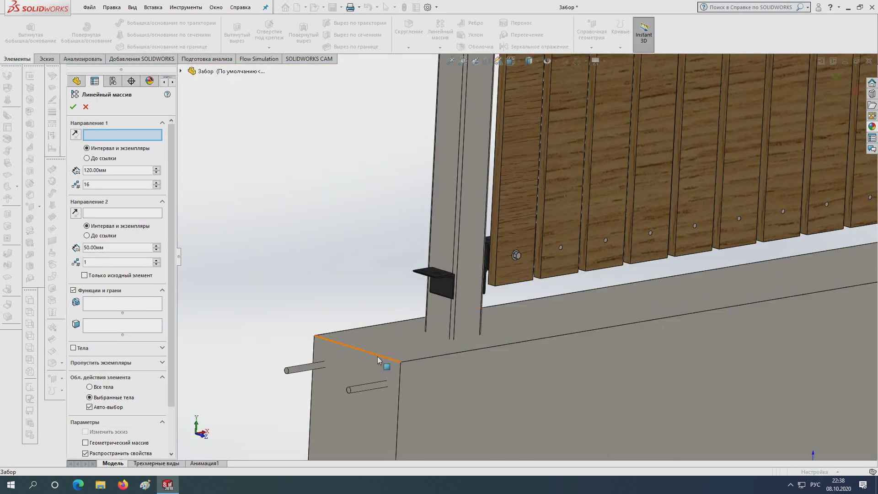
pyautogui.click(380, 356)
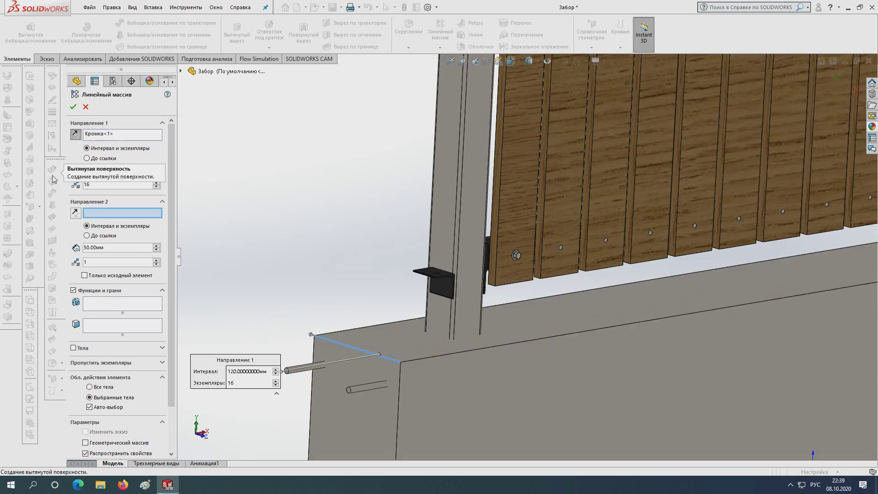
pyautogui.write('7')
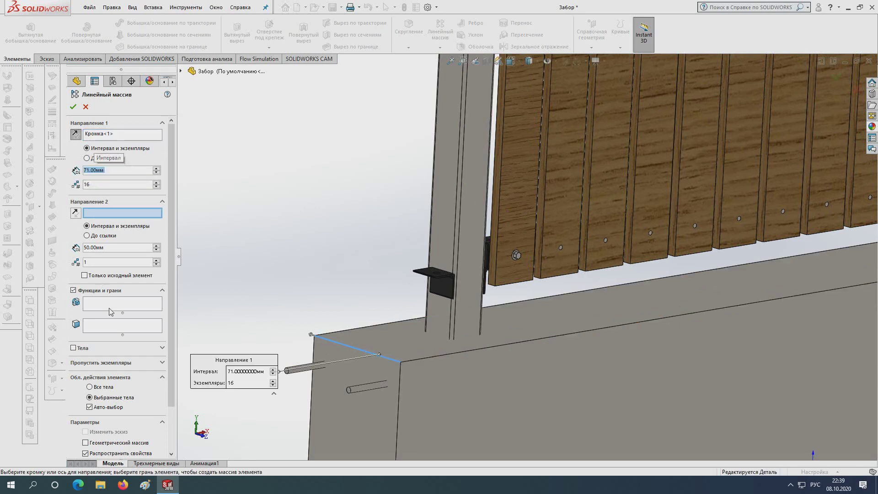
# - Pattern the bolt body as 2 instances and confirm the pattern
pyautogui.click(73, 348)
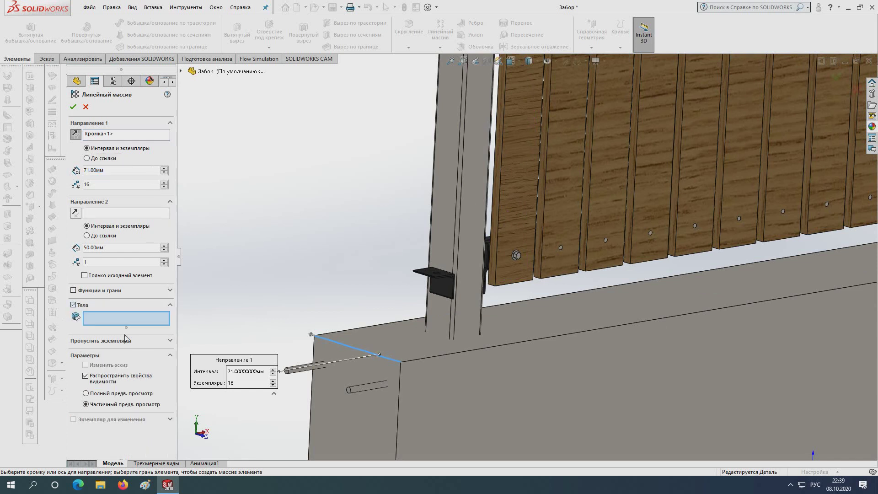
pyautogui.scroll(-3, 513, 252)
pyautogui.scroll(-5, 553, 265)
pyautogui.click(494, 249)
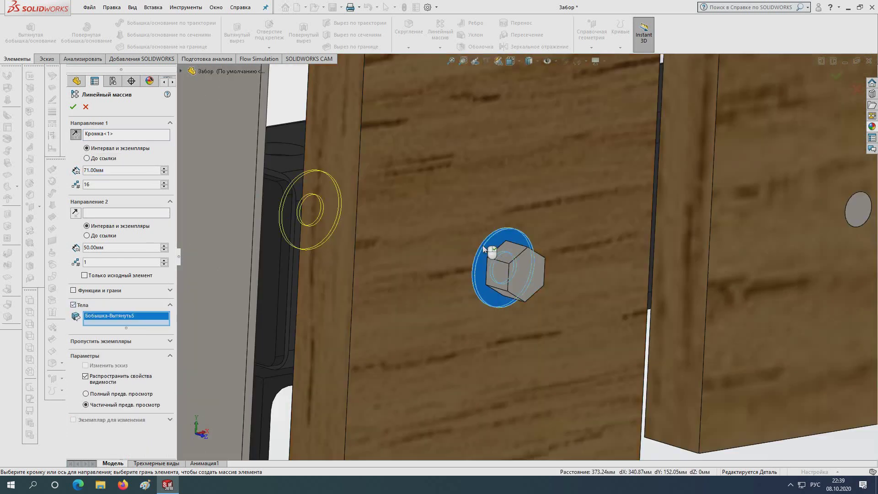
pyautogui.scroll(5, 482, 245)
pyautogui.moveTo(415, 246); pyautogui.dragTo(433, 266, button='middle')
pyautogui.scroll(5, 434, 266)
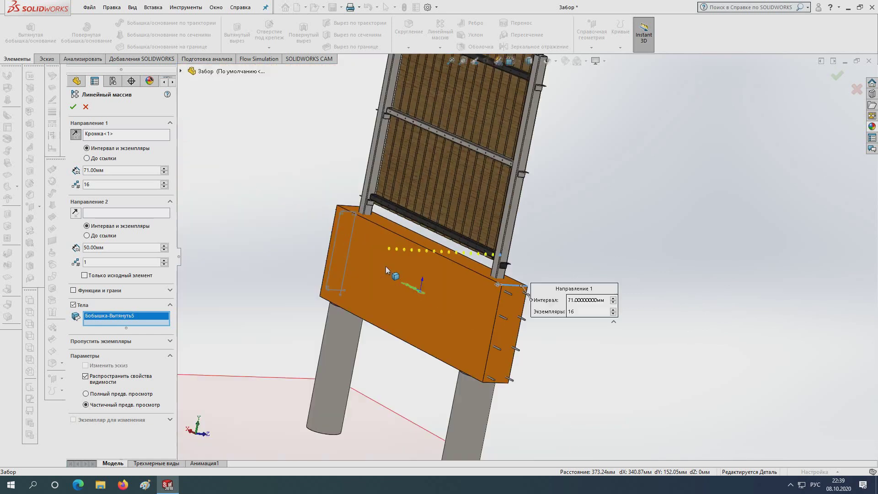
pyautogui.scroll(2, 385, 267)
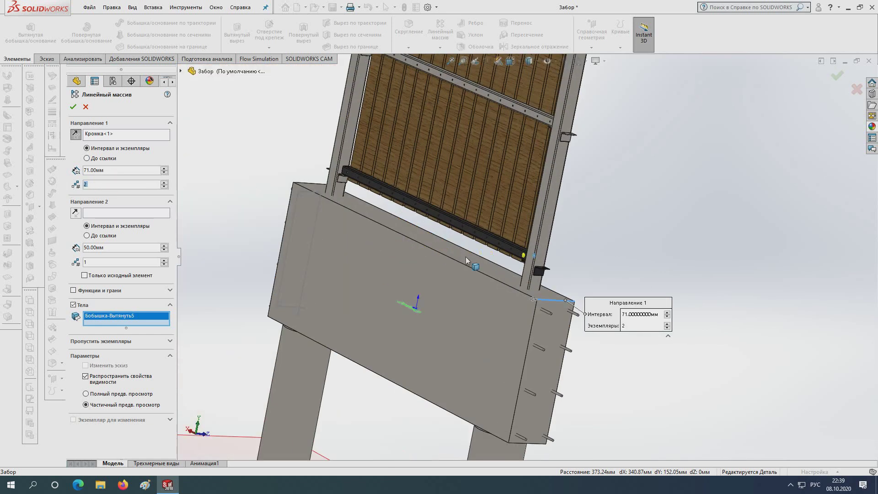
pyautogui.scroll(-3, 542, 283)
pyautogui.click(72, 108)
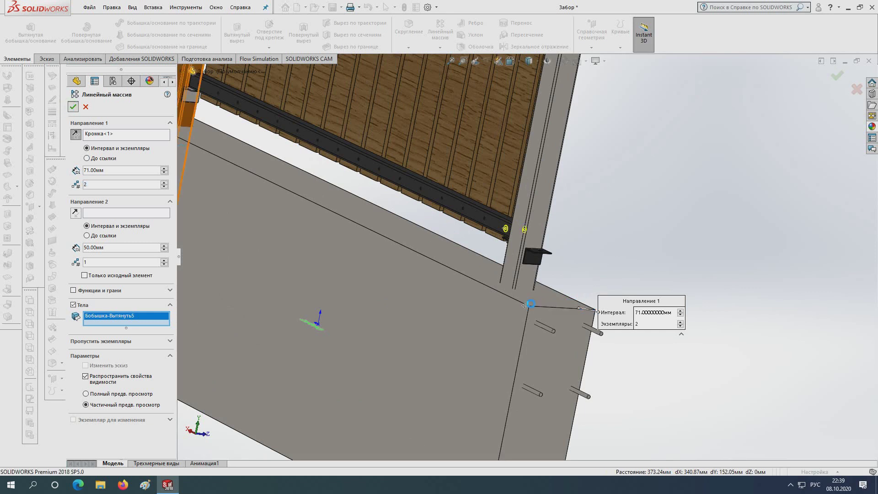
# - Orbit around the fence and settle on the flat Back view
pyautogui.scroll(-2, 467, 272)
pyautogui.scroll(-3, 467, 272)
pyautogui.moveTo(549, 201); pyautogui.dragTo(562, 174, button='middle')
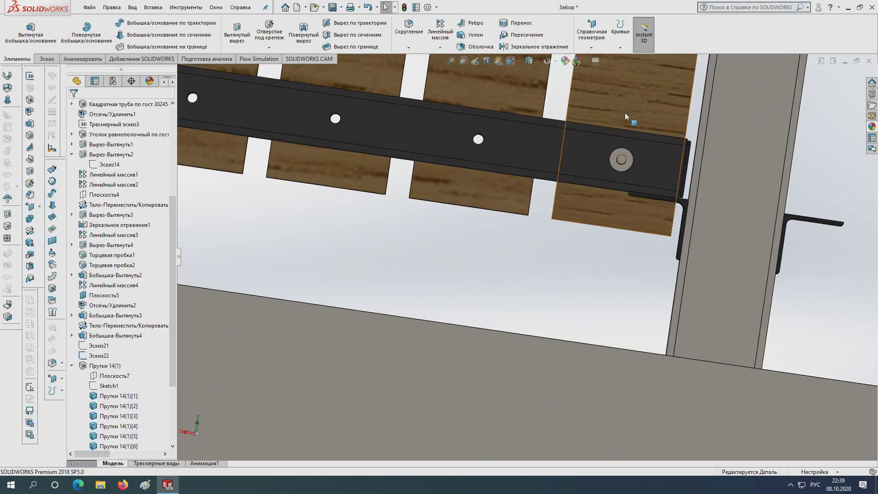
pyautogui.click(509, 64)
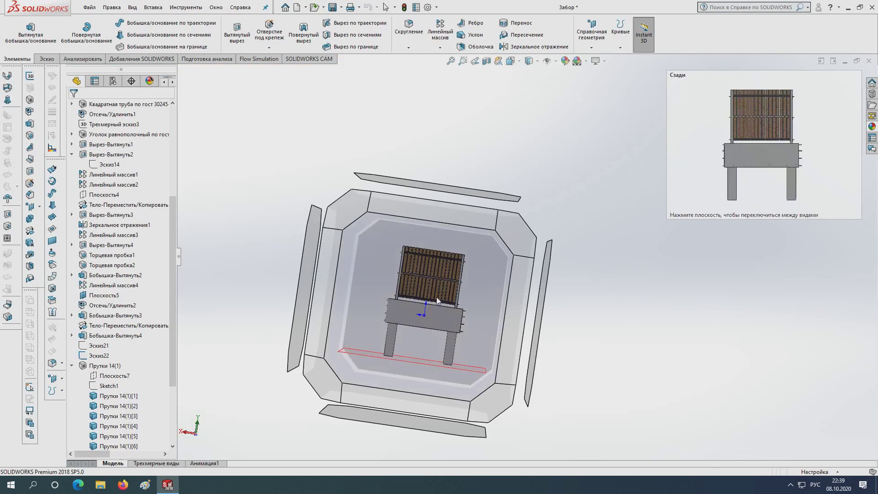
pyautogui.click(436, 297)
pyautogui.moveTo(633, 247)
pyautogui.mouseDown(button='middle')
pyautogui.moveTo(530, 221)
pyautogui.moveTo(490, 42)
pyautogui.mouseUp(button='middle')
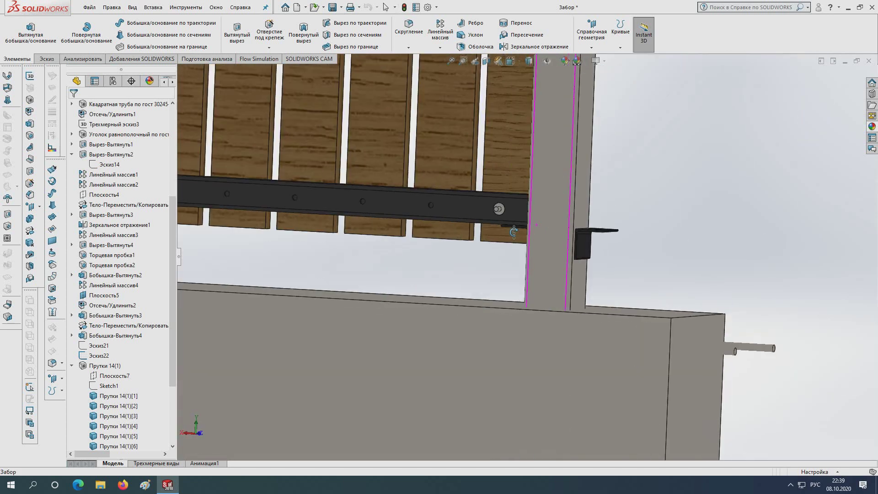
pyautogui.click(513, 65)
pyautogui.click(439, 293)
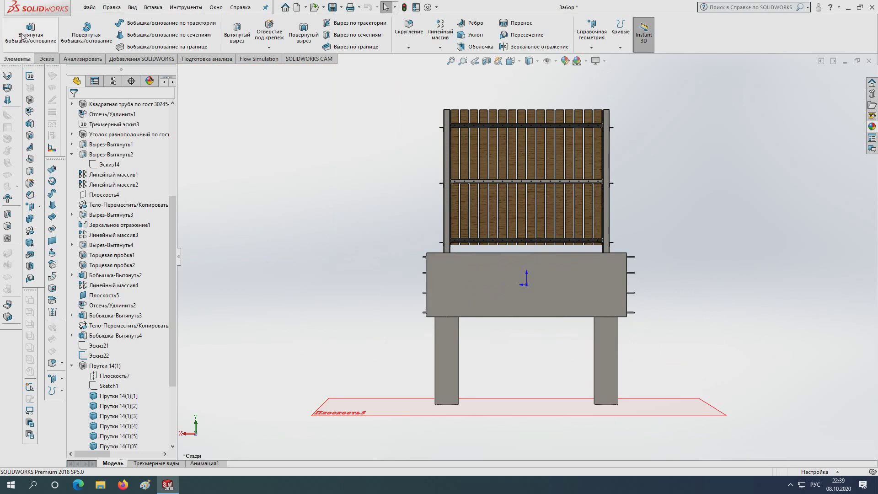
# - Sketch two concentric circles on the washer face, centred on the hole
pyautogui.click(26, 33)
pyautogui.scroll(-5, 578, 274)
pyautogui.scroll(-5, 564, 175)
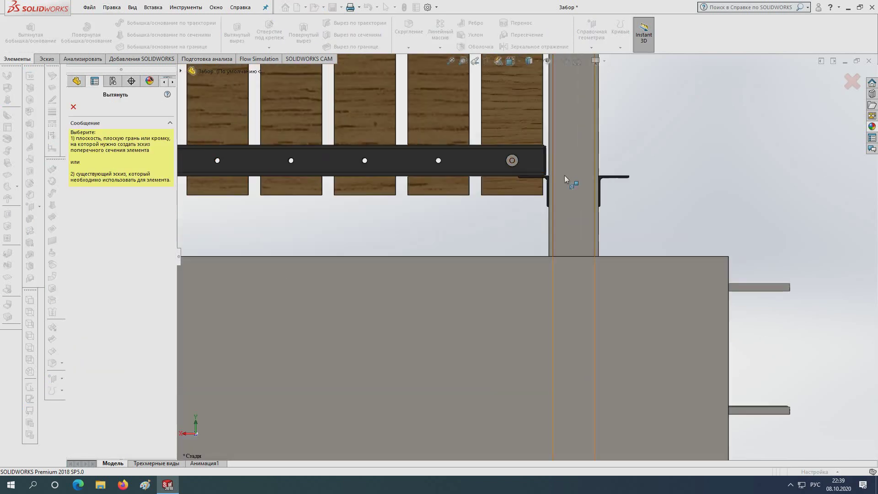
pyautogui.scroll(-3, 440, 144)
pyautogui.scroll(-5, 440, 144)
pyautogui.click(543, 133)
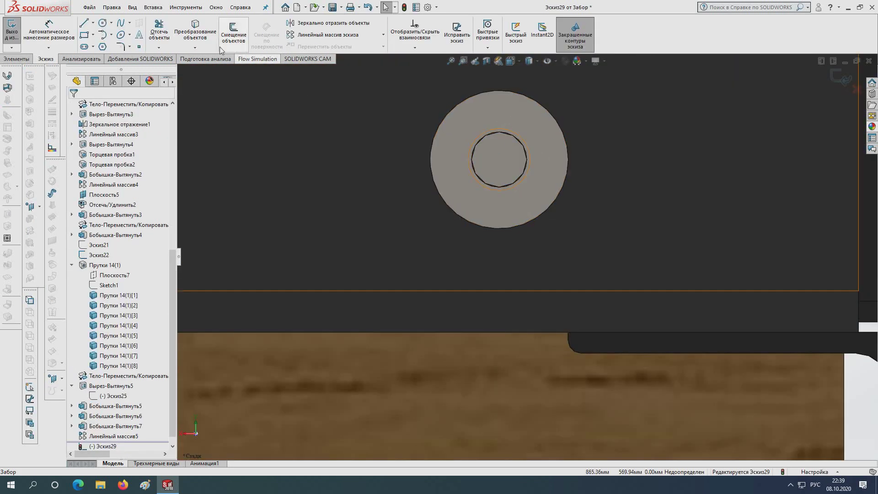
pyautogui.click(103, 23)
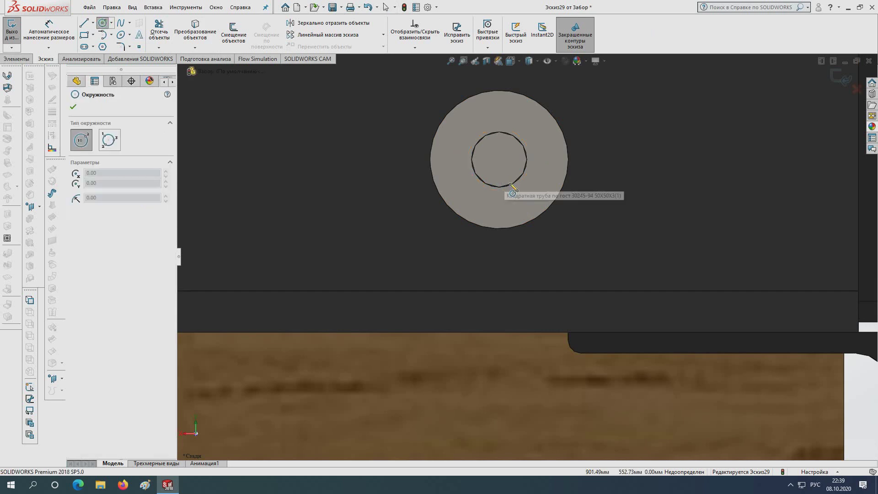
pyautogui.click(499, 160)
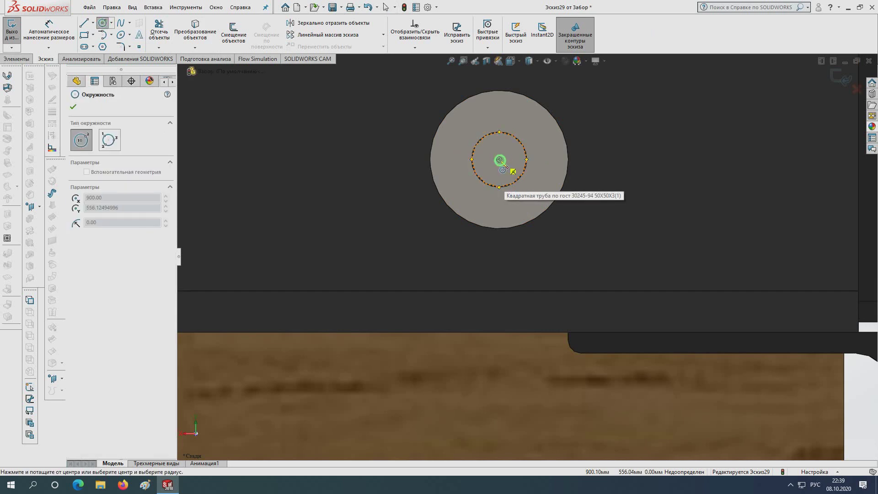
pyautogui.click(502, 107)
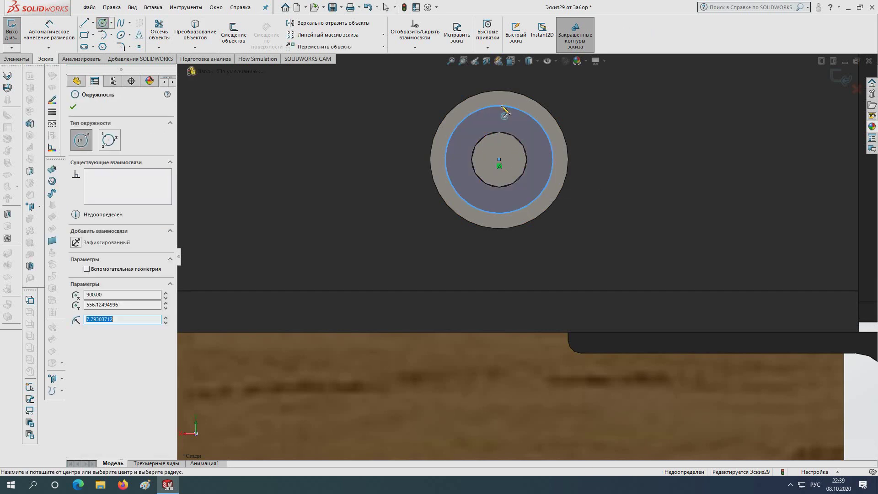
pyautogui.click(500, 160)
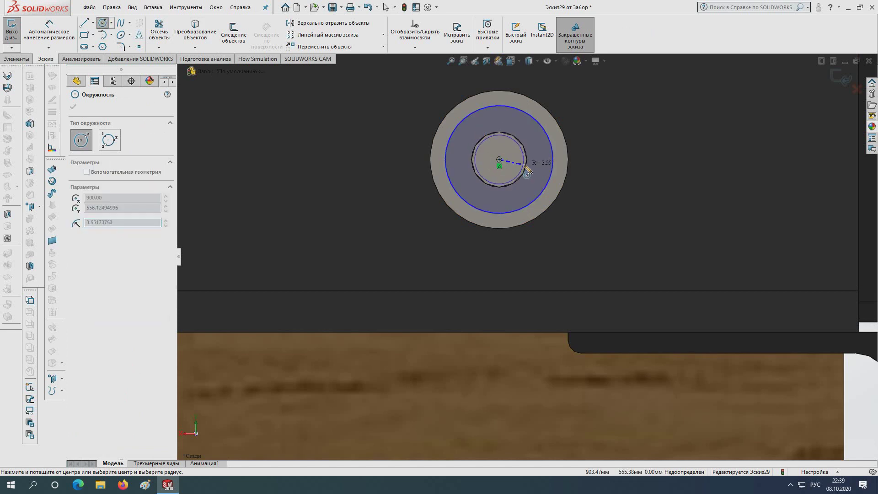
pyautogui.click(525, 166)
pyautogui.press('Escape')
# - Dimension the inner circle to Ø8 mm
pyautogui.click(44, 31)
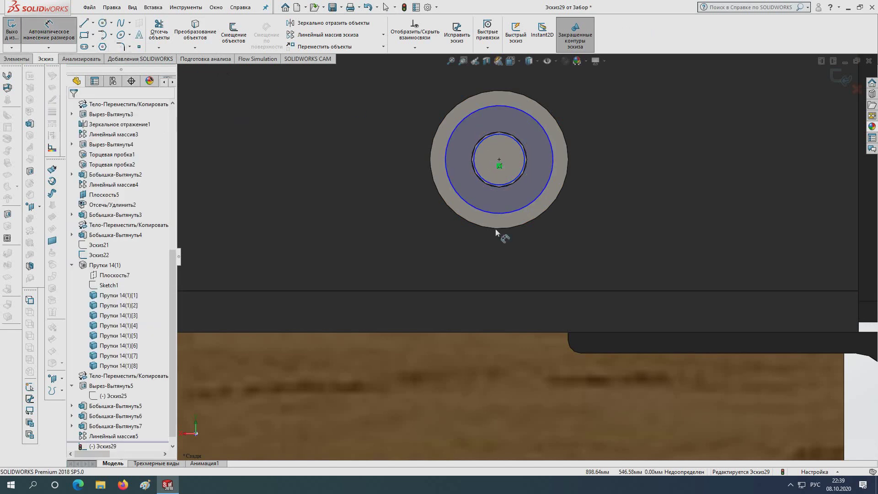
pyautogui.click(510, 183)
pyautogui.click(597, 254)
pyautogui.write('8')
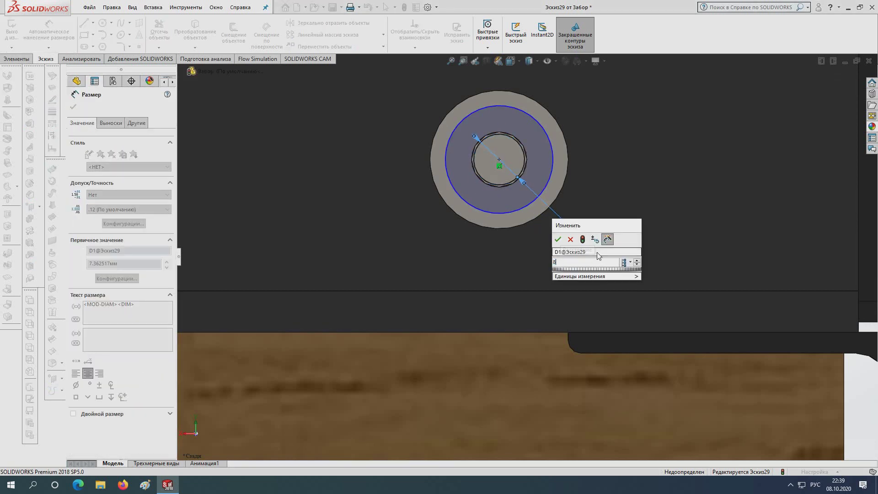
pyautogui.press('Return')
pyautogui.press('Escape')
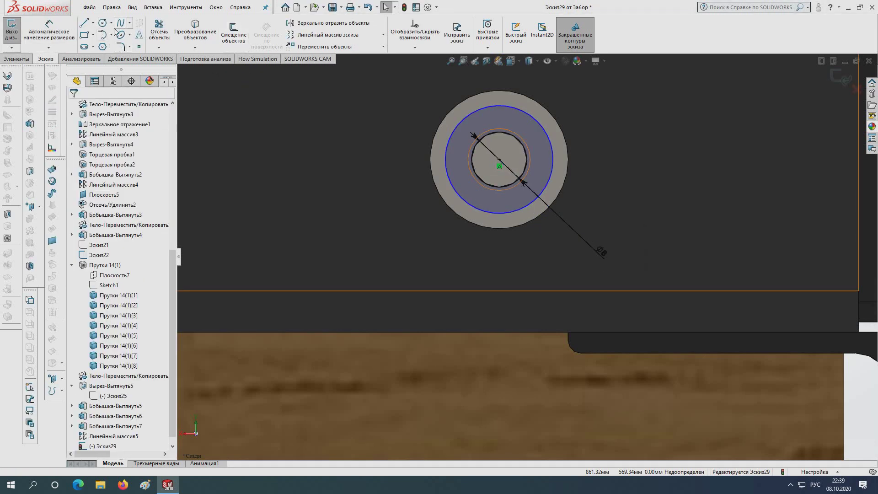
# - Dimension the outer circle to Ø14 mm and make it construction geometry
pyautogui.click(61, 35)
pyautogui.click(473, 211)
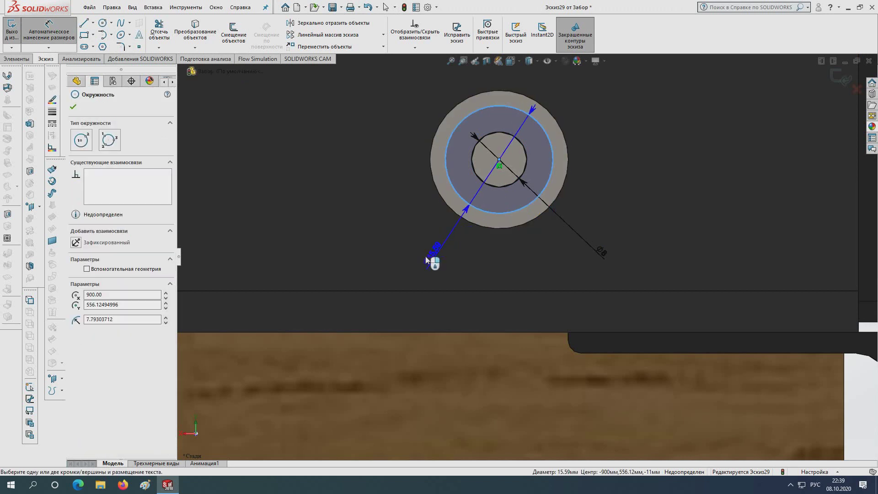
pyautogui.click(430, 254)
pyautogui.write('14')
pyautogui.press('Return')
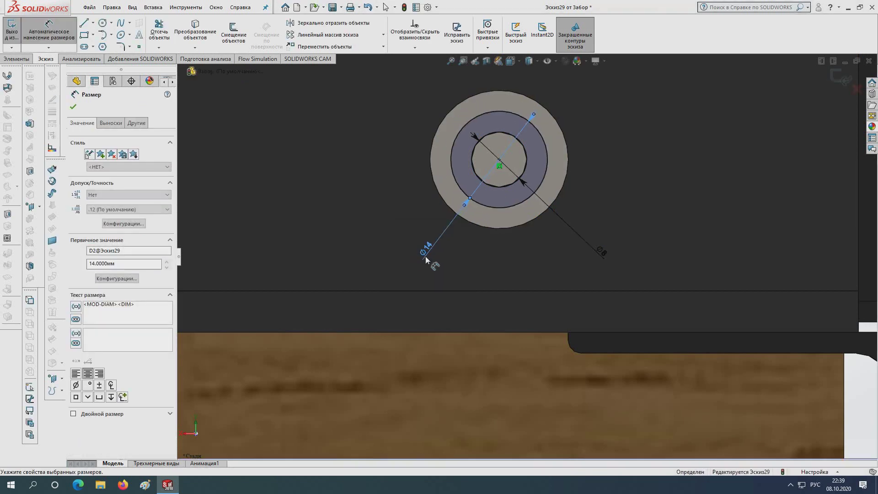
pyautogui.press('Escape')
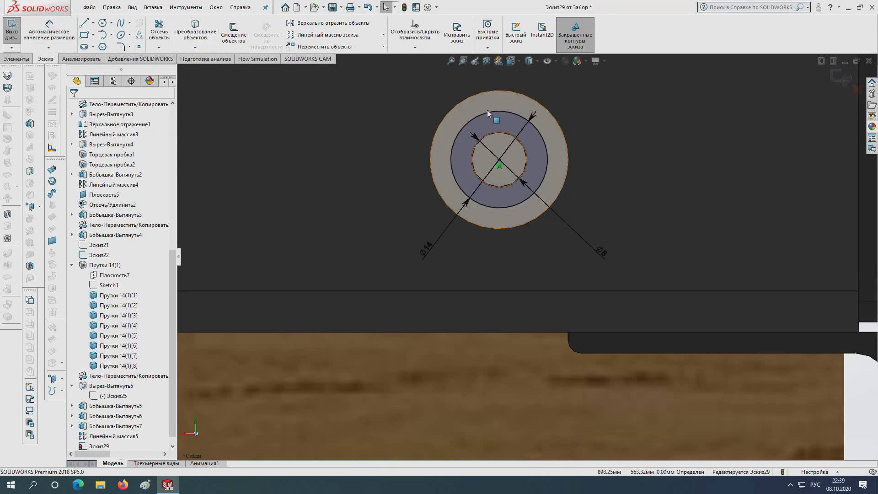
pyautogui.click(488, 113)
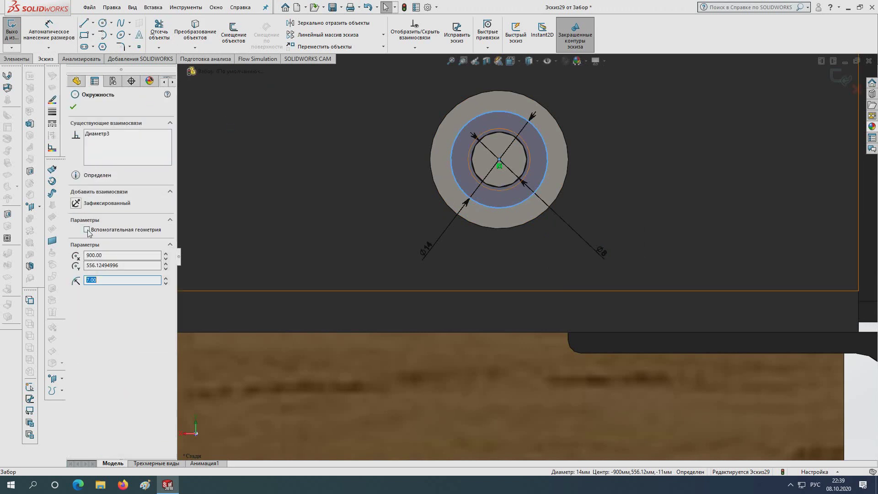
pyautogui.click(87, 230)
pyautogui.press('Escape')
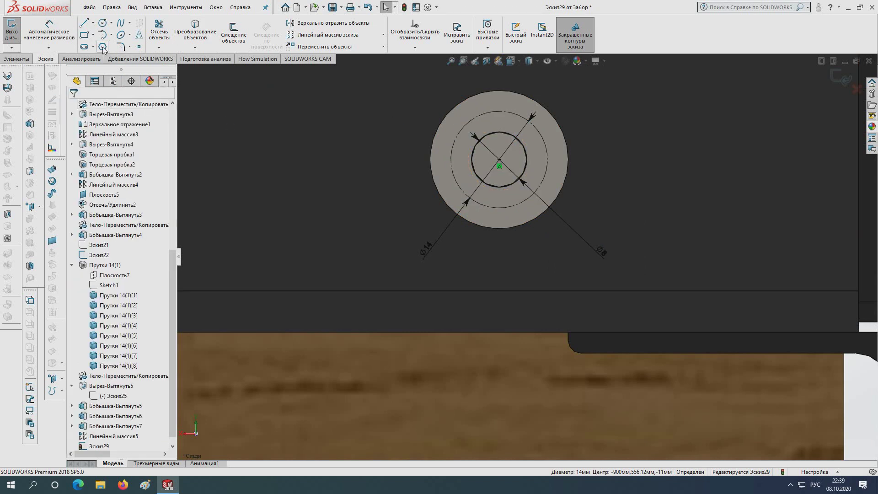
# - Draw a hexagon on the construction circle and a centreline to its top vertex
pyautogui.click(102, 47)
pyautogui.click(499, 166)
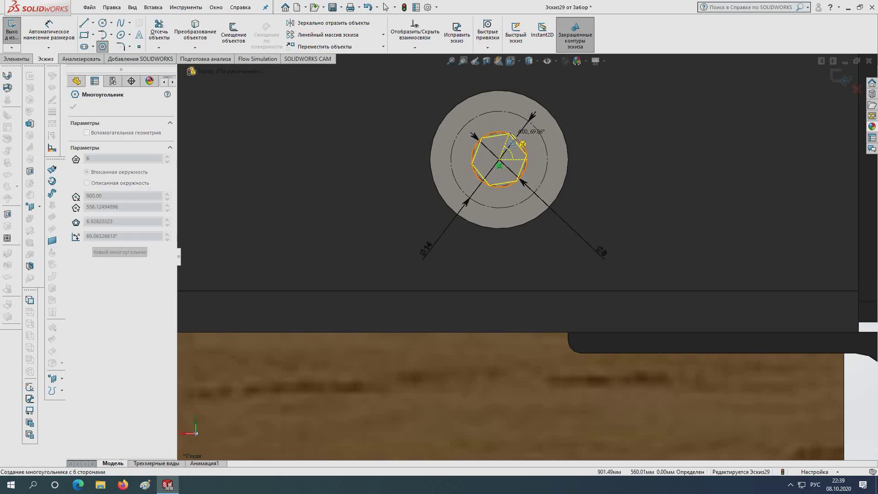
pyautogui.click(499, 115)
pyautogui.press('Escape')
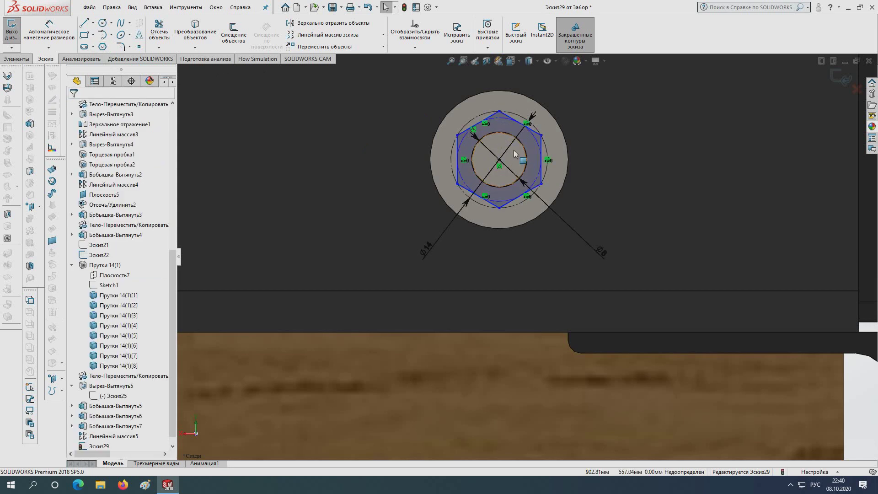
pyautogui.click(93, 23)
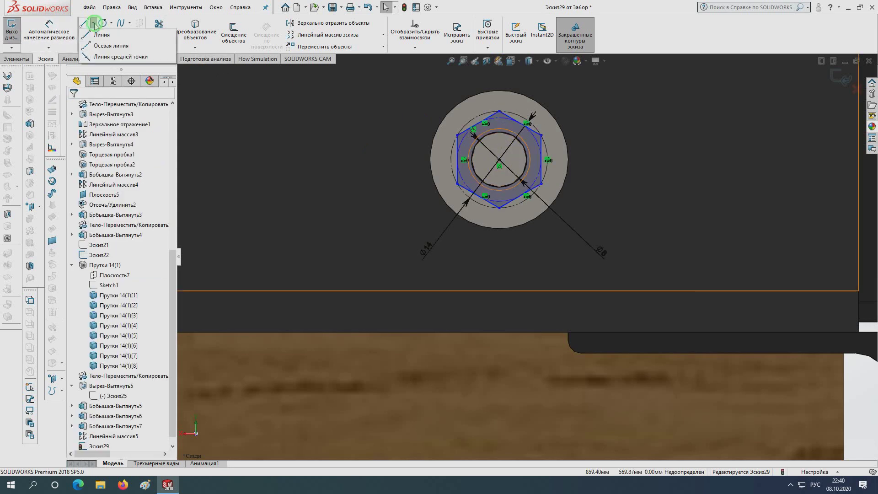
pyautogui.click(110, 46)
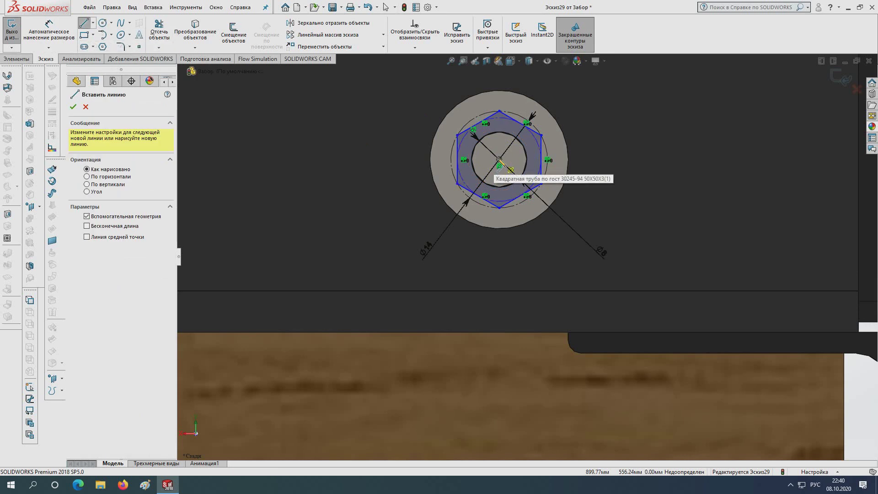
pyautogui.click(499, 165)
pyautogui.click(500, 112)
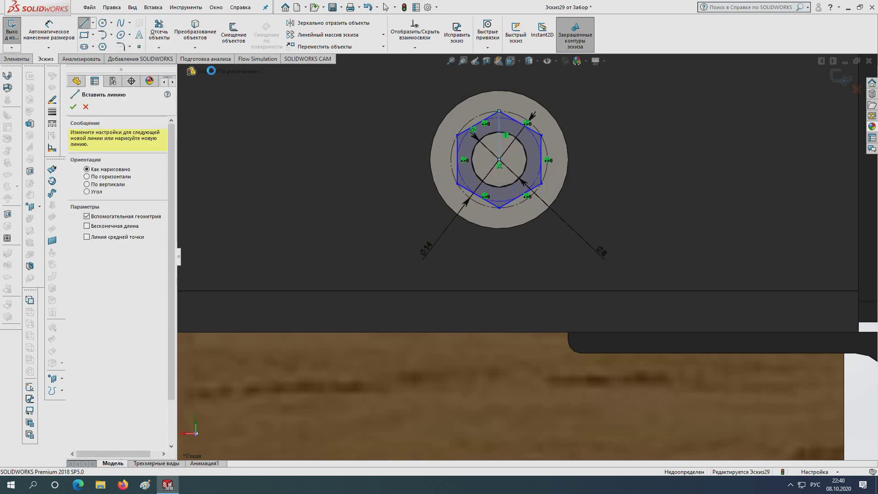
pyautogui.press('Escape')
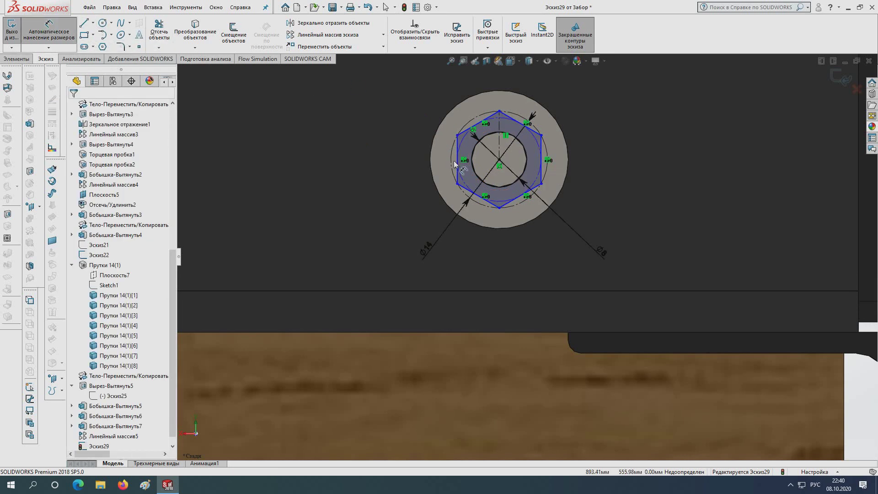
pyautogui.press('Escape')
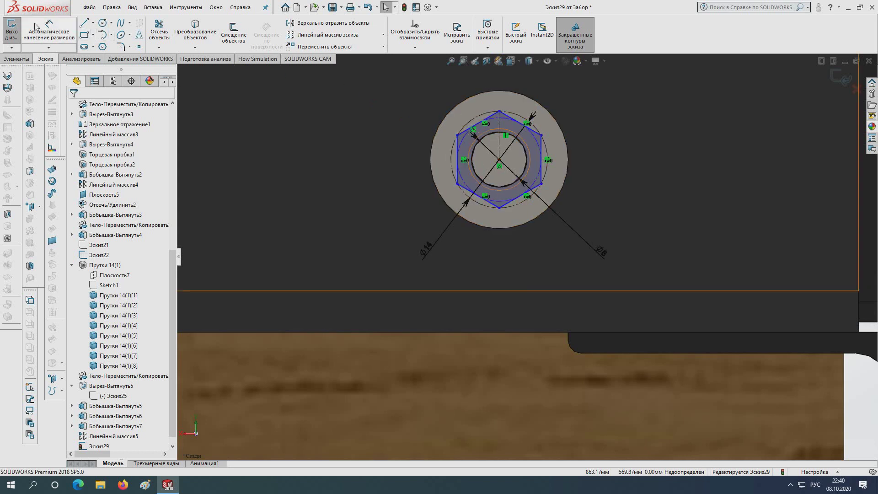
# - Dimension the inscribed diameter to 12.12 mm and extrude the nut 8 mm
pyautogui.click(36, 27)
pyautogui.click(506, 120)
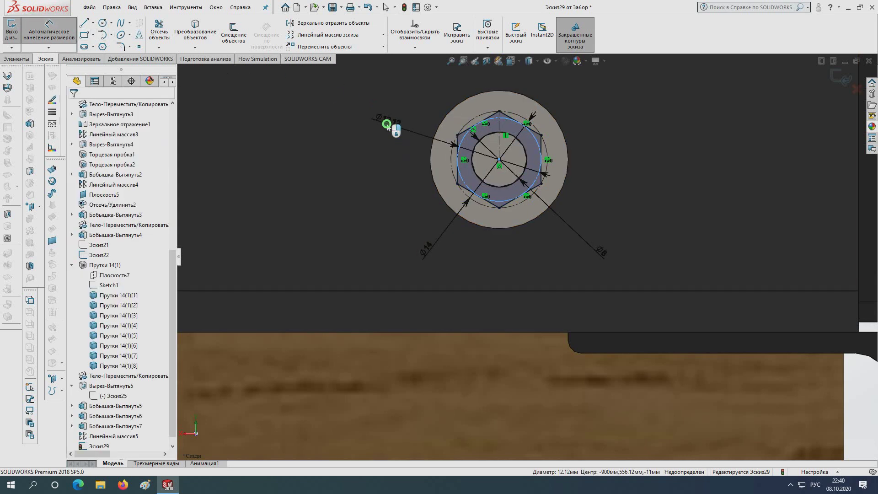
pyautogui.click(389, 135)
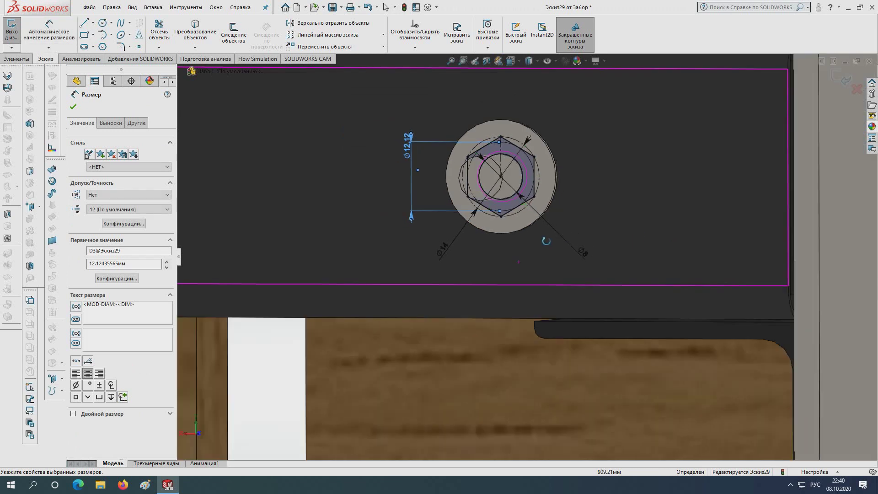
pyautogui.click(16, 30)
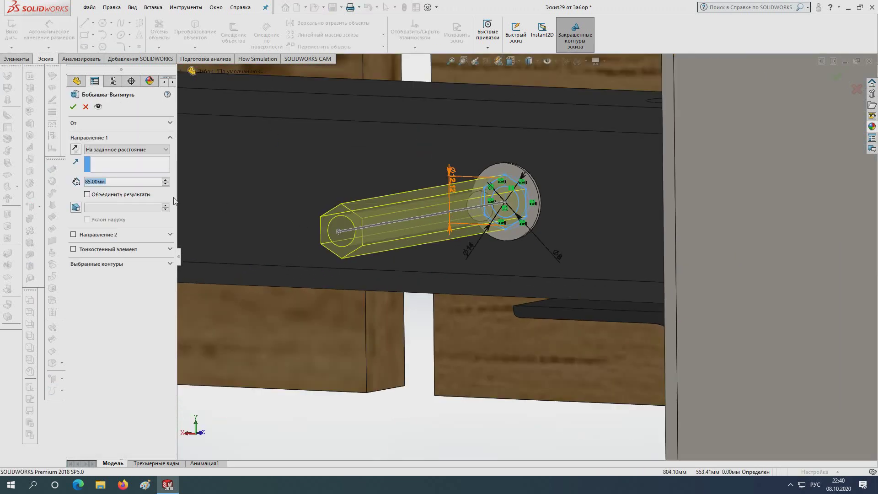
pyautogui.write('8')
pyautogui.press('Return')
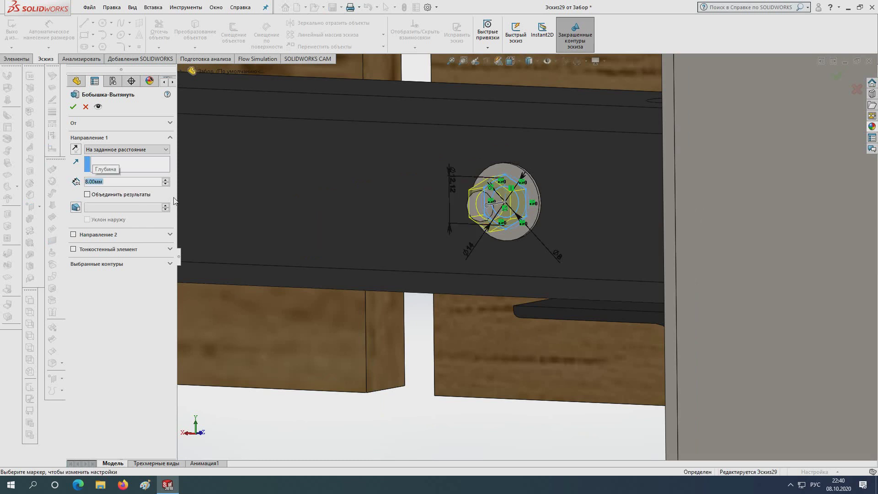
pyautogui.click(73, 106)
pyautogui.scroll(3, 566, 241)
pyautogui.scroll(2, 544, 259)
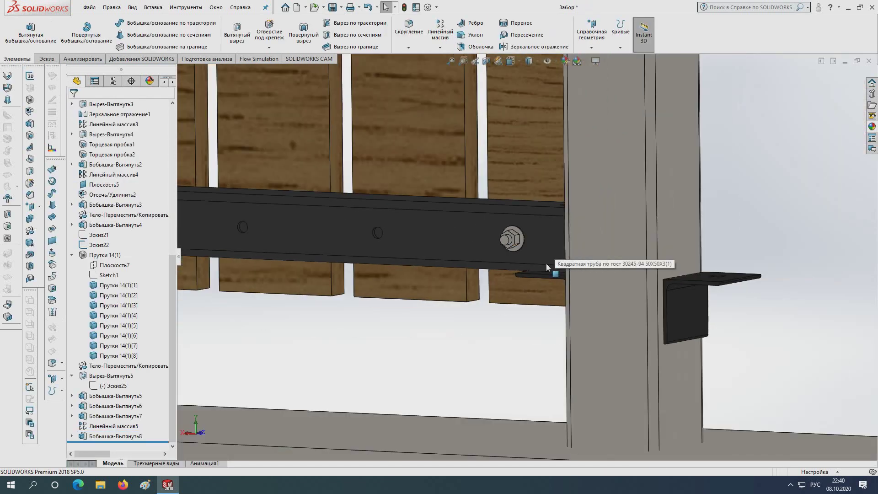
pyautogui.moveTo(547, 263); pyautogui.dragTo(378, 314, button='middle')
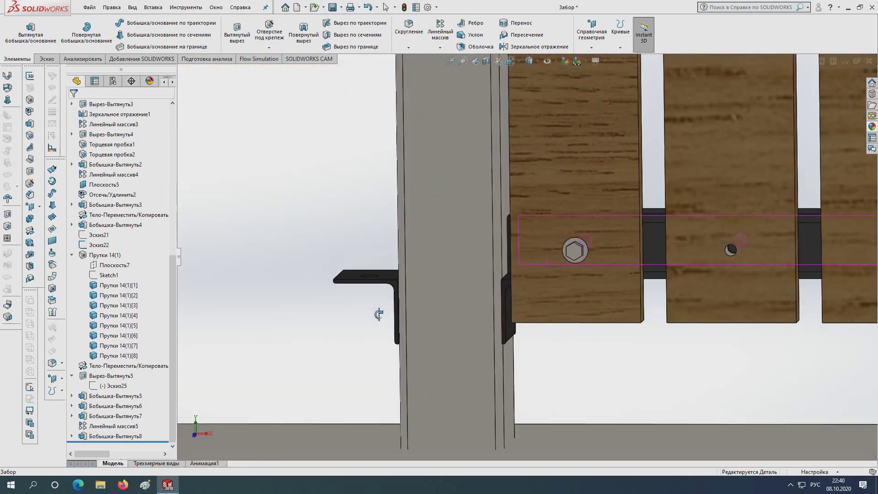
pyautogui.scroll(1, 379, 314)
pyautogui.scroll(3, 461, 315)
pyautogui.scroll(3, 597, 284)
pyautogui.scroll(2, 526, 220)
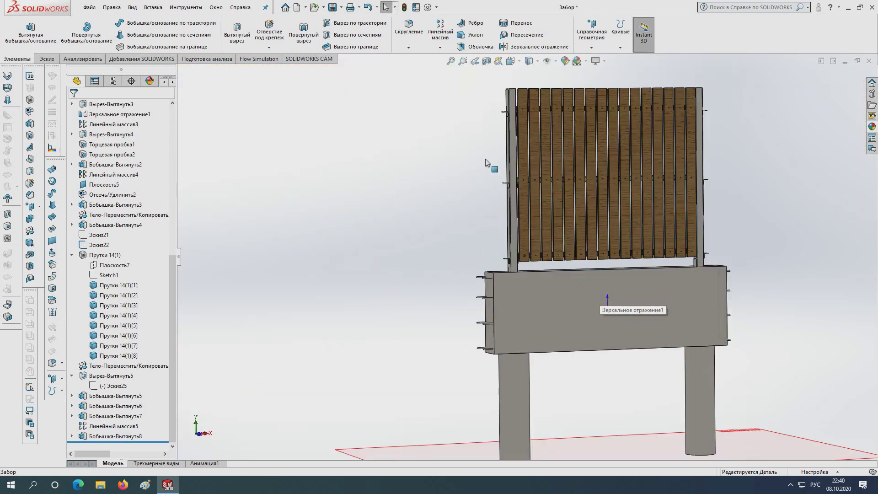
pyautogui.scroll(-2, 503, 228)
pyautogui.scroll(-2, 526, 284)
pyautogui.scroll(-2, 536, 311)
pyautogui.scroll(-2, 538, 323)
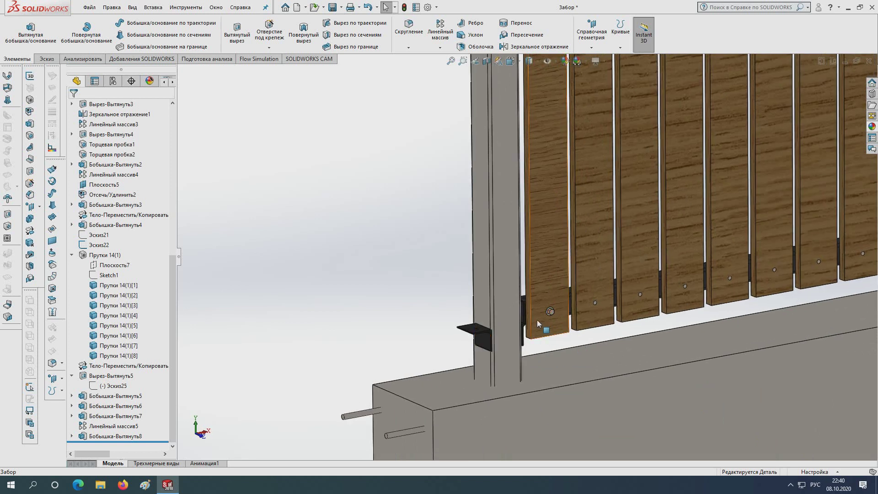
pyautogui.moveTo(537, 323)
pyautogui.mouseDown(button='middle')
pyautogui.moveTo(670, 149)
pyautogui.moveTo(594, 183)
pyautogui.mouseUp(button='middle')
pyautogui.scroll(-2, 572, 229)
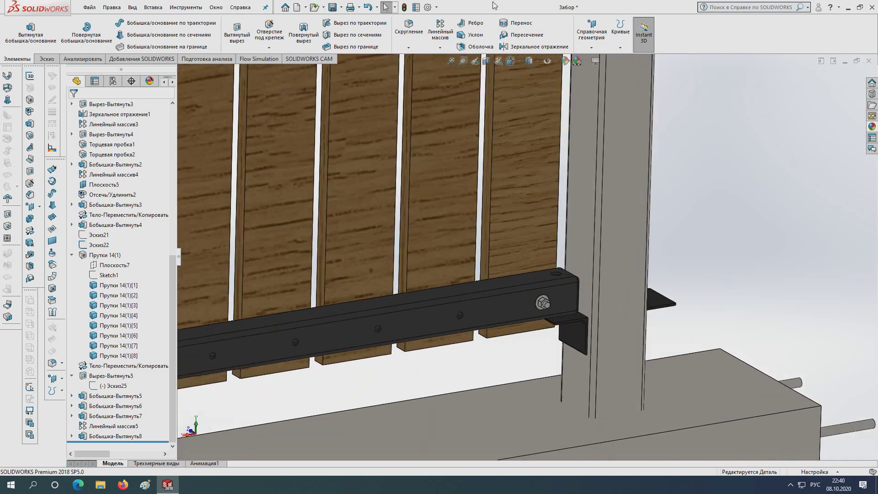
pyautogui.click(510, 61)
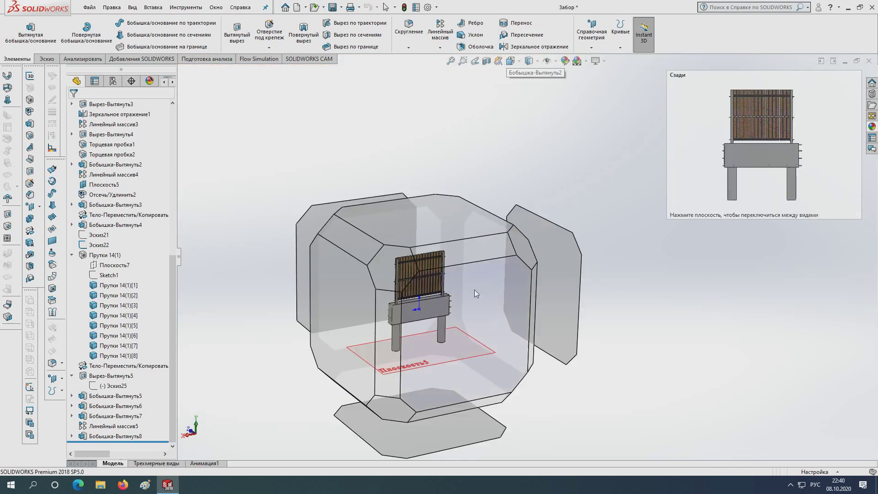
pyautogui.click(473, 293)
pyautogui.scroll(-3, 643, 248)
pyautogui.scroll(-3, 534, 257)
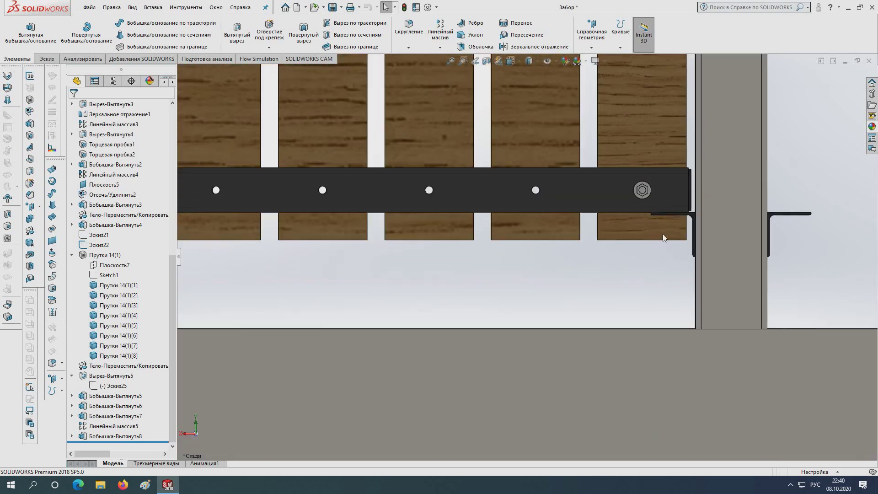
pyautogui.scroll(-3, 641, 195)
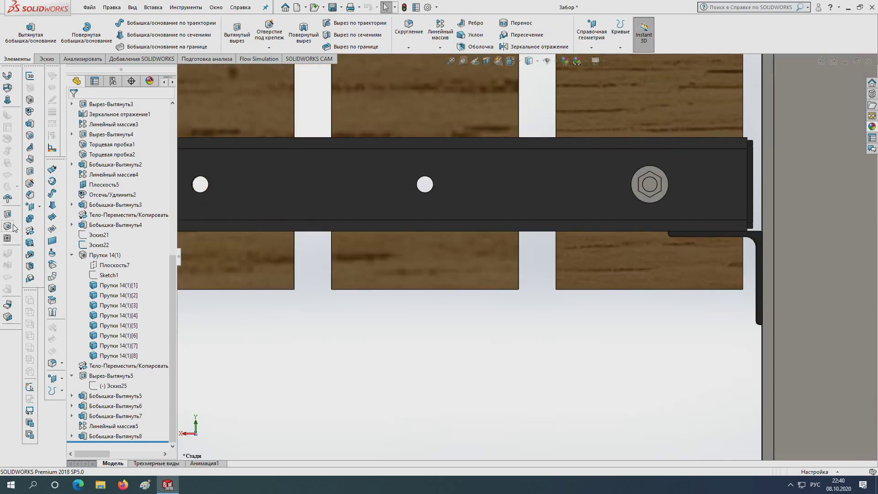
# - Set a linear pattern along the post's vertical edge: 771.14 mm spacing, 2 instances, Bodies
pyautogui.click(449, 32)
pyautogui.scroll(2, 364, 182)
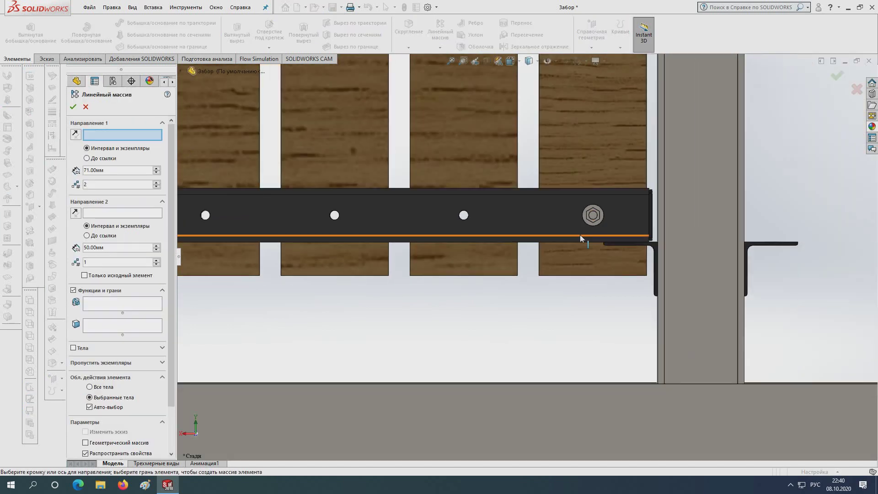
pyautogui.scroll(1, 595, 242)
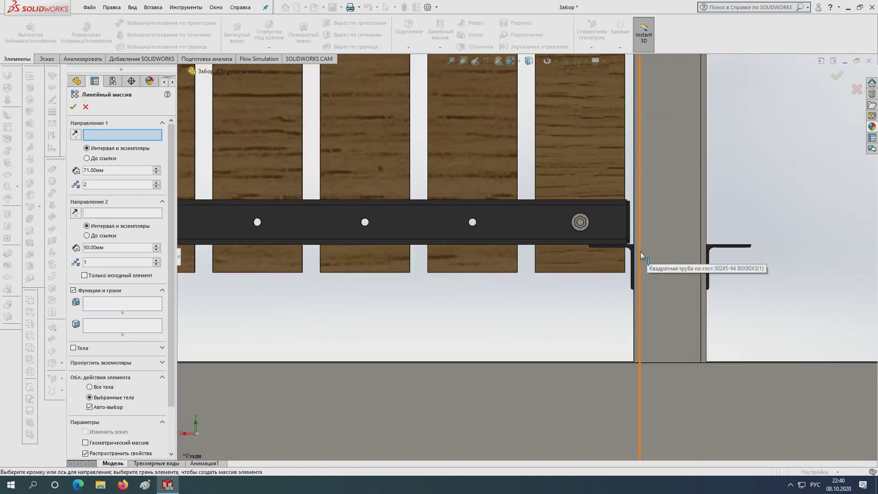
pyautogui.click(641, 251)
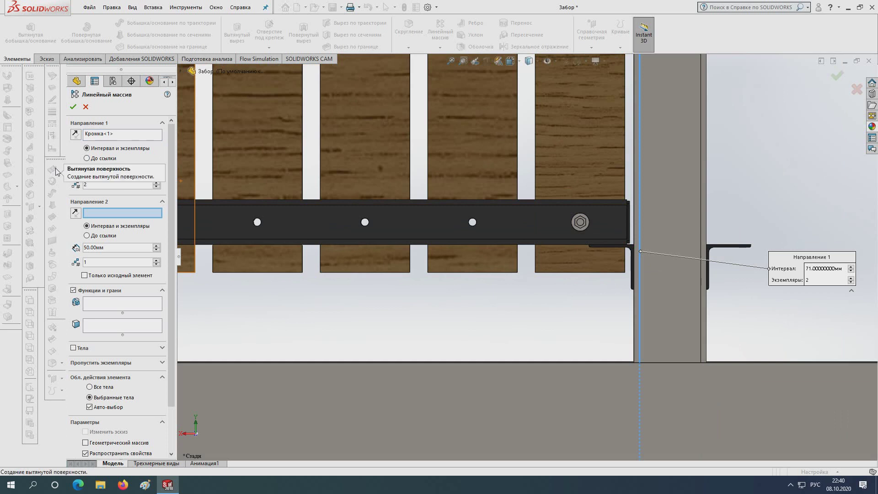
pyautogui.write('77')
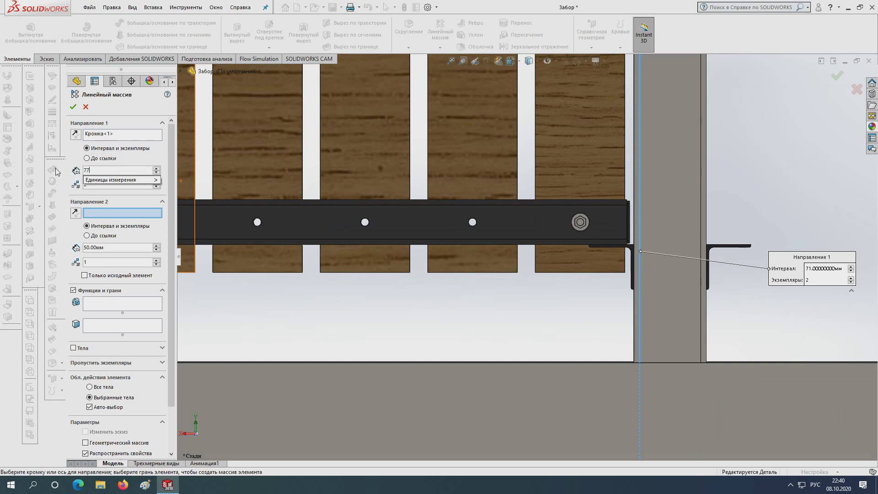
pyautogui.write('1,14')
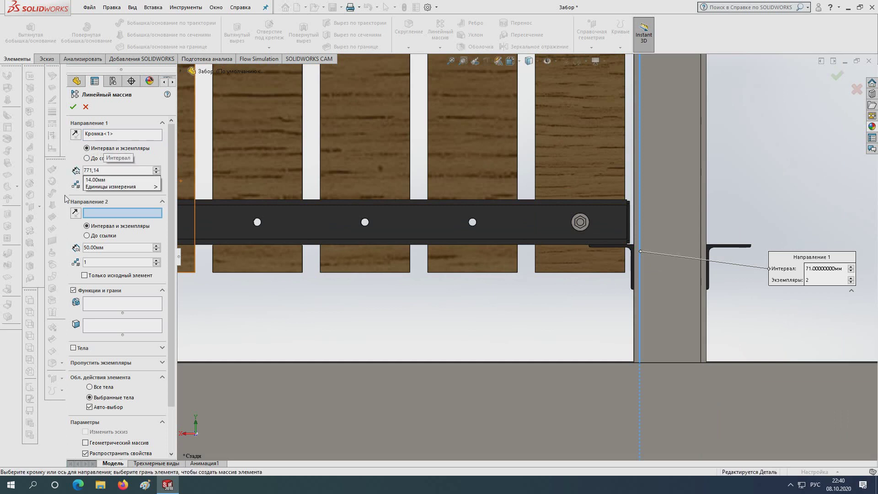
pyautogui.press('BackSpace')
pyautogui.press('BackSpace')
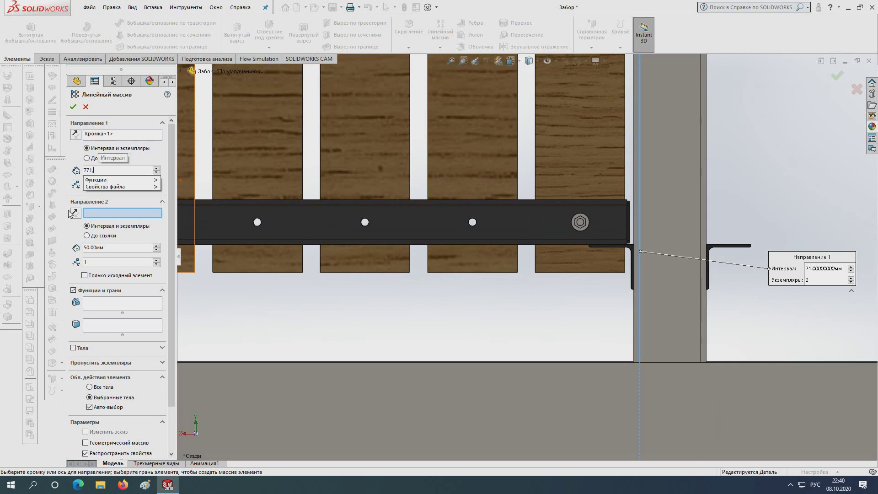
pyautogui.write('14')
pyautogui.press('BackSpace')
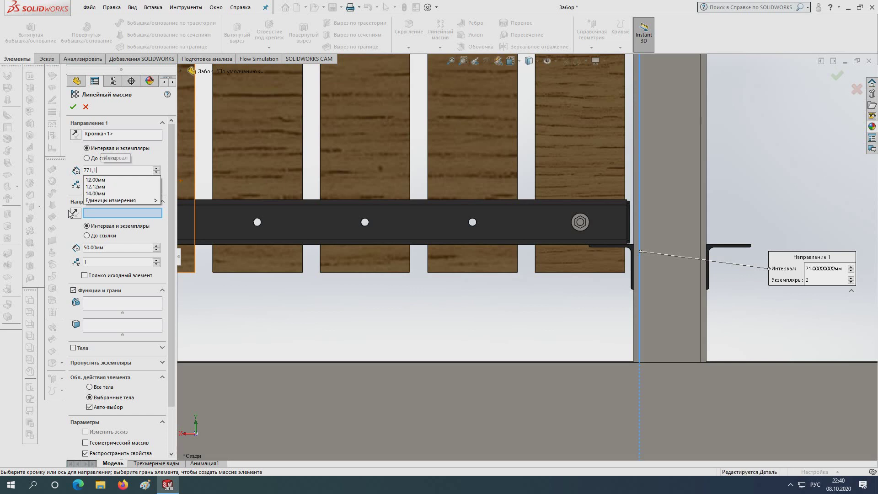
pyautogui.write('1')
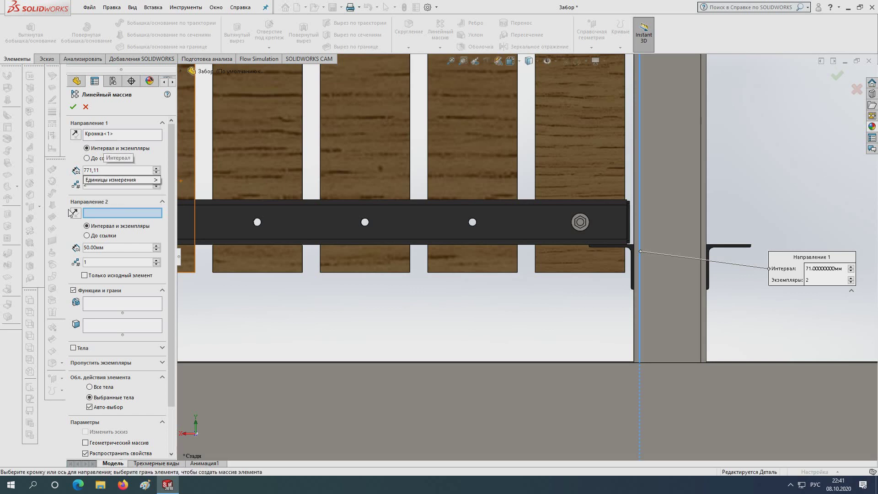
pyautogui.press('BackSpace')
pyautogui.write('4')
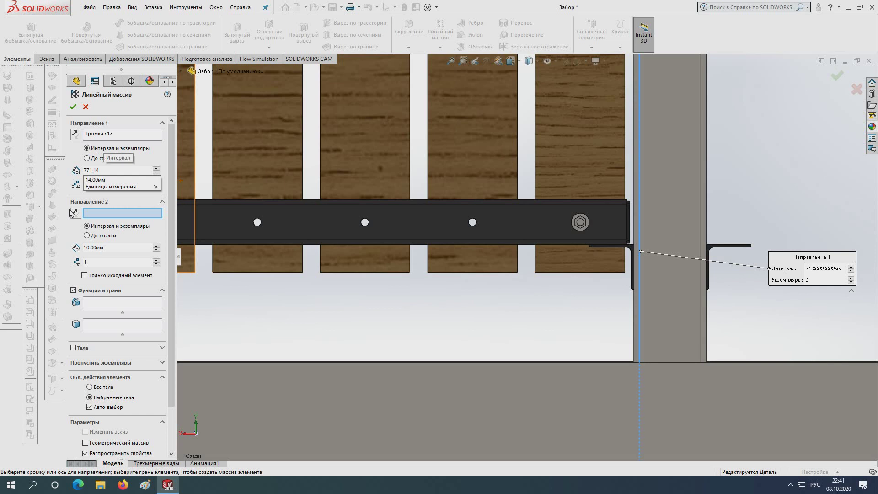
pyautogui.click(72, 347)
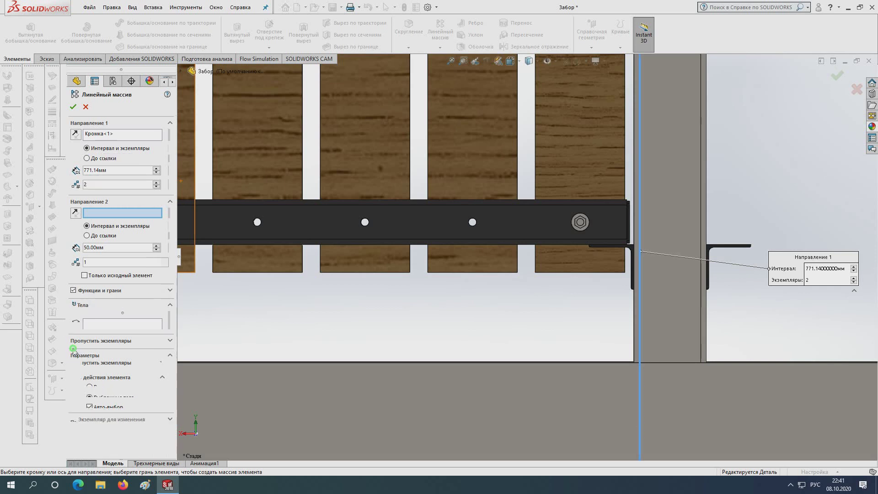
# - Add the bolt, nut and washer bodies, including Бобышка-Вытянуть5, to the bolt pattern
pyautogui.scroll(-5, 580, 192)
pyautogui.scroll(-2, 619, 289)
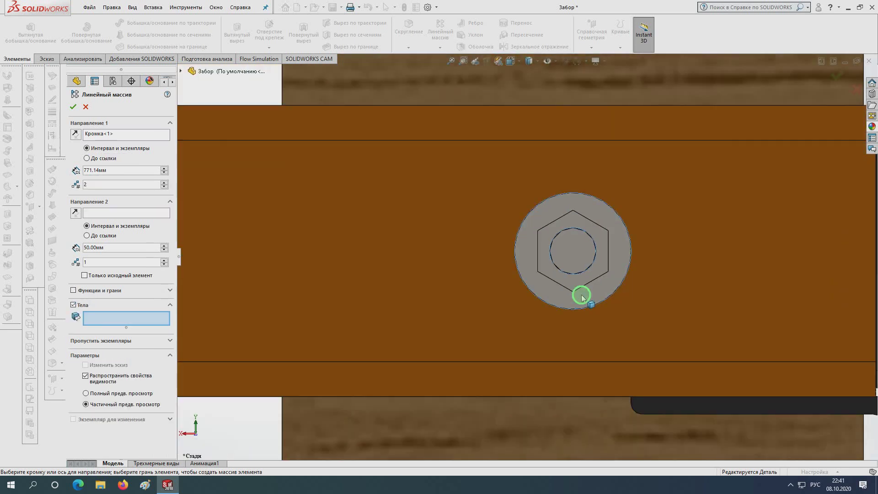
pyautogui.click(582, 282)
pyautogui.scroll(5, 593, 266)
pyautogui.moveTo(593, 266); pyautogui.dragTo(451, 274, button='middle')
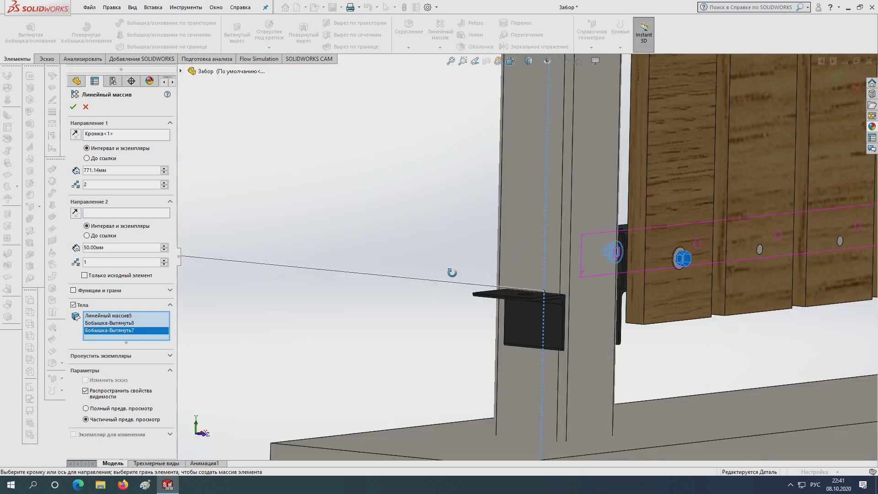
pyautogui.scroll(-3, 654, 276)
pyautogui.scroll(-2, 706, 251)
pyautogui.click(667, 229)
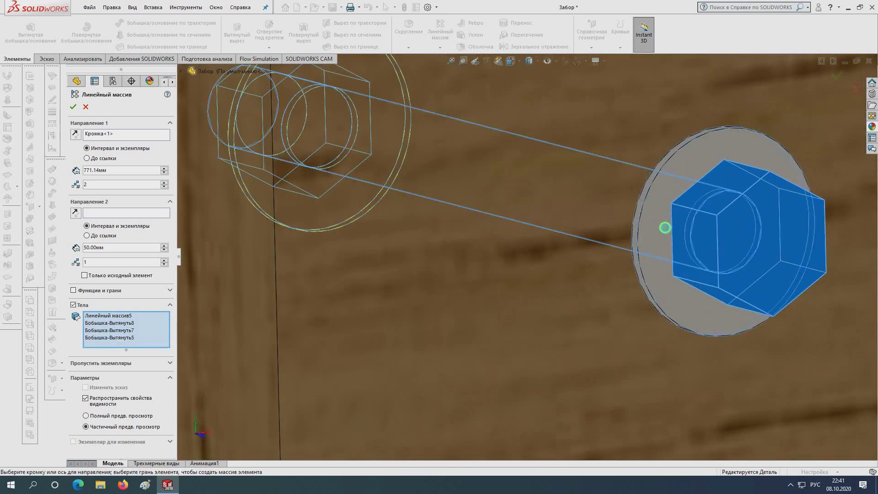
pyautogui.scroll(3, 660, 255)
pyautogui.scroll(3, 529, 228)
pyautogui.scroll(3, 529, 229)
# - Apply a 714 mm Direction 1 spacing to the bolt copies
pyautogui.moveTo(564, 175); pyautogui.dragTo(520, 218, button='middle')
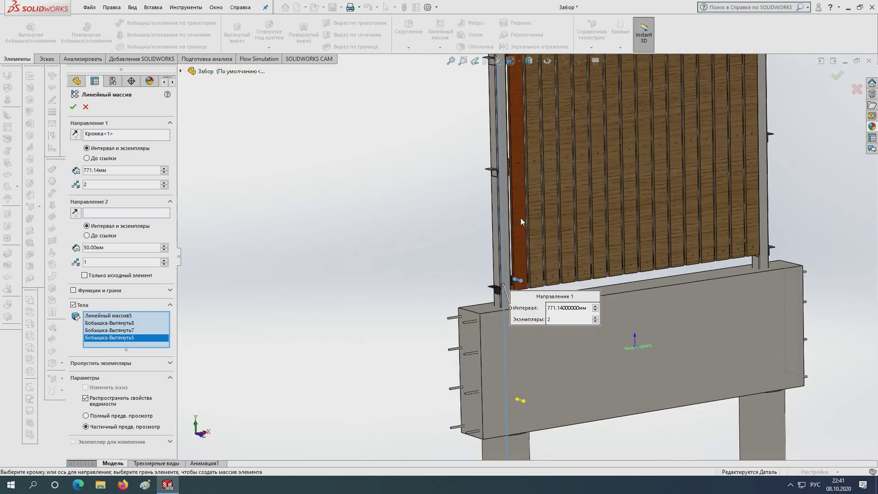
pyautogui.scroll(2, 460, 279)
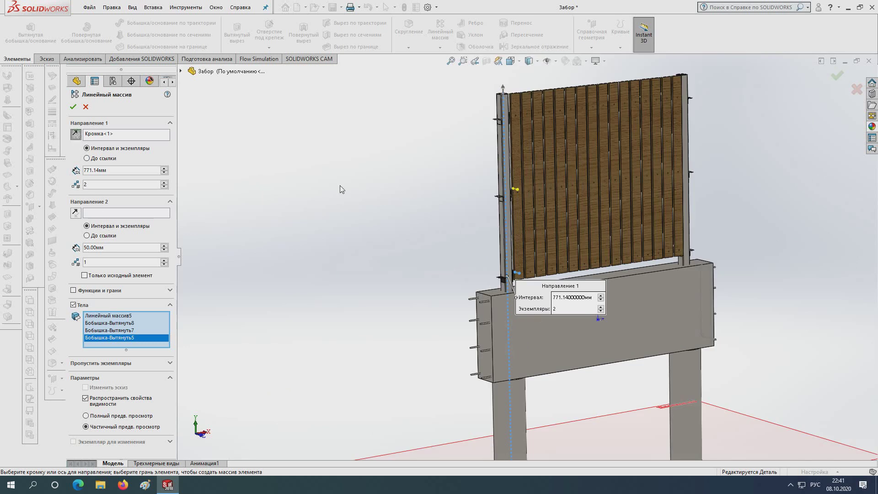
pyautogui.scroll(-2, 549, 191)
pyautogui.scroll(-3, 550, 167)
pyautogui.scroll(-2, 550, 167)
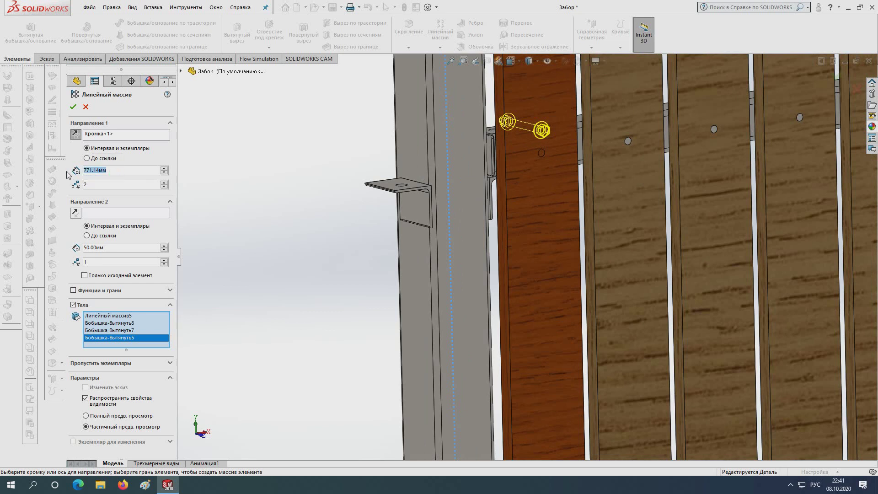
pyautogui.write('714')
pyautogui.press('Return')
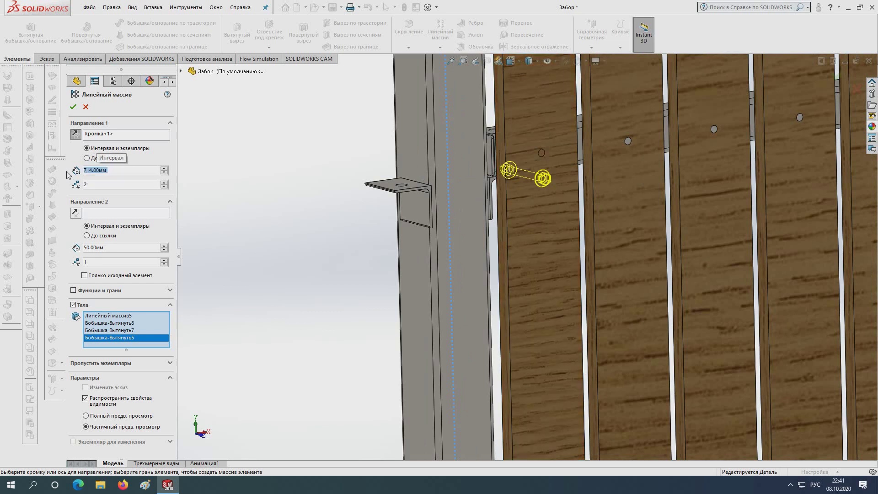
# - Cancel the bolt pattern and begin measuring from the hole in the wooden board
pyautogui.click(85, 108)
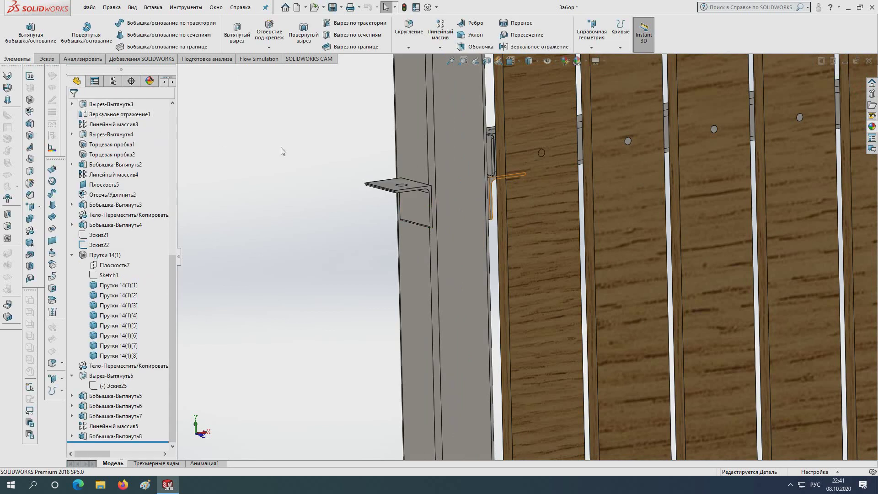
pyautogui.click(83, 59)
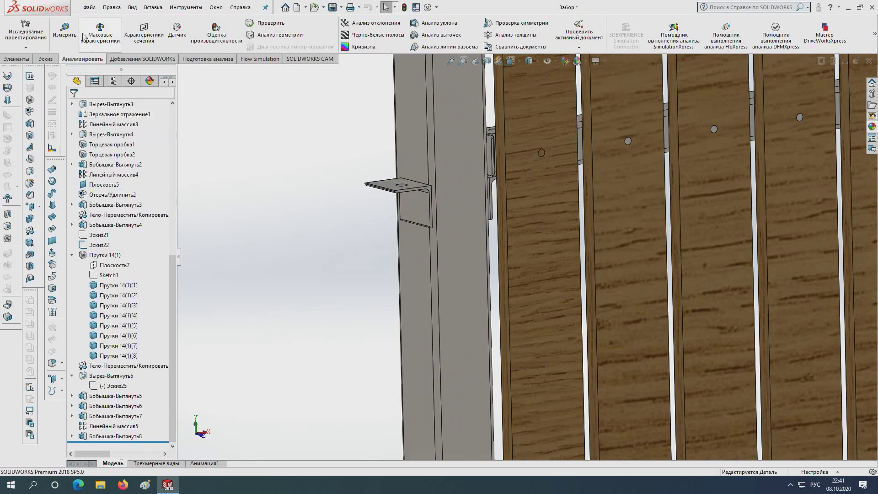
pyautogui.click(56, 29)
pyautogui.scroll(-5, 540, 164)
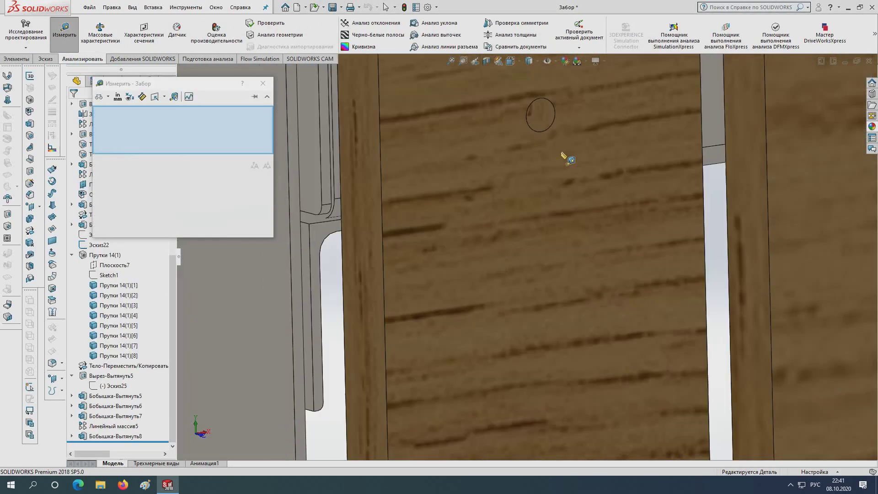
pyautogui.click(542, 120)
pyautogui.scroll(3, 526, 228)
pyautogui.scroll(3, 528, 366)
pyautogui.scroll(-3, 507, 348)
pyautogui.scroll(-4, 560, 417)
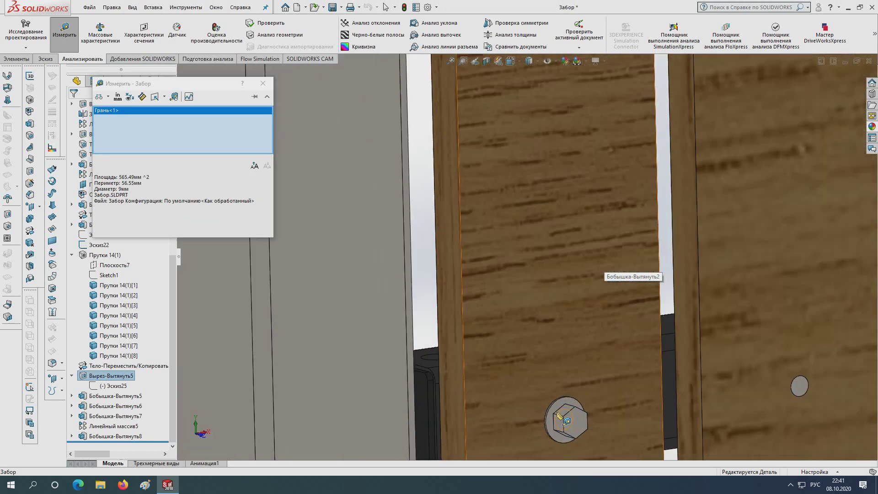
pyautogui.scroll(-2, 560, 417)
# - Measure to the bolt-head edge, copy the 743.88 mm centre distance, and close Measure
pyautogui.click(564, 402)
pyautogui.scroll(2, 564, 389)
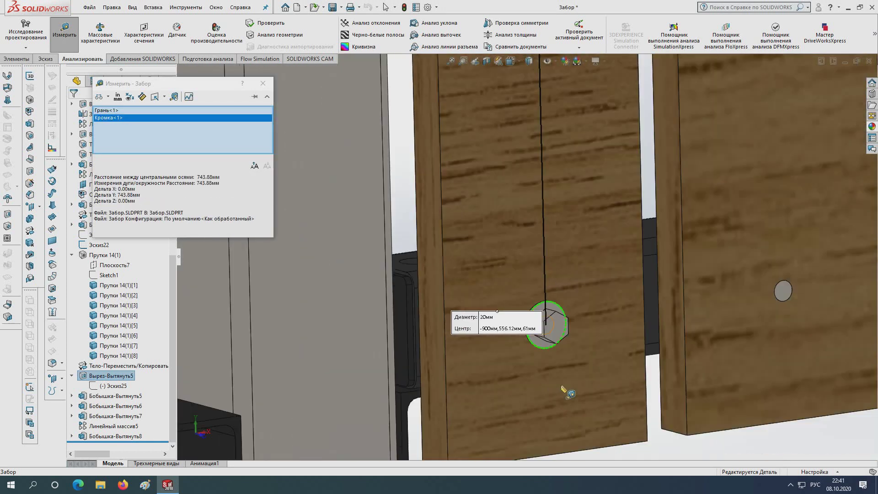
pyautogui.scroll(1, 563, 390)
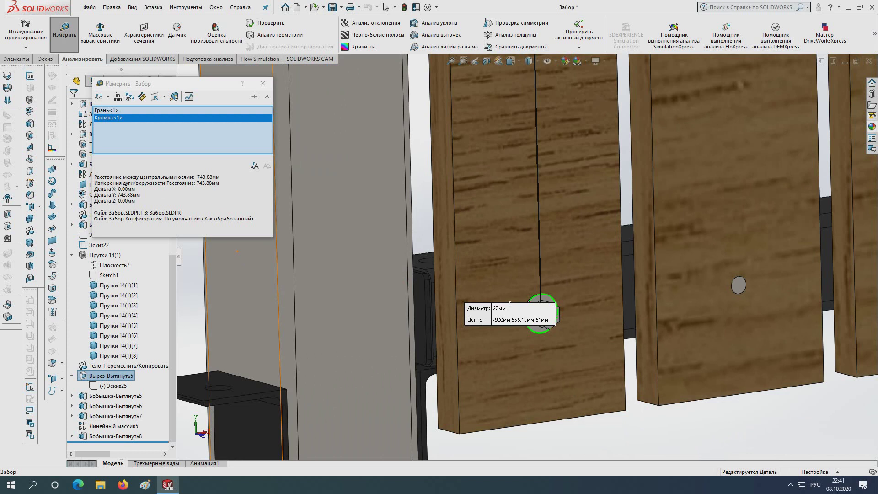
pyautogui.click(203, 170)
pyautogui.scroll(2, 567, 286)
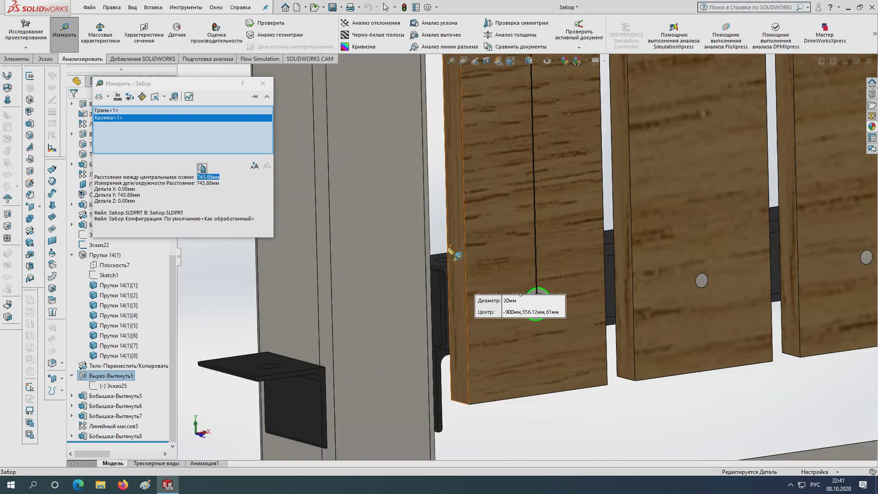
pyautogui.scroll(1, 567, 286)
pyautogui.scroll(-3, 568, 286)
pyautogui.press('Escape')
pyautogui.scroll(-5, 506, 272)
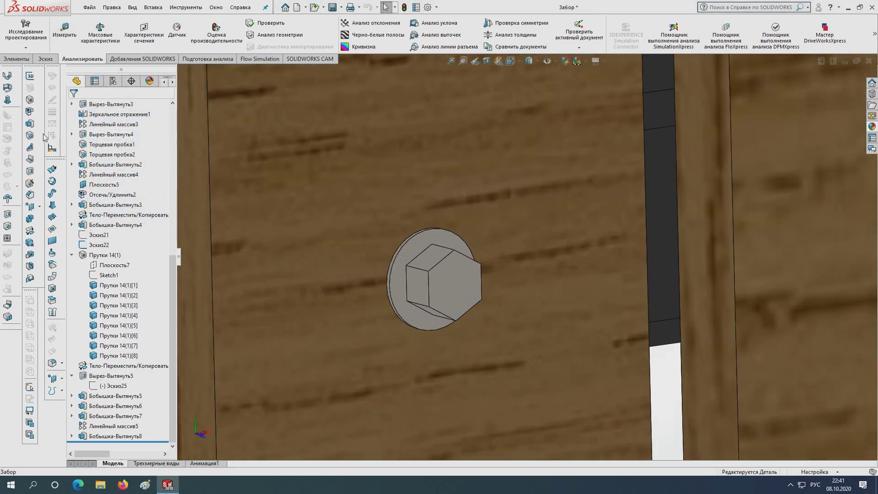
# - Start a whole-body linear pattern along the board's vertical edge at 743.88 mm spacing
pyautogui.click(19, 59)
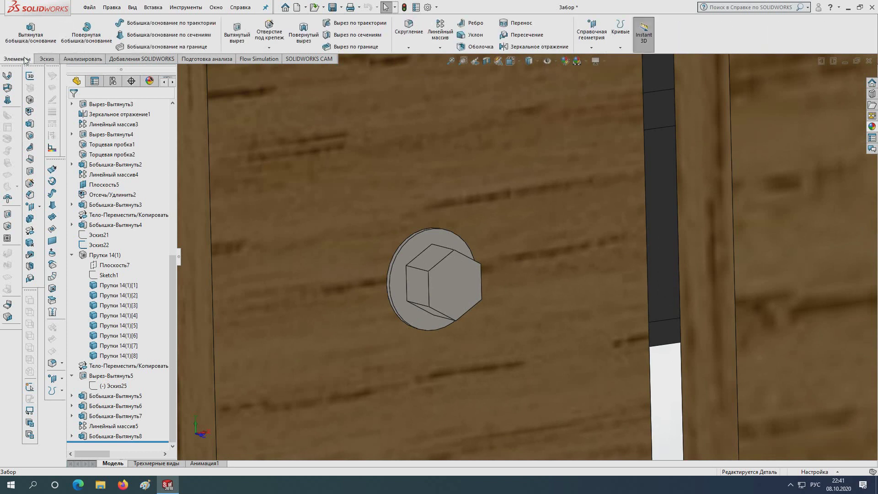
pyautogui.click(445, 32)
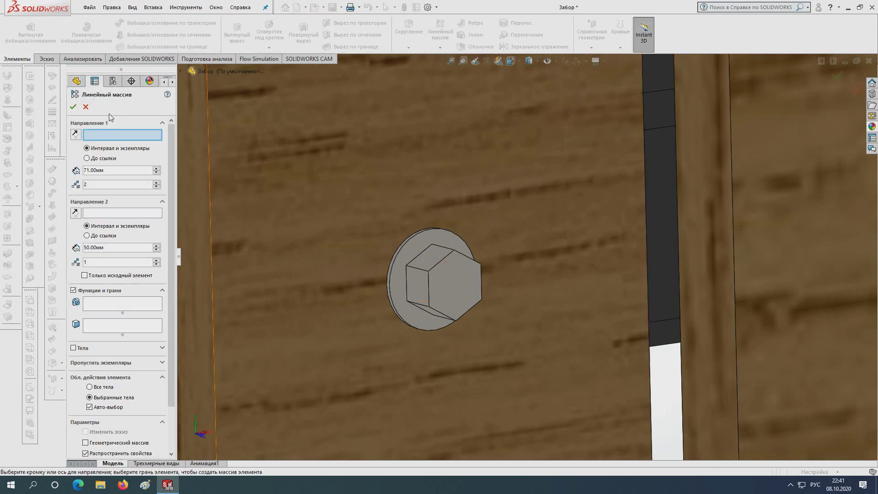
pyautogui.scroll(5, 397, 262)
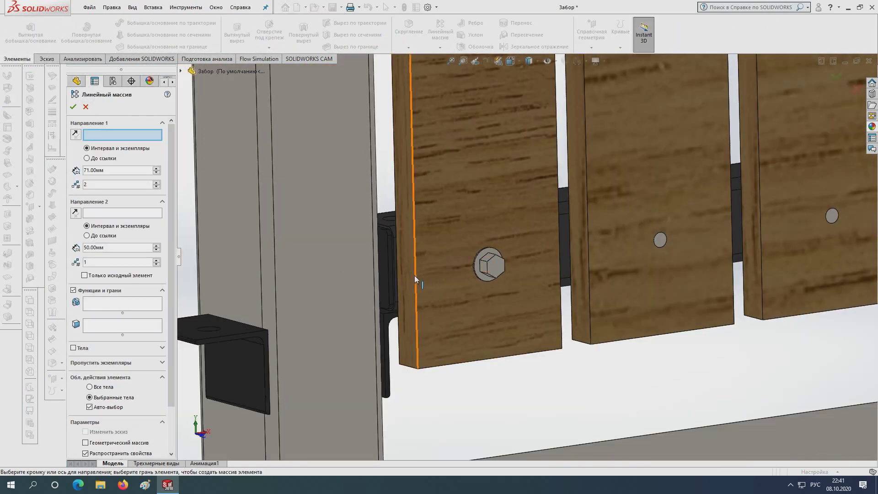
pyautogui.click(414, 276)
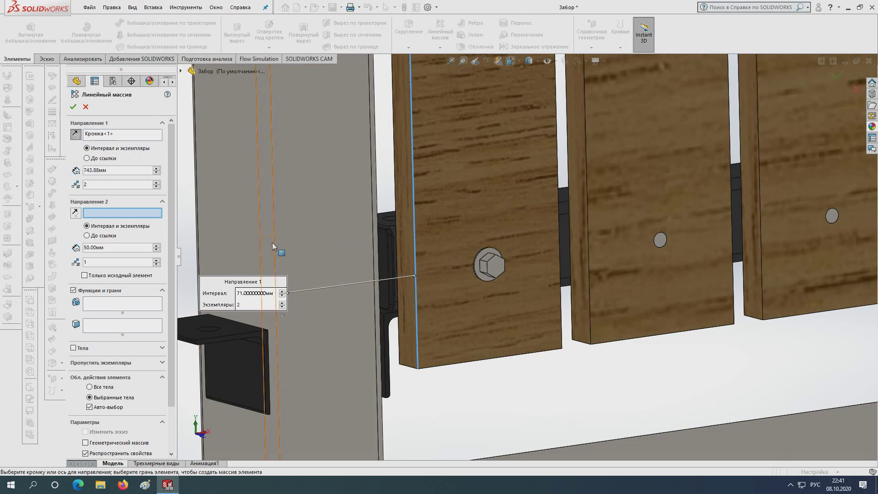
pyautogui.click(73, 349)
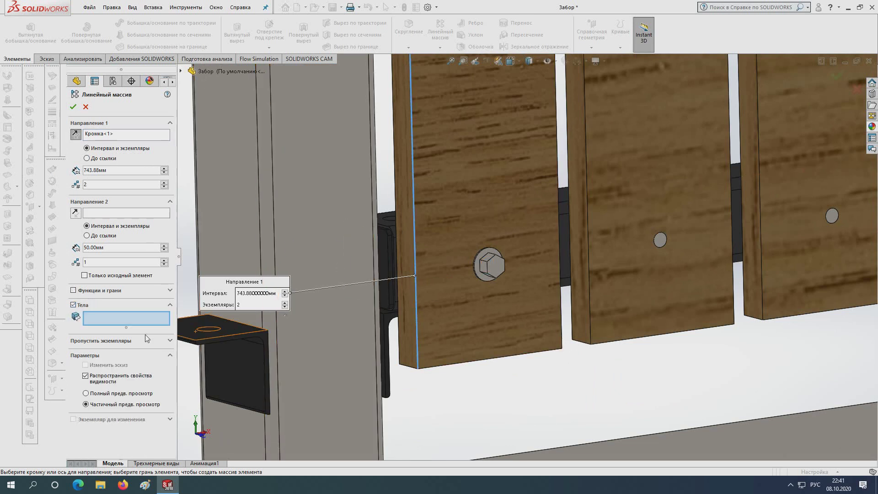
# - Select the bolt, washer and nut bodies and confirm the pattern as Линейный массив6
pyautogui.scroll(-5, 549, 274)
pyautogui.click(344, 240)
pyautogui.scroll(5, 336, 239)
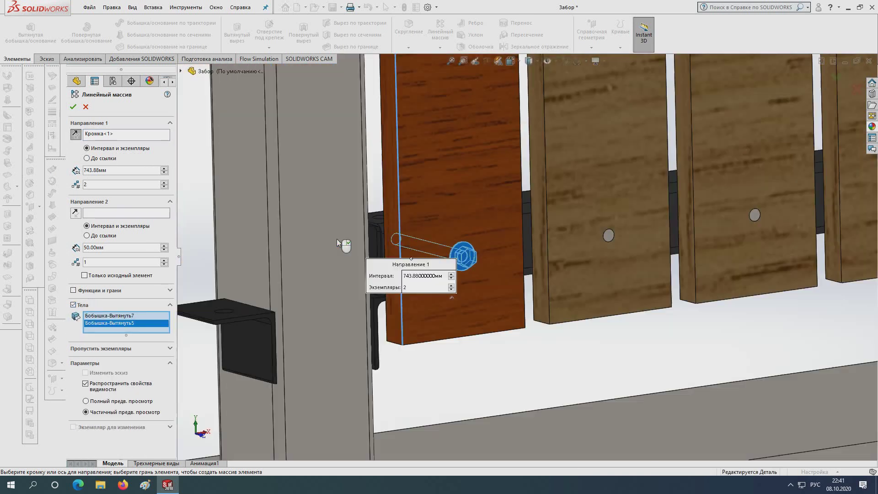
pyautogui.moveTo(337, 239); pyautogui.dragTo(425, 269, button='middle')
pyautogui.scroll(-5, 314, 256)
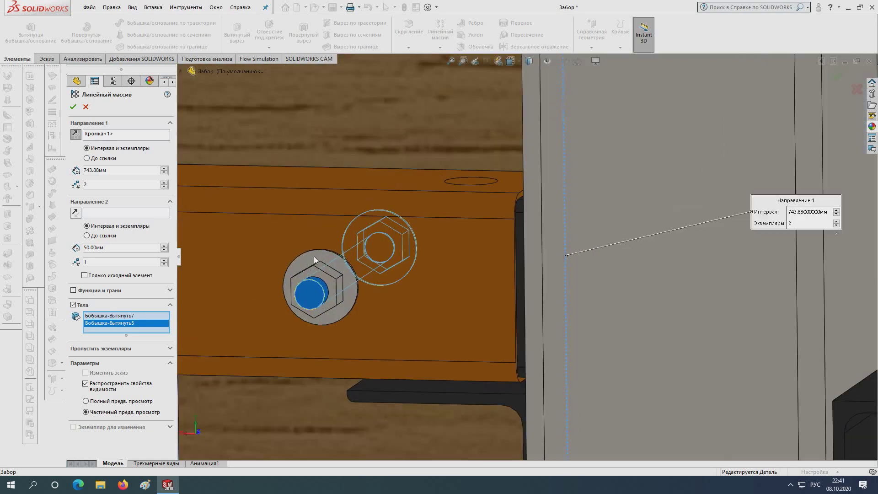
pyautogui.click(328, 260)
pyautogui.click(323, 276)
pyautogui.scroll(5, 473, 232)
pyautogui.scroll(5, 520, 225)
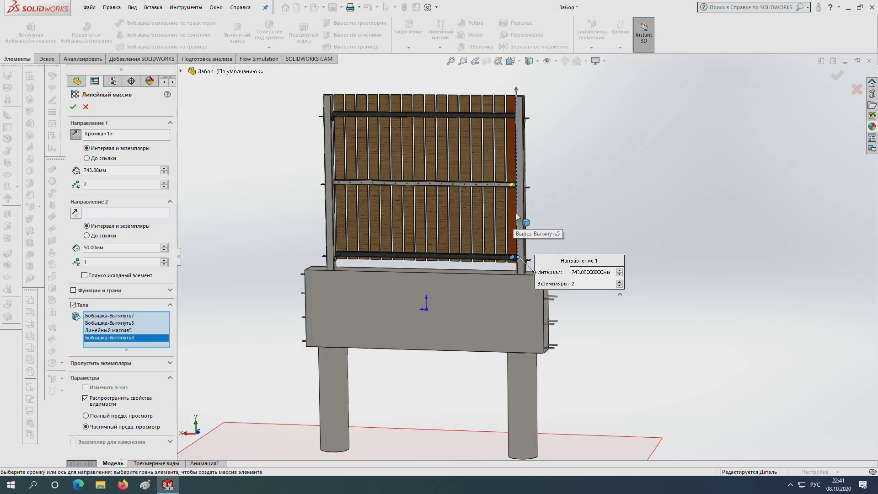
pyautogui.scroll(-5, 490, 198)
pyautogui.scroll(-3, 539, 166)
pyautogui.scroll(-3, 540, 166)
pyautogui.moveTo(540, 166); pyautogui.dragTo(419, 160, button='middle')
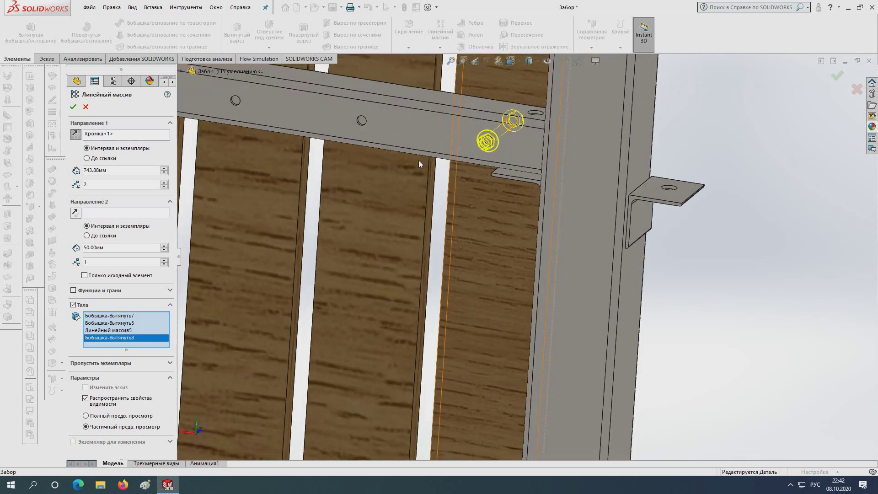
pyautogui.click(72, 111)
pyautogui.scroll(3, 506, 212)
pyautogui.scroll(3, 516, 202)
pyautogui.scroll(-5, 455, 104)
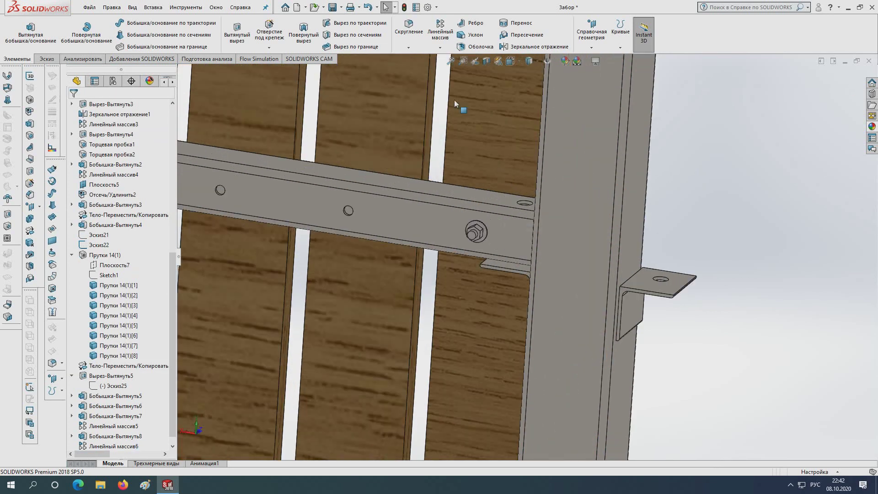
# - Start a whole-body linear pattern along the post edge with 700 mm spacing
pyautogui.click(443, 33)
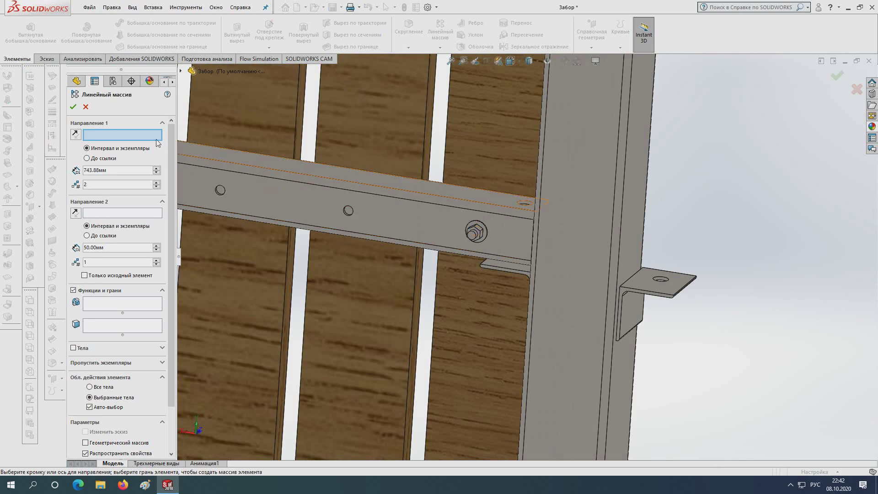
pyautogui.click(610, 239)
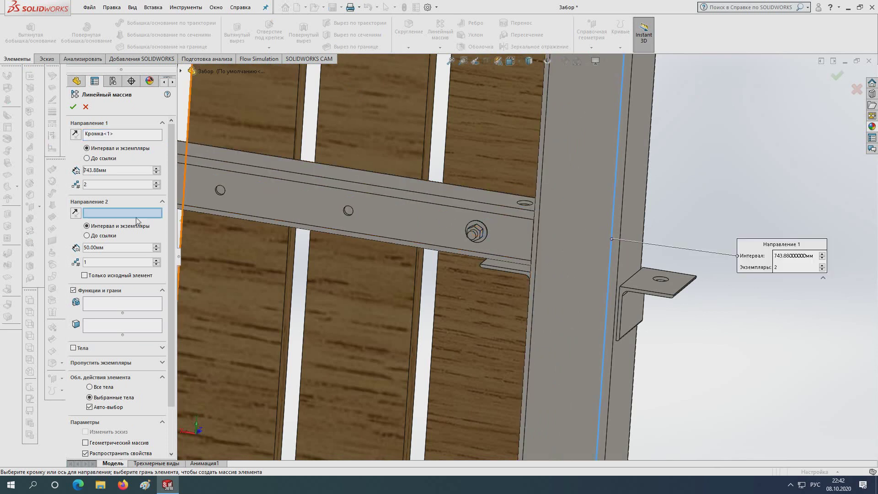
pyautogui.write('700')
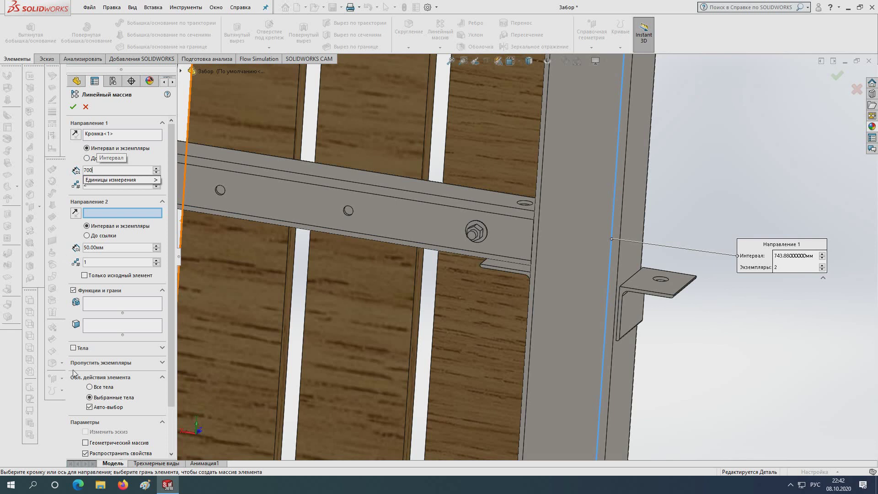
pyautogui.click(74, 348)
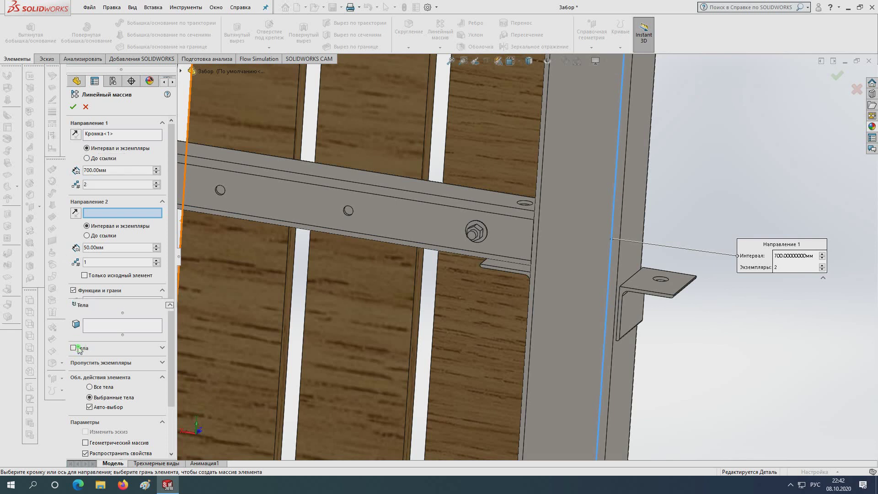
pyautogui.scroll(-5, 497, 217)
# - Add the four Линейный массив6 bolt bodies and confirm the 2-instance pattern
pyautogui.click(460, 243)
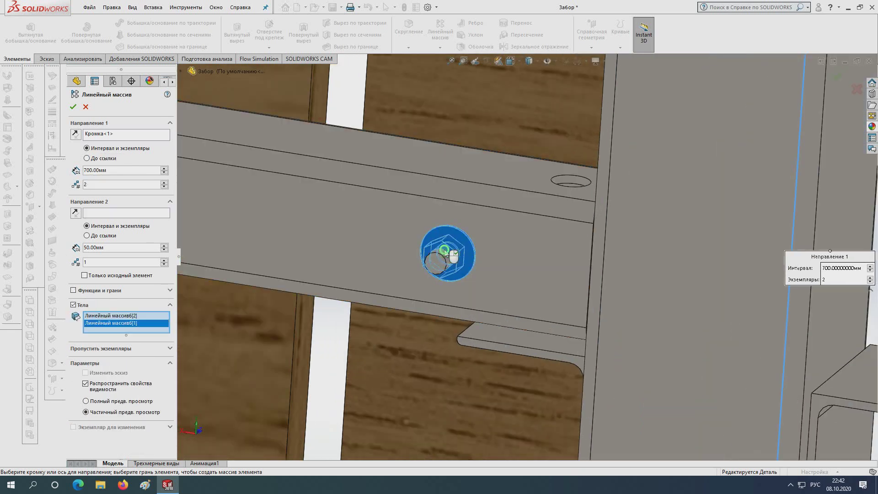
pyautogui.click(438, 261)
pyautogui.scroll(3, 492, 251)
pyautogui.moveTo(493, 251); pyautogui.dragTo(352, 226, button='middle')
pyautogui.scroll(-3, 578, 276)
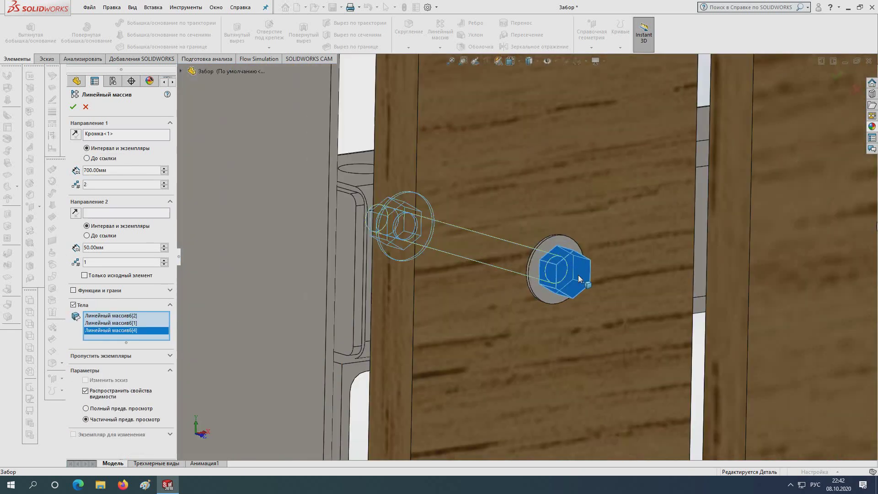
pyautogui.scroll(-2, 528, 251)
pyautogui.click(527, 251)
pyautogui.scroll(5, 528, 188)
pyautogui.scroll(5, 528, 188)
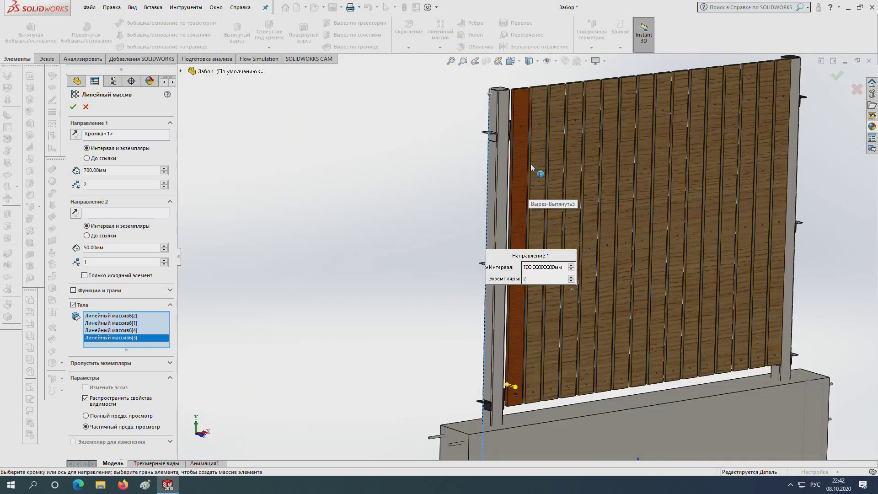
pyautogui.scroll(-5, 530, 164)
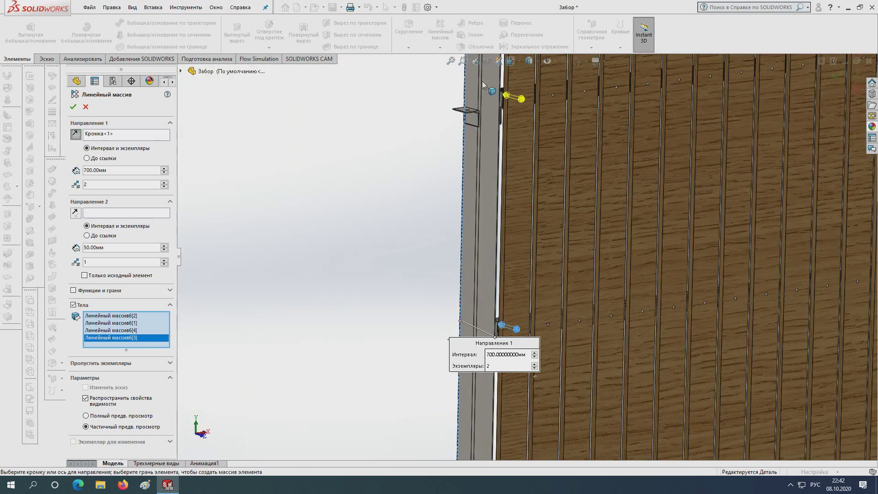
pyautogui.scroll(-2, 483, 83)
pyautogui.scroll(-3, 554, 130)
pyautogui.scroll(-3, 554, 130)
pyautogui.scroll(-2, 499, 86)
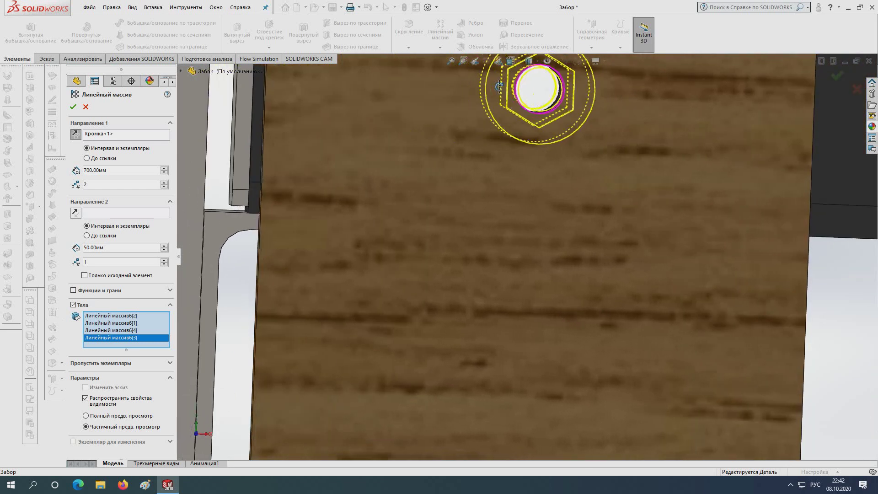
pyautogui.scroll(3, 499, 86)
pyautogui.scroll(2, 676, 122)
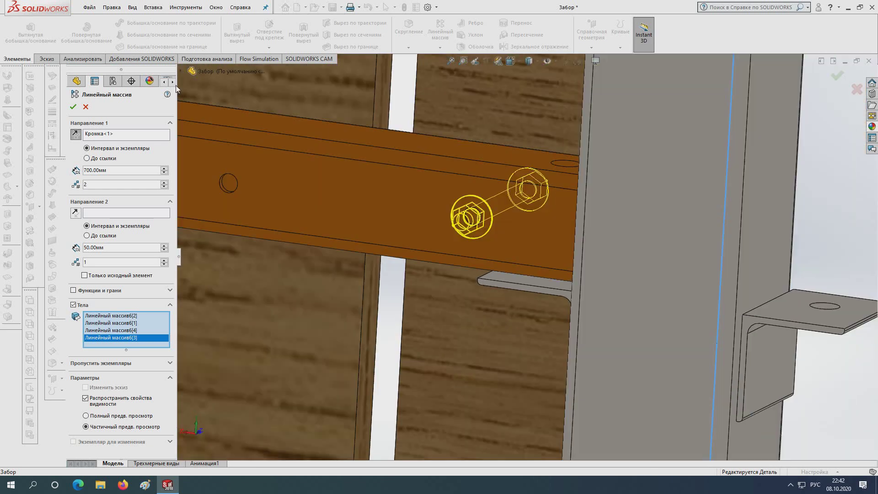
pyautogui.click(73, 107)
# - Zoom out to show the whole fence and its concrete base
pyautogui.scroll(4, 465, 209)
pyautogui.scroll(2, 463, 259)
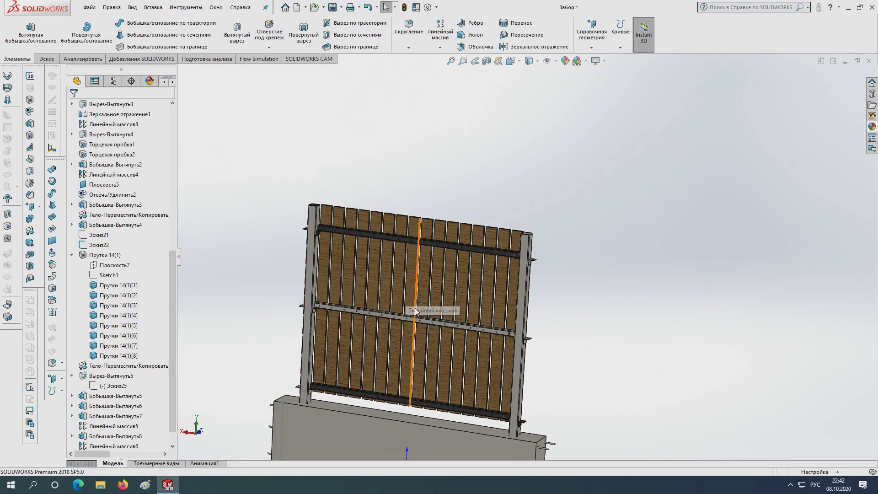
pyautogui.scroll(-2, 427, 308)
pyautogui.scroll(3, 498, 382)
pyautogui.scroll(2, 443, 363)
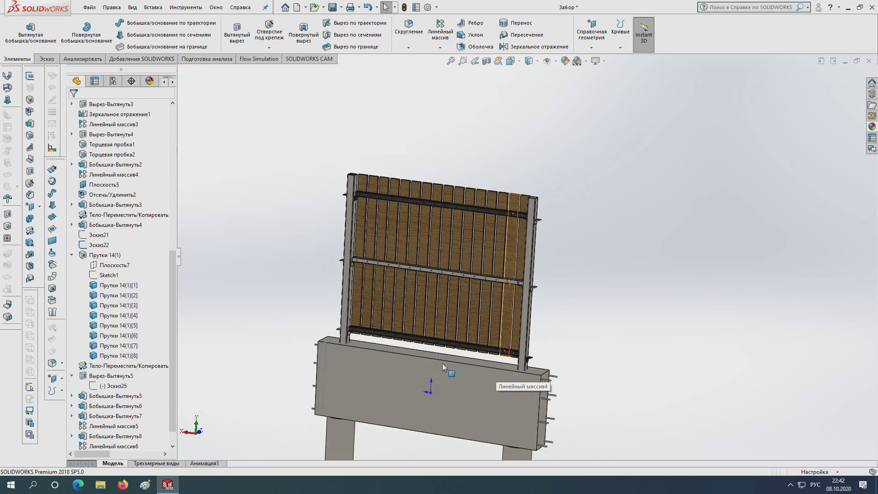
# - Start a whole-body linear pattern along the middle rail's edge with 120 mm spacing
pyautogui.click(429, 30)
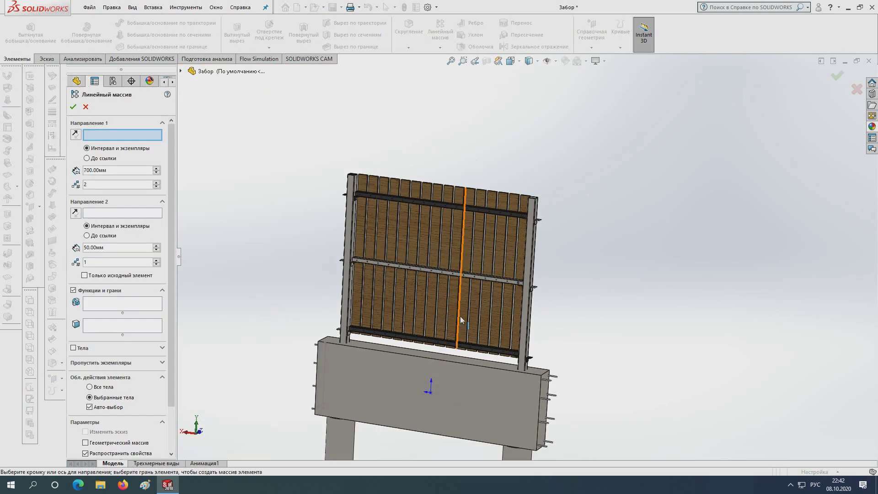
pyautogui.scroll(-2, 460, 297)
pyautogui.scroll(-1, 460, 249)
pyautogui.scroll(-2, 460, 250)
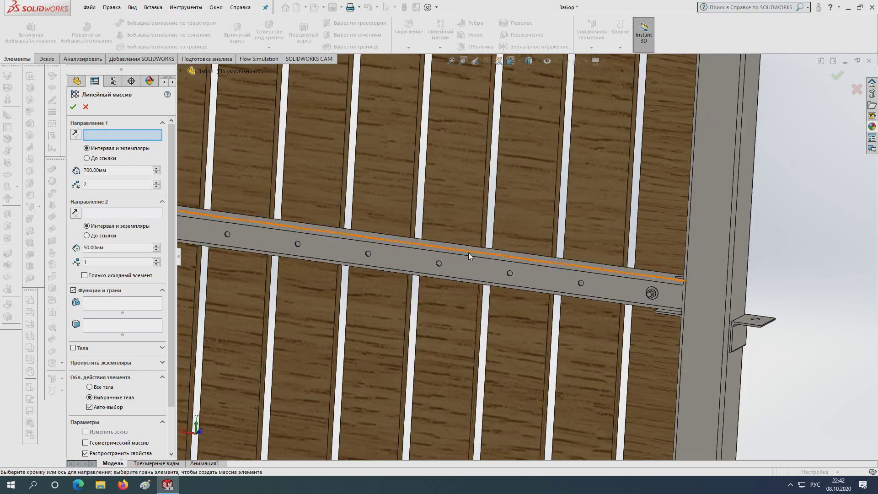
pyautogui.click(465, 254)
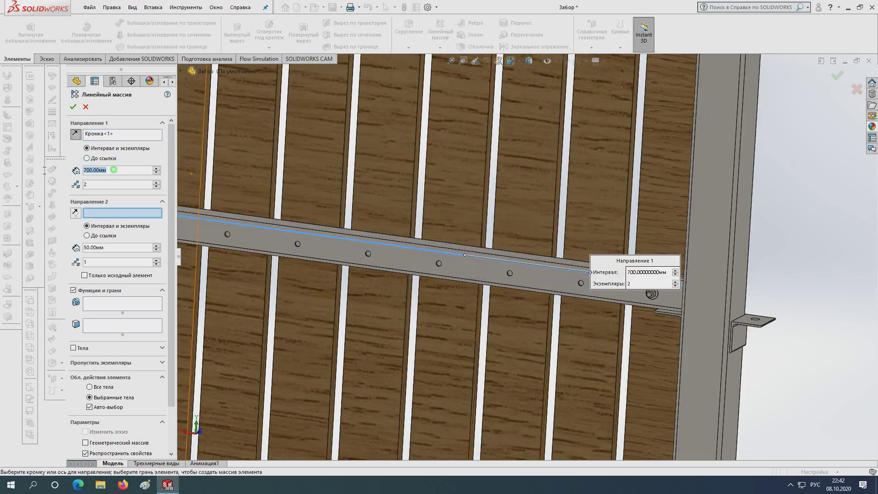
pyautogui.write('120')
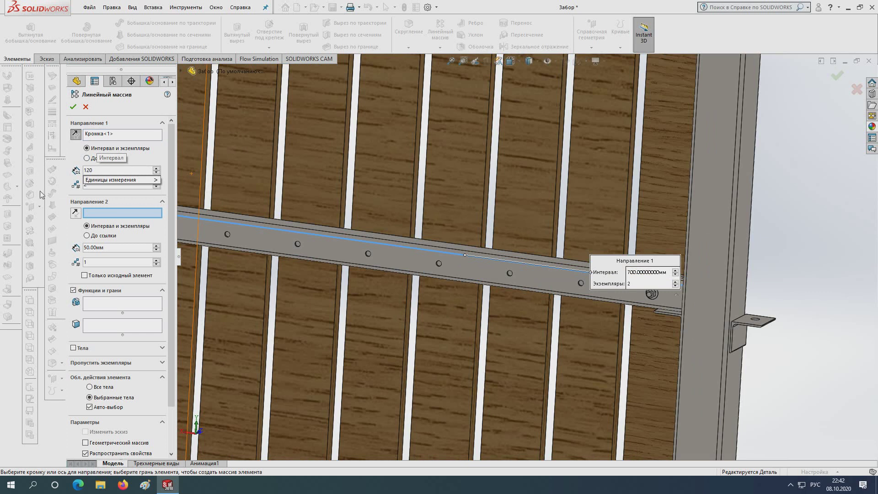
pyautogui.press('Return')
pyautogui.click(74, 348)
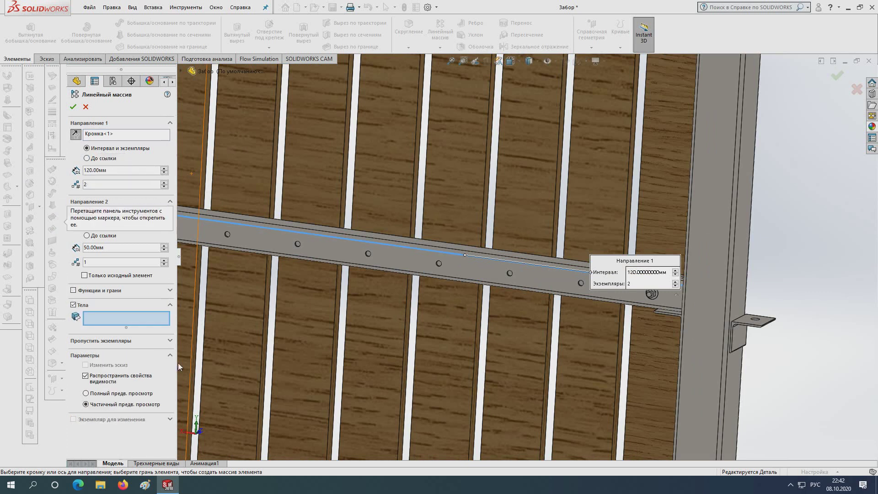
pyautogui.scroll(3, 544, 375)
pyautogui.scroll(2, 549, 371)
pyautogui.scroll(-5, 554, 367)
pyautogui.scroll(-5, 554, 368)
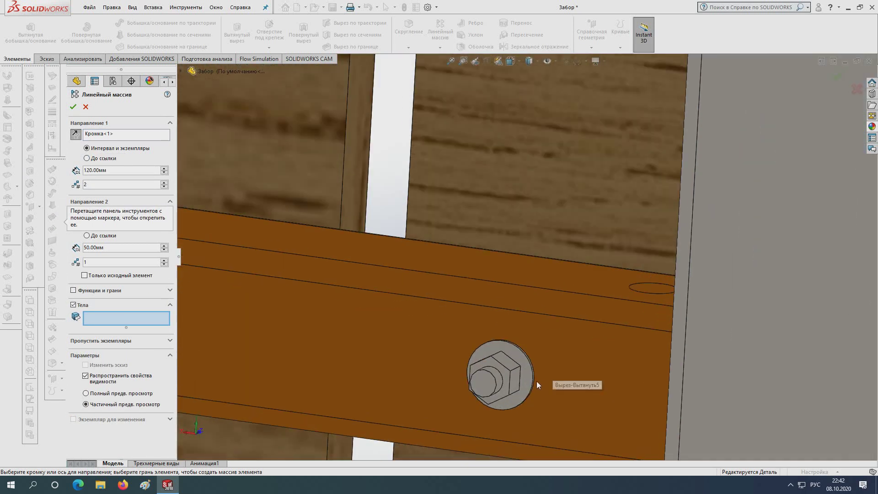
# - Add the original bolt, nut, washer and another bolt body to the pattern
pyautogui.click(483, 386)
pyautogui.click(509, 348)
pyautogui.scroll(3, 510, 352)
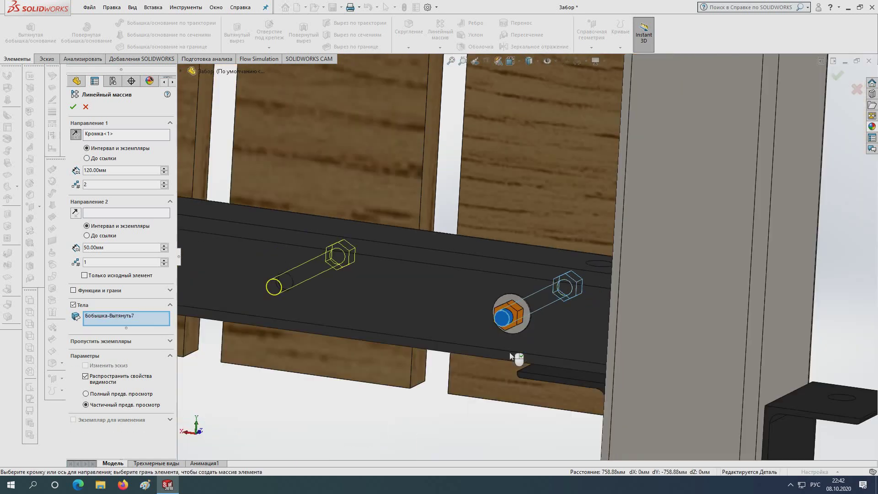
pyautogui.scroll(-3, 526, 302)
pyautogui.click(487, 280)
pyautogui.scroll(3, 473, 269)
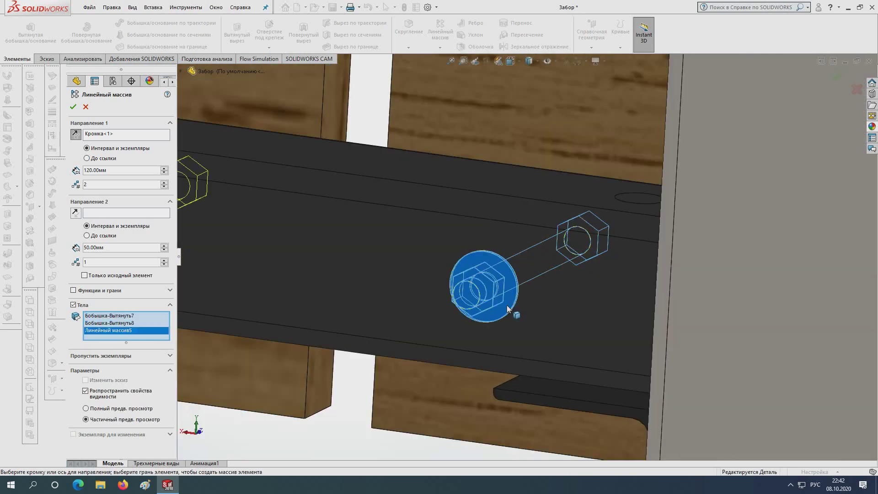
pyautogui.moveTo(507, 305)
pyautogui.mouseDown(button='middle')
pyautogui.moveTo(468, 265)
pyautogui.moveTo(438, 300)
pyautogui.mouseUp(button='middle')
pyautogui.scroll(-3, 635, 285)
pyautogui.click(635, 286)
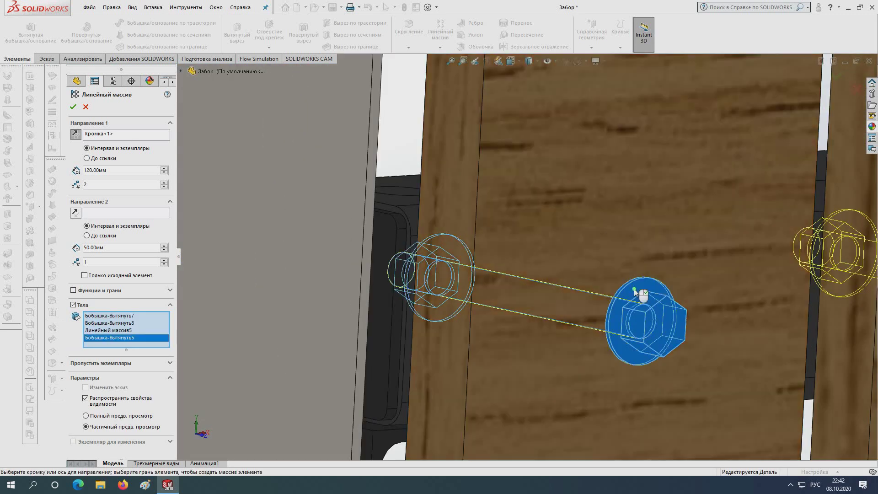
pyautogui.scroll(4, 599, 185)
pyautogui.scroll(3, 599, 185)
pyautogui.scroll(2, 562, 174)
pyautogui.scroll(-4, 476, 212)
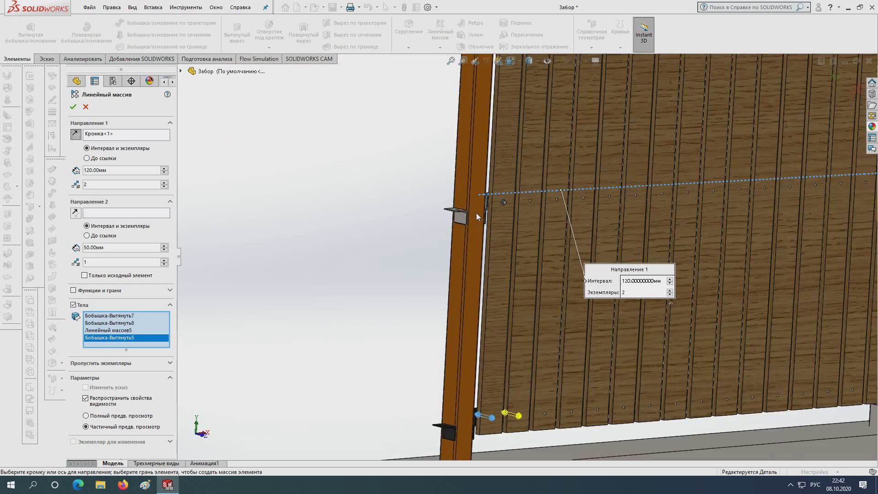
pyautogui.scroll(-4, 540, 196)
pyautogui.scroll(-2, 540, 195)
# - Add three copied bolt sets from the earlier patterns to the bodies to copy
pyautogui.click(533, 208)
pyautogui.click(495, 204)
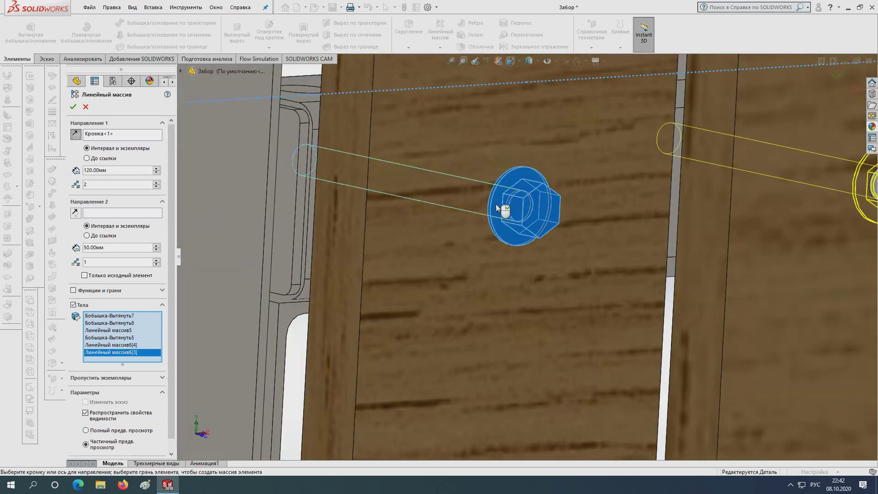
pyautogui.scroll(3, 496, 204)
pyautogui.moveTo(479, 200); pyautogui.dragTo(533, 242, button='middle')
pyautogui.scroll(-3, 355, 231)
pyautogui.scroll(-3, 334, 227)
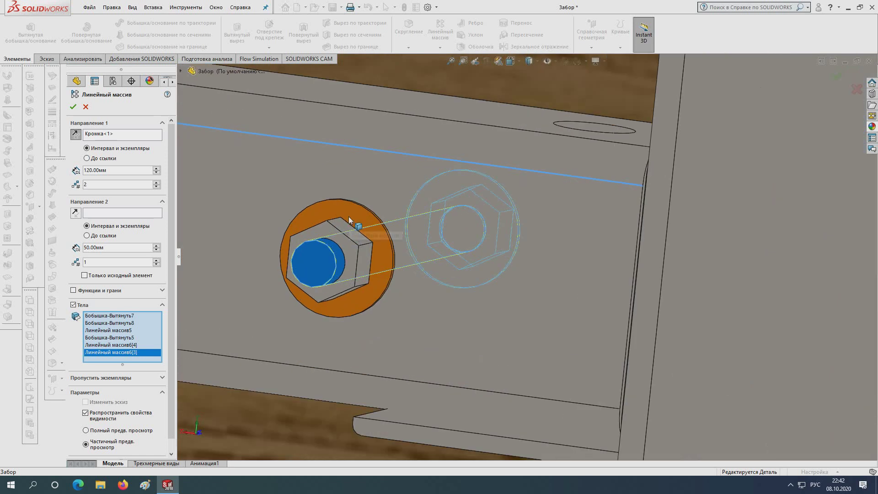
pyautogui.click(330, 224)
pyautogui.scroll(3, 340, 225)
pyautogui.scroll(2, 479, 188)
pyautogui.scroll(2, 479, 187)
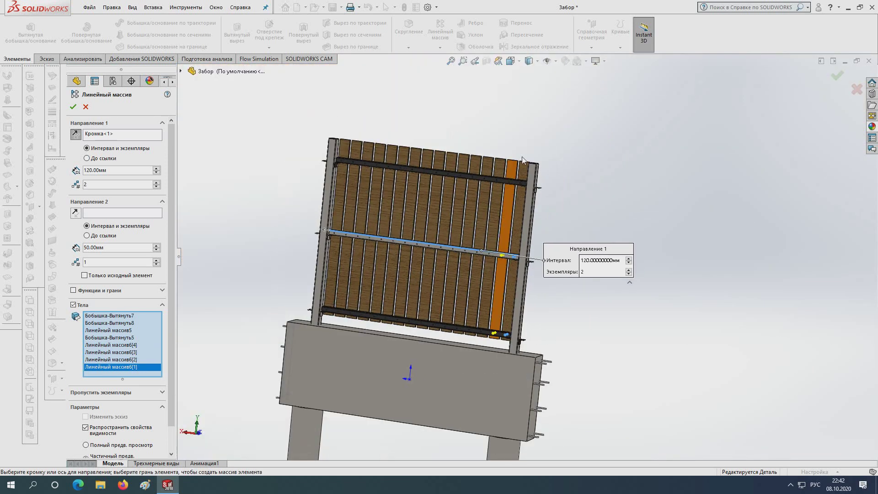
pyautogui.scroll(-5, 526, 208)
pyautogui.scroll(-3, 526, 209)
pyautogui.scroll(-3, 534, 183)
# - Add the remaining copied bolts on the other rail, completing the Линейный массив6 and 7 bodies
pyautogui.click(534, 210)
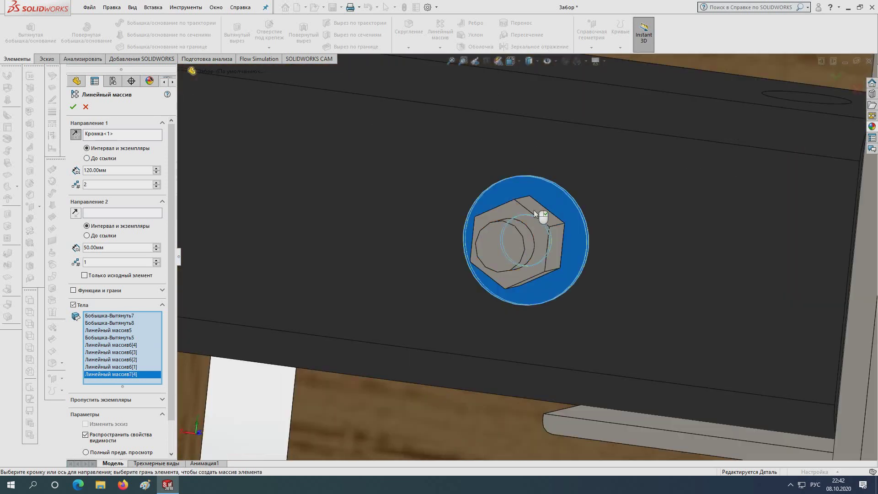
pyautogui.click(503, 220)
pyautogui.scroll(3, 550, 242)
pyautogui.moveTo(550, 243); pyautogui.dragTo(518, 237, button='middle')
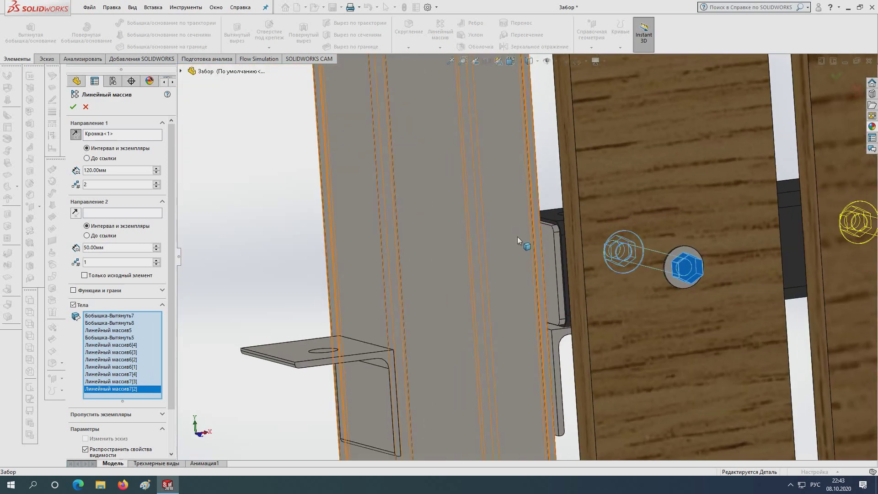
pyautogui.scroll(-3, 676, 268)
pyautogui.click(717, 290)
pyautogui.scroll(3, 717, 290)
# - Raise the bolt linear pattern's Direction 1 instances to 16 at 120 mm spacing
pyautogui.scroll(3, 586, 264)
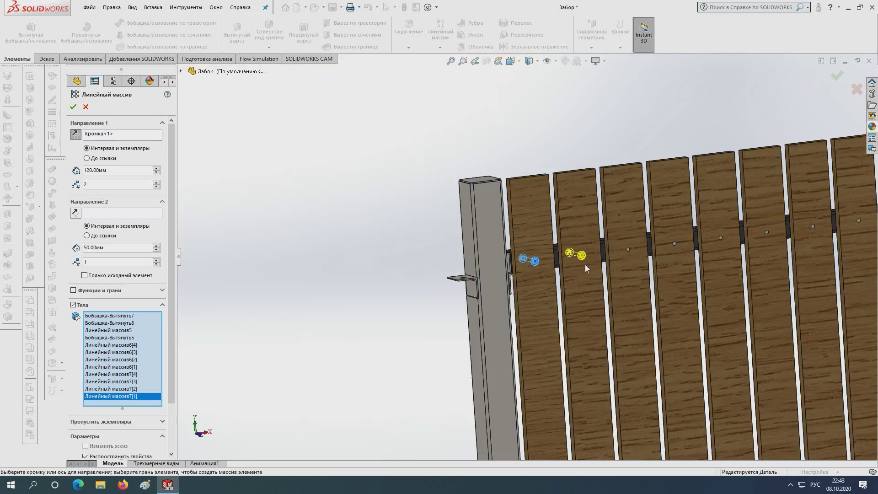
pyautogui.scroll(-2, 608, 258)
pyautogui.scroll(-1, 609, 258)
pyautogui.scroll(-4, 572, 261)
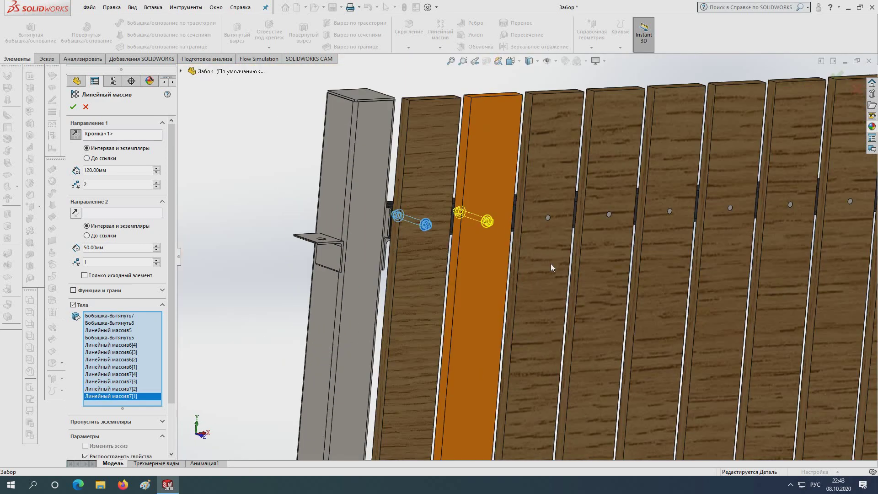
pyautogui.click(156, 182)
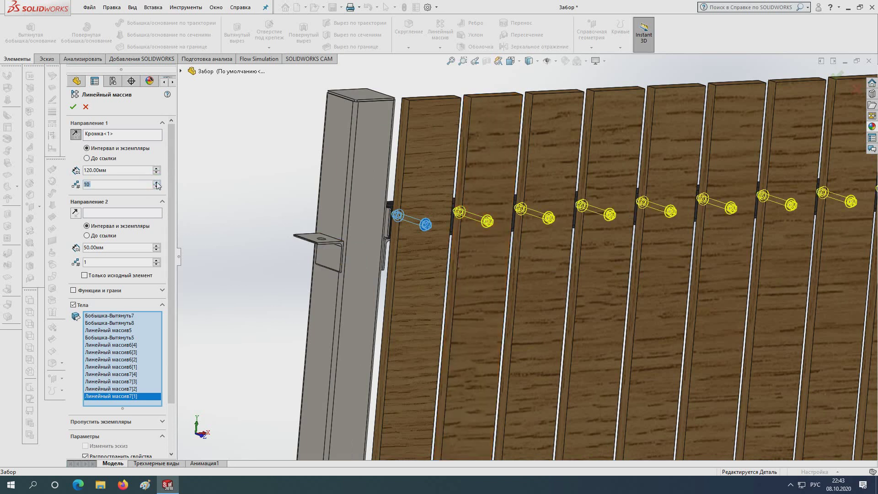
pyautogui.scroll(5, 586, 266)
pyautogui.scroll(-5, 739, 249)
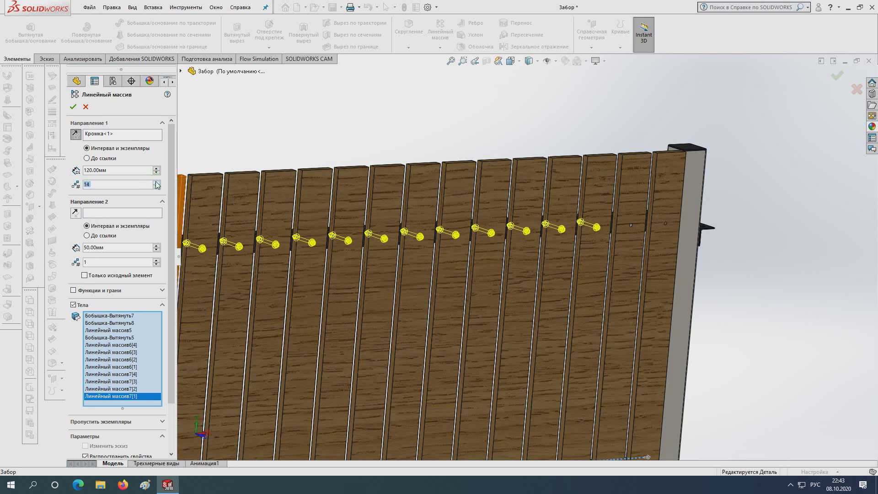
pyautogui.scroll(5, 687, 251)
pyautogui.scroll(-5, 687, 251)
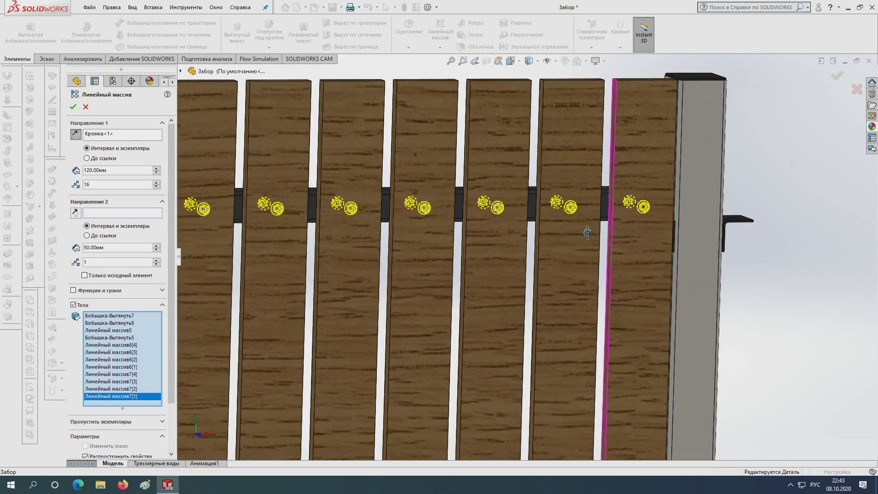
# - Orbit and snap to the front view to check bolt sets along every rail
pyautogui.moveTo(687, 251)
pyautogui.mouseDown(button='middle')
pyautogui.moveTo(557, 279)
pyautogui.moveTo(525, 331)
pyautogui.mouseUp(button='middle')
pyautogui.scroll(3, 526, 331)
pyautogui.hotkey('ctrl', '1')
pyautogui.scroll(-1, 514, 370)
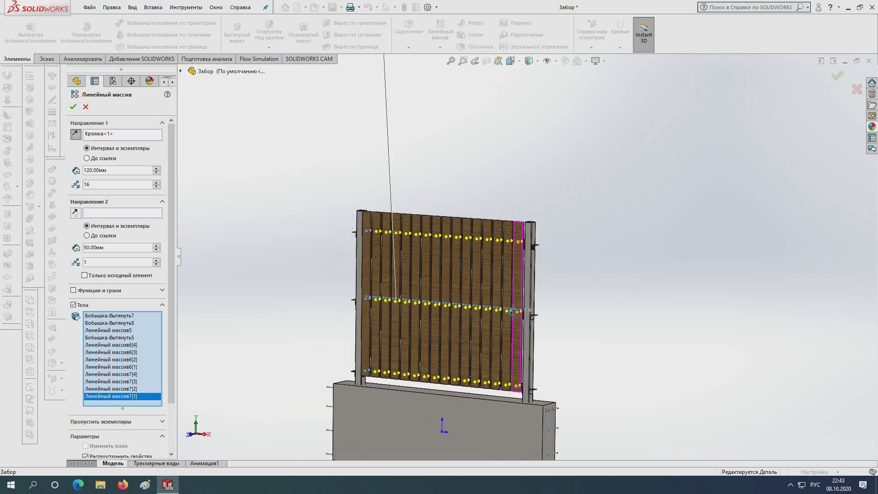
pyautogui.scroll(-3, 514, 369)
pyautogui.scroll(-4, 533, 434)
pyautogui.scroll(-2, 533, 435)
pyautogui.scroll(4, 542, 433)
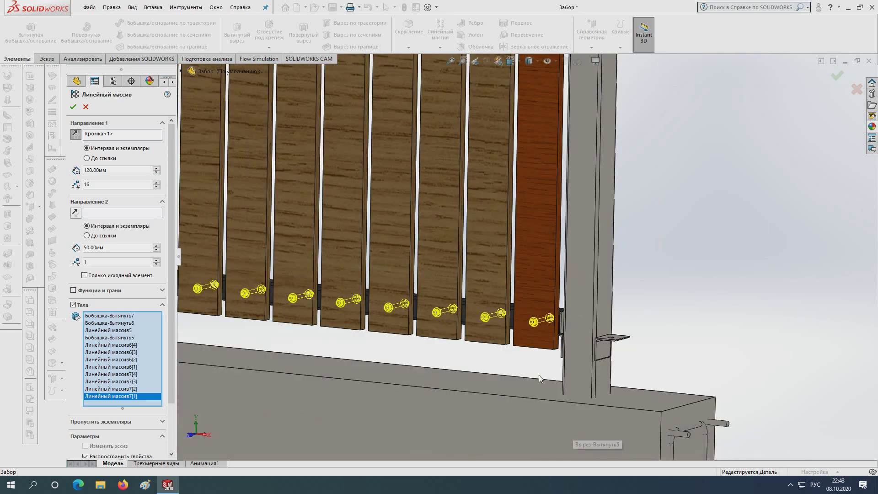
pyautogui.moveTo(539, 375)
pyautogui.mouseDown(button='middle')
pyautogui.moveTo(517, 336)
pyautogui.moveTo(444, 364)
pyautogui.moveTo(511, 289)
pyautogui.mouseUp(button='middle')
pyautogui.scroll(4, 516, 337)
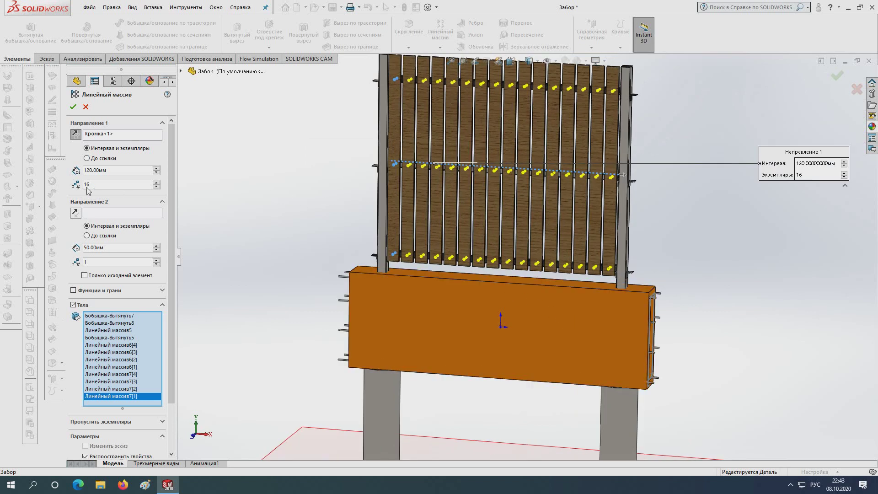
# - Confirm the 16-instance bolt pattern and orbit around the finished fence
pyautogui.click(72, 106)
pyautogui.scroll(3, 503, 229)
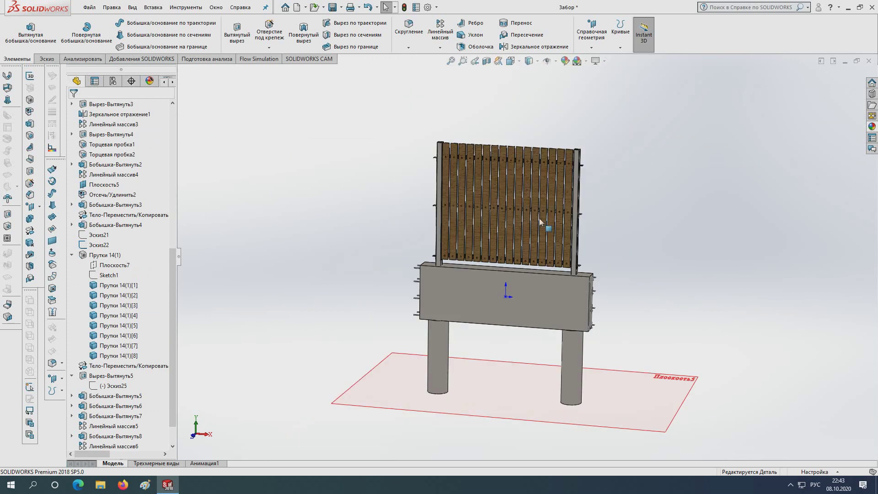
pyautogui.scroll(-3, 519, 246)
pyautogui.moveTo(503, 228)
pyautogui.mouseDown(button='middle')
pyautogui.moveTo(519, 246)
pyautogui.moveTo(621, 182)
pyautogui.moveTo(543, 211)
pyautogui.moveTo(555, 305)
pyautogui.moveTo(575, 315)
pyautogui.mouseUp(button='middle')
pyautogui.scroll(-3, 519, 246)
pyautogui.scroll(3, 621, 182)
# - Orbit to inspect the top of the concrete base and a higher front view
pyautogui.scroll(3, 542, 227)
pyautogui.scroll(5, 523, 321)
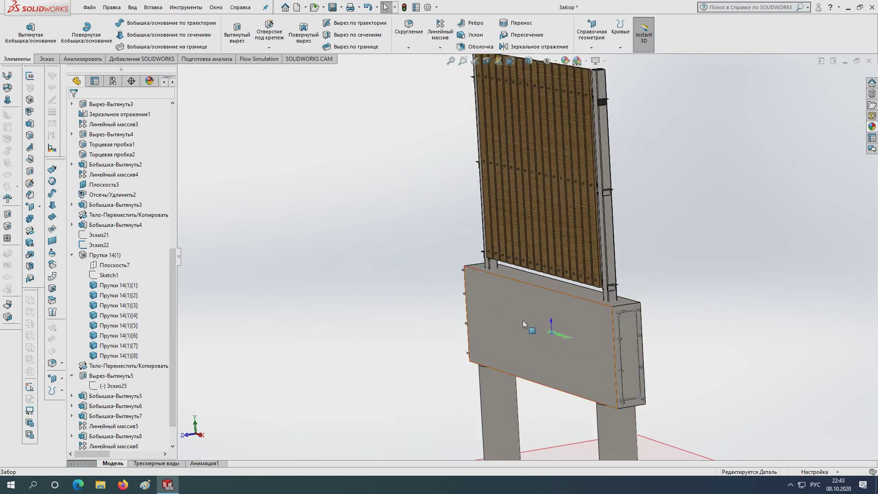
pyautogui.moveTo(523, 320)
pyautogui.mouseDown(button='middle')
pyautogui.moveTo(563, 298)
pyautogui.moveTo(564, 265)
pyautogui.mouseUp(button='middle')
pyautogui.scroll(-6, 584, 284)
pyautogui.scroll(5, 563, 265)
pyautogui.moveTo(501, 278); pyautogui.dragTo(501, 246, button='middle')
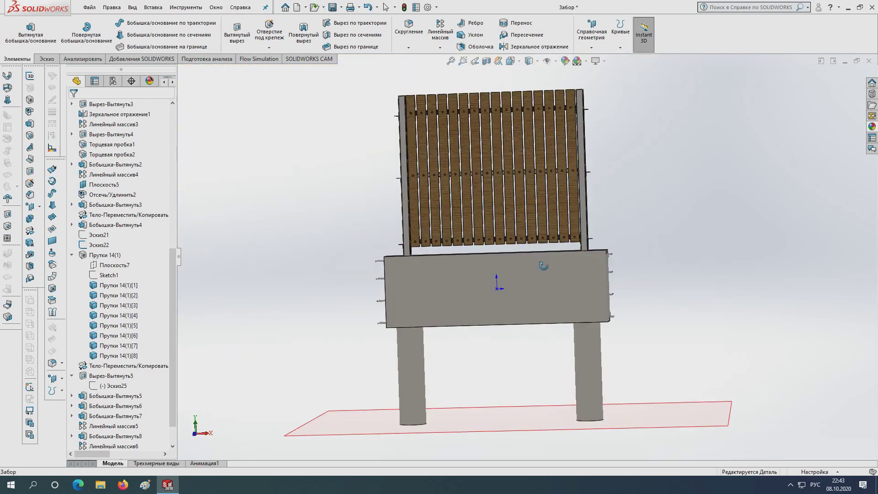
pyautogui.scroll(-2, 499, 238)
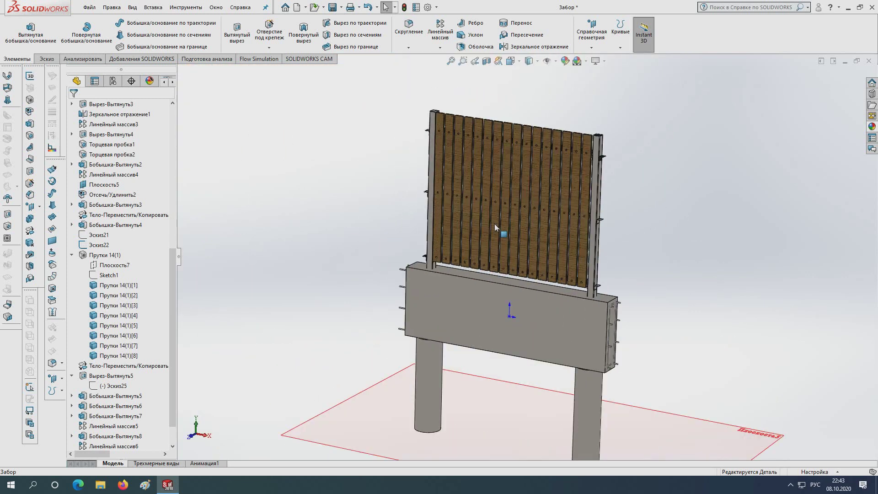